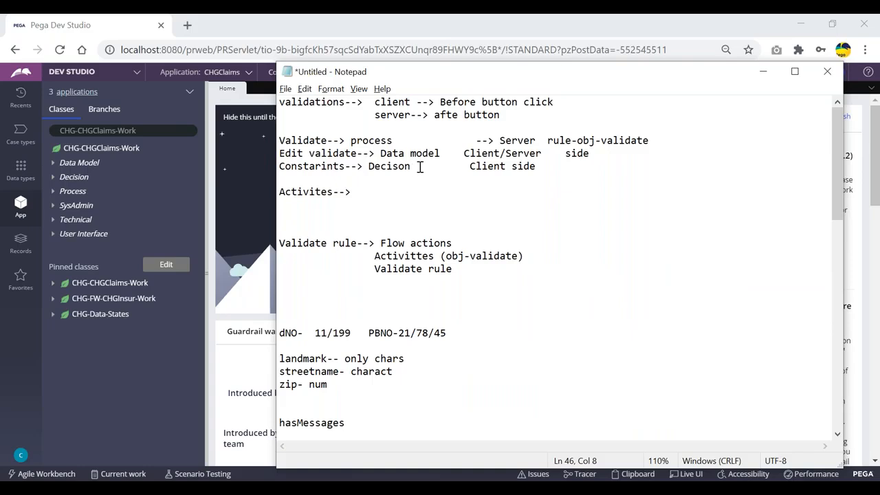
# - Review the rule-obj-validate, Validate, Activites and Flow actions entries in the notes
pyautogui.click(348, 178)
pyautogui.moveTo(665, 141); pyautogui.dragTo(548, 141)
pyautogui.click(580, 180)
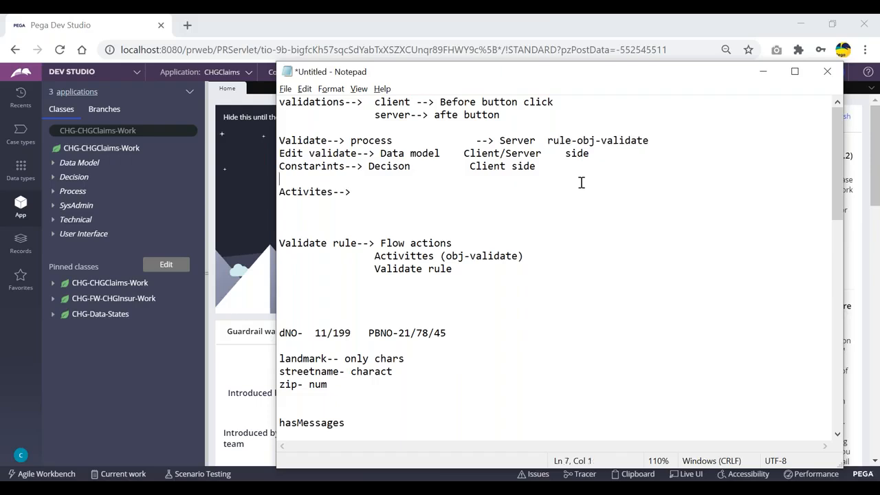
pyautogui.doubleClick(308, 141)
pyautogui.doubleClick(314, 192)
pyautogui.doubleClick(409, 256)
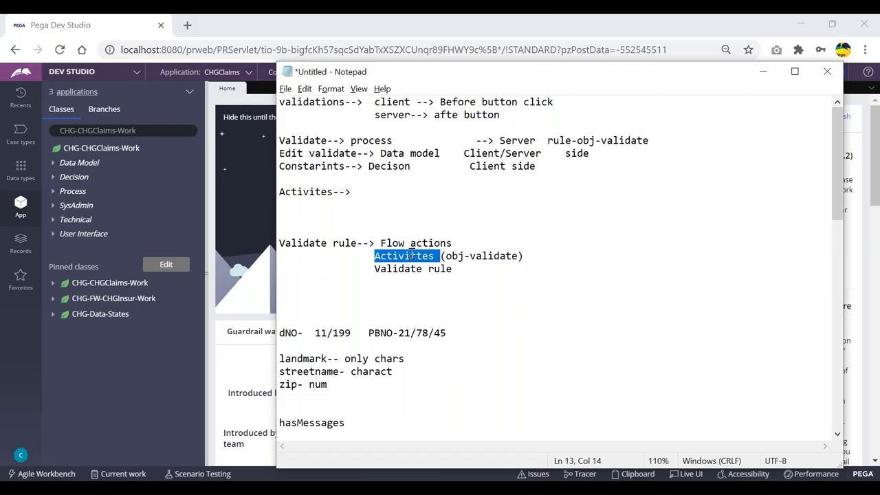
pyautogui.moveTo(455, 268); pyautogui.dragTo(371, 268)
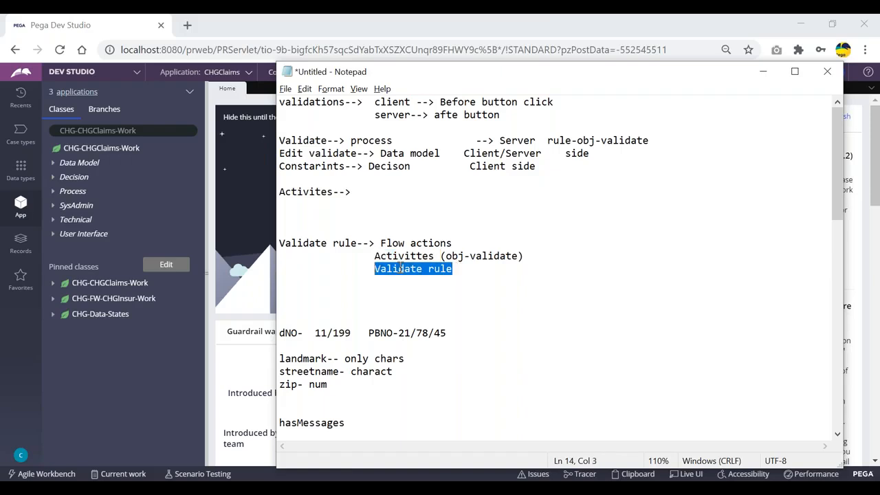
pyautogui.click(392, 280)
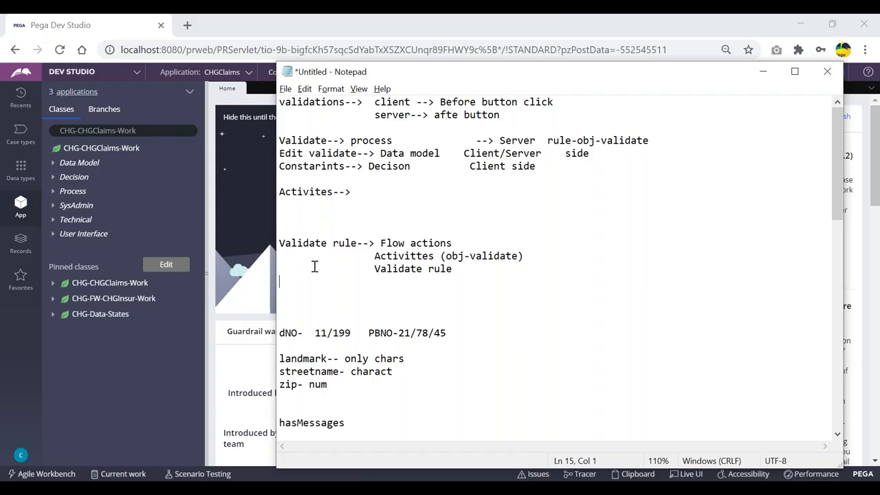
# - Insert blank lines above the dNO- line, then recheck the Validate--> label on line 4
pyautogui.click(355, 153)
pyautogui.moveTo(355, 153); pyautogui.dragTo(269, 153)
pyautogui.click(345, 210)
pyautogui.click(306, 292)
pyautogui.press('Return')
pyautogui.press('Return')
pyautogui.press('Return')
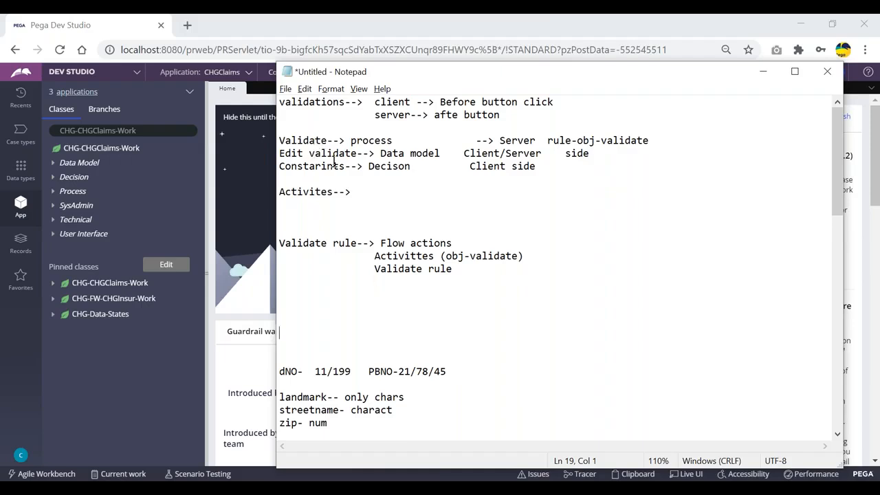
pyautogui.doubleClick(307, 140)
pyautogui.press('Right')
pyautogui.doubleClick(305, 141)
pyautogui.click(351, 200)
pyautogui.doubleClick(305, 140)
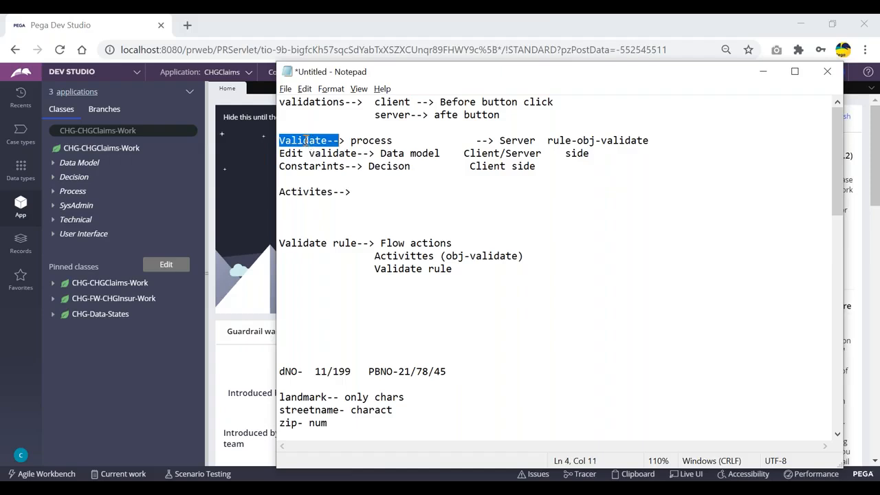
pyautogui.click(337, 169)
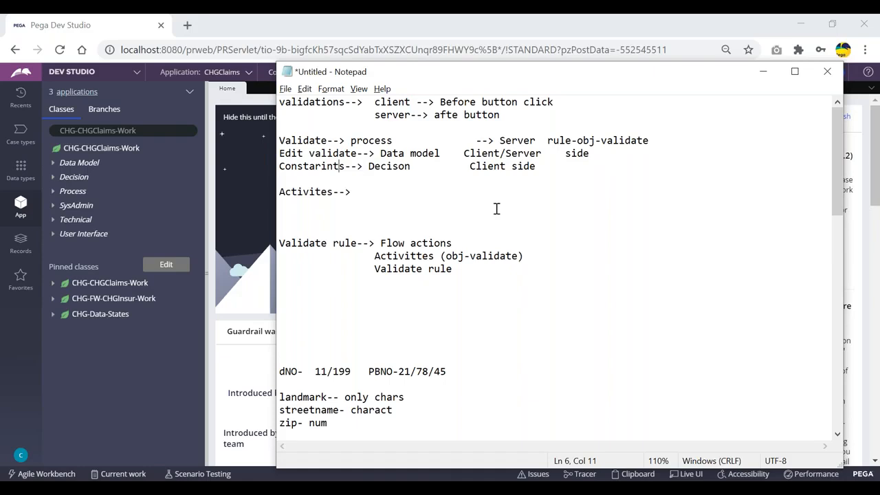
pyautogui.doubleClick(302, 141)
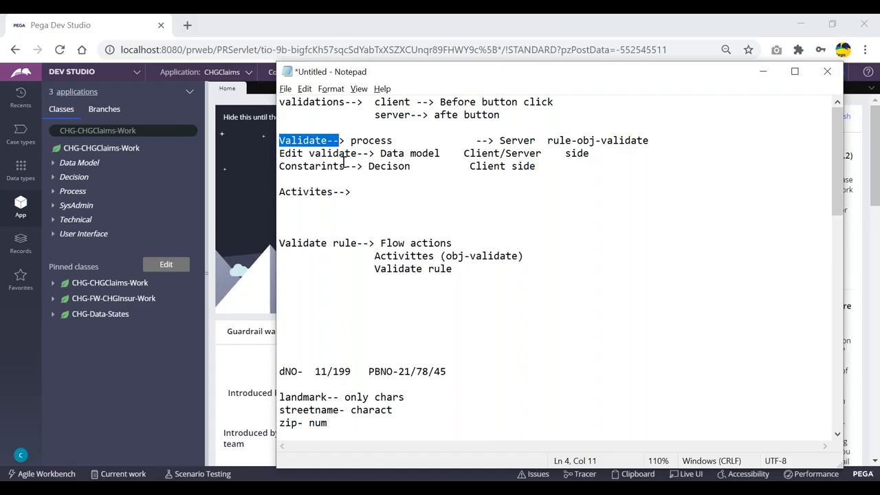
pyautogui.click(383, 203)
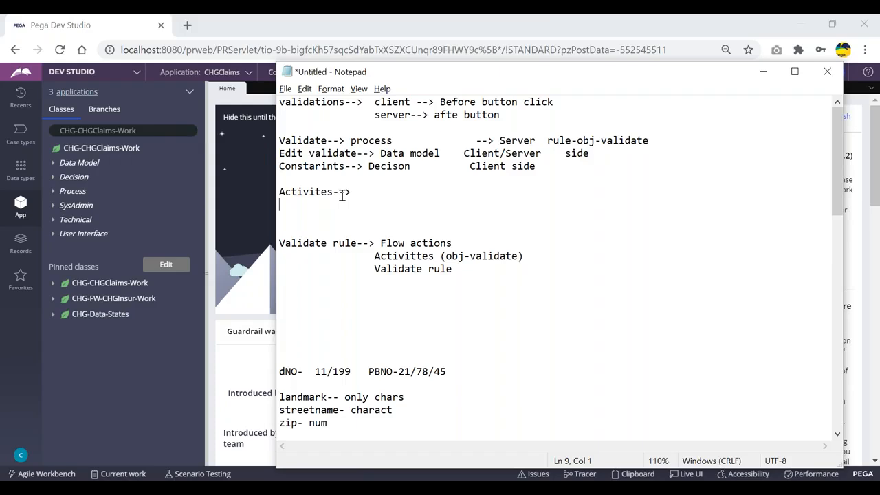
pyautogui.doubleClick(306, 141)
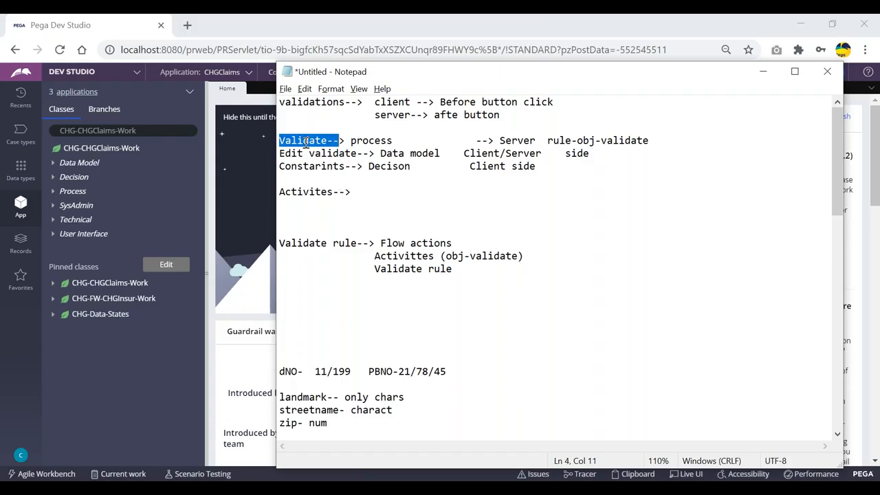
pyautogui.click(294, 206)
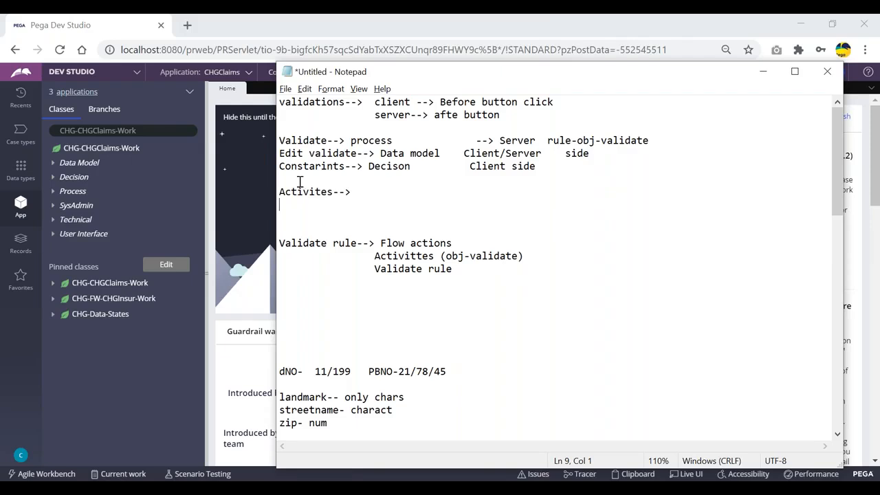
pyautogui.click(499, 269)
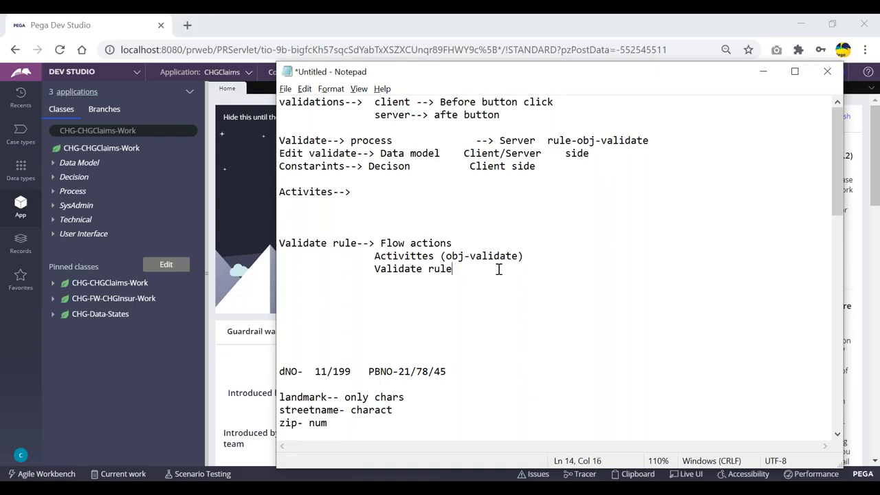
pyautogui.click(543, 277)
pyautogui.press('Down')
pyautogui.press('Down')
pyautogui.moveTo(453, 269); pyautogui.dragTo(275, 245)
pyautogui.click(491, 267)
pyautogui.click(281, 306)
pyautogui.moveTo(448, 152); pyautogui.dragTo(356, 152)
pyautogui.click(361, 193)
pyautogui.doubleClick(486, 153)
pyautogui.click(493, 153)
pyautogui.moveTo(503, 153); pyautogui.dragTo(463, 152)
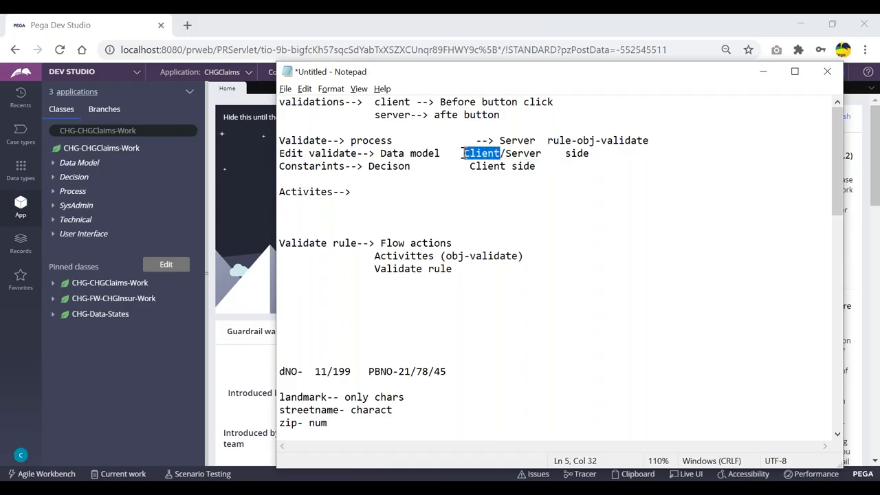
pyautogui.click(453, 175)
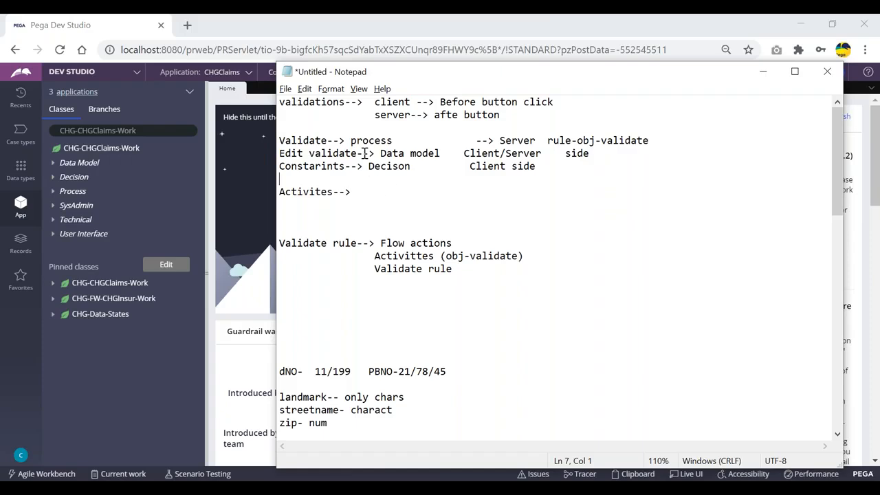
pyautogui.moveTo(358, 152); pyautogui.dragTo(278, 152)
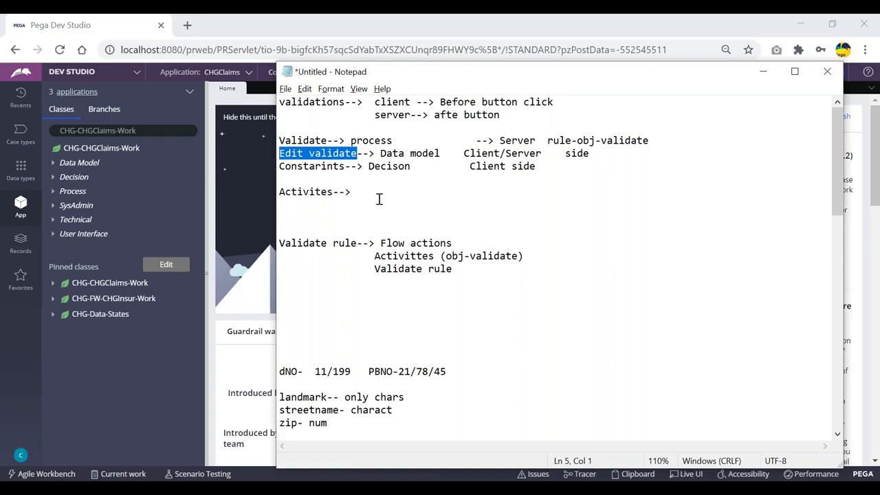
pyautogui.click(338, 201)
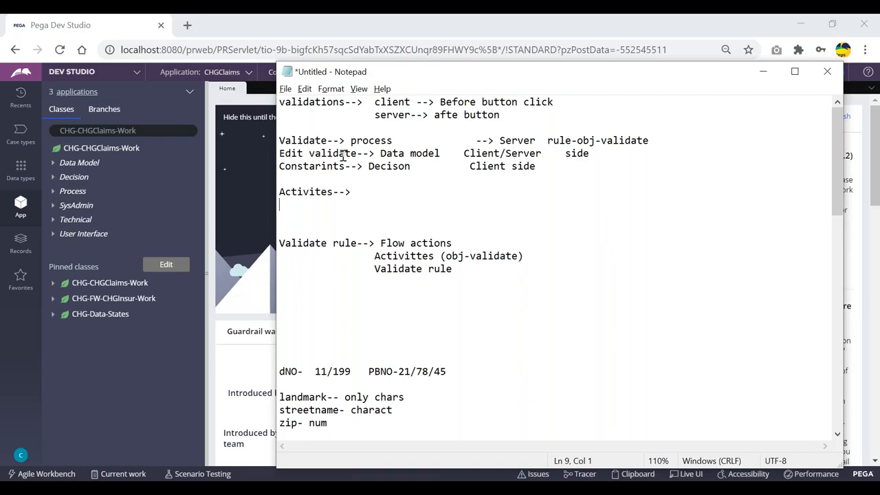
pyautogui.moveTo(363, 153); pyautogui.dragTo(277, 152)
pyautogui.click(374, 191)
pyautogui.click(312, 287)
pyautogui.moveTo(356, 152); pyautogui.dragTo(270, 153)
pyautogui.click(330, 165)
pyautogui.click(357, 154)
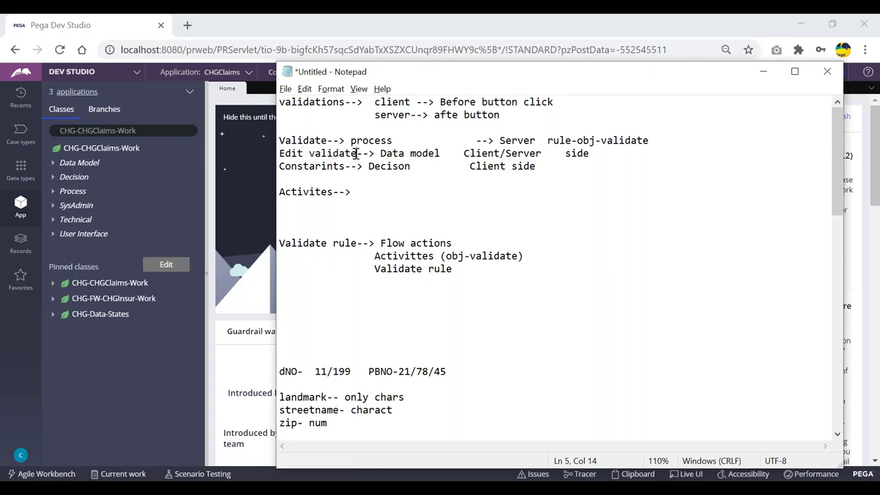
pyautogui.doubleClick(312, 140)
pyautogui.click(335, 140)
pyautogui.moveTo(328, 140); pyautogui.dragTo(275, 141)
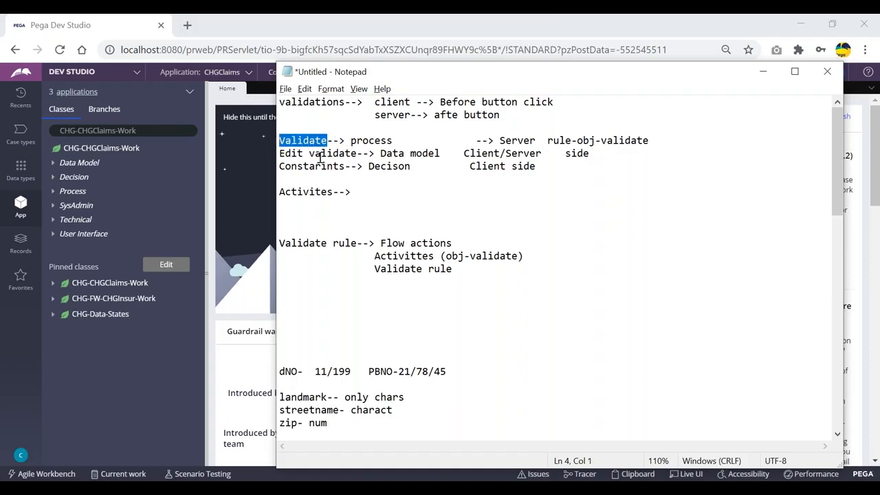
pyautogui.moveTo(357, 154); pyautogui.dragTo(286, 155)
pyautogui.click(299, 166)
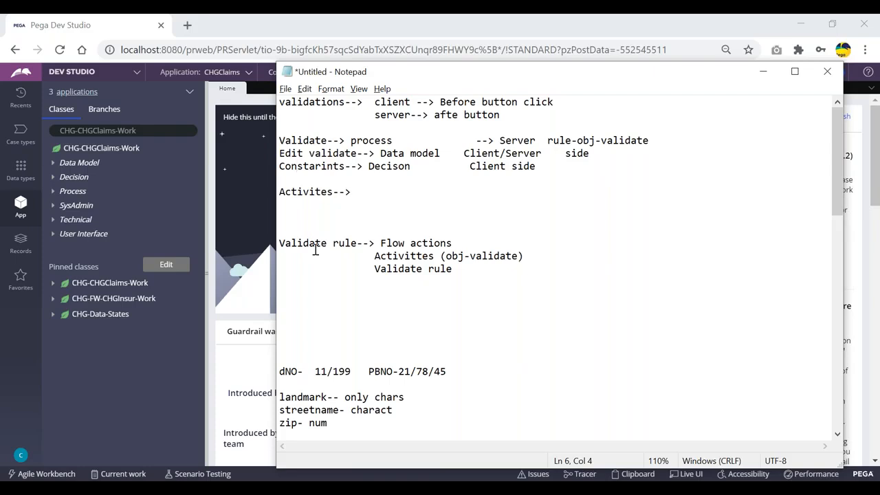
pyautogui.click(296, 209)
pyautogui.moveTo(356, 153); pyautogui.dragTo(281, 154)
pyautogui.click(303, 207)
pyautogui.press('Return')
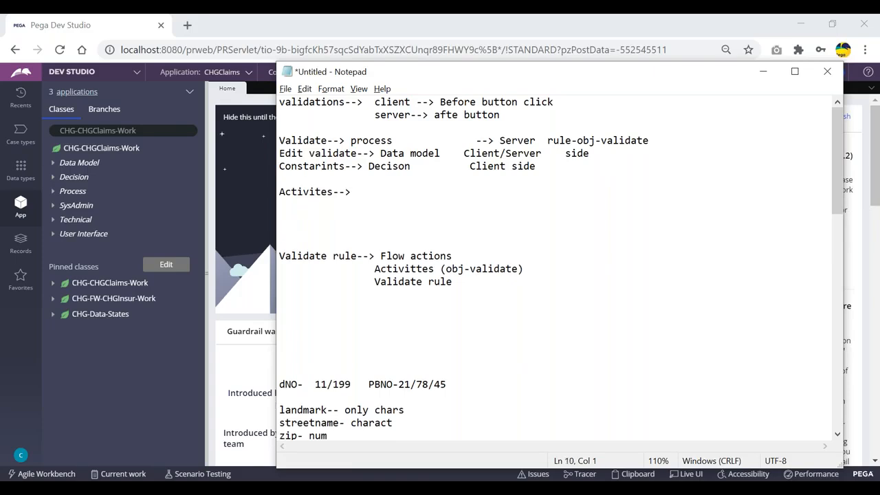
pyautogui.doubleClick(305, 138)
pyautogui.click(355, 179)
pyautogui.doubleClick(301, 139)
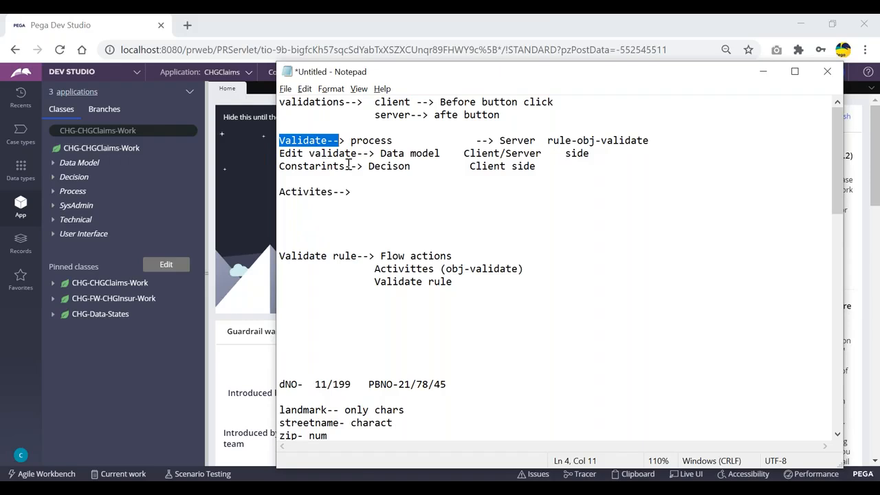
pyautogui.moveTo(358, 155); pyautogui.dragTo(275, 154)
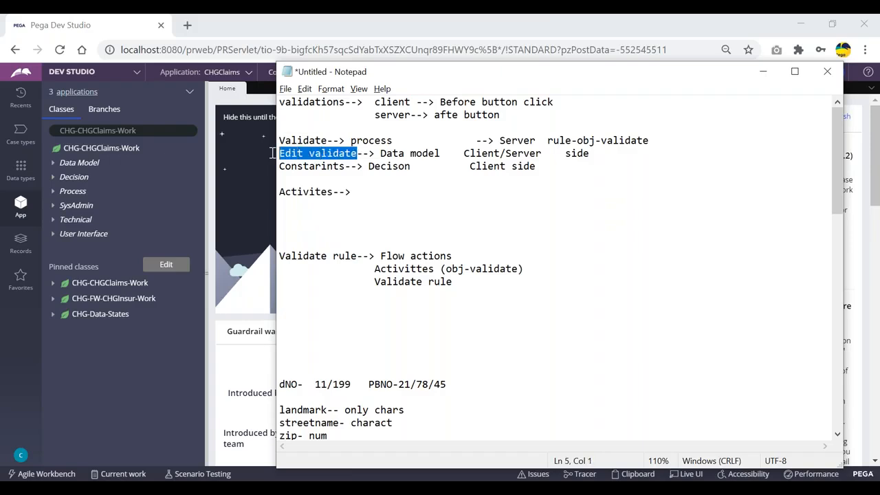
pyautogui.click(308, 154)
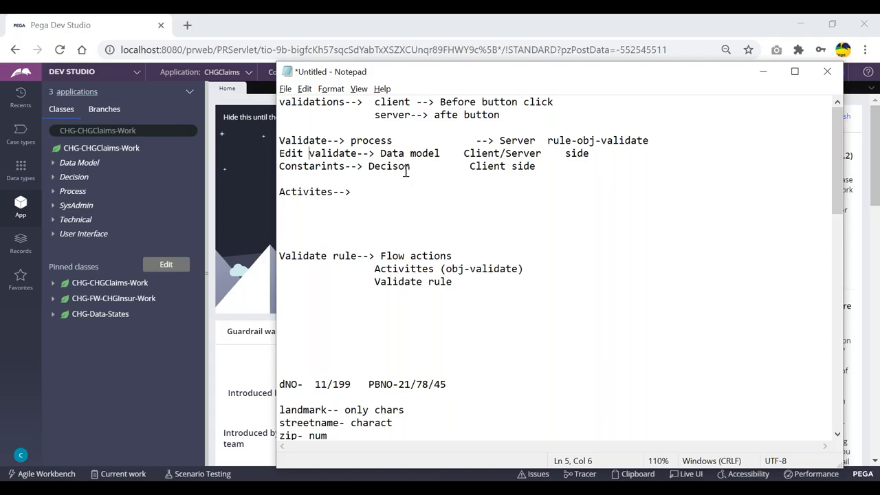
# - Replace the word 'side' on the Edit validate line with 'Rule-Edit-validate'
pyautogui.moveTo(357, 152); pyautogui.dragTo(269, 155)
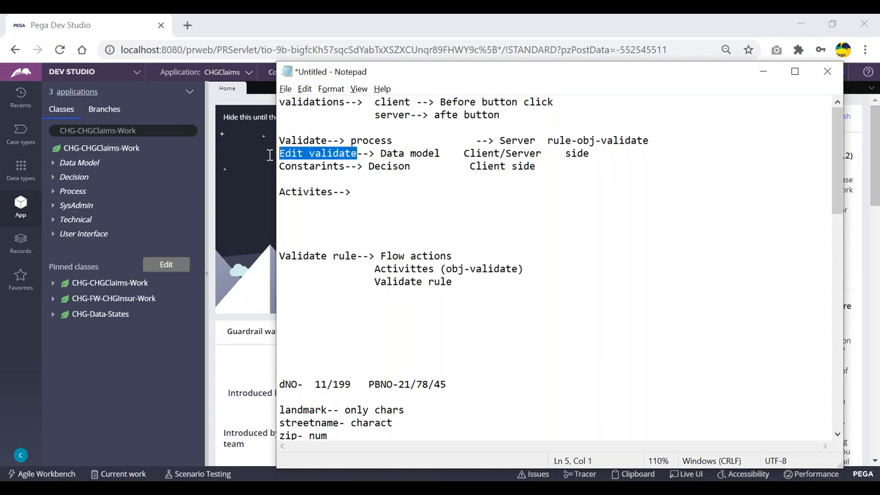
pyautogui.doubleClick(584, 154)
pyautogui.write('Rul')
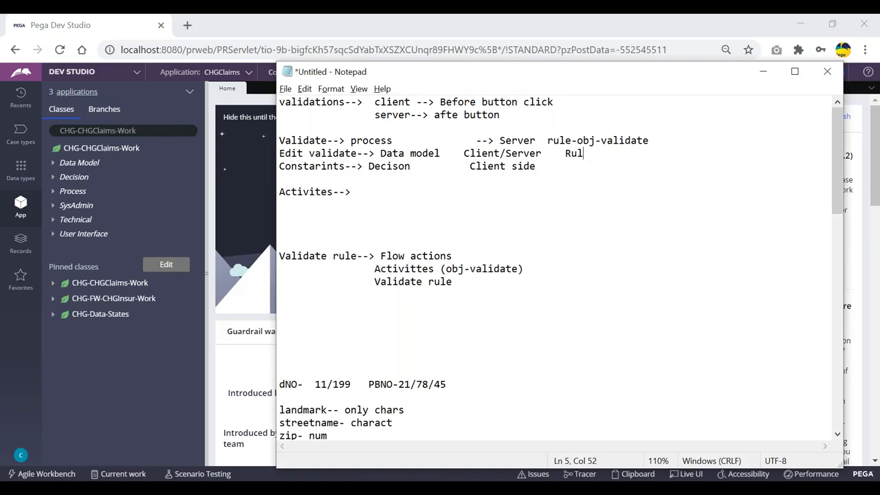
pyautogui.write('e-Edit-validate')
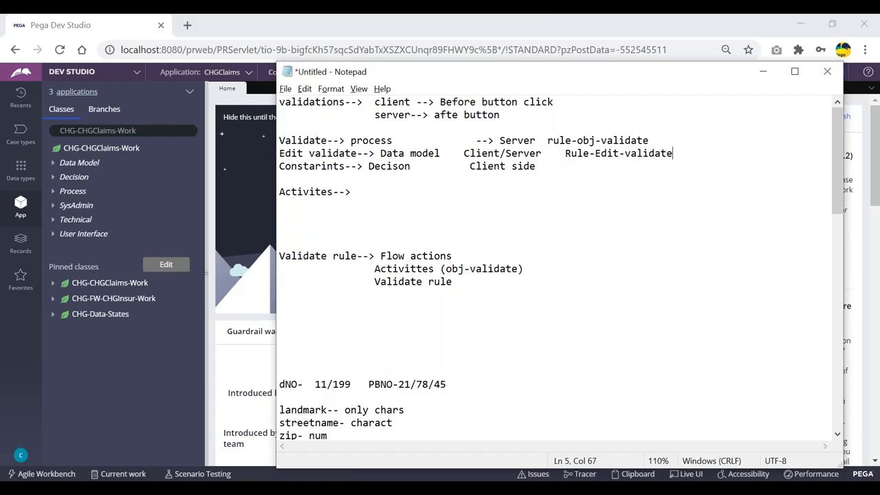
pyautogui.doubleClick(311, 142)
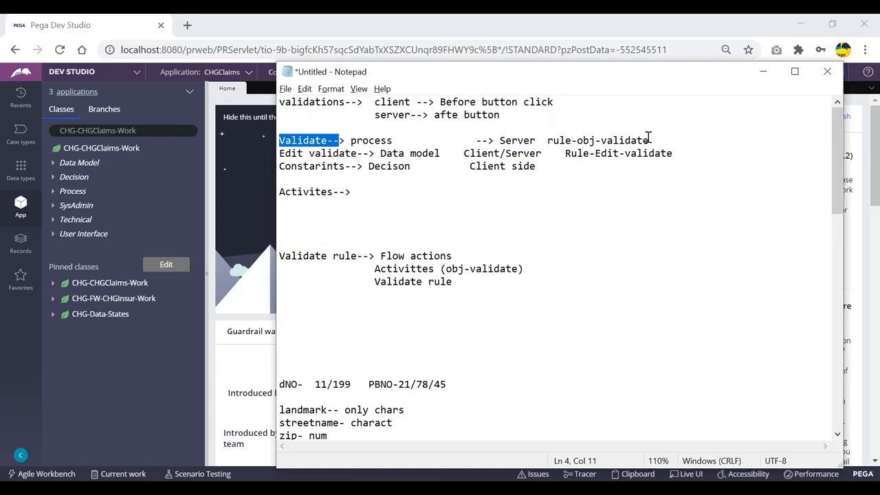
pyautogui.doubleClick(285, 152)
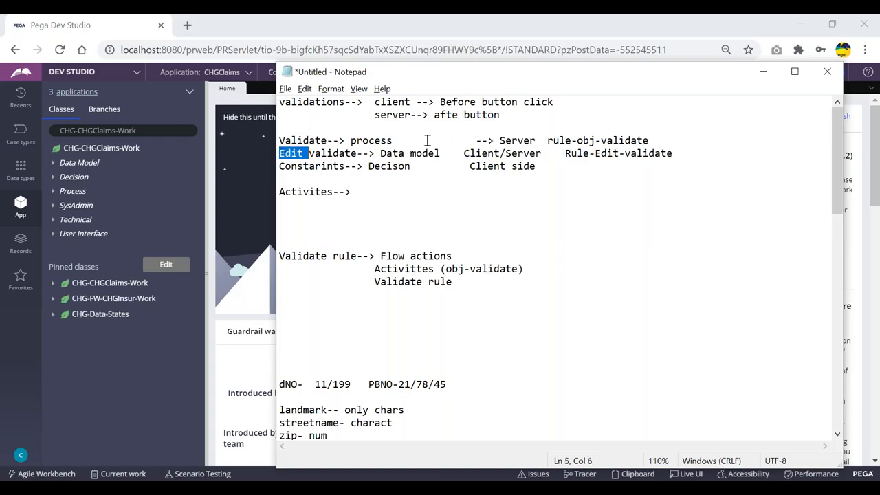
pyautogui.click(334, 153)
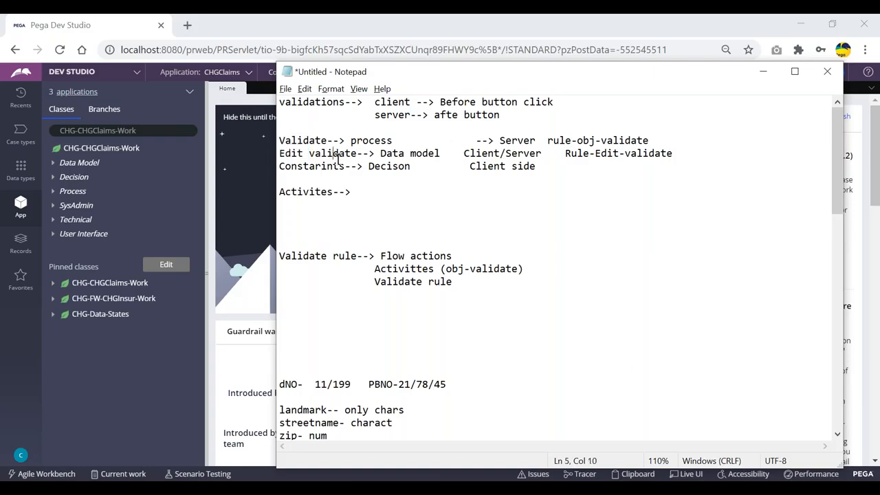
# - Review the Edit validate and Validate--> lines in the notes
pyautogui.moveTo(358, 154); pyautogui.dragTo(253, 153)
pyautogui.moveTo(333, 141); pyautogui.dragTo(275, 141)
pyautogui.click(304, 140)
pyautogui.doubleClick(303, 140)
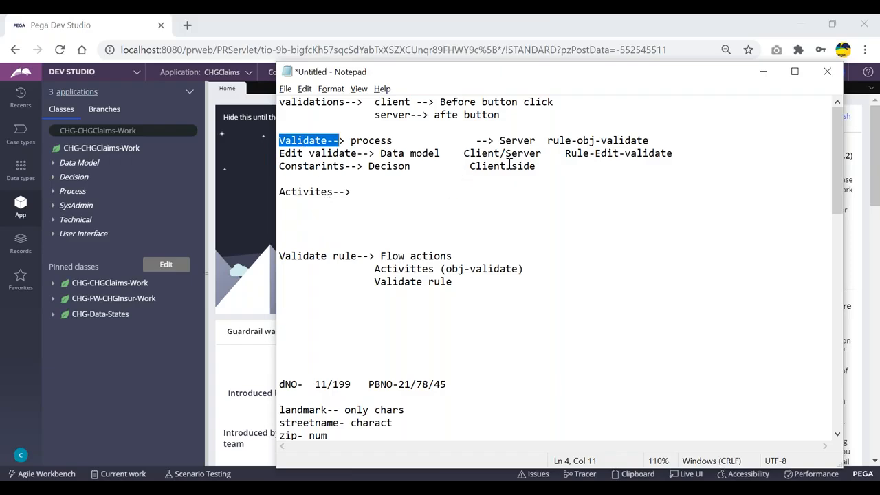
pyautogui.doubleClick(436, 186)
pyautogui.doubleClick(311, 141)
pyautogui.click(359, 204)
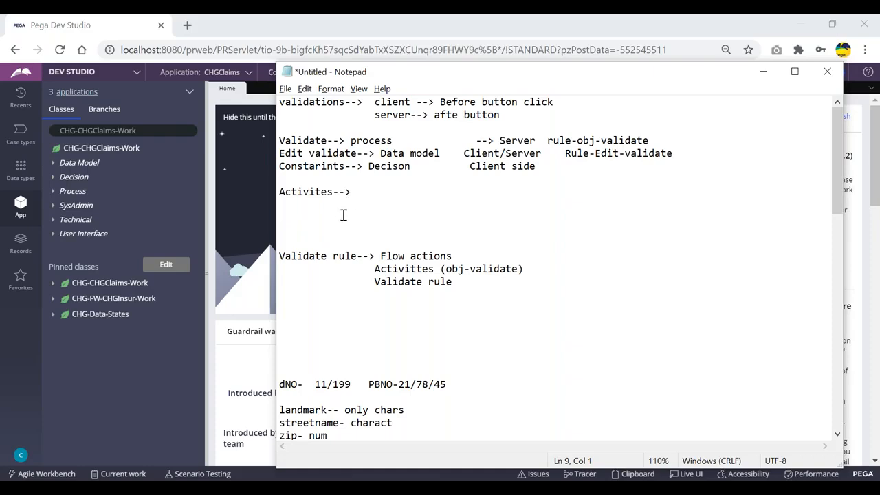
# - Scroll through the rest of the notes and bring Pega Dev Studio forward
pyautogui.doubleClick(288, 154)
pyautogui.click(333, 181)
pyautogui.scroll(-2, 434, 278)
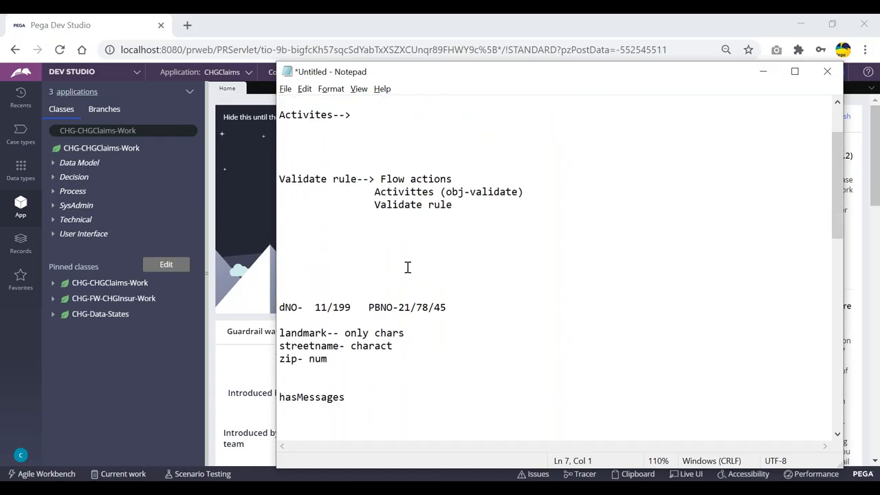
pyautogui.click(149, 359)
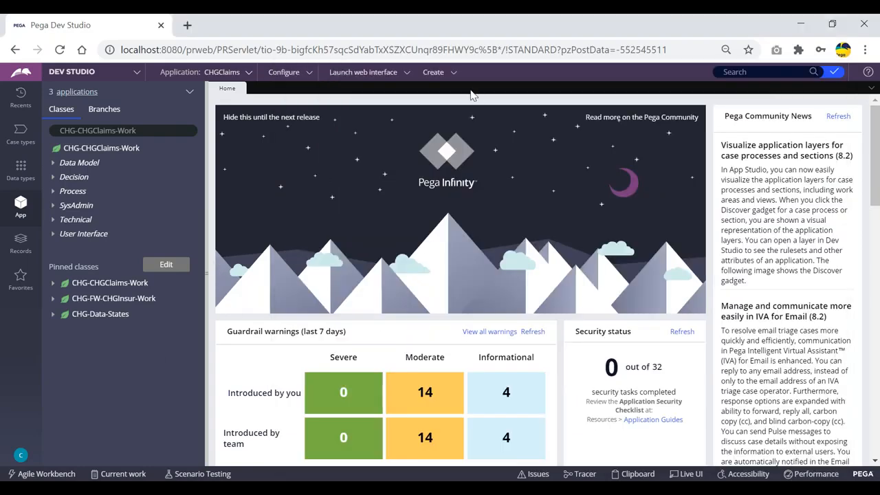
# - Open CustDetailsSec under CHG-FW-CHGInsur-Work > User Interface > Section, showing Lastname, DOB and Phone
pyautogui.click(54, 303)
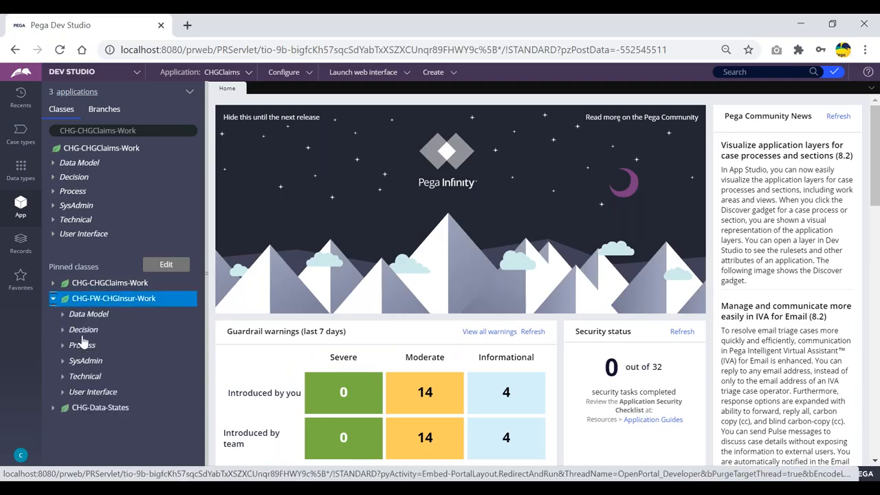
pyautogui.click(61, 393)
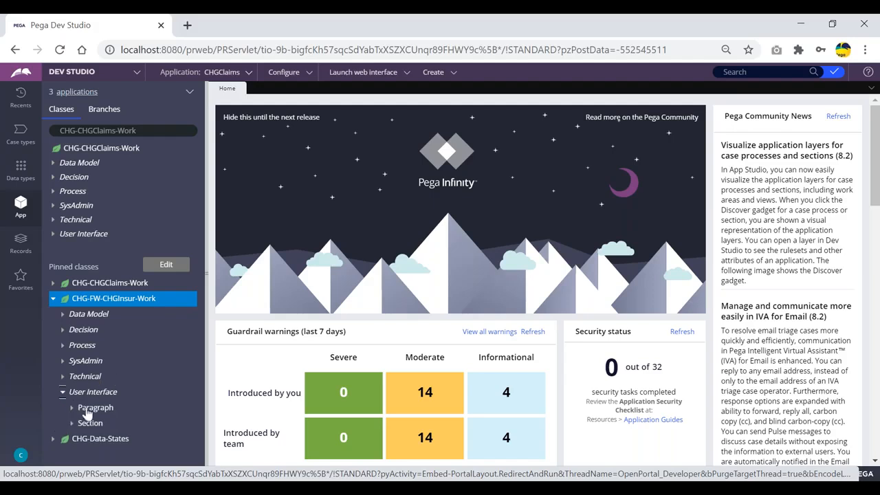
pyautogui.click(72, 422)
pyautogui.scroll(-3, 137, 362)
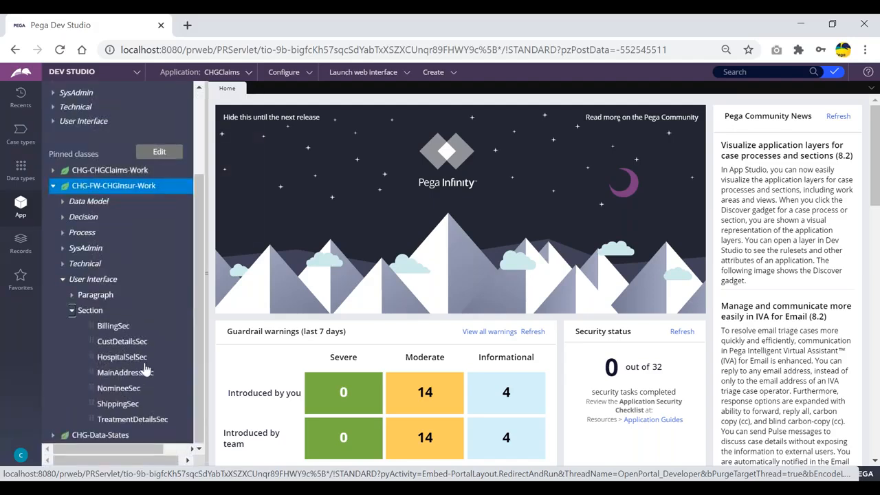
pyautogui.click(137, 347)
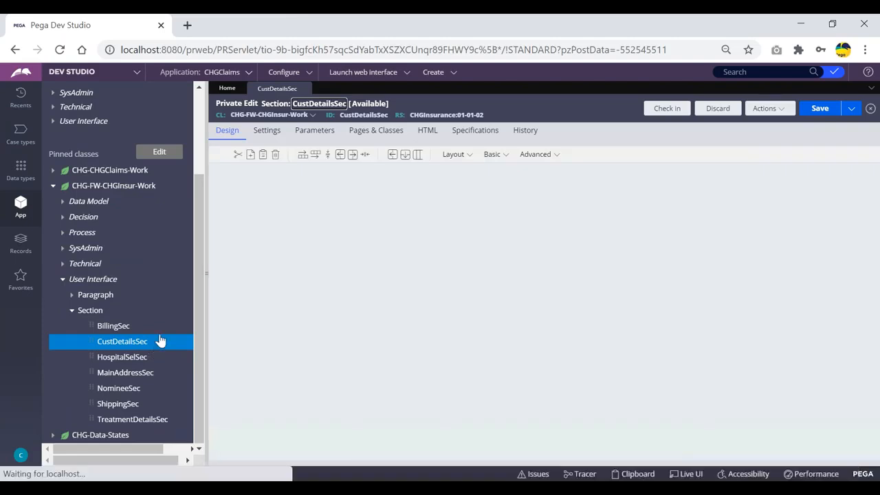
pyautogui.scroll(-2, 470, 308)
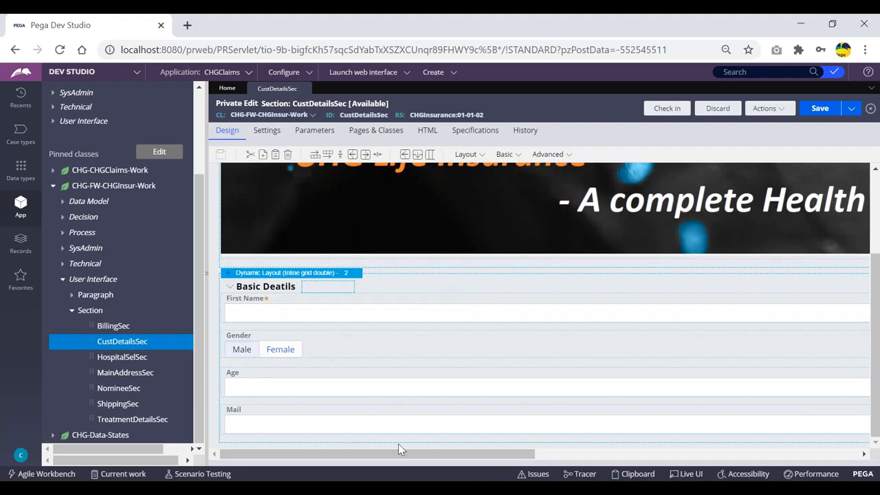
pyautogui.moveTo(399, 459); pyautogui.dragTo(709, 451)
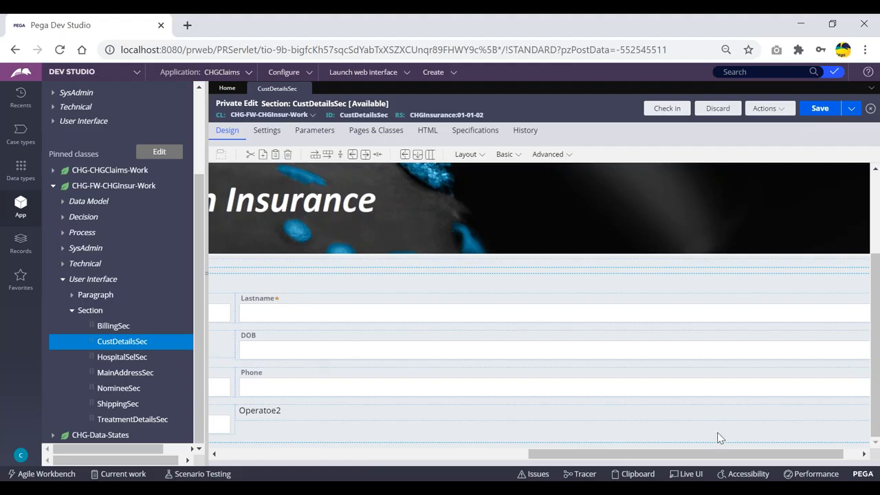
# - Scroll past the Age field and open the Cell Properties of the DOB field (.CustDetails.DOB)
pyautogui.moveTo(680, 462); pyautogui.dragTo(334, 455)
pyautogui.click(302, 388)
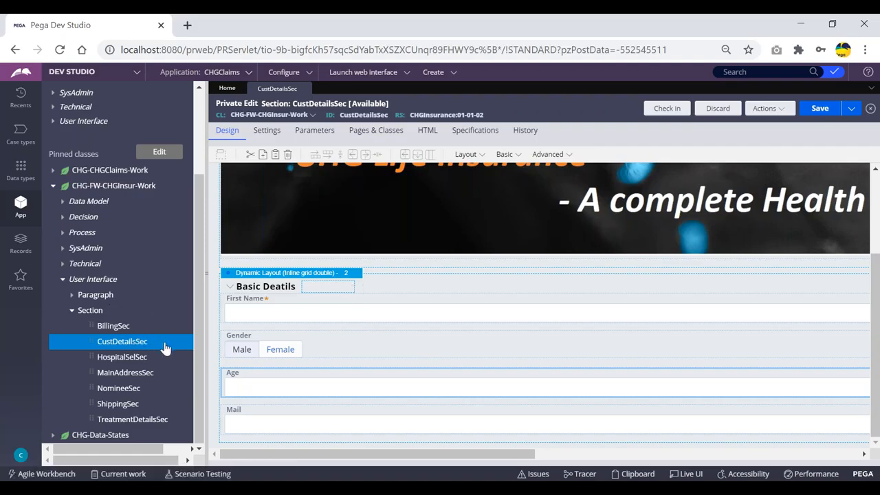
pyautogui.moveTo(416, 450); pyautogui.dragTo(727, 458)
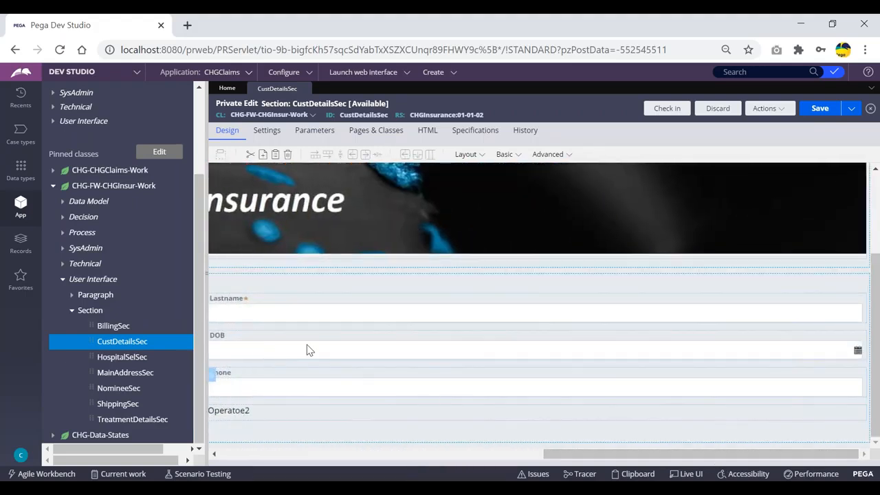
pyautogui.doubleClick(425, 365)
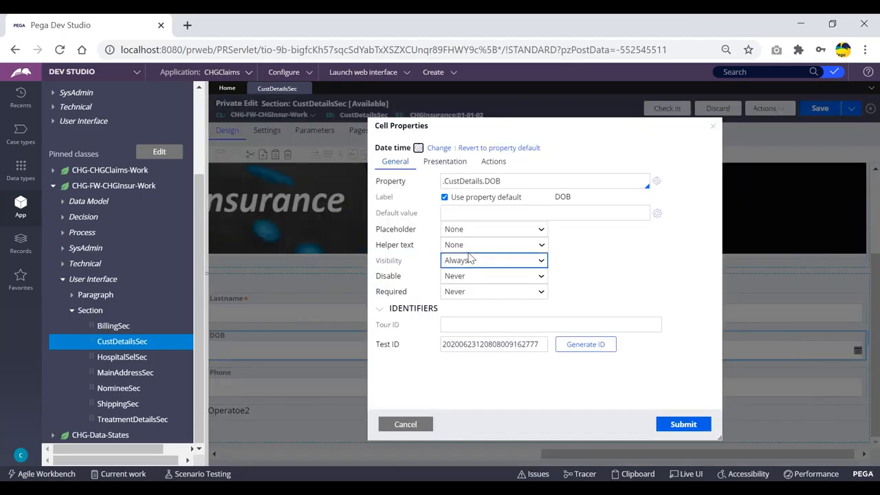
# - Switch the class explorer to CHG-Data-BasicDetails by typing 'data-' and picking the suggestion
pyautogui.doubleClick(492, 181)
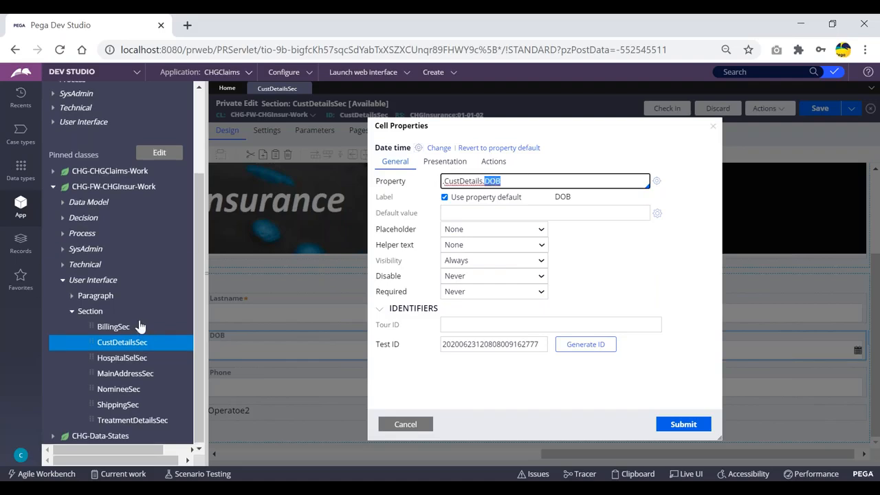
pyautogui.scroll(3, 152, 324)
pyautogui.click(147, 132)
pyautogui.moveTo(147, 131); pyautogui.dragTo(84, 134)
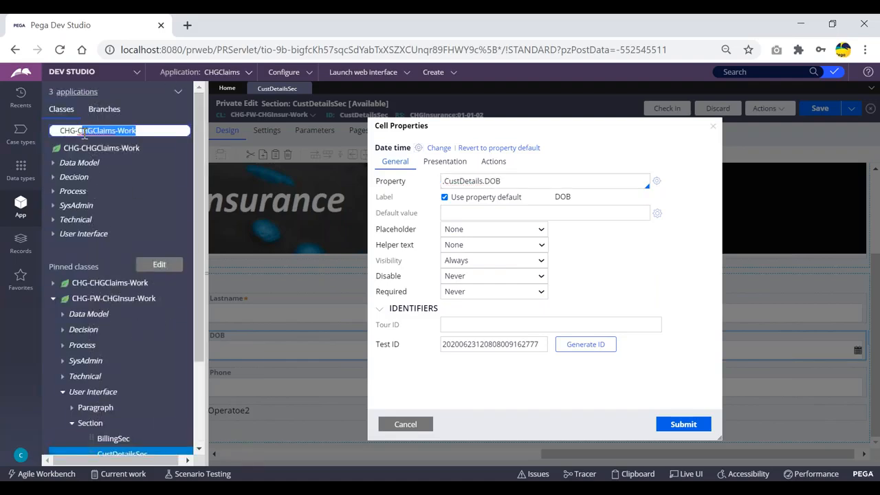
pyautogui.press('BackSpace')
pyautogui.write('data-ba')
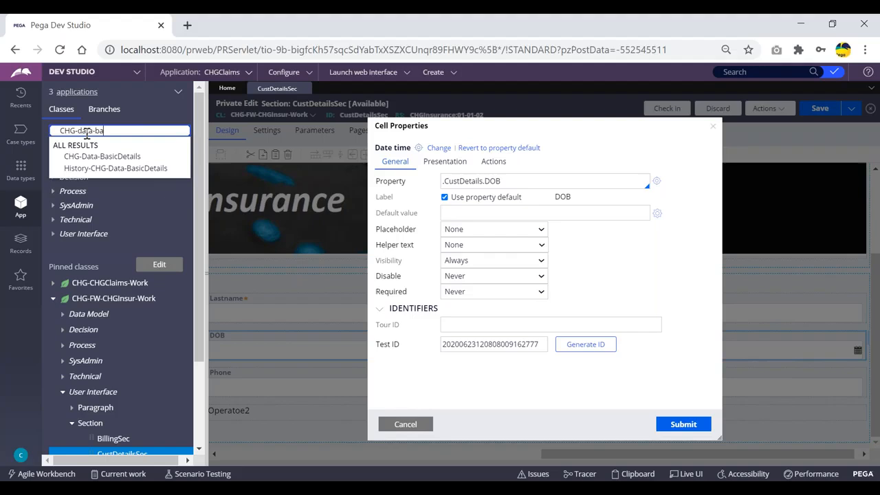
pyautogui.press('Down')
pyautogui.press('Return')
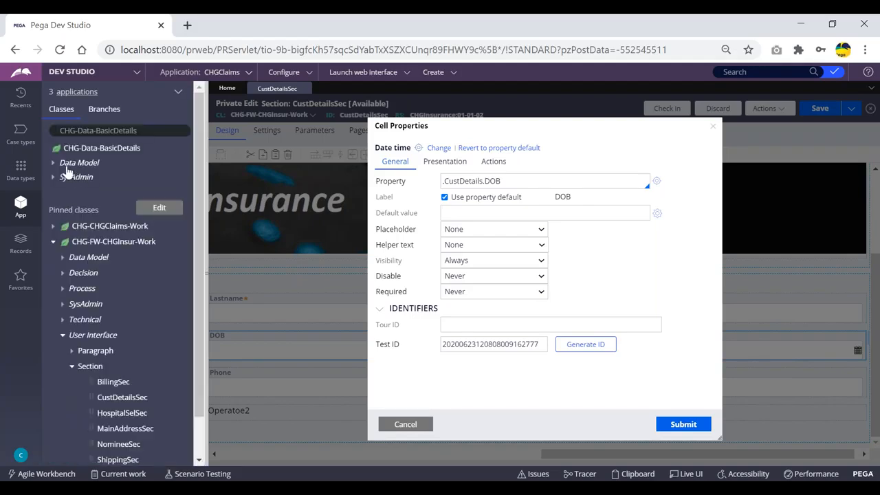
# - Expand Data Model > Property and open the DOB property rule
pyautogui.click(74, 163)
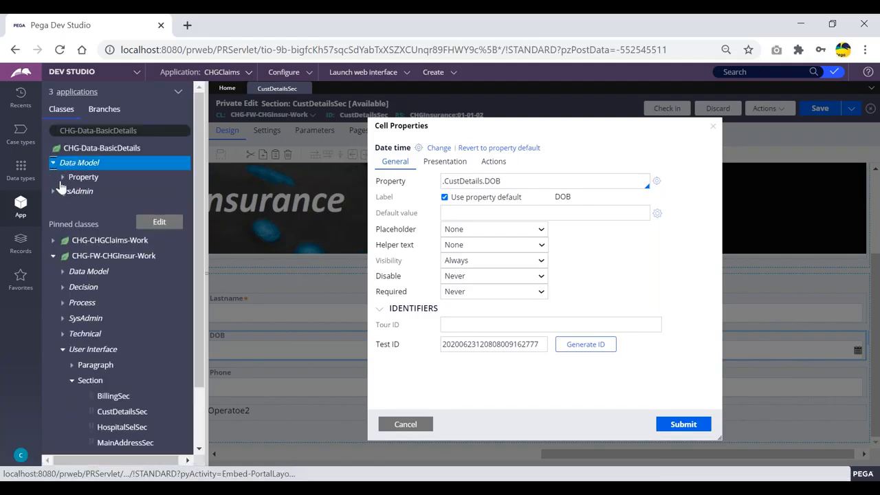
pyautogui.click(64, 179)
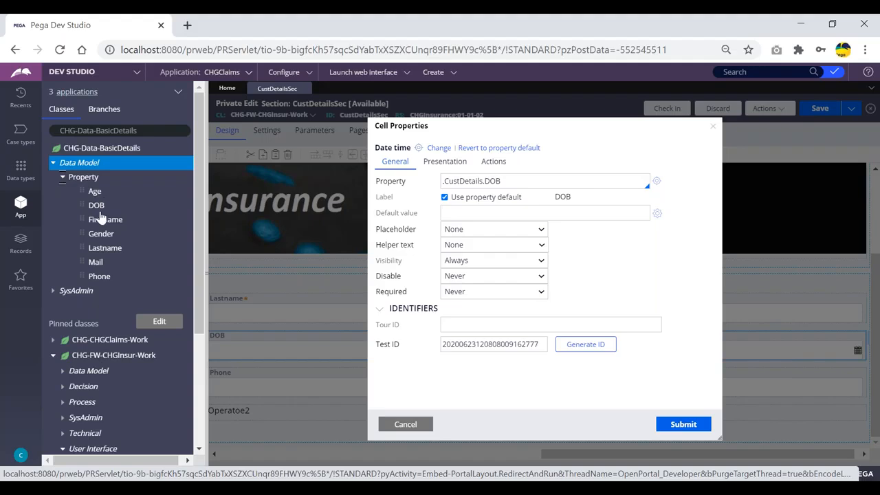
pyautogui.click(97, 208)
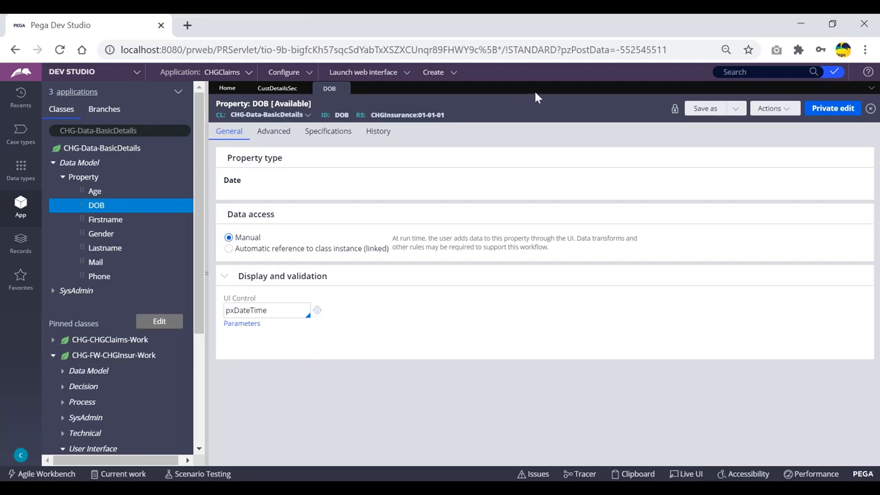
# - Show the DOB property's Advanced tab and focus the empty Use validate field
pyautogui.click(274, 137)
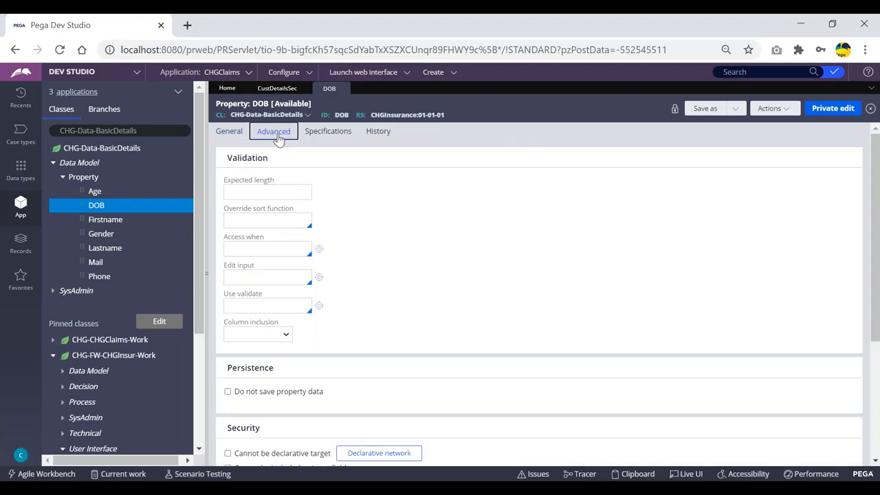
pyautogui.click(240, 306)
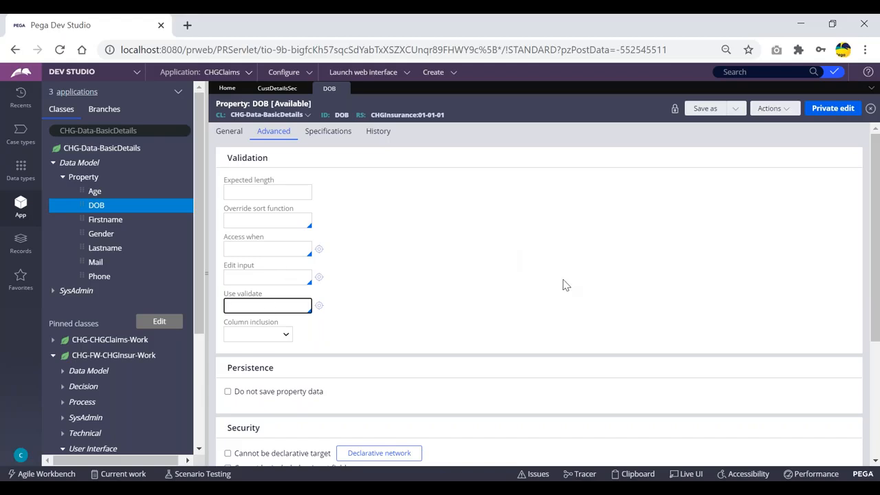
# - Choose AlphabeticValidation as DOB's Use validate rule and open that rule's Java source
pyautogui.press('Down')
pyautogui.press('Down')
pyautogui.press('Down')
pyautogui.press('Down')
pyautogui.press('Down')
pyautogui.press('Down')
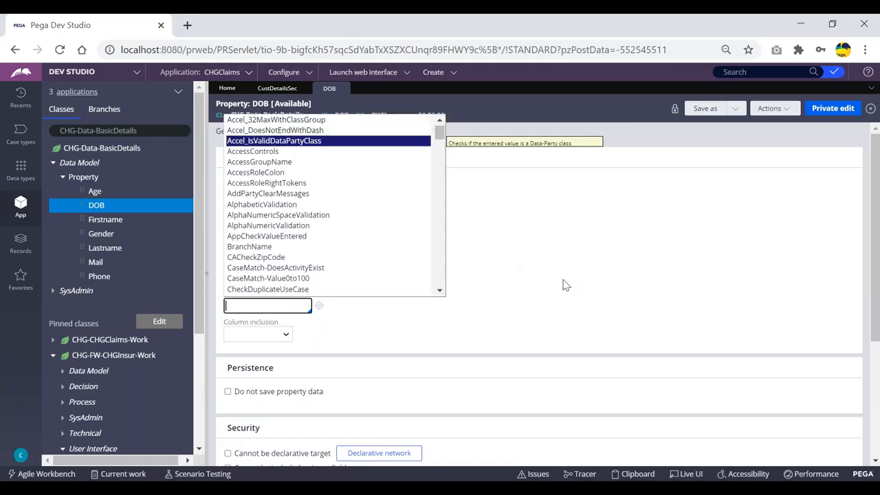
pyautogui.press('Down')
pyautogui.press('Down')
pyautogui.press('Down')
pyautogui.press('Down')
pyautogui.press('Down')
pyautogui.press('Down')
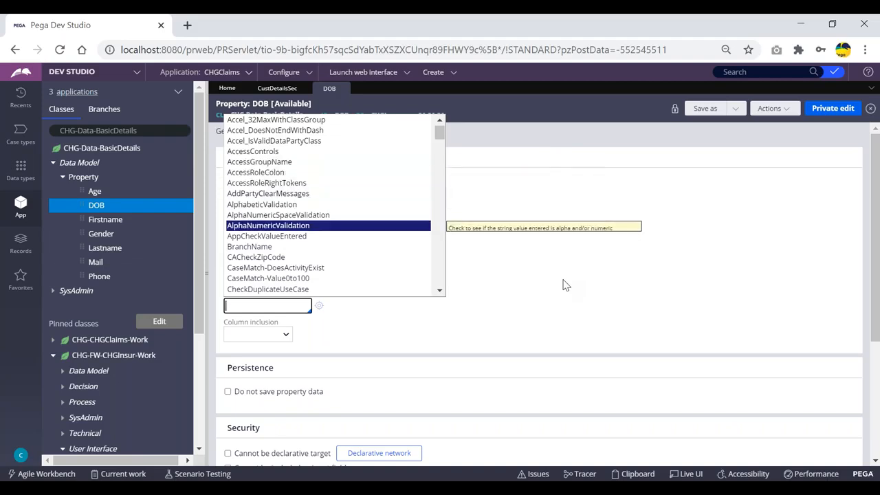
pyautogui.press('Up')
pyautogui.press('Up')
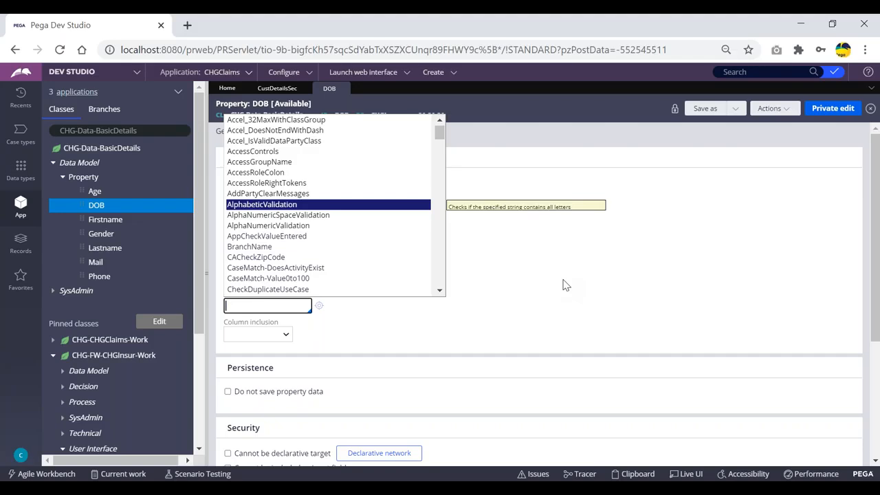
pyautogui.press('Down')
pyautogui.press('Down')
pyautogui.press('Down')
pyautogui.press('Down')
pyautogui.press('Down')
pyautogui.press('Down')
pyautogui.press('Down')
pyautogui.press('Down')
pyautogui.press('Down')
pyautogui.press('Down')
pyautogui.press('Down')
pyautogui.press('Down')
pyautogui.press('Down')
pyautogui.press('Down')
pyautogui.press('Down')
pyautogui.press('Down')
pyautogui.press('Down')
pyautogui.press('Down')
pyautogui.press('Down')
pyautogui.press('Down')
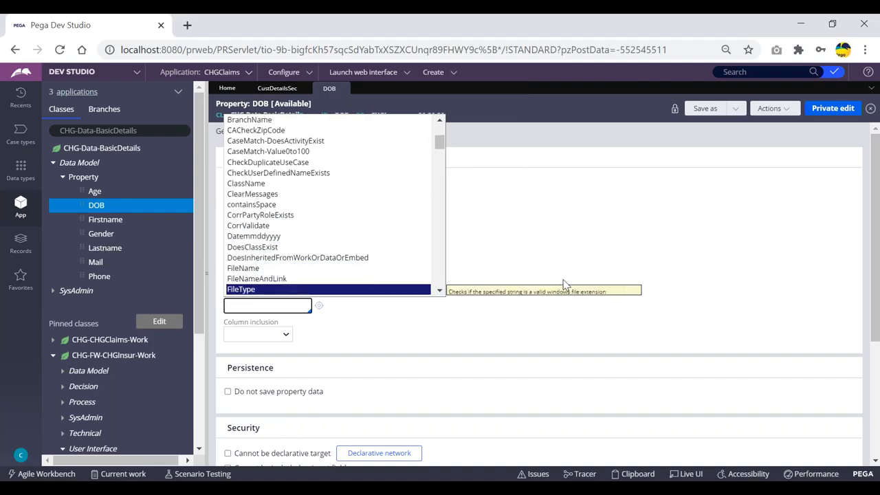
pyautogui.press('Down')
pyautogui.press('Down')
pyautogui.press('Down')
pyautogui.press('Down')
pyautogui.press('Down')
pyautogui.press('Down')
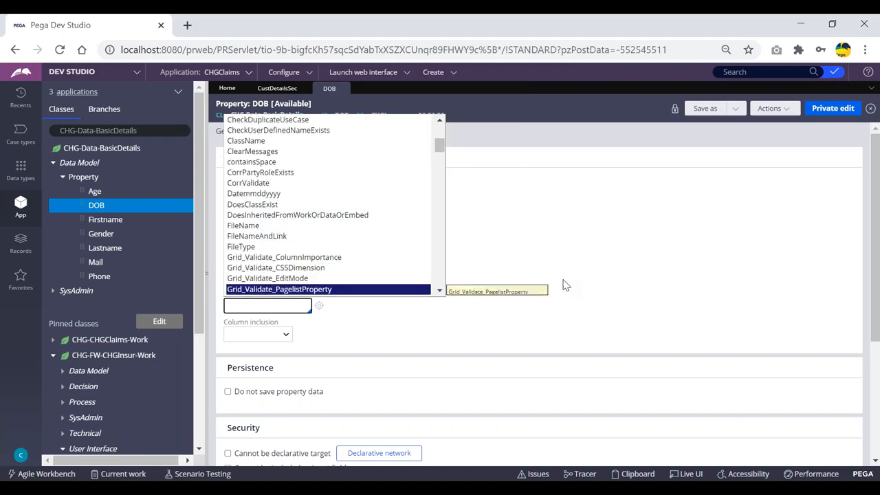
pyautogui.press('Up')
pyautogui.press('Up')
pyautogui.press('Up')
pyautogui.press('Up')
pyautogui.press('Up')
pyautogui.press('Up')
pyautogui.press('Up')
pyautogui.press('Up')
pyautogui.press('Up')
pyautogui.press('Up')
pyautogui.press('Up')
pyautogui.press('Up')
pyautogui.press('Up')
pyautogui.press('Up')
pyautogui.press('Up')
pyautogui.press('Up')
pyautogui.press('Up')
pyautogui.press('Up')
pyautogui.press('Up')
pyautogui.press('Up')
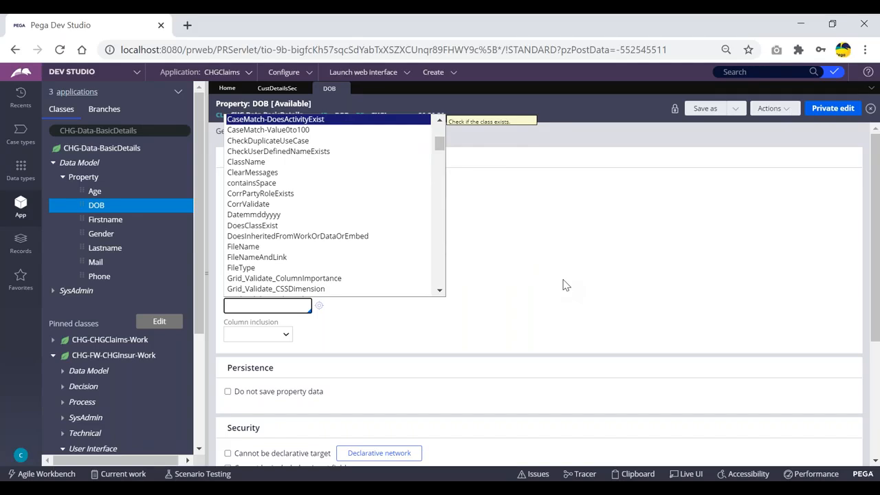
pyautogui.press('Down')
pyautogui.press('Down')
pyautogui.press('Down')
pyautogui.press('Down')
pyautogui.press('Down')
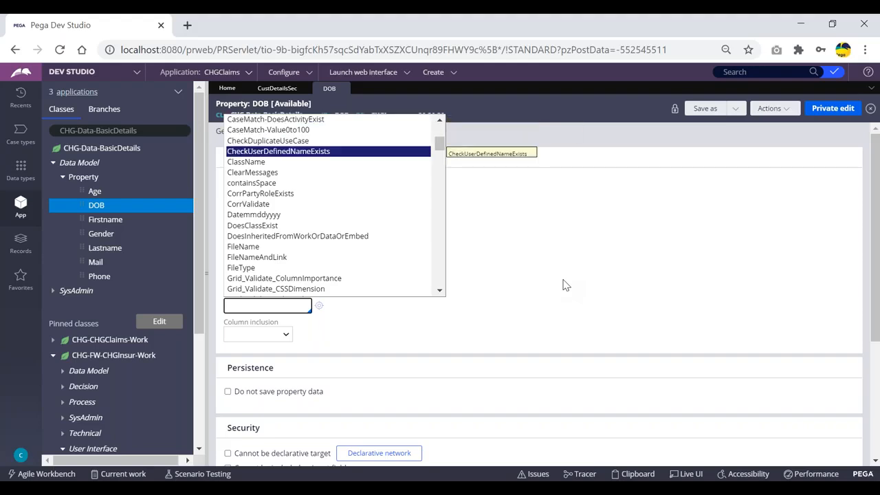
pyautogui.press('Up')
pyautogui.press('Up')
pyautogui.press('Up')
pyautogui.press('Up')
pyautogui.press('Up')
pyautogui.press('Up')
pyautogui.press('Up')
pyautogui.press('Up')
pyautogui.press('Up')
pyautogui.press('Up')
pyautogui.press('Up')
pyautogui.press('Up')
pyautogui.press('Up')
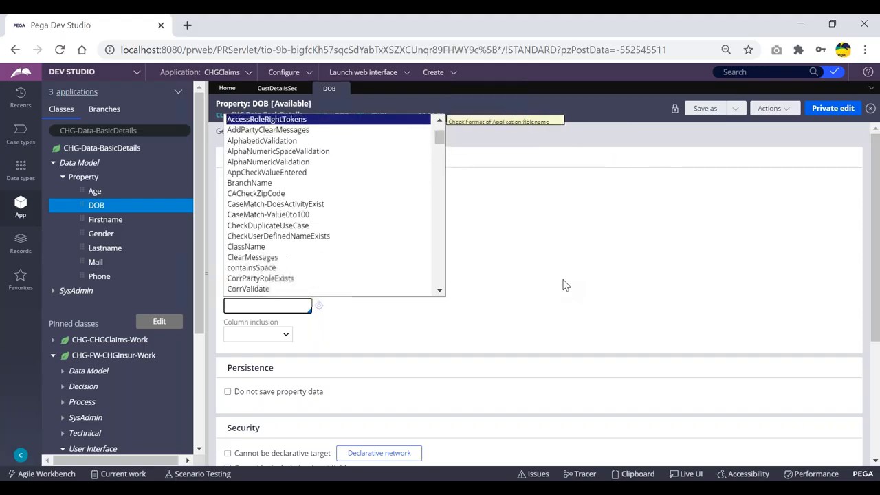
pyautogui.press('Down')
pyautogui.press('Down')
pyautogui.press('Down')
pyautogui.press('Return')
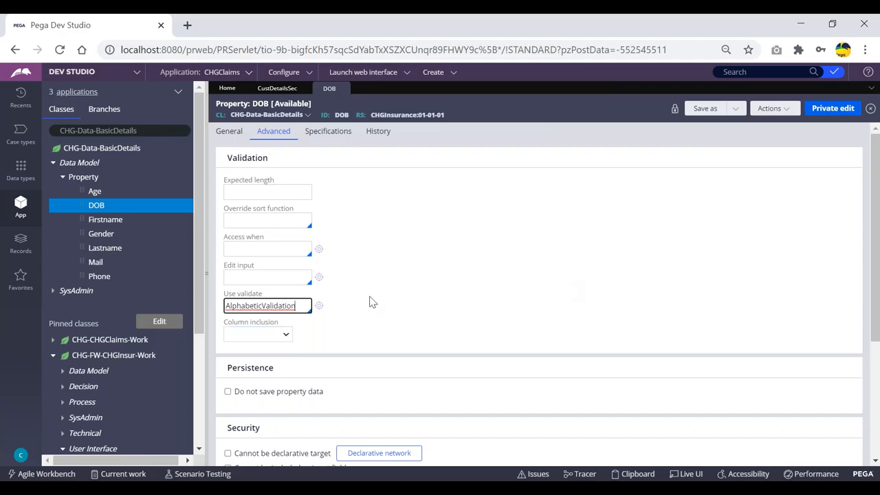
pyautogui.click(319, 305)
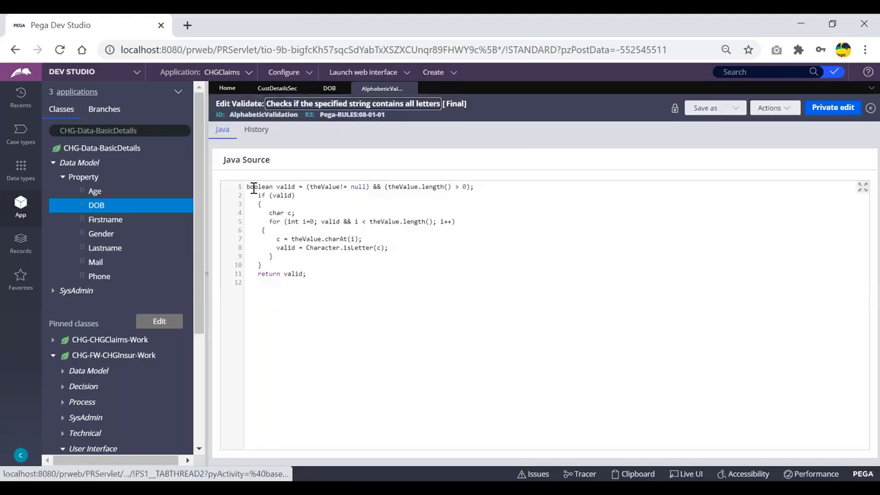
# - Select and review the AlphabeticValidation Java code, then switch back to the DOB tab
pyautogui.moveTo(249, 187); pyautogui.dragTo(321, 277)
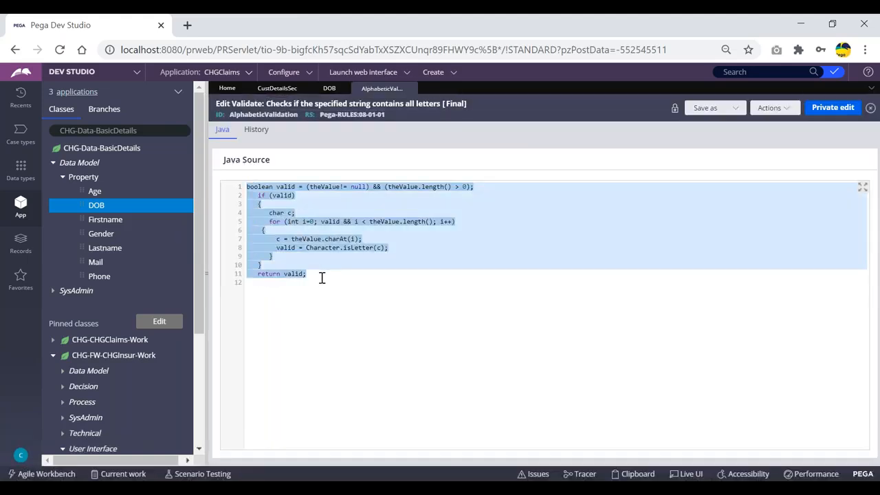
pyautogui.click(332, 273)
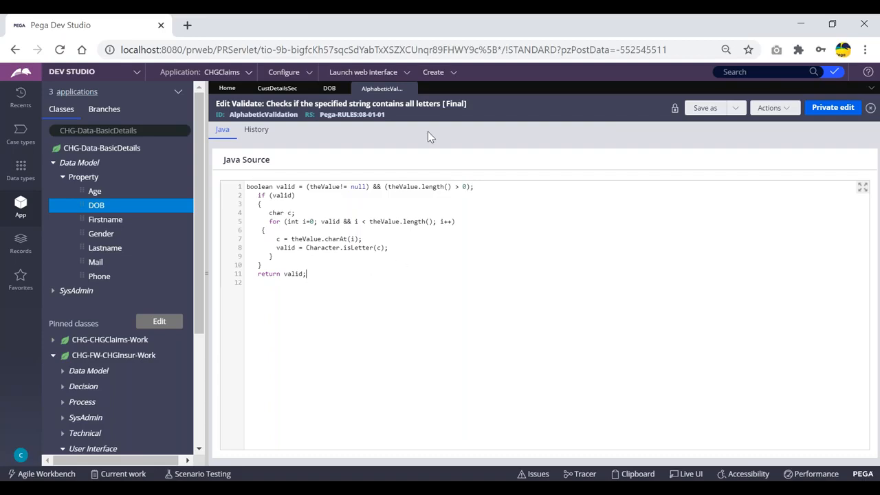
pyautogui.click(328, 89)
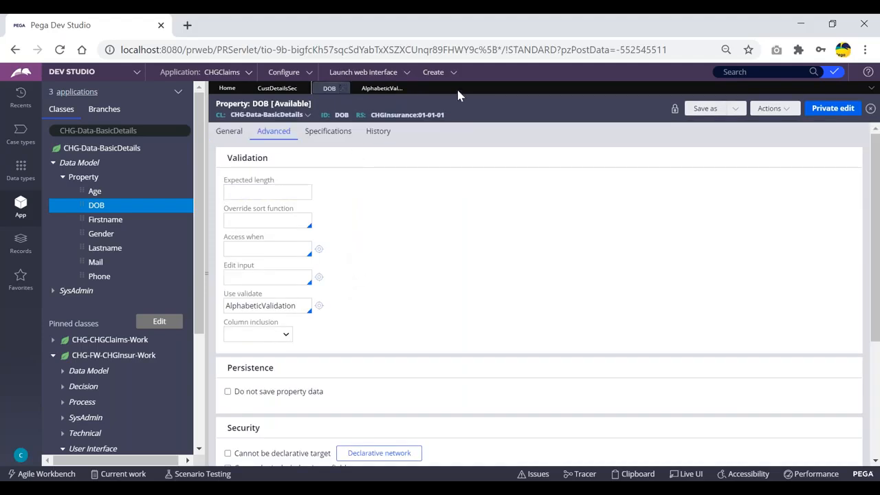
# - Cancel the DOB Cell Properties, close the AlphabeticValidation tab, and return to the DOB property
pyautogui.click(277, 89)
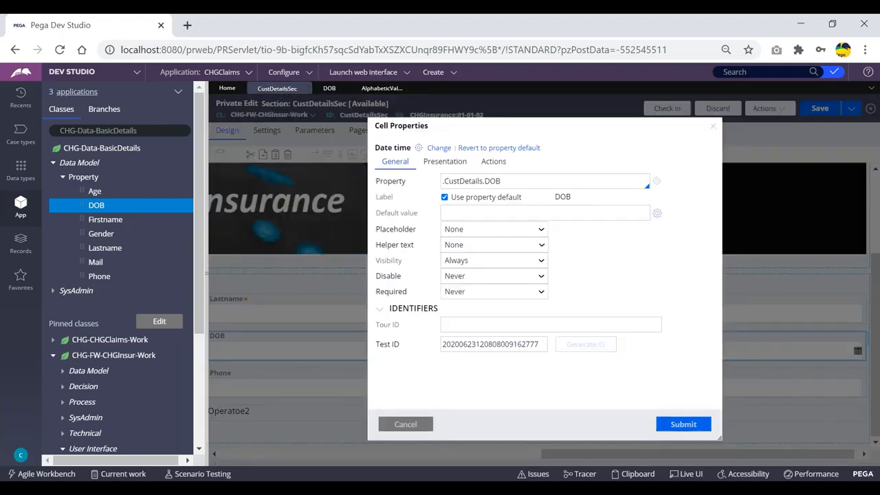
pyautogui.click(406, 424)
pyautogui.moveTo(575, 454); pyautogui.dragTo(255, 370)
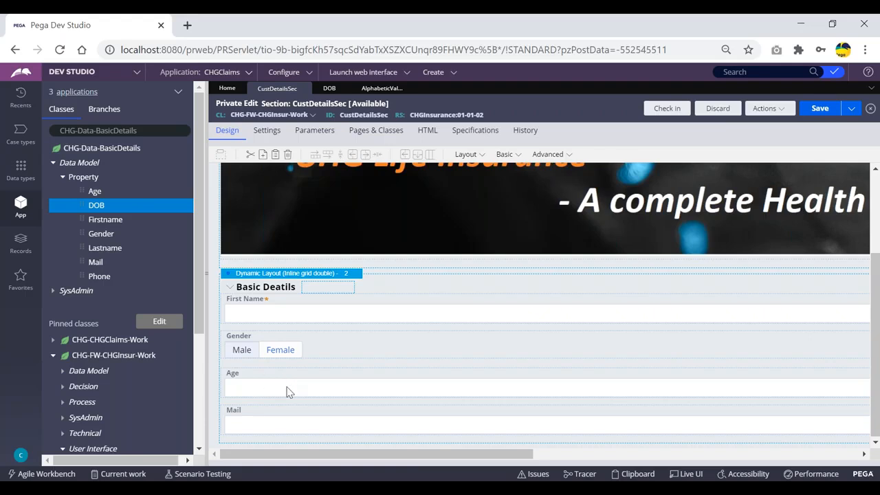
pyautogui.click(380, 89)
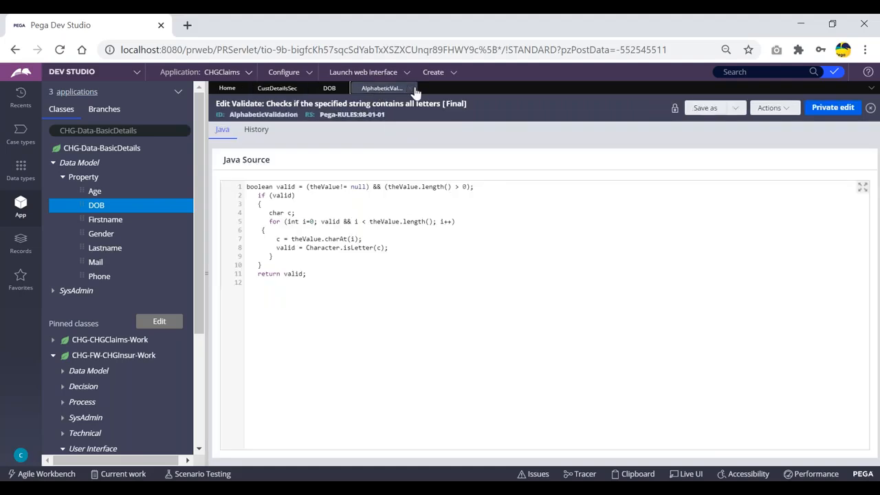
pyautogui.click(410, 88)
pyautogui.click(329, 88)
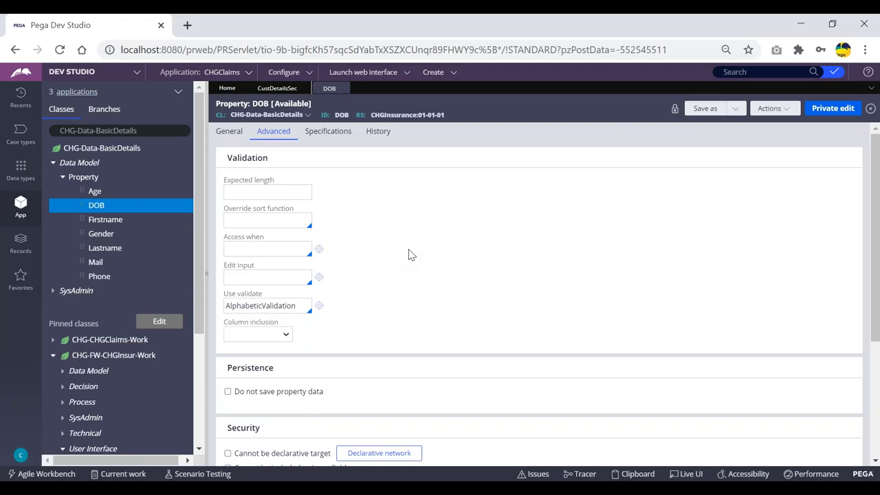
pyautogui.hotkey('alt', 'Tab')
pyautogui.hotkey('alt', 'Tab')
pyautogui.click(277, 88)
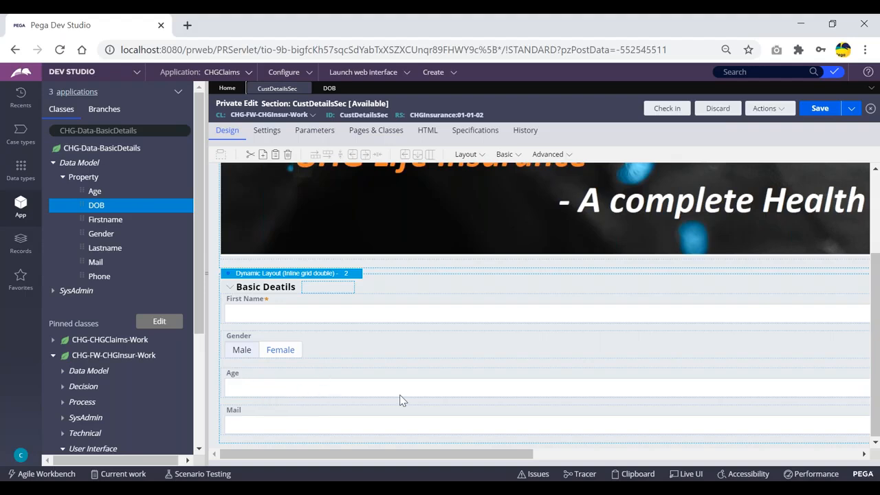
pyautogui.moveTo(472, 455); pyautogui.dragTo(801, 455)
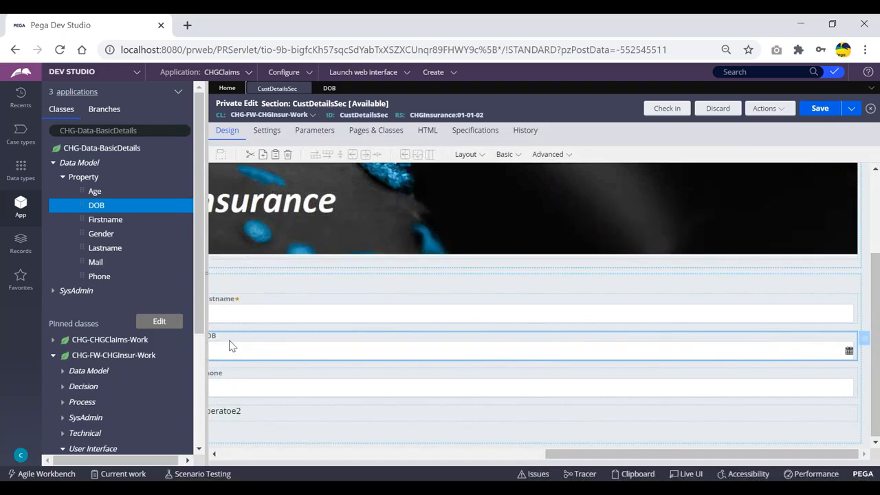
pyautogui.moveTo(544, 455); pyautogui.dragTo(518, 455)
pyautogui.click(471, 452)
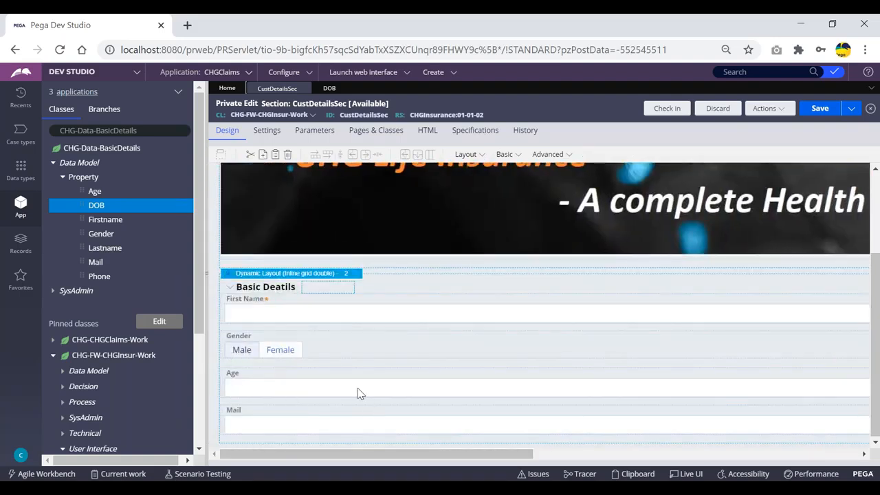
pyautogui.moveTo(337, 454); pyautogui.dragTo(483, 455)
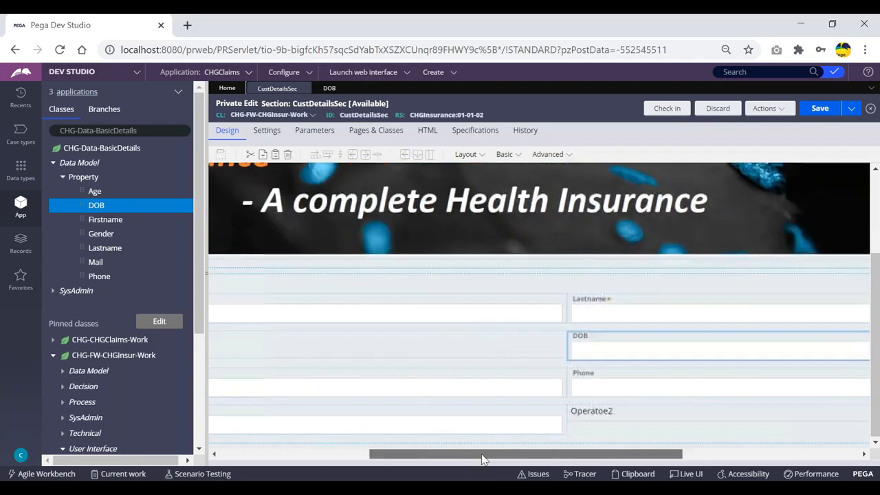
pyautogui.click(328, 90)
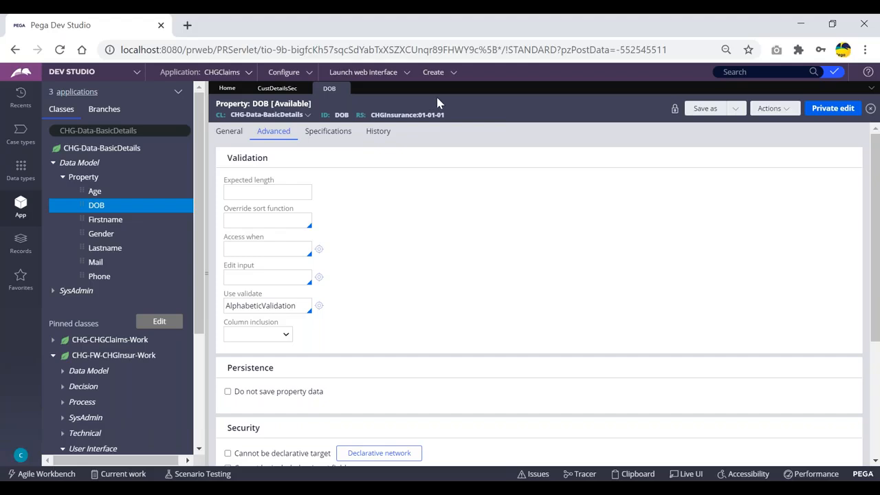
# - Save DOB as a copy in CHGInsuranceFramework, ruleset CHGInsurance 01-01-02, accepting the duplicate warning
pyautogui.click(704, 110)
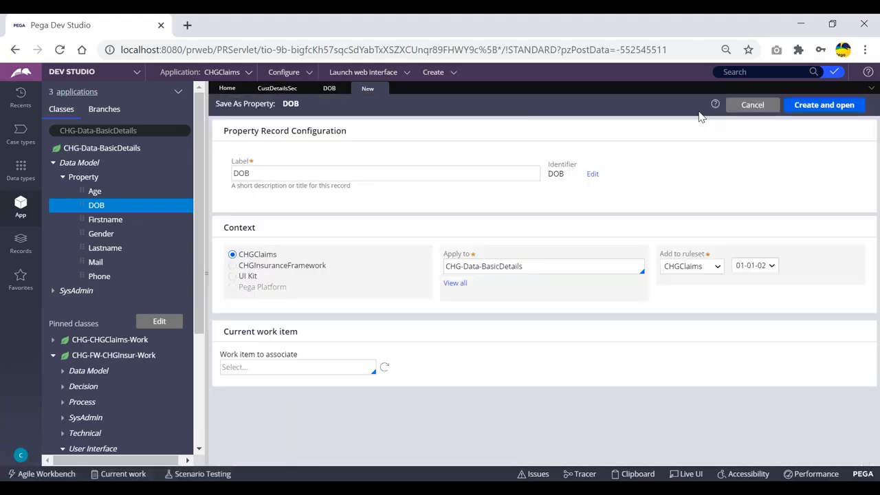
pyautogui.click(233, 266)
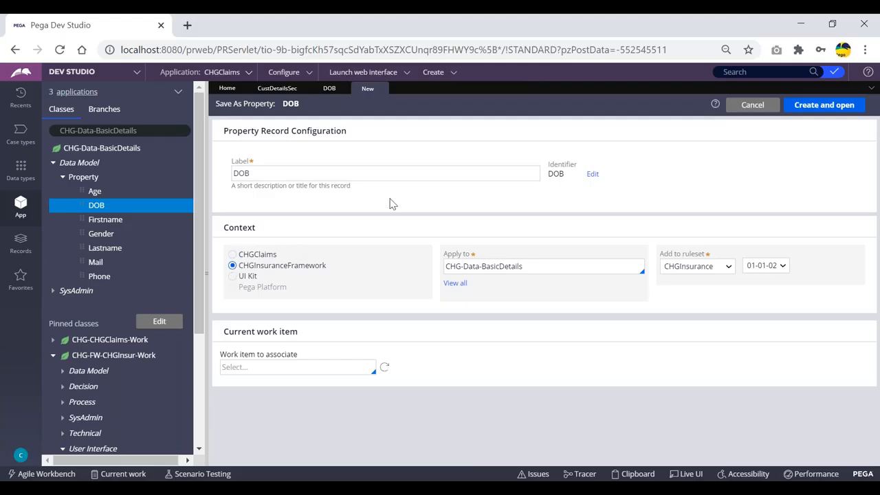
pyautogui.click(768, 268)
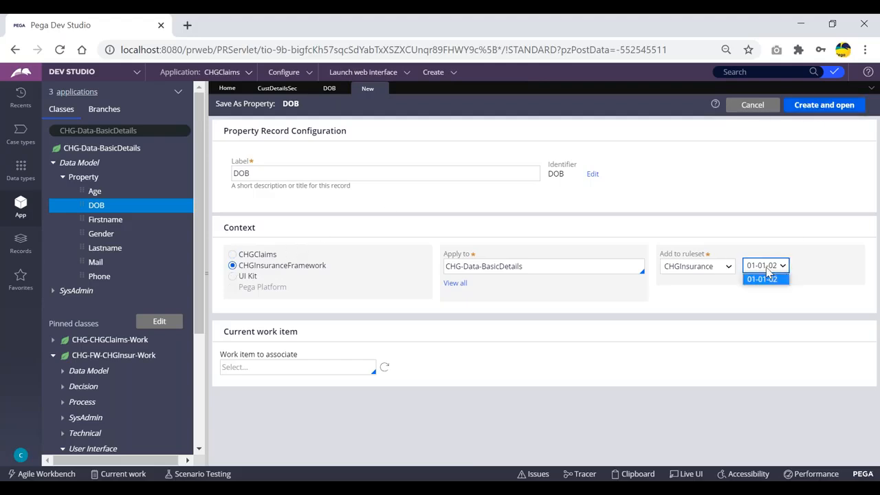
pyautogui.click(823, 104)
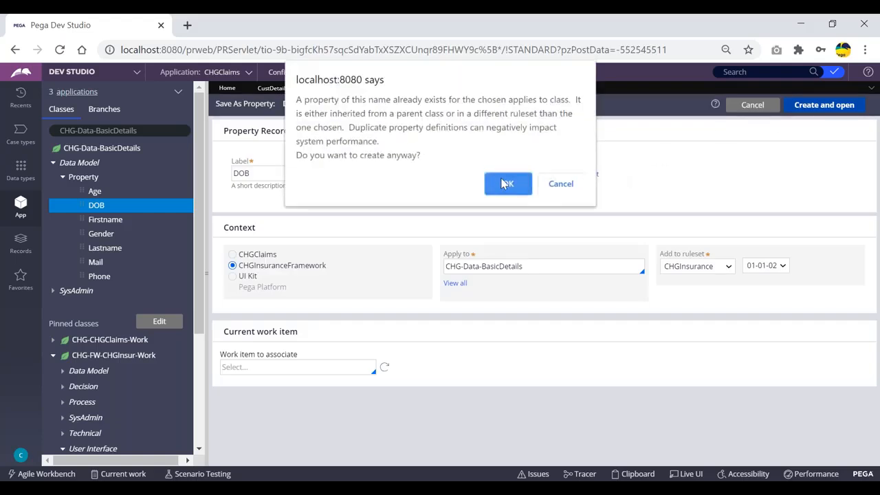
pyautogui.click(507, 183)
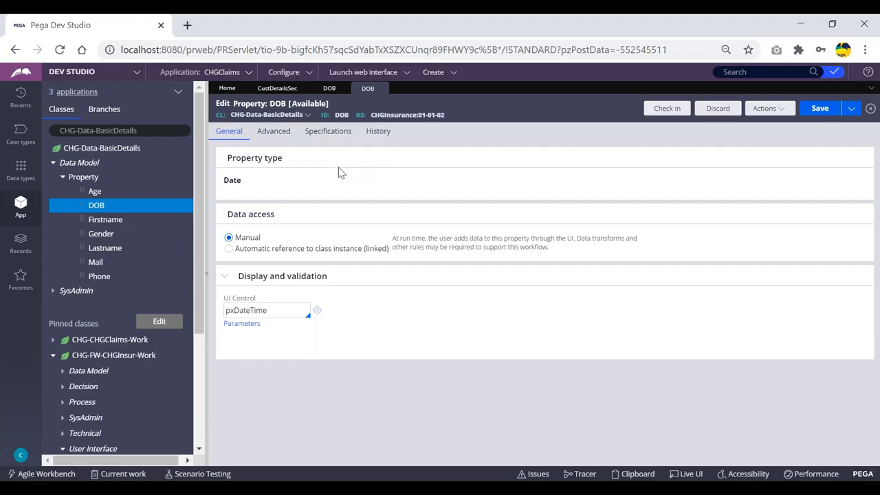
# - On the DOB property's Advanced tab, replace the Use validate rule with IsFutureDate and save
pyautogui.click(273, 133)
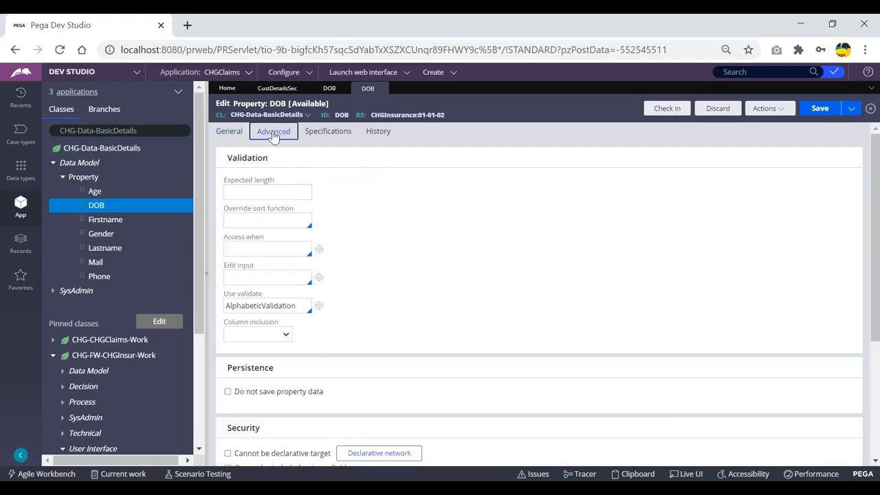
pyautogui.click(268, 304)
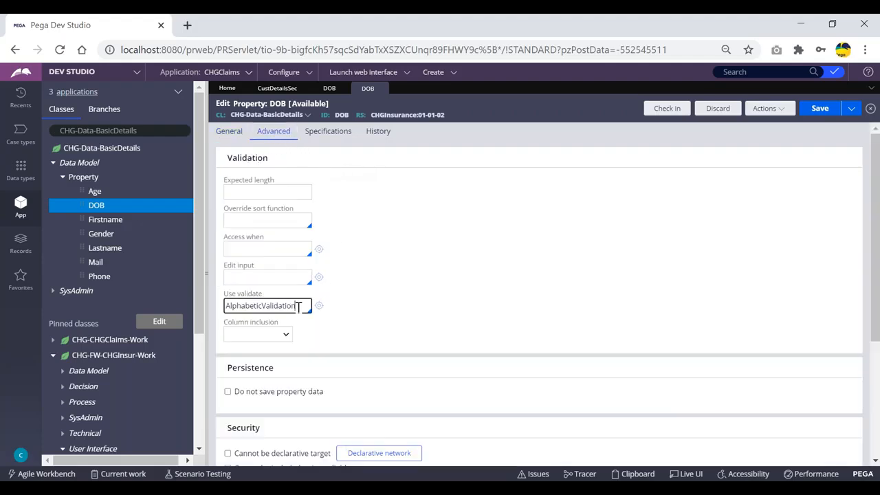
pyautogui.press('BackSpace')
pyautogui.press('BackSpace')
pyautogui.press('BackSpace')
pyautogui.press('BackSpace')
pyautogui.press('BackSpace')
pyautogui.press('BackSpace')
pyautogui.press('BackSpace')
pyautogui.press('BackSpace')
pyautogui.press('BackSpace')
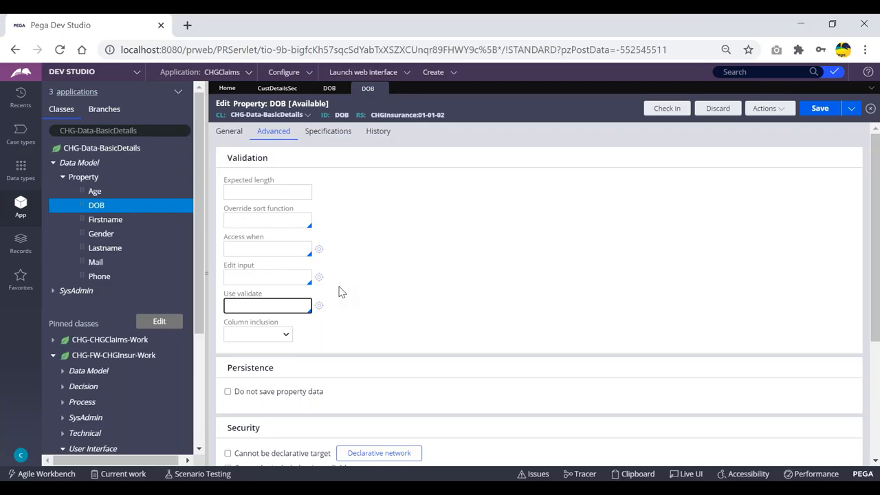
pyautogui.press('Down')
pyautogui.press('Down')
pyautogui.press('Down')
pyautogui.press('Down')
pyautogui.press('Down')
pyautogui.press('Down')
pyautogui.press('Down')
pyautogui.press('Down')
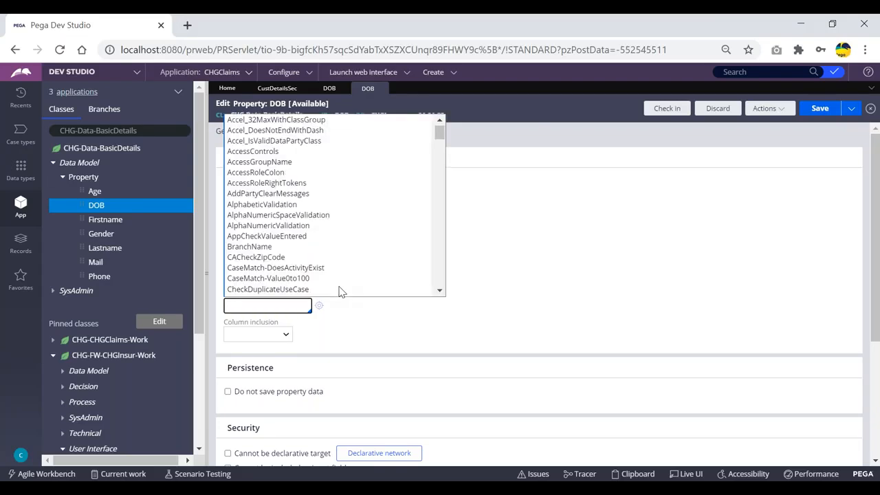
pyautogui.press('Down')
pyautogui.press('Down')
pyautogui.press('Down')
pyautogui.press('Down')
pyautogui.press('Down')
pyautogui.press('Down')
pyautogui.press('Down')
pyautogui.press('Down')
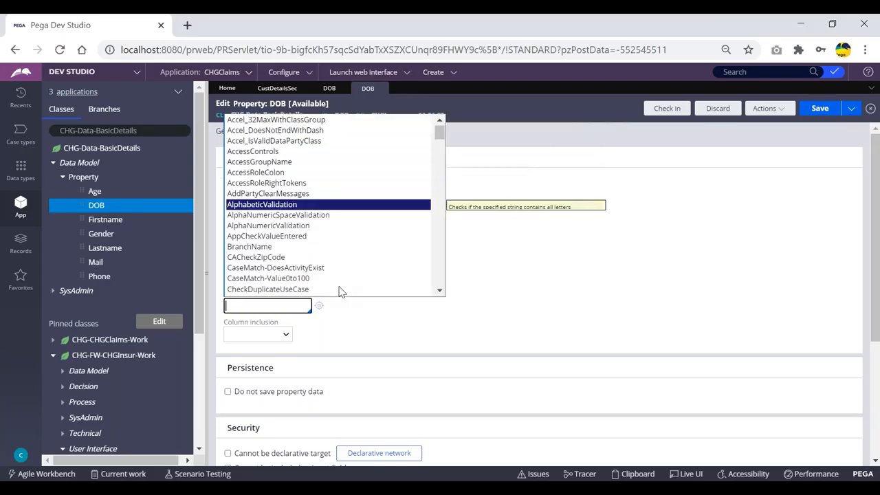
pyautogui.press('Down')
pyautogui.press('Down')
pyautogui.press('Down')
pyautogui.press('Down')
pyautogui.press('Down')
pyautogui.press('Down')
pyautogui.press('Down')
pyautogui.press('Down')
pyautogui.press('Down')
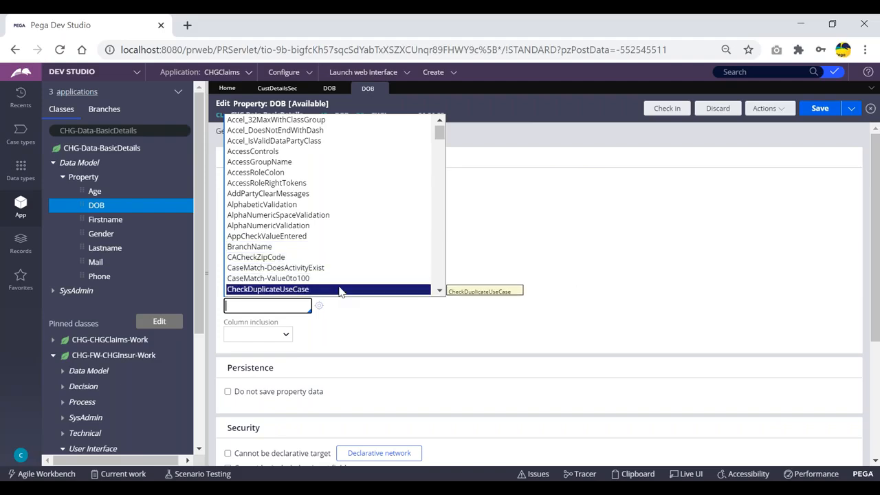
pyautogui.press('Down')
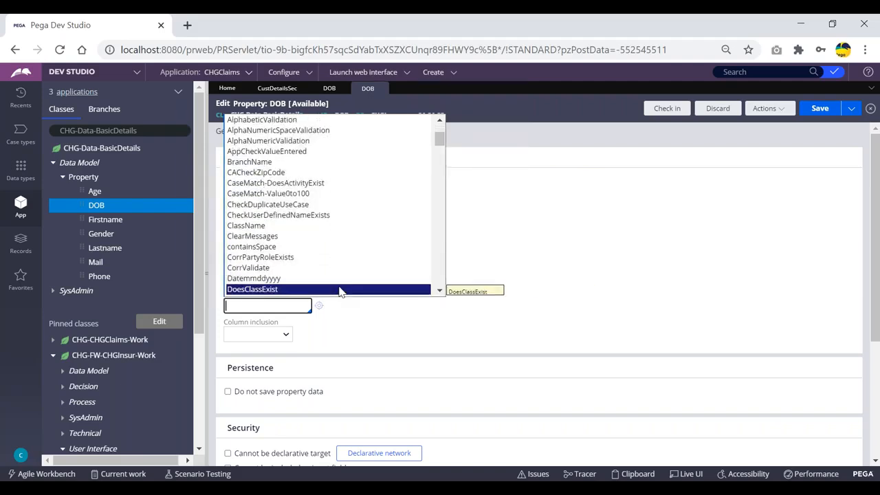
pyautogui.press('Up')
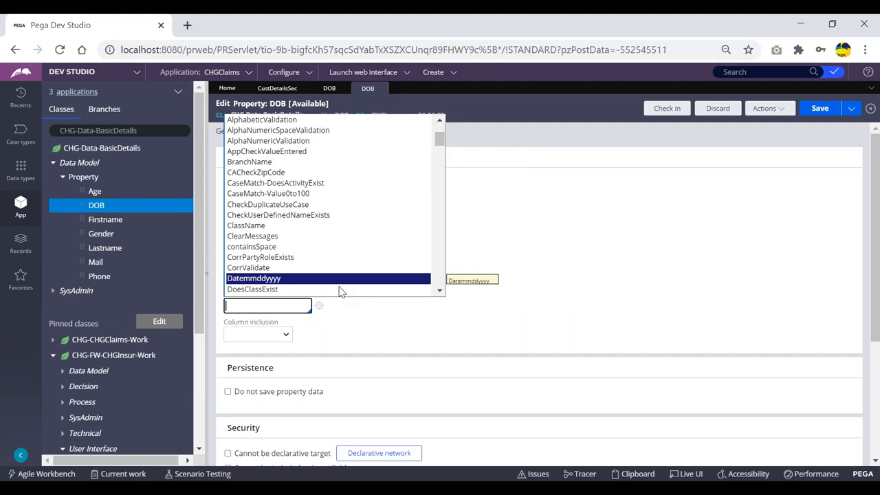
pyautogui.press('Down')
pyautogui.press('Down')
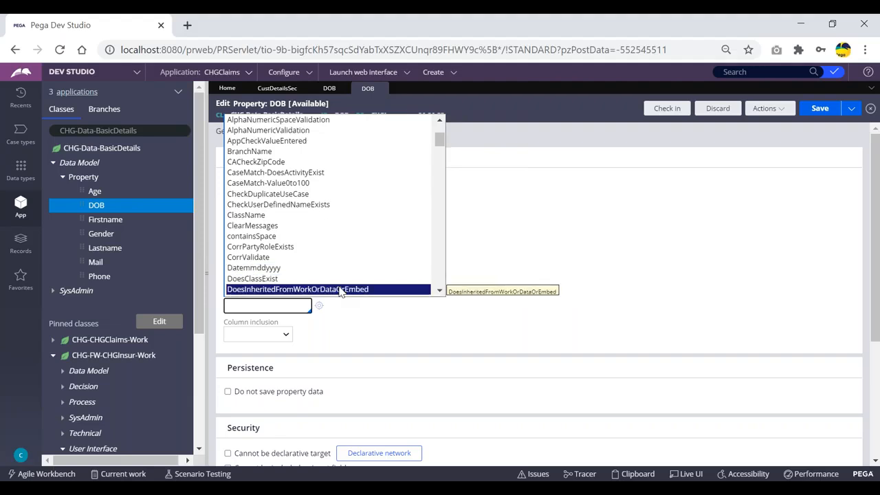
pyautogui.press('Down')
pyautogui.press('Down')
pyautogui.press('Down')
pyautogui.press('Down')
pyautogui.press('Down')
pyautogui.press('Down')
pyautogui.press('Down')
pyautogui.press('Down')
pyautogui.press('Down')
pyautogui.press('Down')
pyautogui.press('Down')
pyautogui.press('Down')
pyautogui.press('Down')
pyautogui.press('Down')
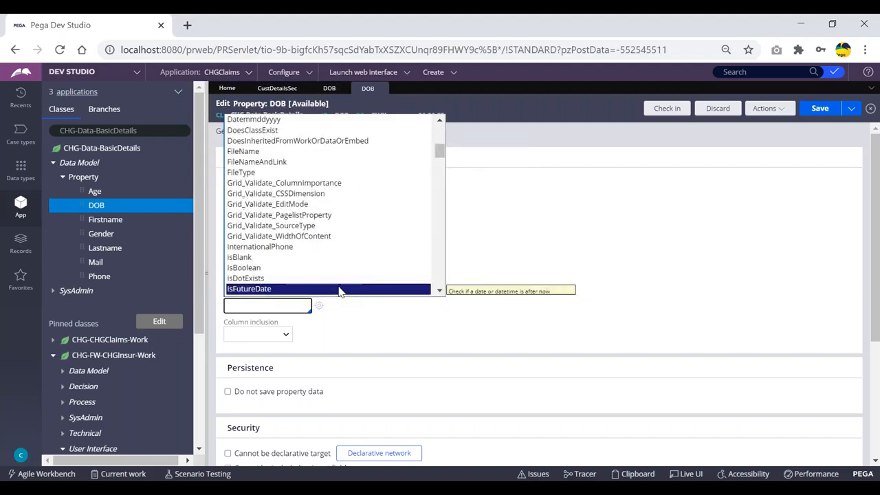
pyautogui.press('Up')
pyautogui.press('Up')
pyautogui.press('Up')
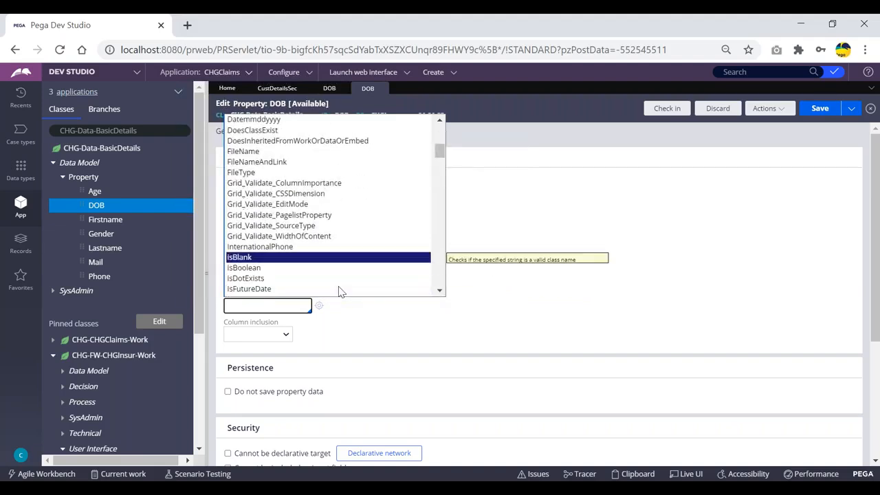
pyautogui.press('Down')
pyautogui.press('Down')
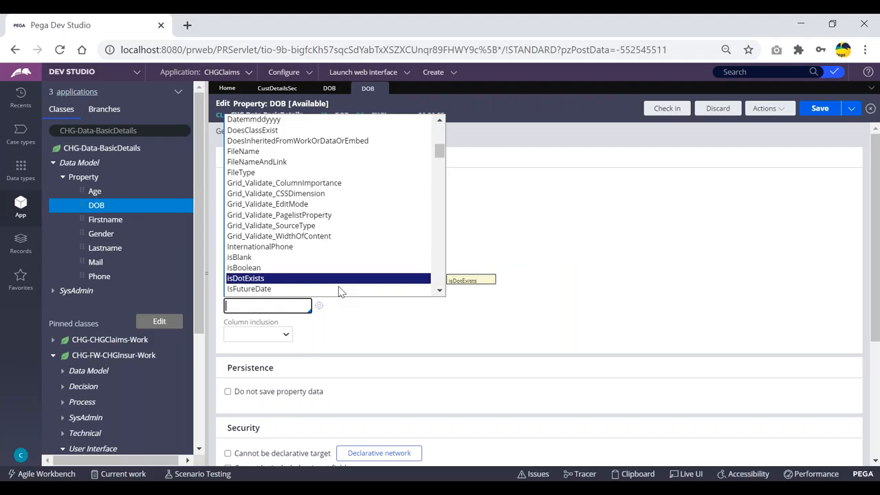
pyautogui.press('Down')
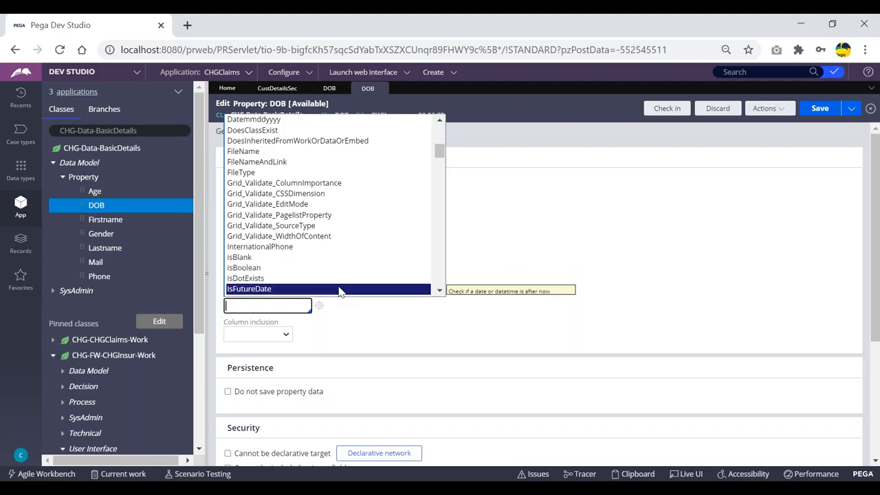
pyautogui.press('Return')
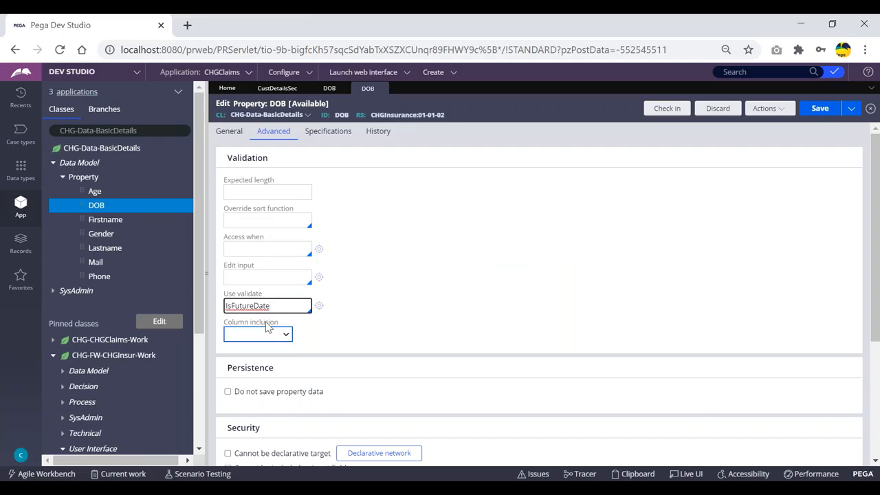
pyautogui.click(819, 112)
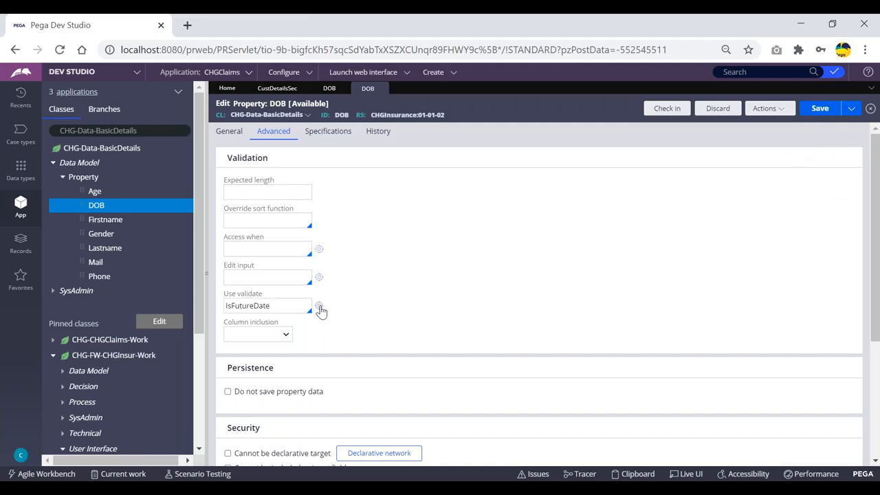
# - Close IsFutureDate and the older 01-01-01 DOB rule unsaved, resave DOB, and open a new browser tab
pyautogui.click(319, 307)
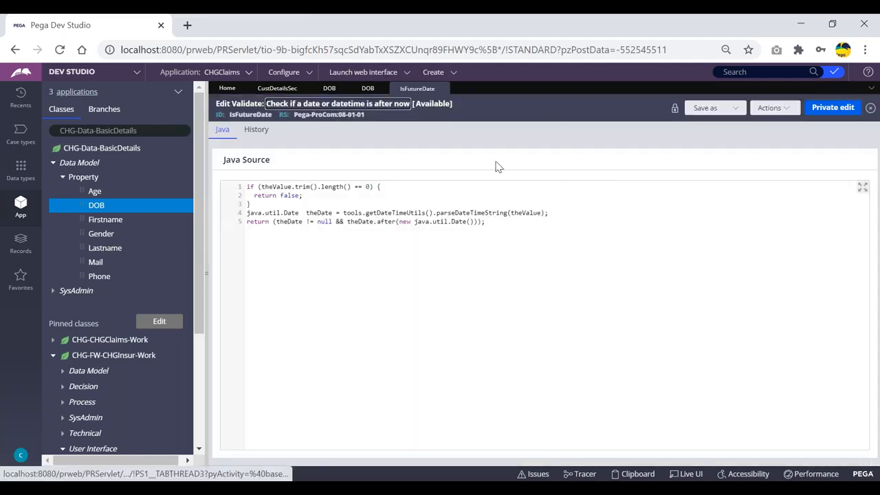
pyautogui.click(443, 88)
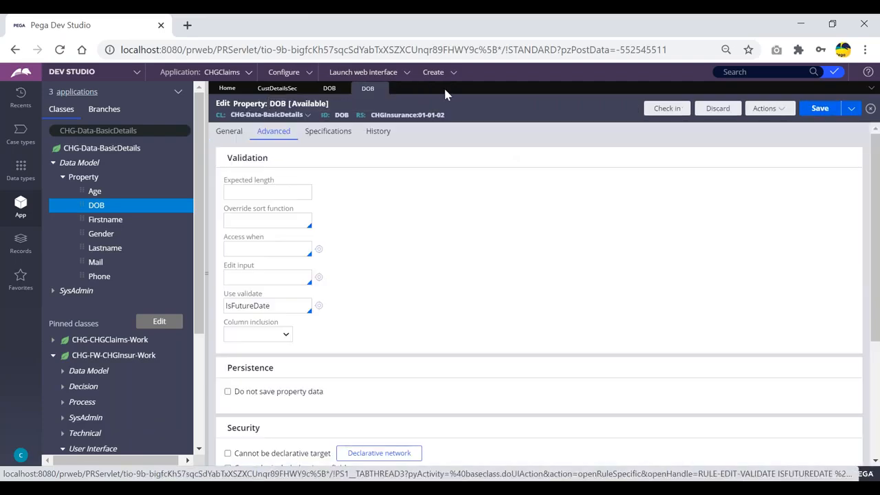
pyautogui.click(331, 89)
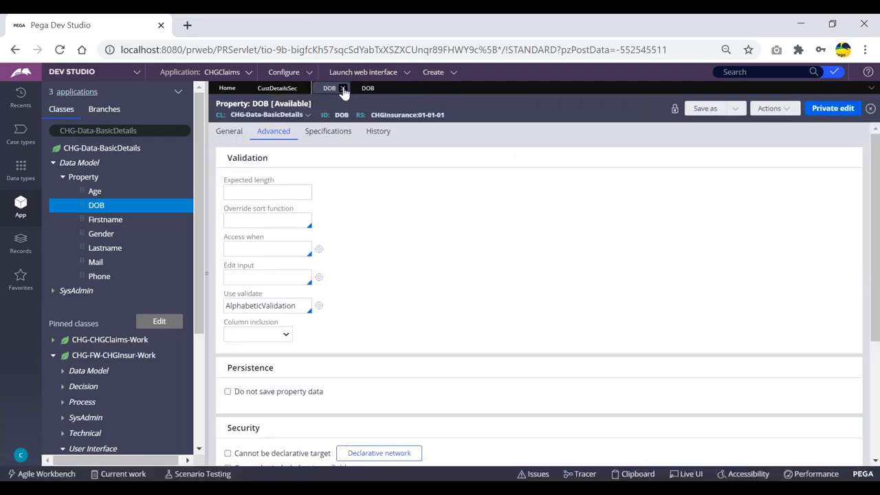
pyautogui.click(343, 89)
pyautogui.click(666, 302)
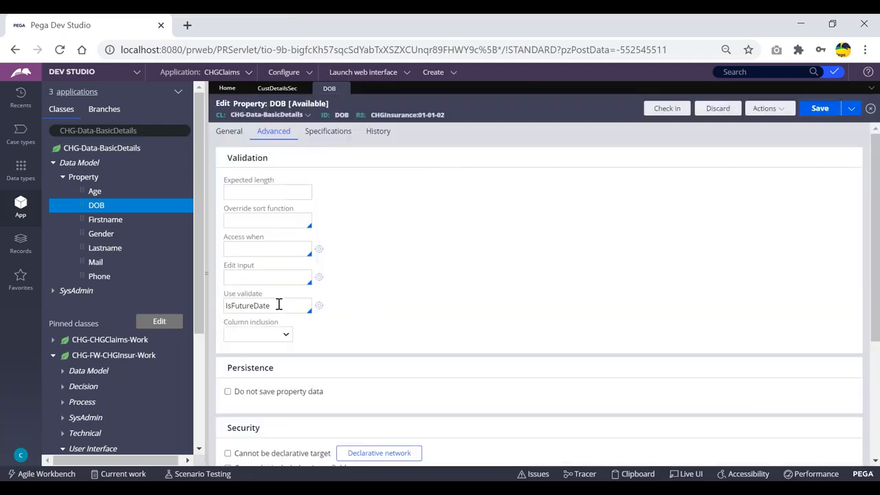
pyautogui.click(819, 108)
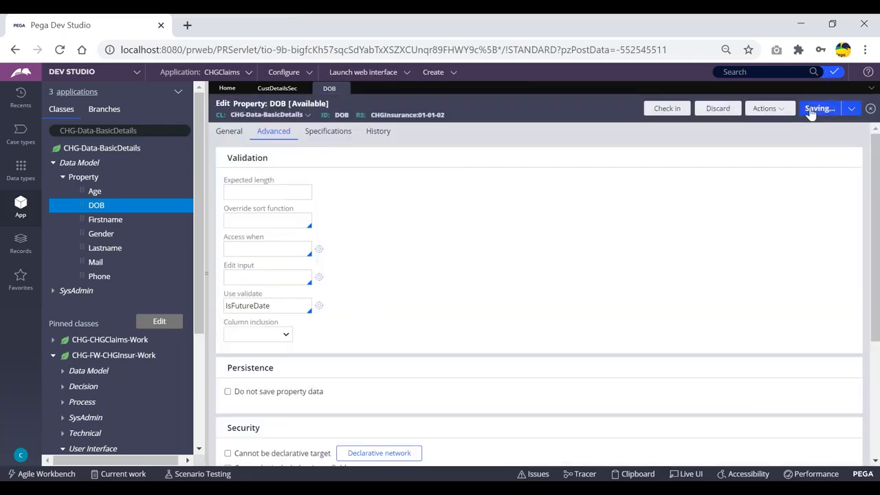
pyautogui.click(187, 26)
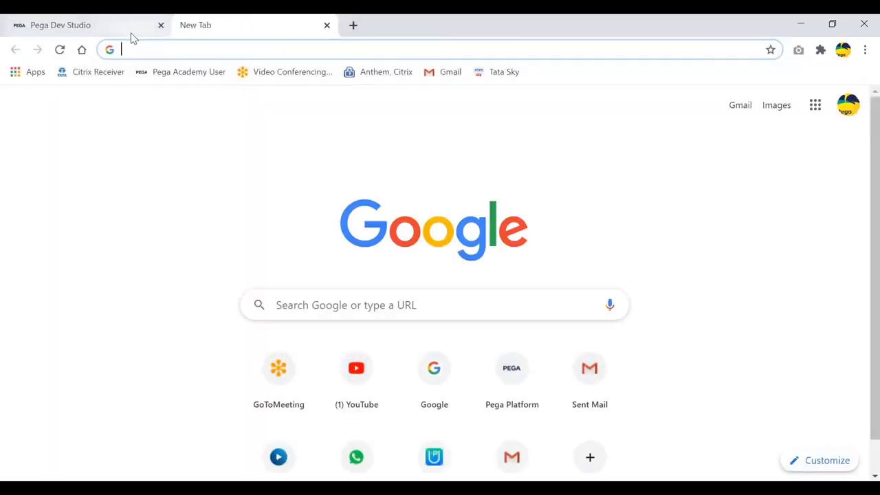
# - Back in Pega Dev Studio, create a new ClaimsFlow case (Jul-67)
pyautogui.click(131, 30)
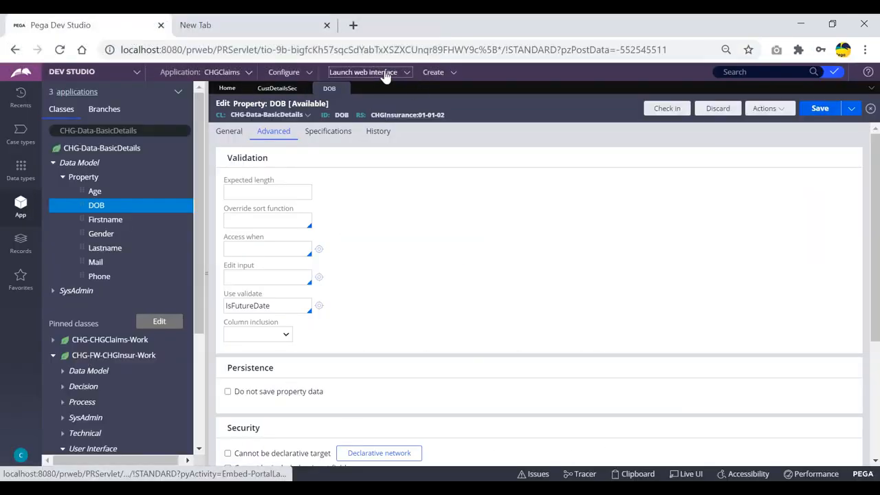
pyautogui.moveTo(448, 74)
pyautogui.moveTo(476, 85)
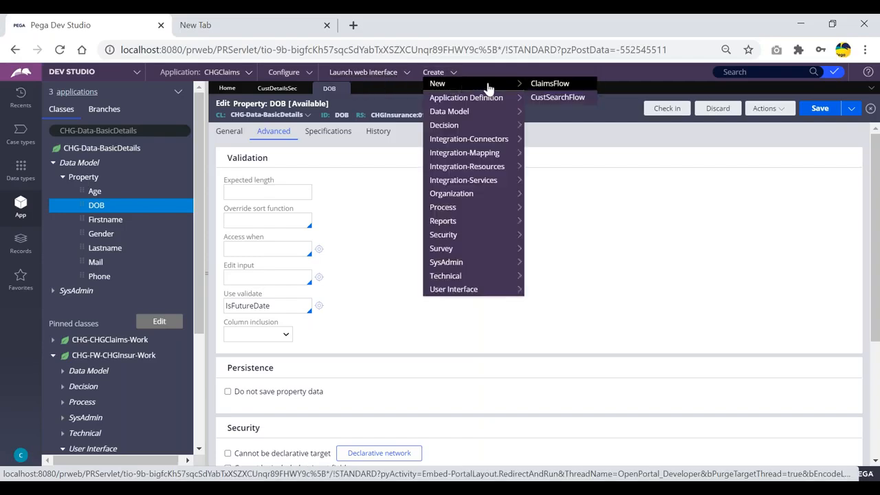
pyautogui.click(536, 83)
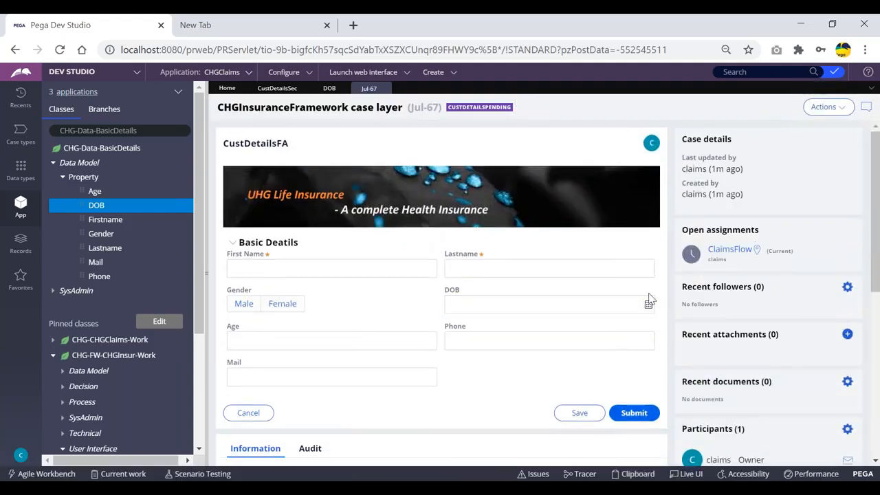
pyautogui.click(329, 88)
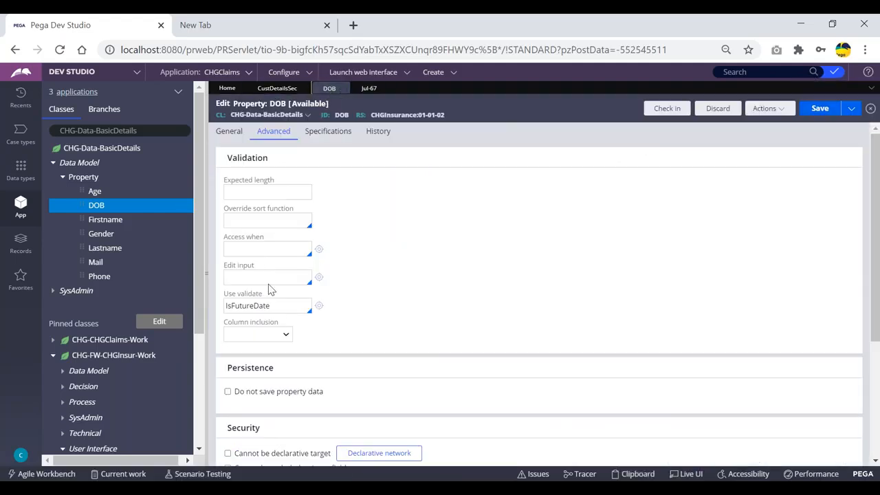
pyautogui.click(369, 88)
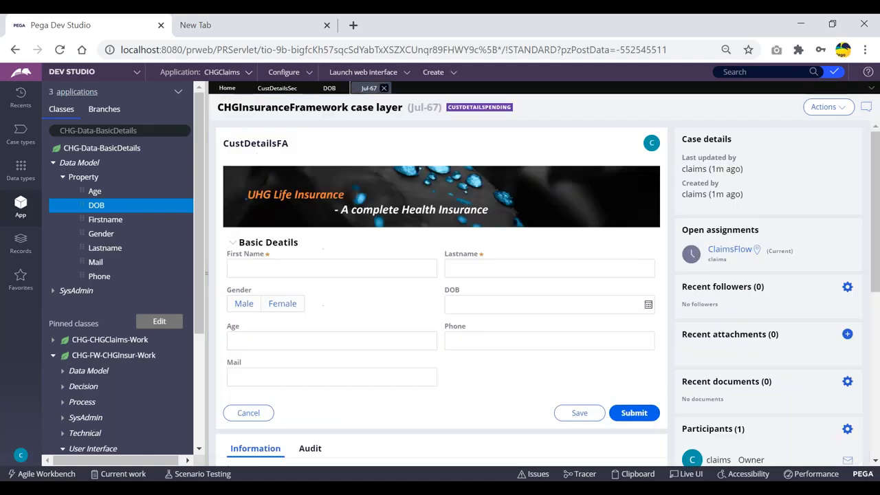
# - Try July 30, 2020 and then July 31, 2020 as the case's DOB
pyautogui.click(648, 304)
pyautogui.click(542, 422)
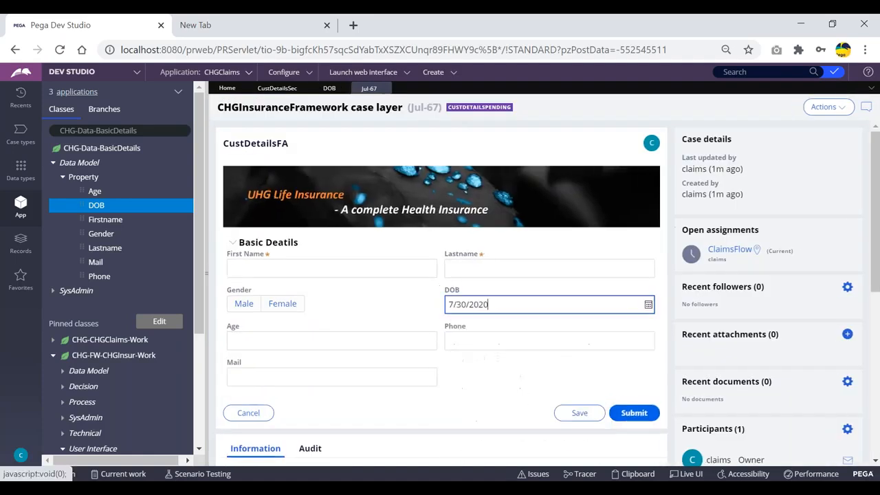
pyautogui.click(648, 304)
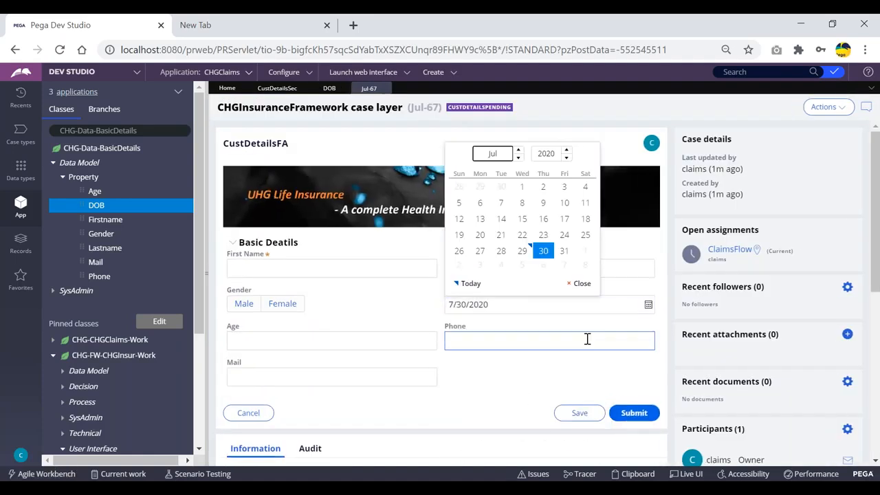
pyautogui.click(564, 251)
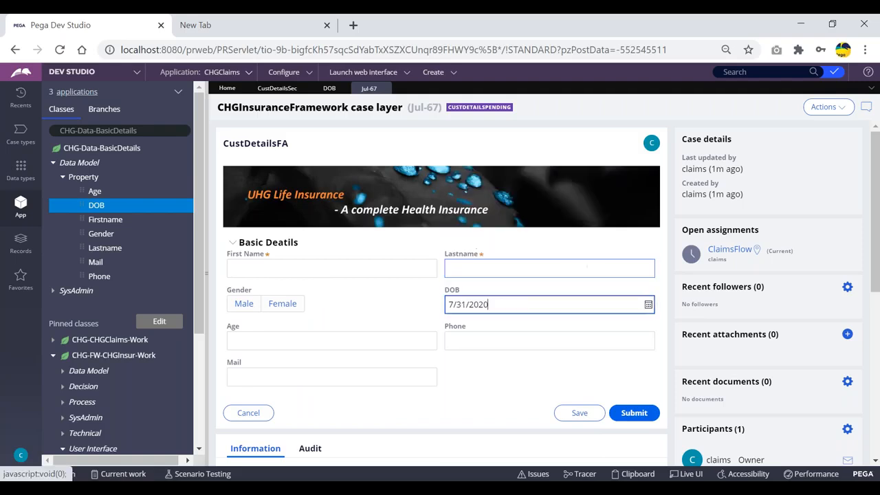
# - Try July 25, 2024, then set DOB to July 6, 2017 to trigger 'Enter a valid future date'
pyautogui.click(647, 307)
pyautogui.click(565, 150)
pyautogui.click(565, 151)
pyautogui.click(565, 151)
pyautogui.click(565, 151)
pyautogui.click(542, 235)
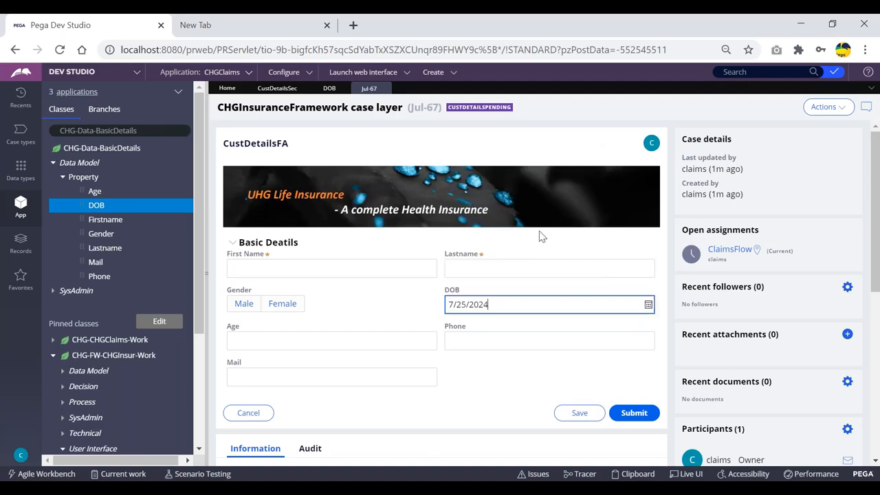
pyautogui.click(647, 304)
pyautogui.click(566, 158)
pyautogui.click(566, 158)
pyautogui.click(566, 158)
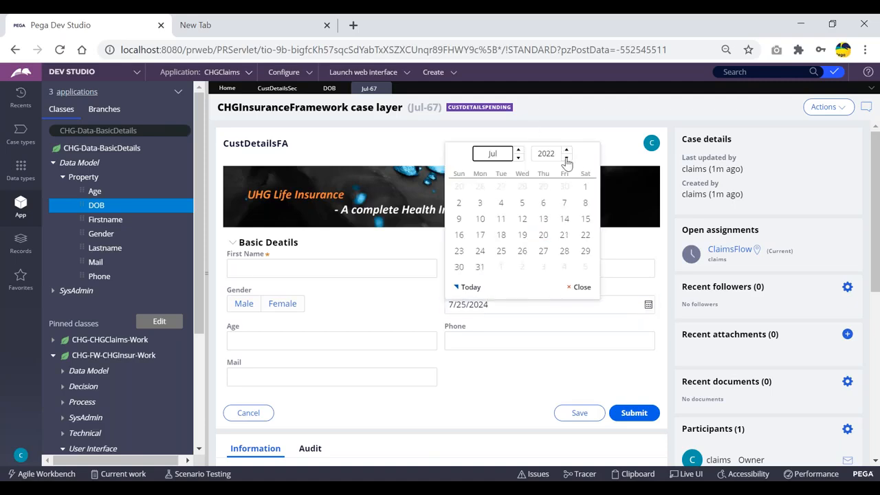
pyautogui.click(566, 158)
pyautogui.click(567, 158)
pyautogui.click(567, 158)
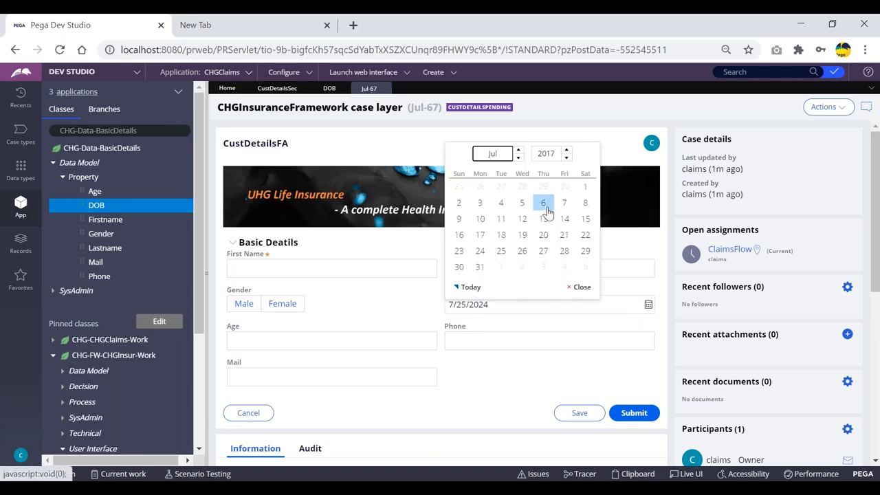
pyautogui.click(543, 203)
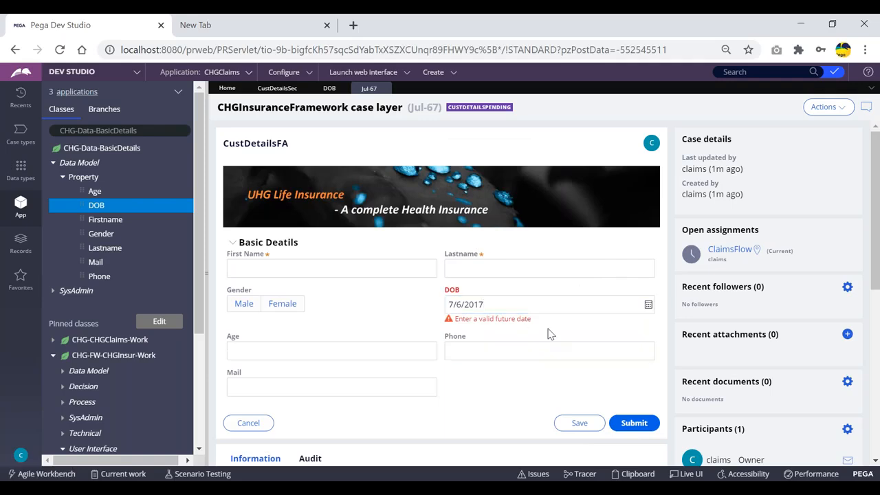
# - Return to the DOB property rule and select its IsFutureDate validate value
pyautogui.click(330, 88)
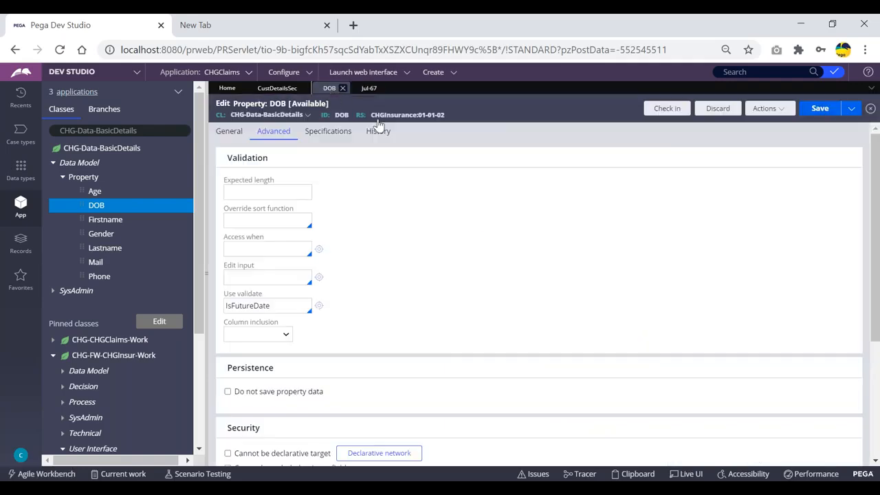
pyautogui.doubleClick(274, 306)
pyautogui.click(370, 88)
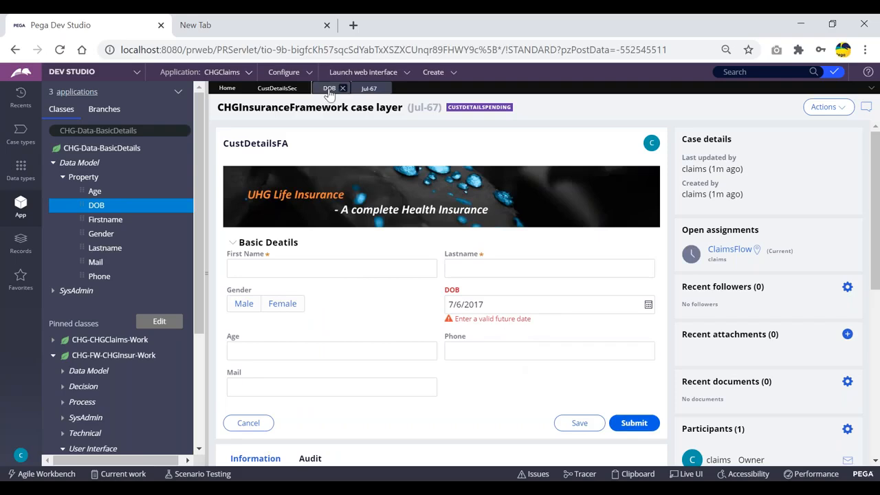
pyautogui.click(329, 88)
pyautogui.click(277, 306)
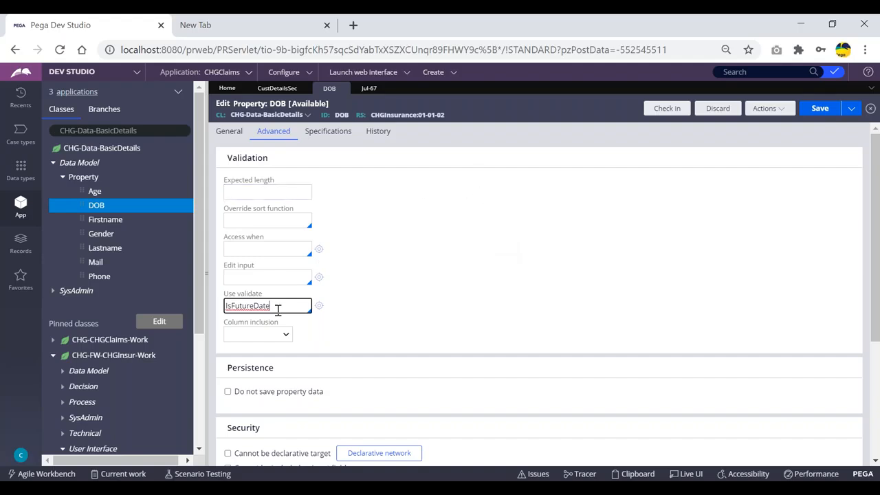
# - Select the IsFutureDate value and recheck the DOB error on the Jul-67 case
pyautogui.moveTo(280, 306); pyautogui.dragTo(229, 307)
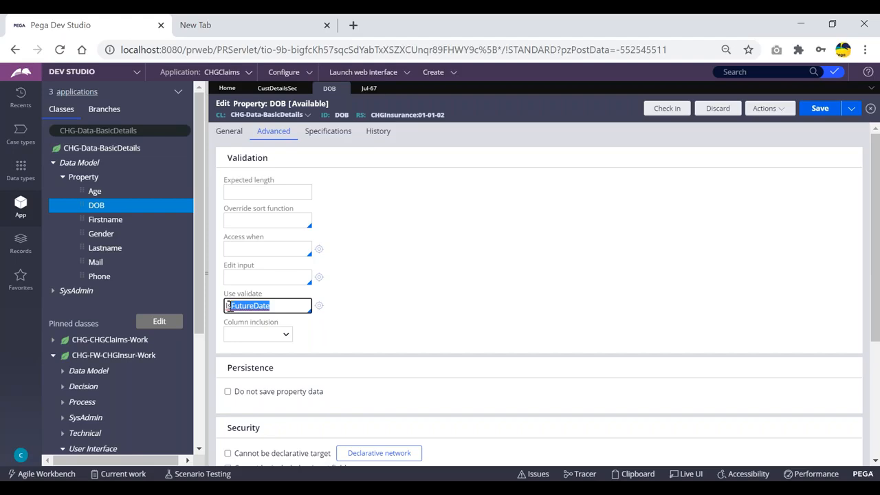
pyautogui.click(282, 308)
pyautogui.click(369, 90)
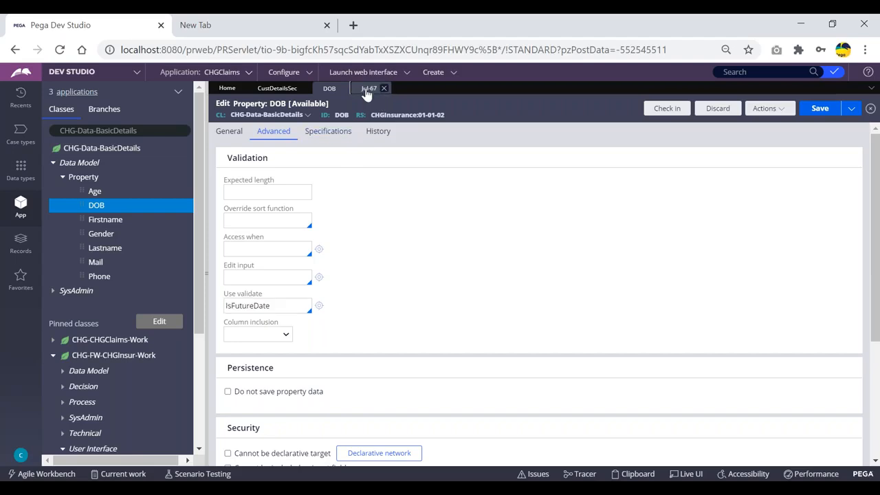
pyautogui.click(504, 303)
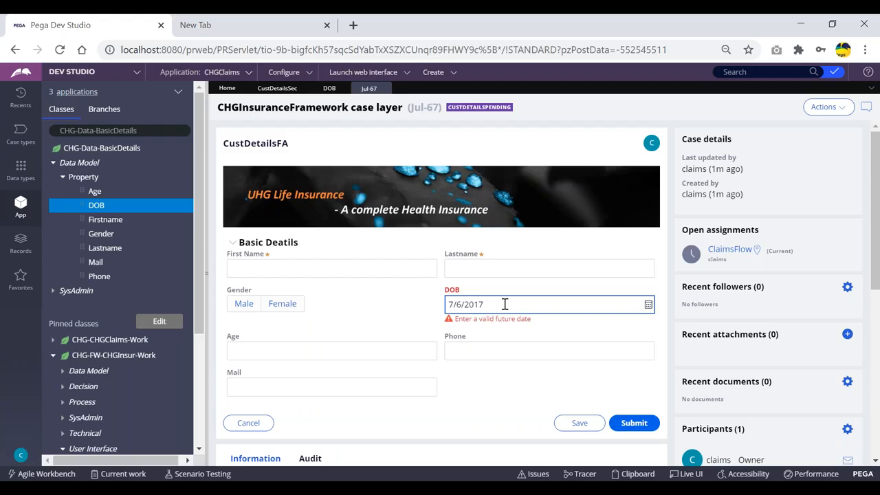
pyautogui.click(329, 89)
# - Replace IsFutureDate with NotFutureDate as the DOB validate rule and save the property
pyautogui.moveTo(273, 307); pyautogui.dragTo(227, 306)
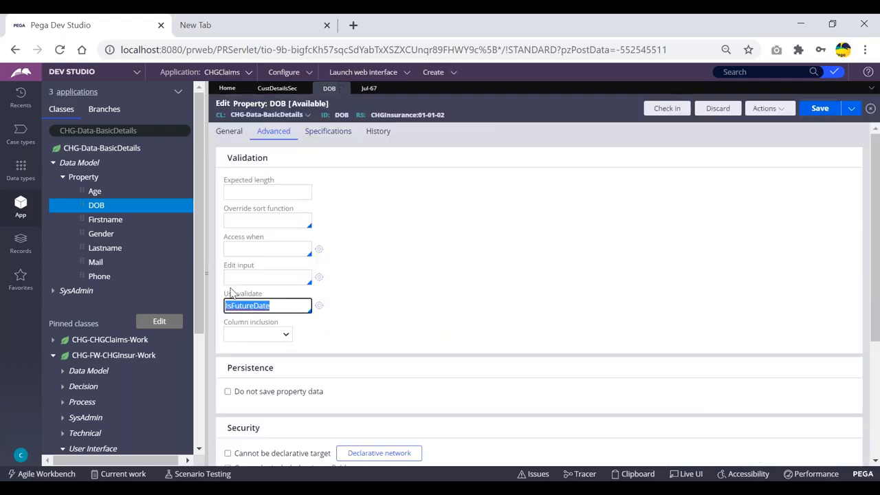
pyautogui.press('BackSpace')
pyautogui.press('Down')
pyautogui.press('Down')
pyautogui.press('Down')
pyautogui.press('Down')
pyautogui.press('Down')
pyautogui.press('Down')
pyautogui.press('Down')
pyautogui.press('Down')
pyautogui.press('Down')
pyautogui.press('Down')
pyautogui.press('Down')
pyautogui.press('Down')
pyautogui.press('Down')
pyautogui.press('Down')
pyautogui.press('Down')
pyautogui.press('Down')
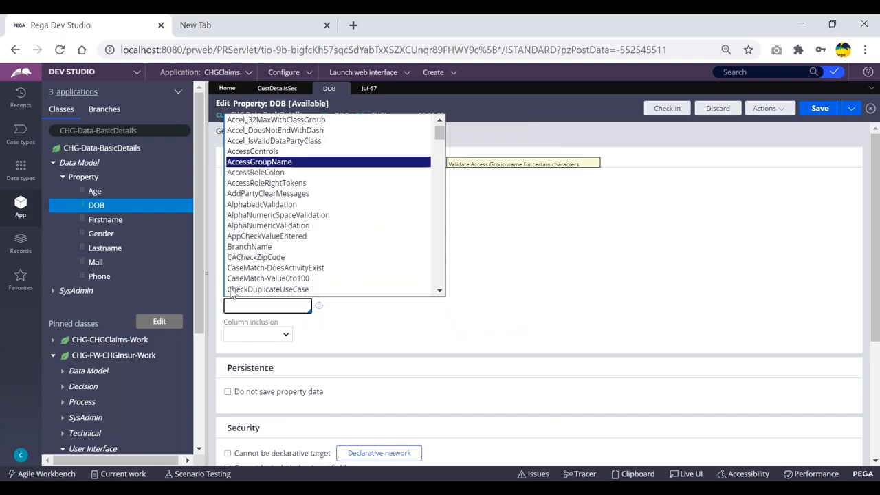
pyautogui.press('Down')
pyautogui.press('Down')
pyautogui.press('Down')
pyautogui.press('Down')
pyautogui.press('Down')
pyautogui.press('Down')
pyautogui.press('Down')
pyautogui.press('Down')
pyautogui.press('Down')
pyautogui.press('Down')
pyautogui.press('Down')
pyautogui.press('Down')
pyautogui.press('Down')
pyautogui.press('Down')
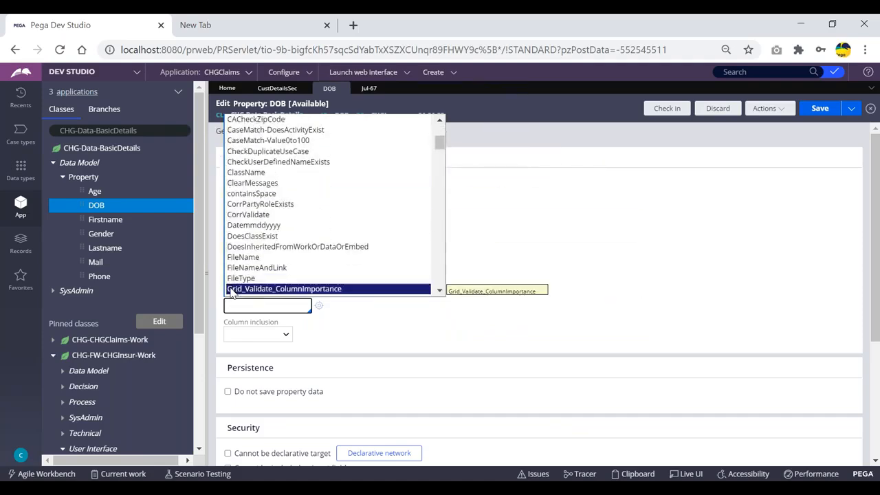
pyautogui.press('Down')
pyautogui.press('Down')
pyautogui.press('Down')
pyautogui.press('Down')
pyautogui.press('Down')
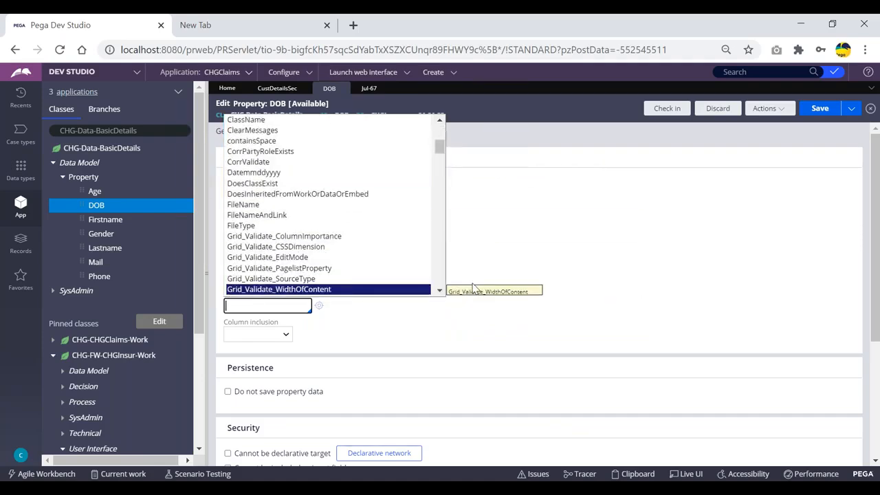
pyautogui.press('Down')
pyautogui.press('Down')
pyautogui.press('Down')
pyautogui.press('Down')
pyautogui.press('Down')
pyautogui.press('Down')
pyautogui.press('Down')
pyautogui.press('Down')
pyautogui.press('Down')
pyautogui.press('Down')
pyautogui.press('Down')
pyautogui.press('Down')
pyautogui.press('Down')
pyautogui.press('Down')
pyautogui.press('Down')
pyautogui.press('Down')
pyautogui.press('Down')
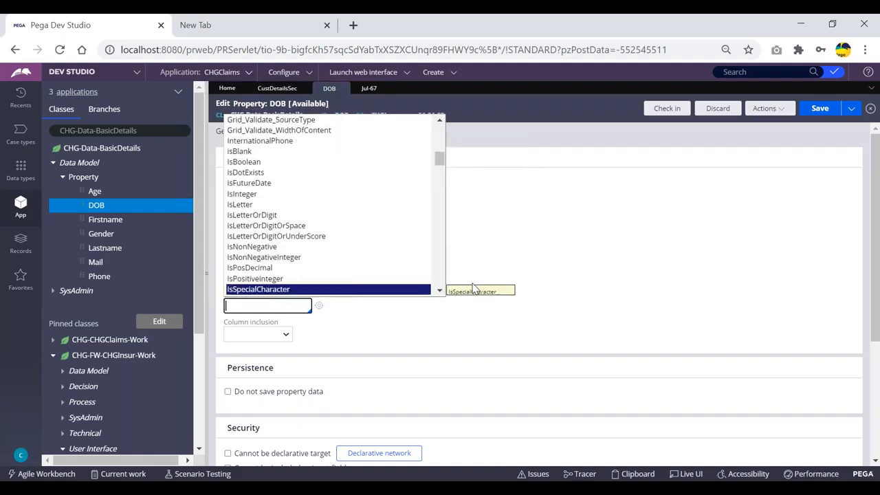
pyautogui.press('Down')
pyautogui.press('Down')
pyautogui.press('Down')
pyautogui.press('Down')
pyautogui.press('Down')
pyautogui.press('Down')
pyautogui.press('Down')
pyautogui.press('Down')
pyautogui.press('Down')
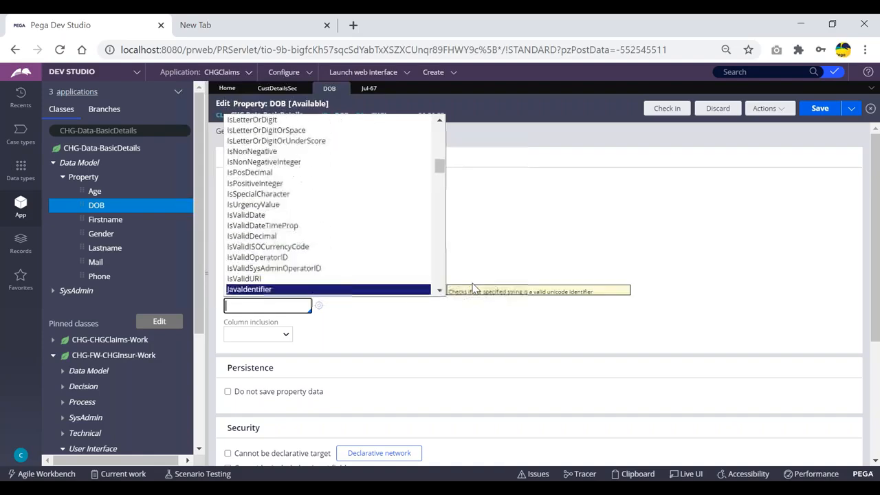
pyautogui.press('Down')
pyautogui.press('Down')
pyautogui.press('Down')
pyautogui.press('Down')
pyautogui.press('Down')
pyautogui.press('Down')
pyautogui.press('Down')
pyautogui.press('Down')
pyautogui.press('Down')
pyautogui.press('Down')
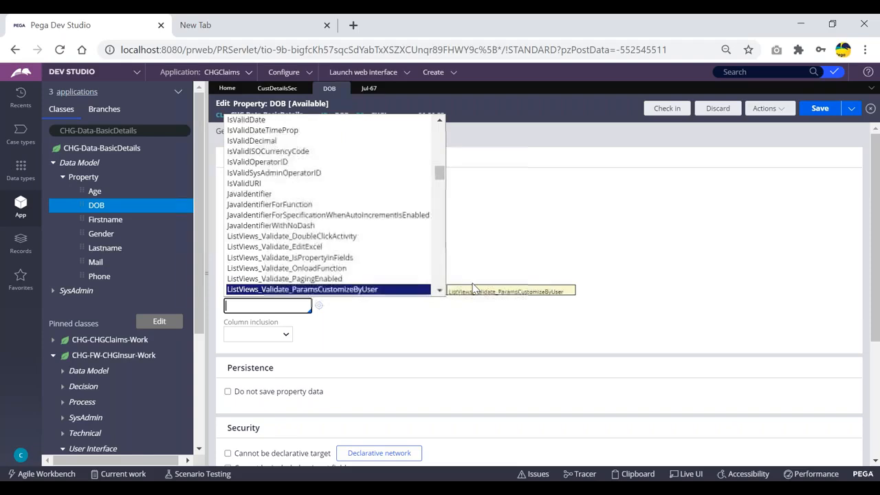
pyautogui.press('Down')
pyautogui.press('Down')
pyautogui.press('Down')
pyautogui.press('Down')
pyautogui.press('Down')
pyautogui.press('Down')
pyautogui.press('Down')
pyautogui.press('Down')
pyautogui.press('Down')
pyautogui.press('Down')
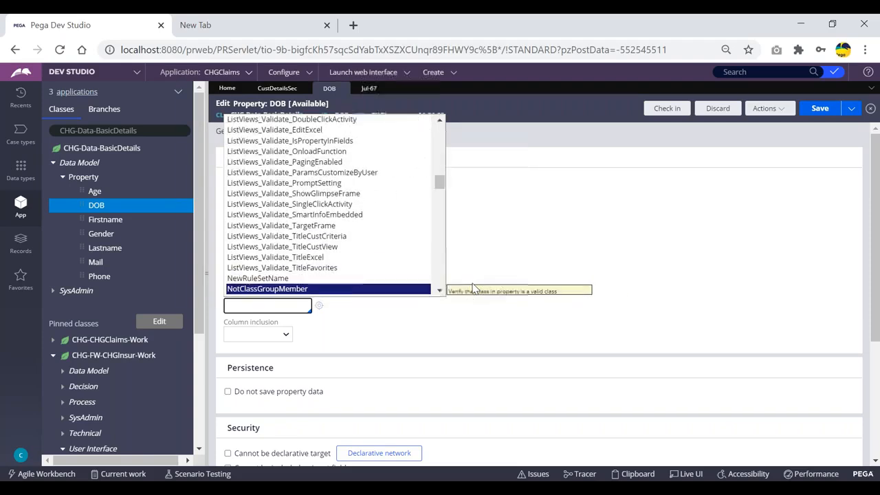
pyautogui.press('Down')
pyautogui.press('Up')
pyautogui.press('Up')
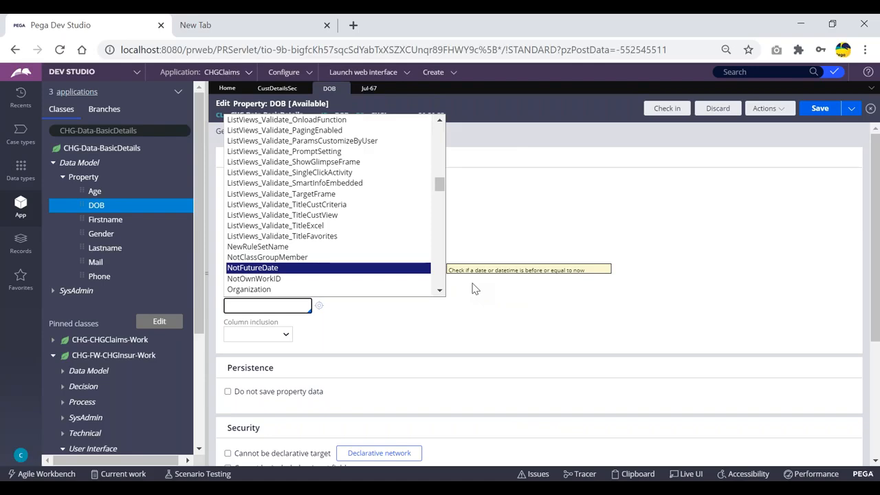
pyautogui.press('Return')
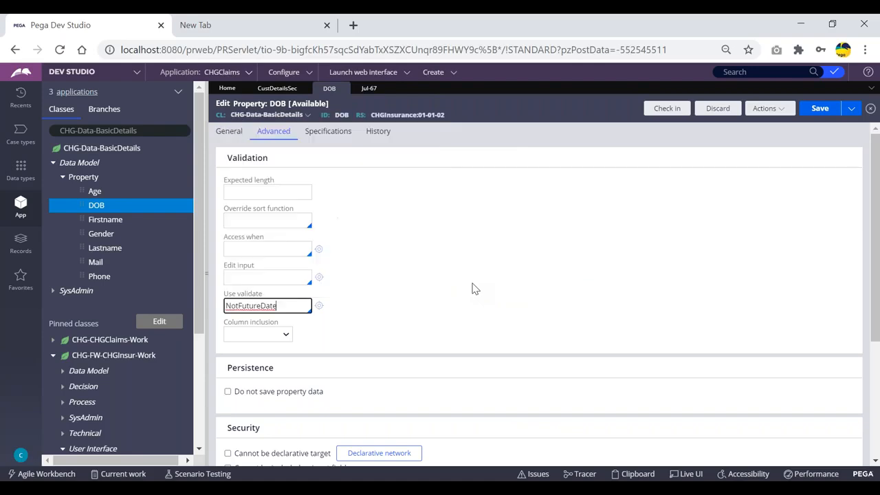
pyautogui.click(821, 110)
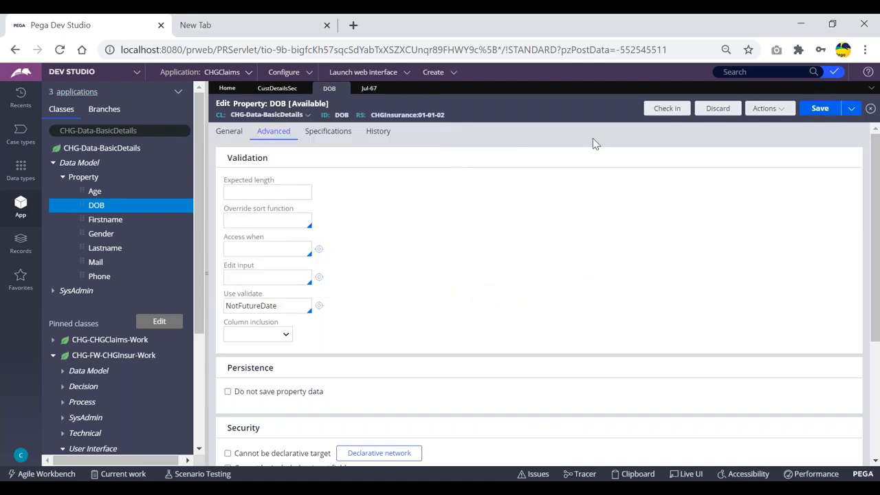
# - Refresh the Jul-67 case and set its DOB to July 31
pyautogui.click(368, 90)
pyautogui.click(825, 109)
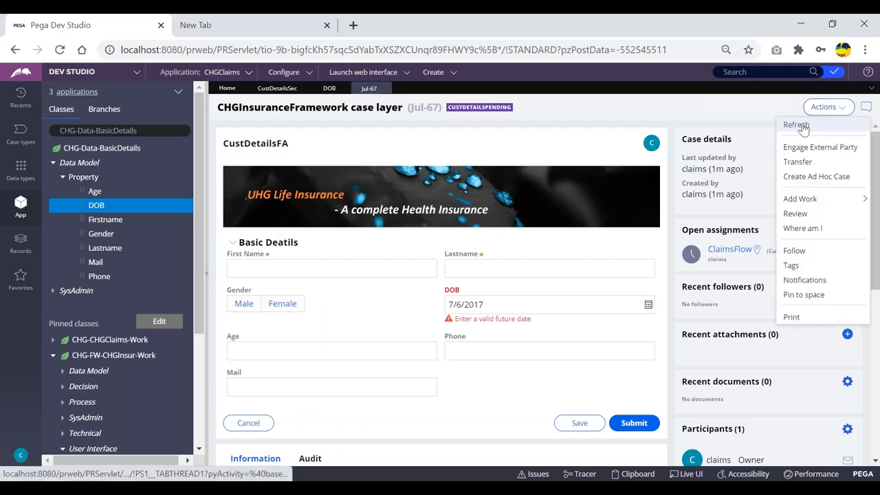
pyautogui.click(808, 128)
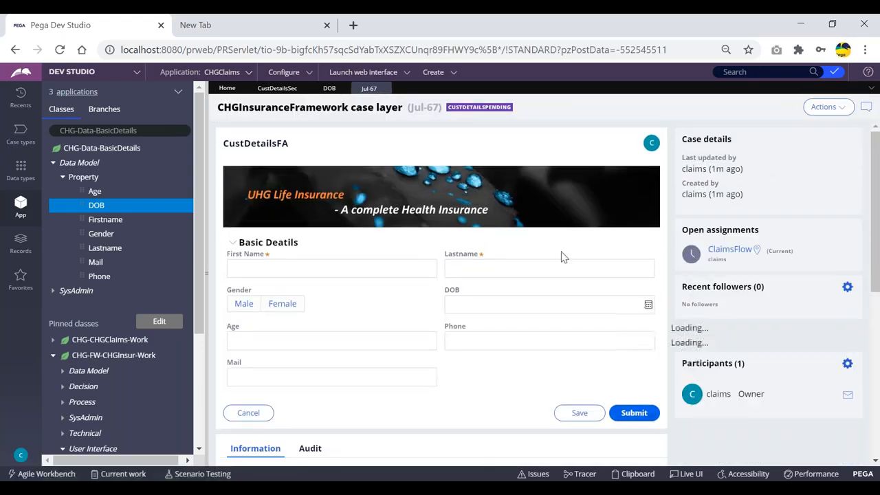
pyautogui.click(528, 306)
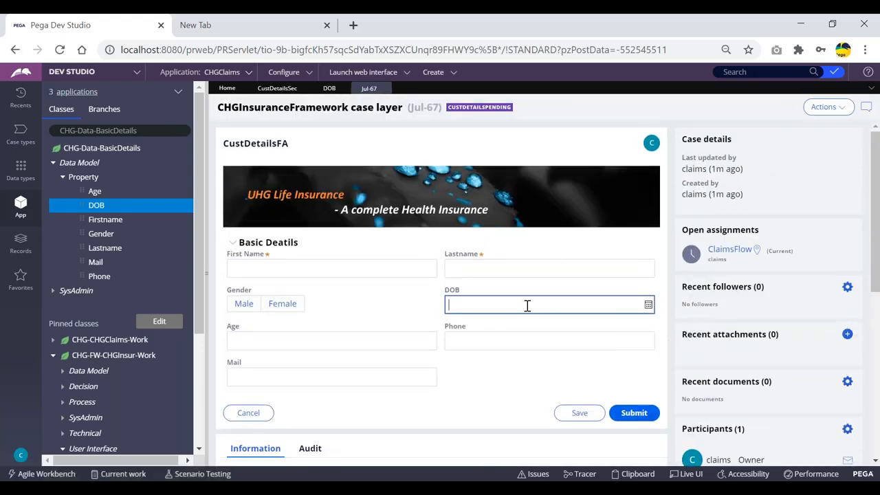
pyautogui.click(648, 304)
pyautogui.click(563, 249)
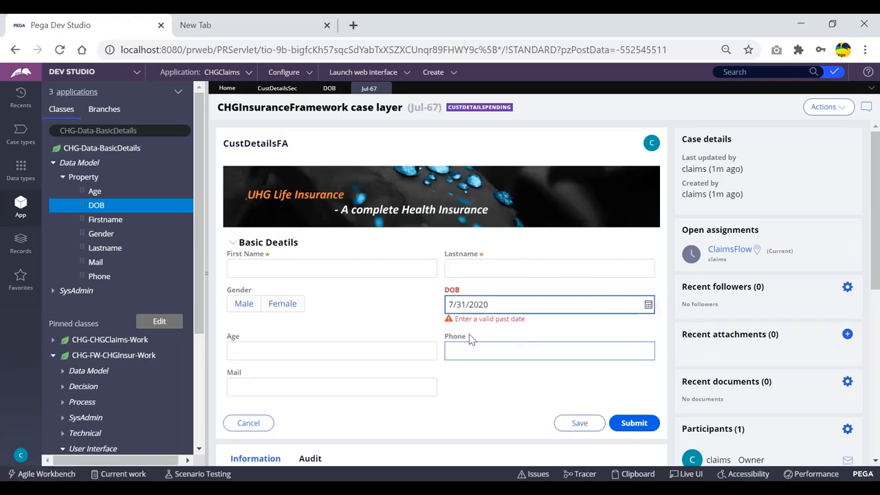
# - Inspect the past-date error, then try July 22 as the DOB
pyautogui.moveTo(462, 317); pyautogui.dragTo(530, 321)
pyautogui.click(550, 330)
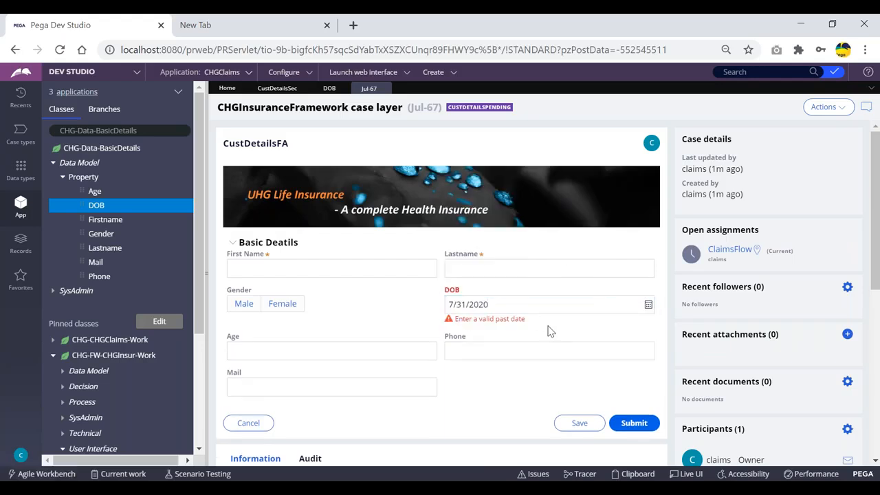
pyautogui.click(648, 305)
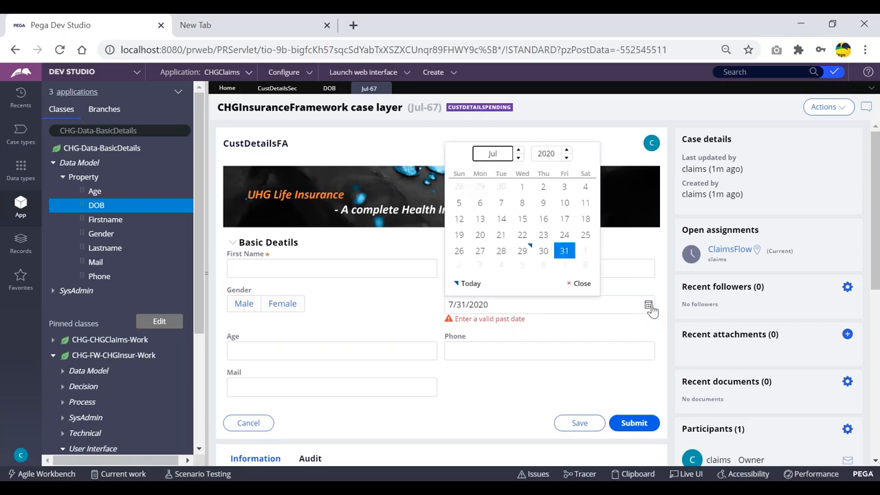
pyautogui.click(520, 236)
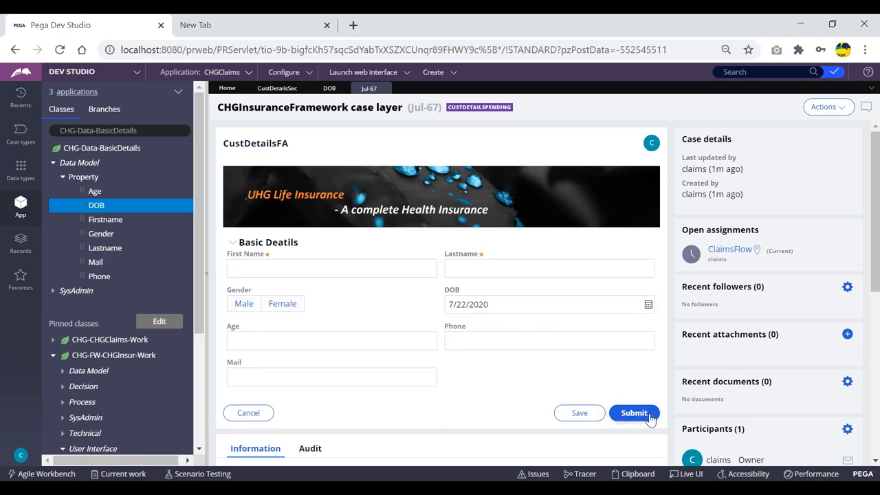
# - Set DOB to 7/30/2020, examine the 'Enter a valid past date' error, then return to the DOB rule
pyautogui.click(648, 303)
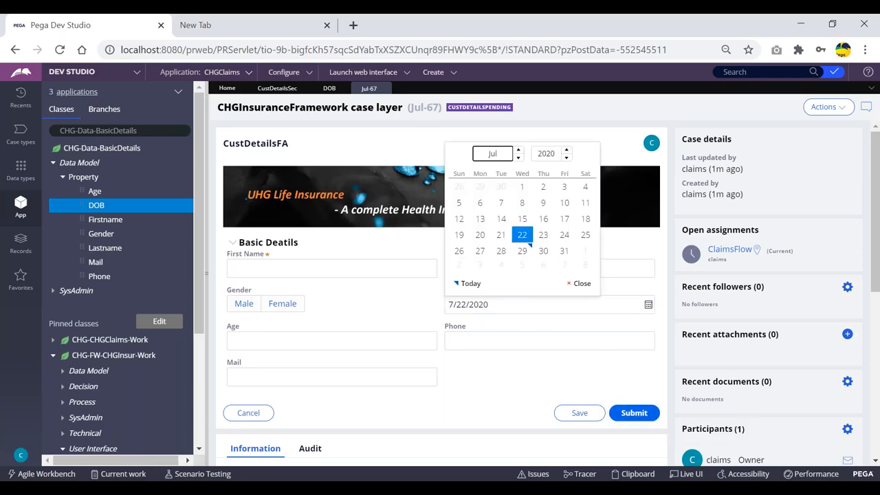
pyautogui.click(544, 250)
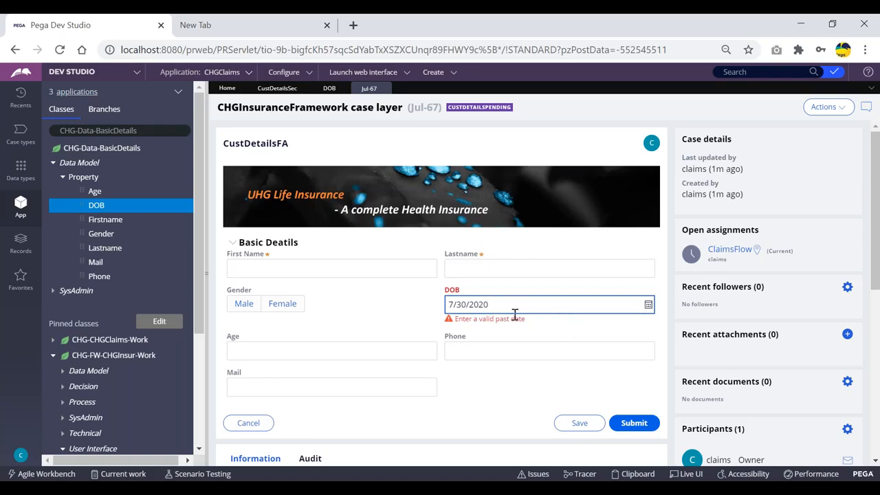
pyautogui.moveTo(532, 326); pyautogui.dragTo(460, 324)
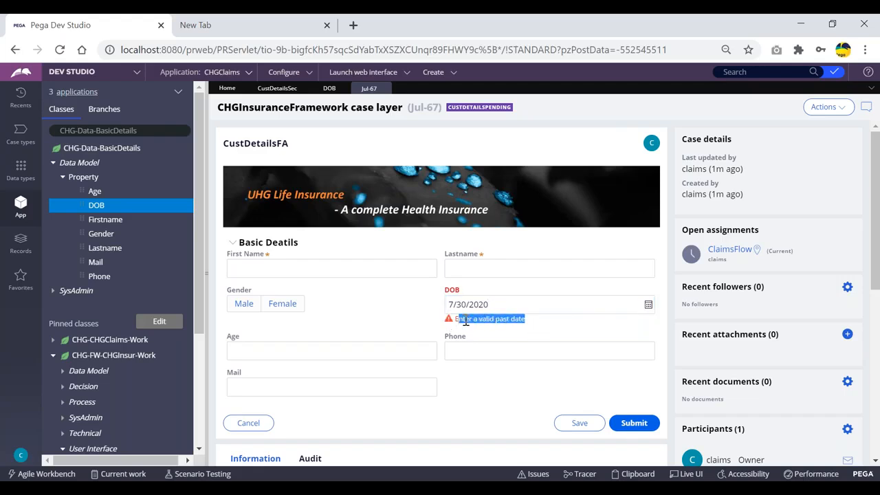
pyautogui.moveTo(527, 323); pyautogui.dragTo(446, 325)
pyautogui.click(478, 320)
pyautogui.moveTo(536, 325); pyautogui.dragTo(451, 322)
pyautogui.click(543, 324)
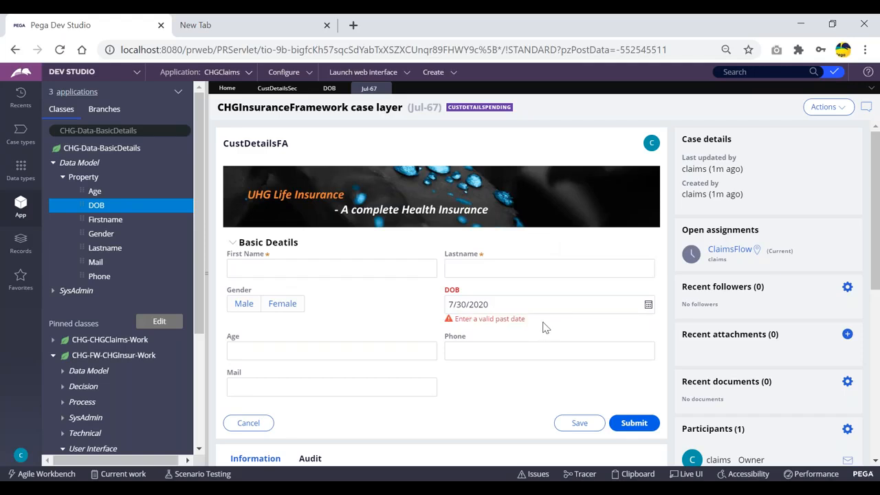
pyautogui.click(480, 306)
pyautogui.click(532, 307)
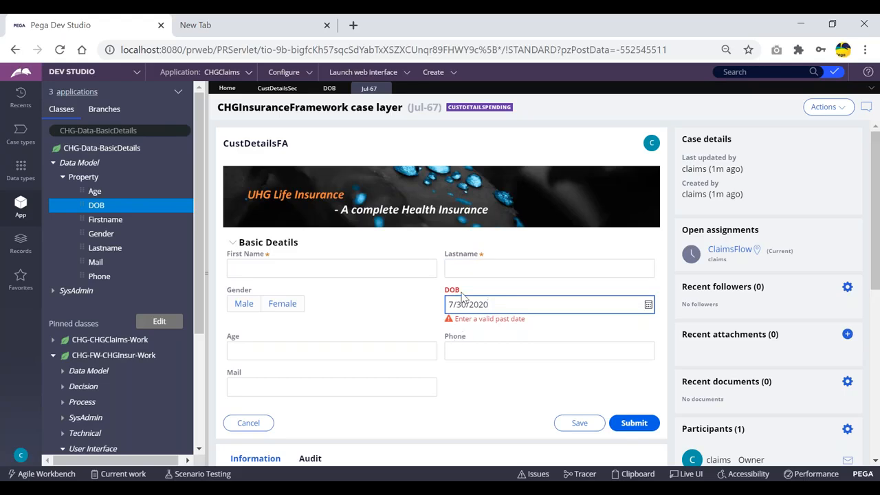
pyautogui.click(330, 88)
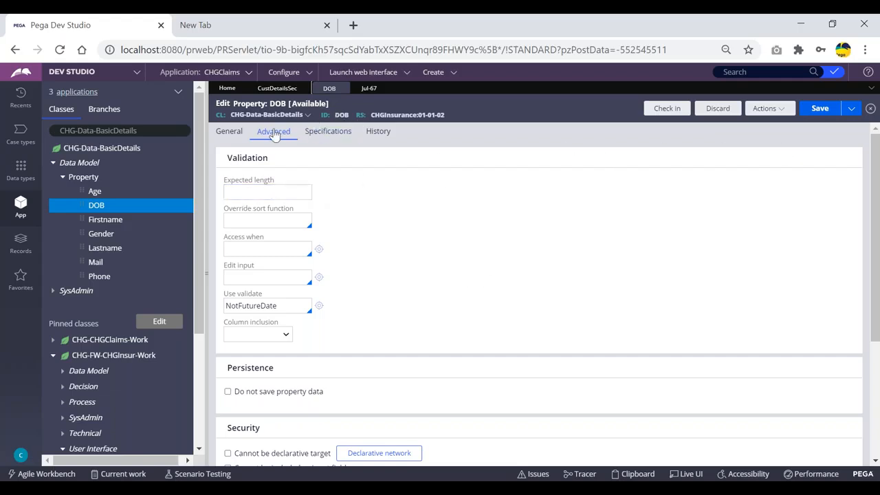
# - Enter 7/30/2020 as the case's DOB and move to Age to see 'Enter a valid past date'
pyautogui.click(279, 306)
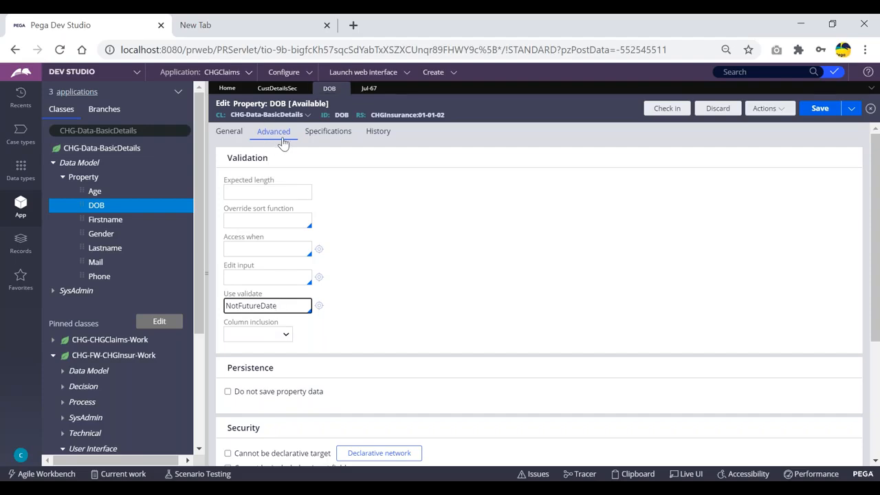
pyautogui.click(365, 88)
pyautogui.click(515, 304)
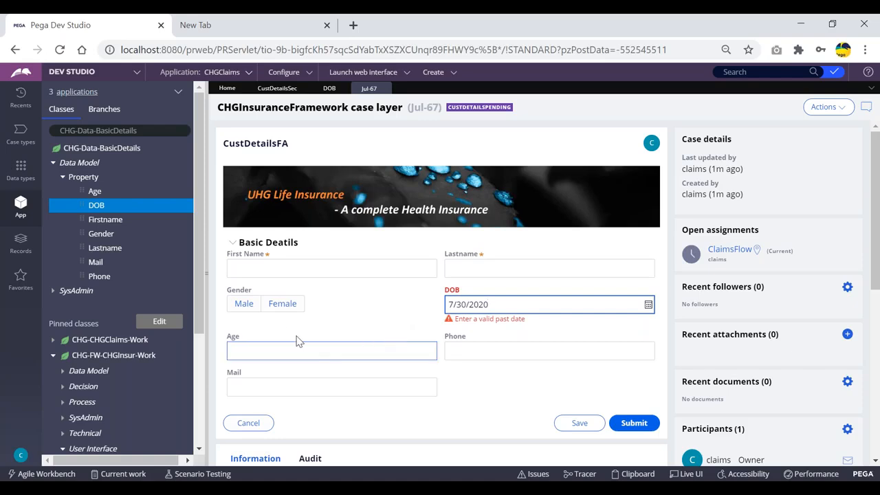
pyautogui.moveTo(441, 290); pyautogui.dragTo(480, 292)
pyautogui.click(481, 300)
pyautogui.click(248, 336)
# - Review the DOB validate rule and CustDetailsSec section, then start entering Age on the Jul-67 case
pyautogui.click(329, 88)
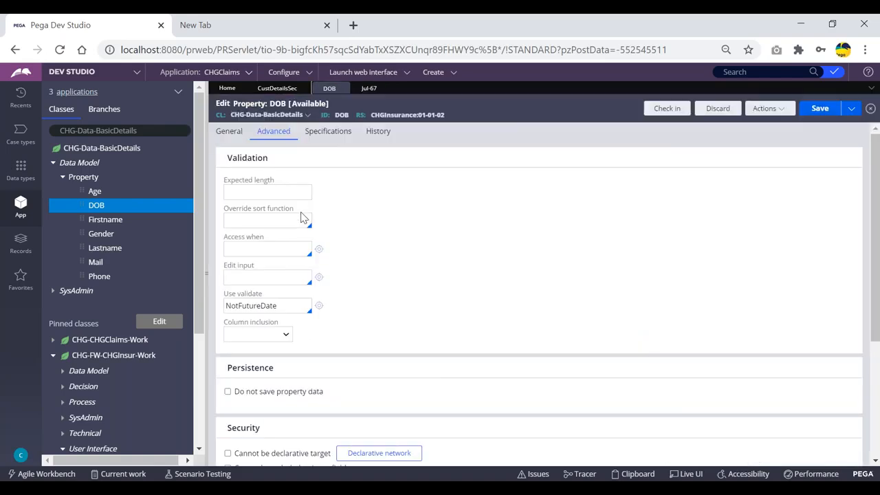
pyautogui.click(368, 89)
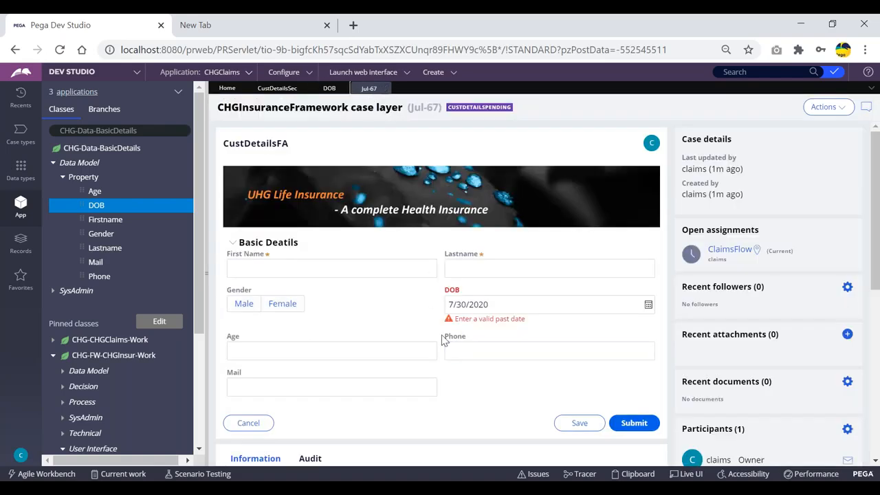
pyautogui.click(329, 88)
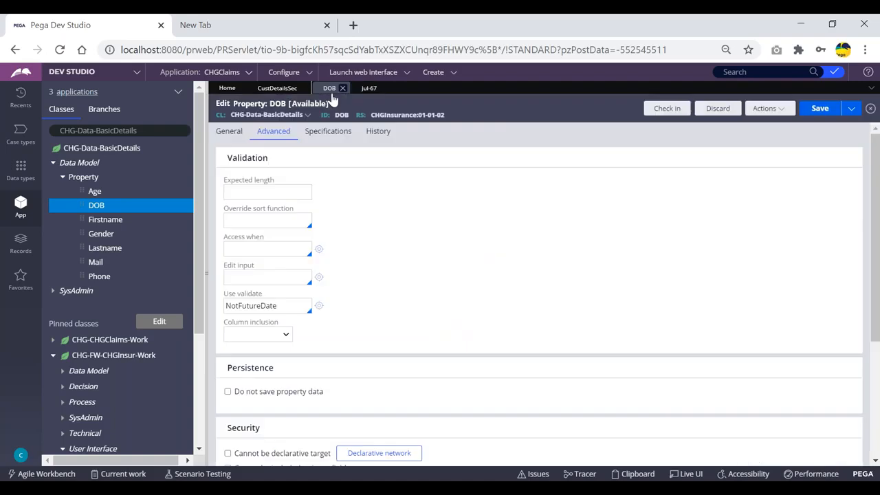
pyautogui.click(289, 306)
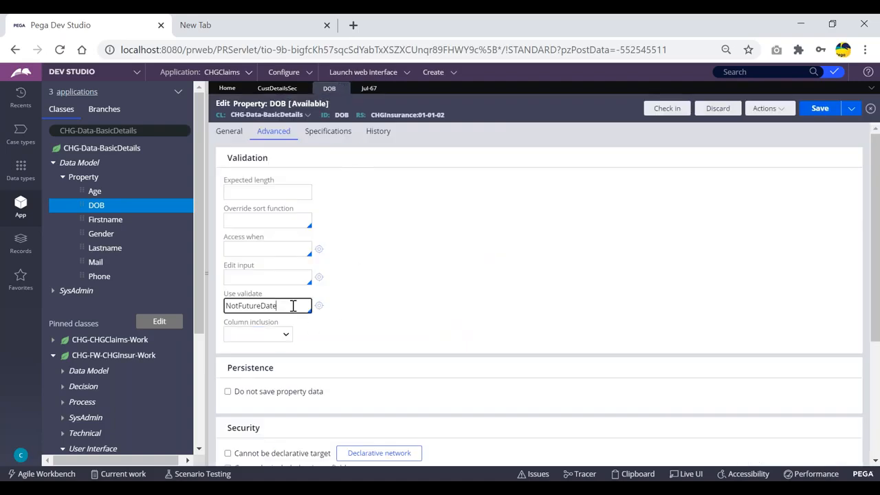
pyautogui.click(277, 90)
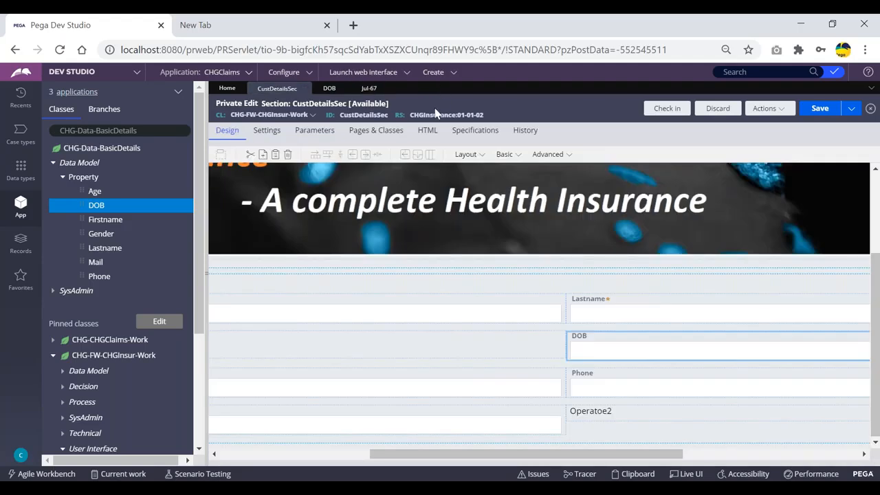
pyautogui.click(369, 89)
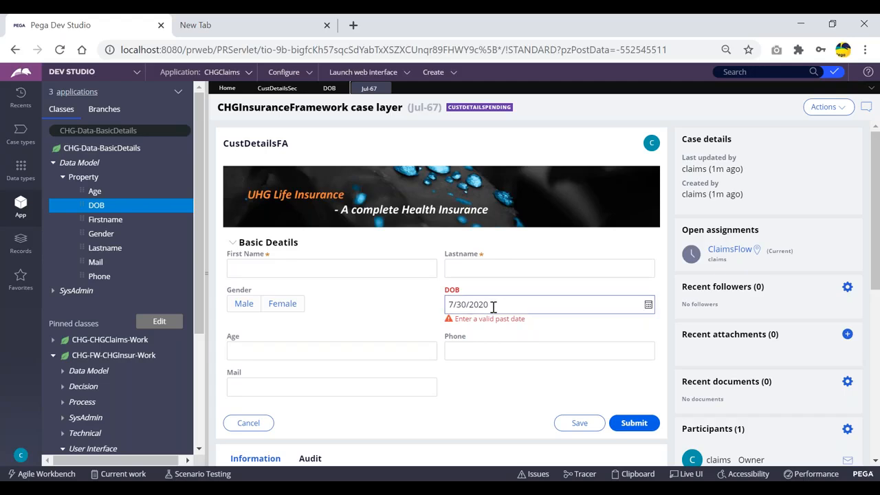
pyautogui.click(271, 349)
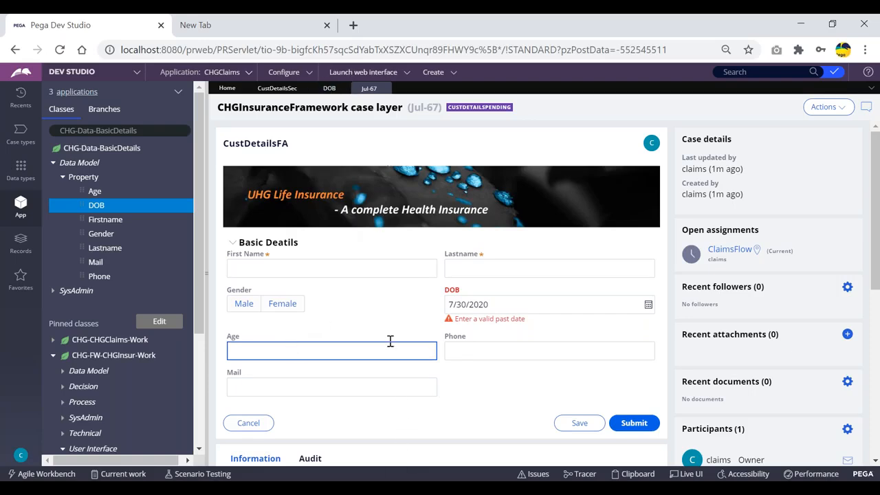
pyautogui.click(506, 304)
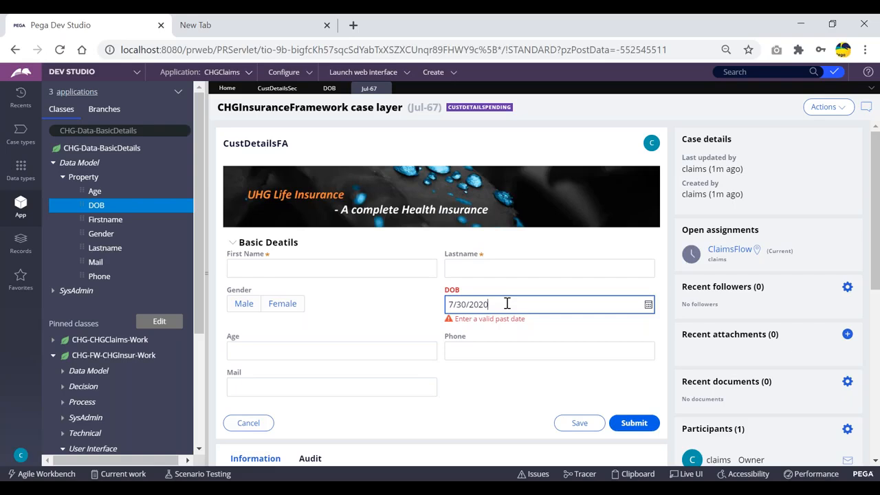
pyautogui.click(648, 304)
pyautogui.click(565, 159)
pyautogui.click(566, 158)
pyautogui.click(566, 158)
pyautogui.click(523, 205)
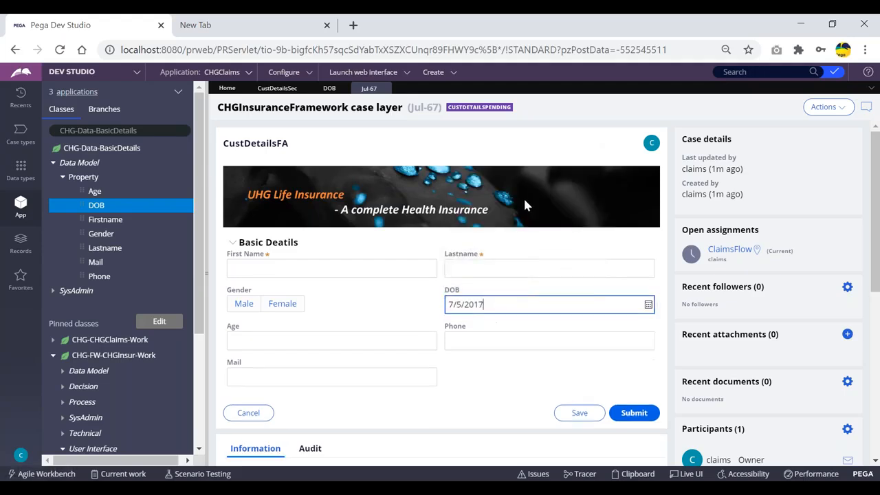
# - Try July 16, 2021 as the DOB to see it rejected, then open the DOB property rule
pyautogui.click(649, 305)
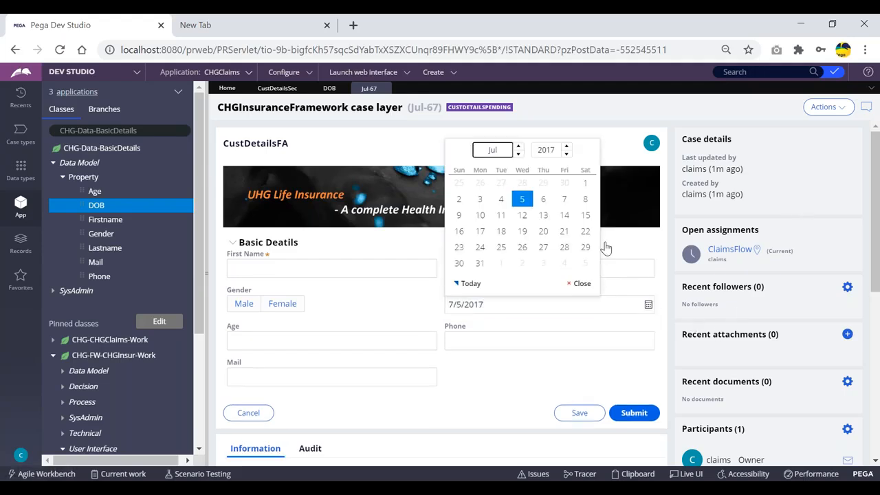
pyautogui.click(566, 154)
pyautogui.click(565, 154)
pyautogui.click(566, 145)
pyautogui.click(566, 146)
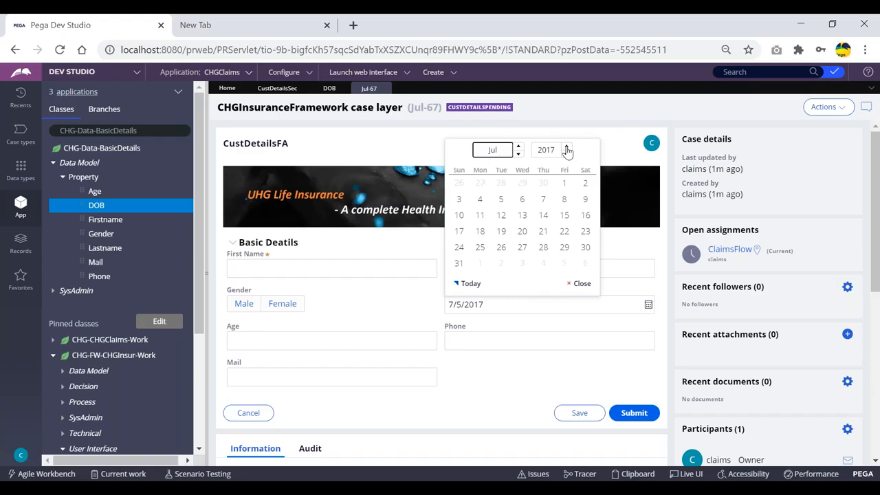
pyautogui.click(567, 146)
pyautogui.click(566, 146)
pyautogui.click(567, 146)
pyautogui.click(567, 146)
pyautogui.click(564, 215)
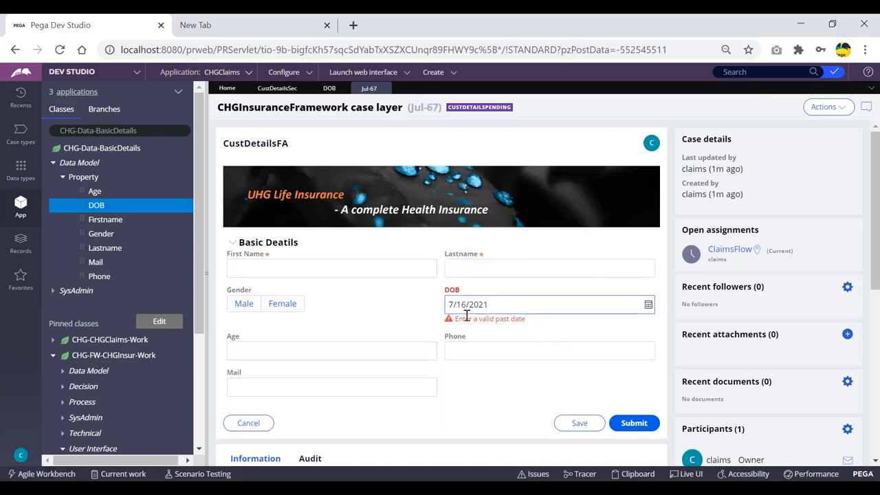
pyautogui.click(329, 89)
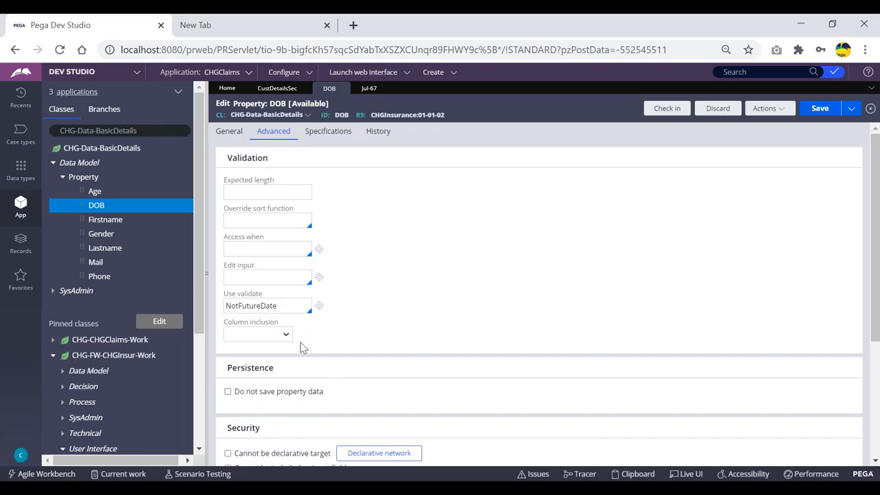
# - Glance at the Notepad validate-rule notes, then return to the Jul-67 case's Age field
pyautogui.hotkey('alt', 'Tab')
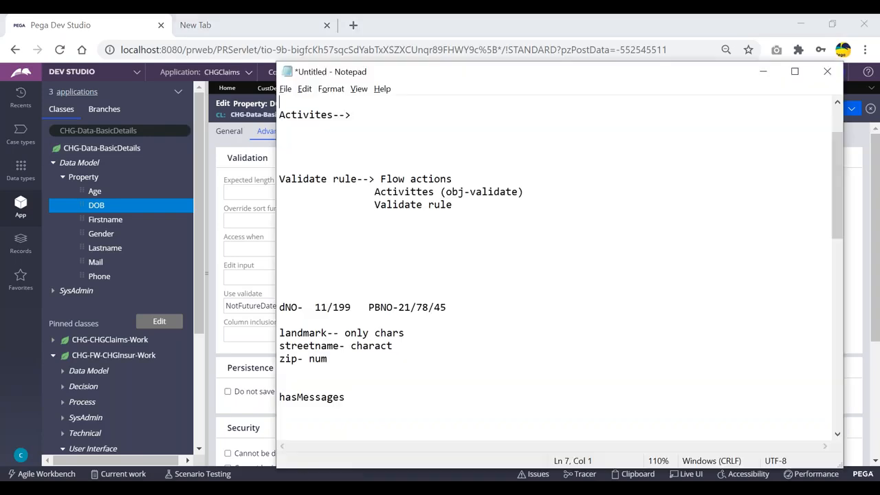
pyautogui.hotkey('alt', 'Tab')
pyautogui.click(368, 88)
pyautogui.click(322, 370)
pyautogui.click(278, 348)
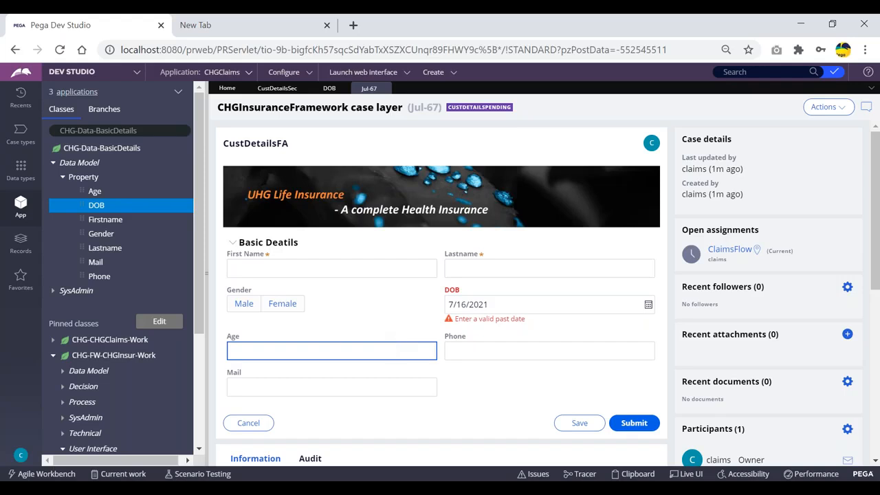
# - On the DOB property's Advanced tab, delete NotFutureDate from the Use validate field
pyautogui.click(330, 90)
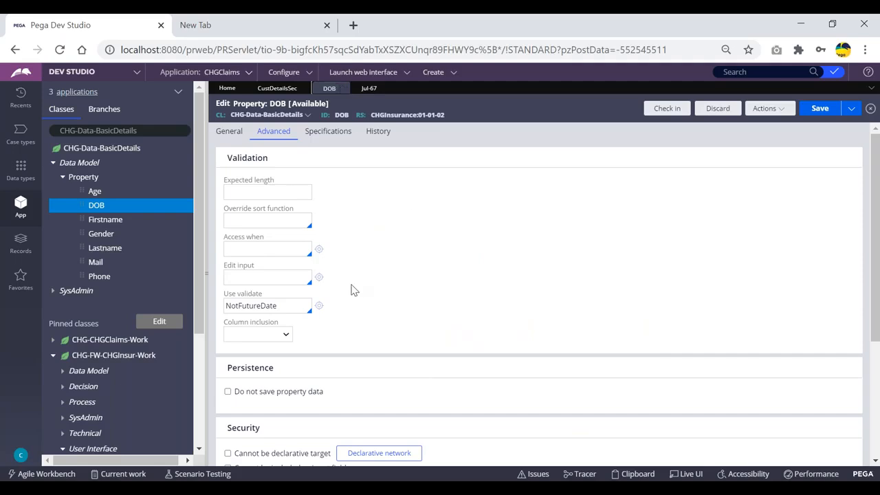
pyautogui.click(293, 308)
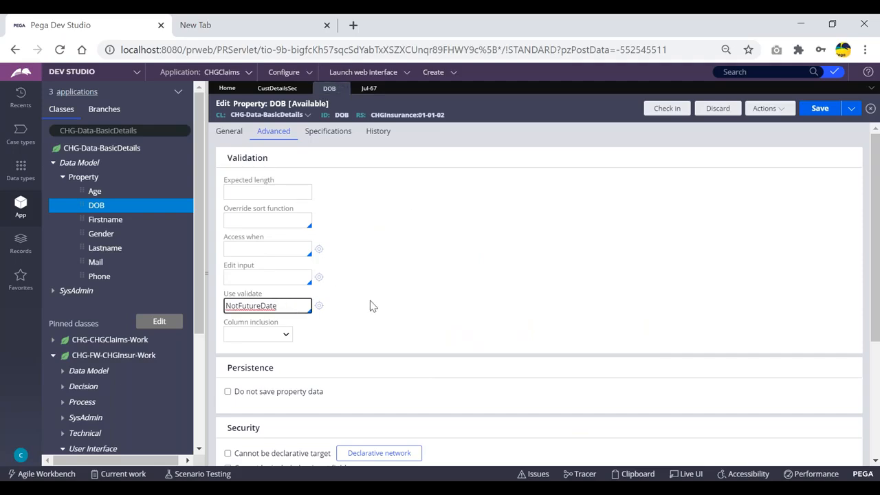
pyautogui.press('BackSpace')
pyautogui.press('BackSpace')
pyautogui.press('BackSpace')
pyautogui.press('BackSpace')
pyautogui.press('BackSpace')
pyautogui.press('BackSpace')
pyautogui.press('BackSpace')
pyautogui.press('BackSpace')
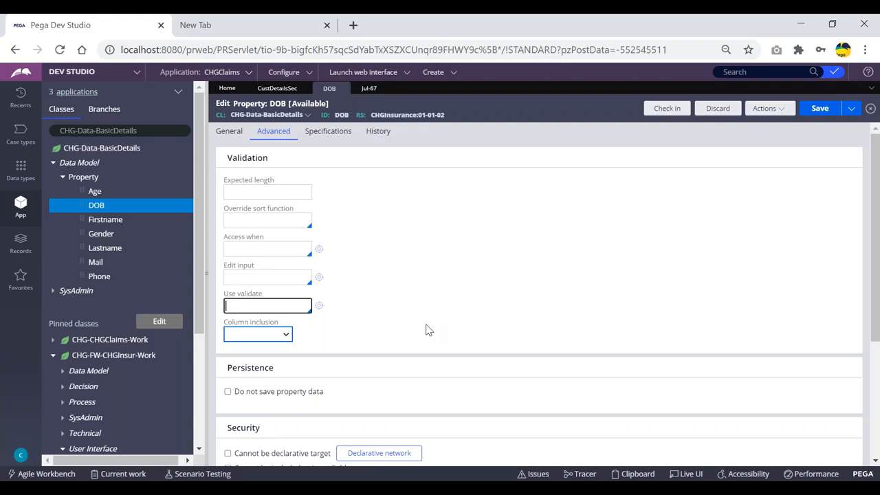
# - Compare IsInteger, IsPosDecimal and IsNonNegative, then choose IsNonNegativeInteger as DOB's validate rule
pyautogui.press('Down')
pyautogui.press('Down')
pyautogui.press('Down')
pyautogui.press('Down')
pyautogui.press('Down')
pyautogui.press('Down')
pyautogui.press('Down')
pyautogui.press('Down')
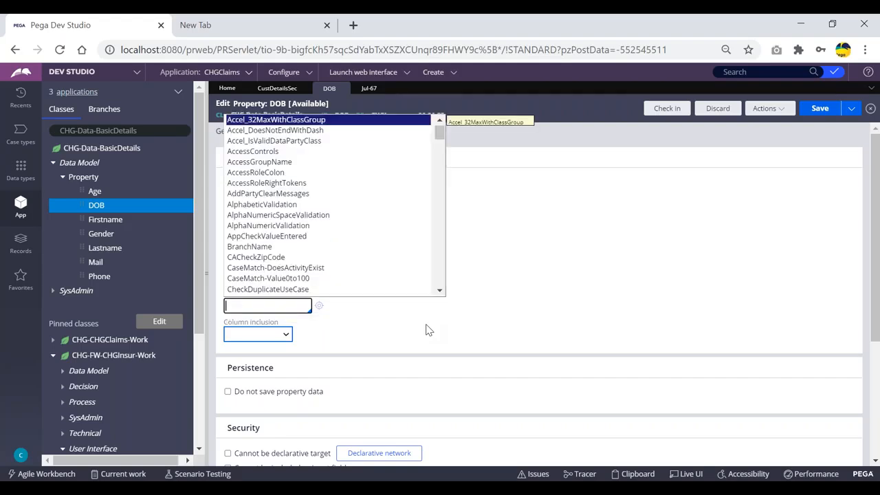
pyautogui.press('Down')
pyautogui.press('Down')
pyautogui.press('Down')
pyautogui.press('Down')
pyautogui.press('Down')
pyautogui.press('Down')
pyautogui.press('Down')
pyautogui.press('Down')
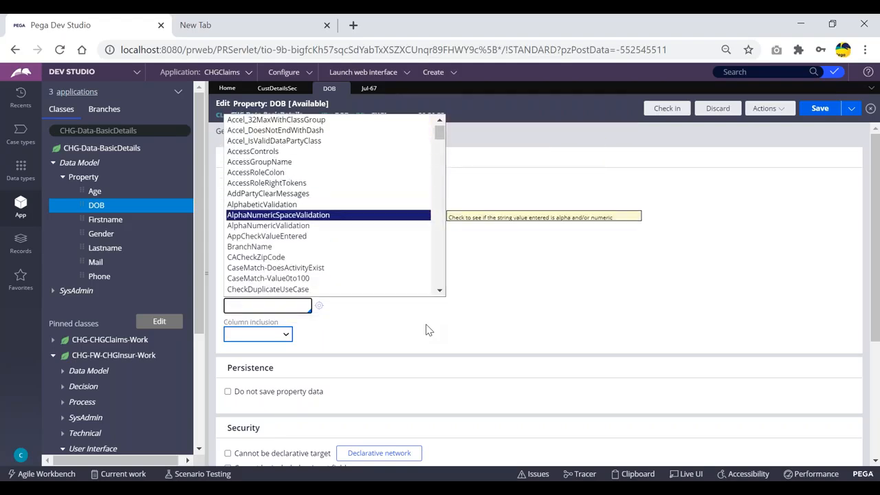
pyautogui.press('Down')
pyautogui.press('Down')
pyautogui.press('Down')
pyautogui.press('Down')
pyautogui.press('Down')
pyautogui.press('Down')
pyautogui.press('Down')
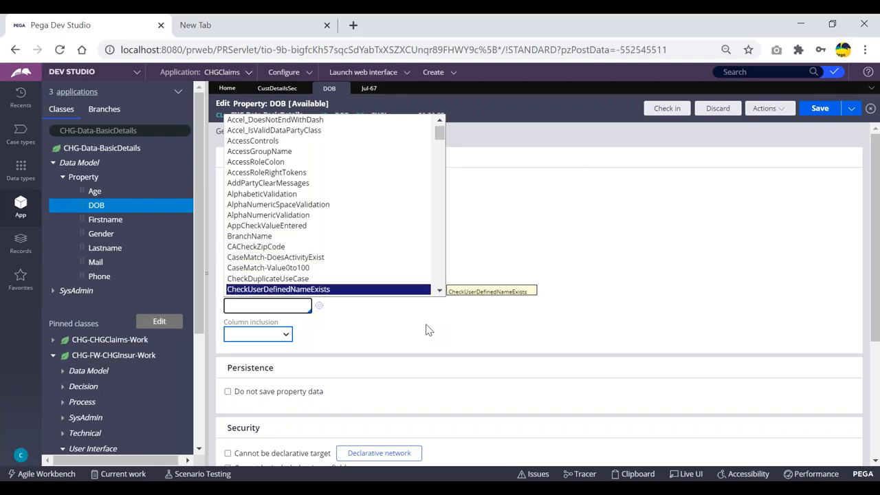
pyautogui.press('Down')
pyautogui.press('Down')
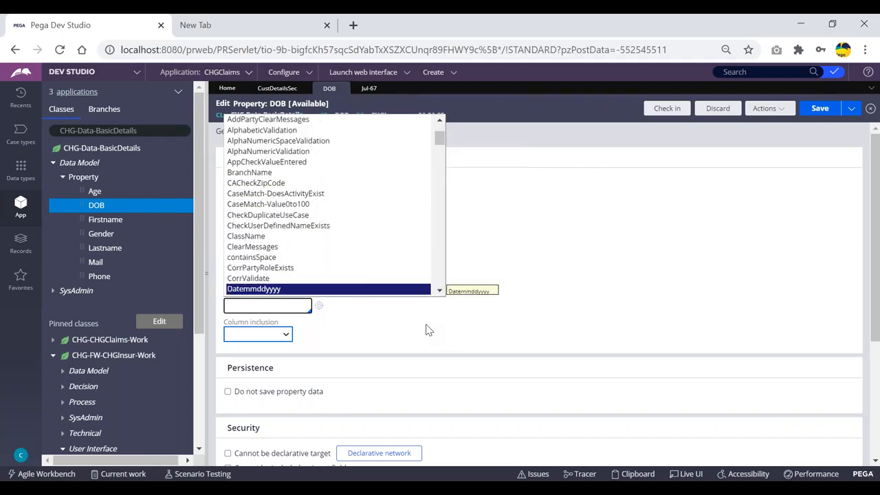
pyautogui.press('Down')
pyautogui.press('Down')
pyautogui.press('Down')
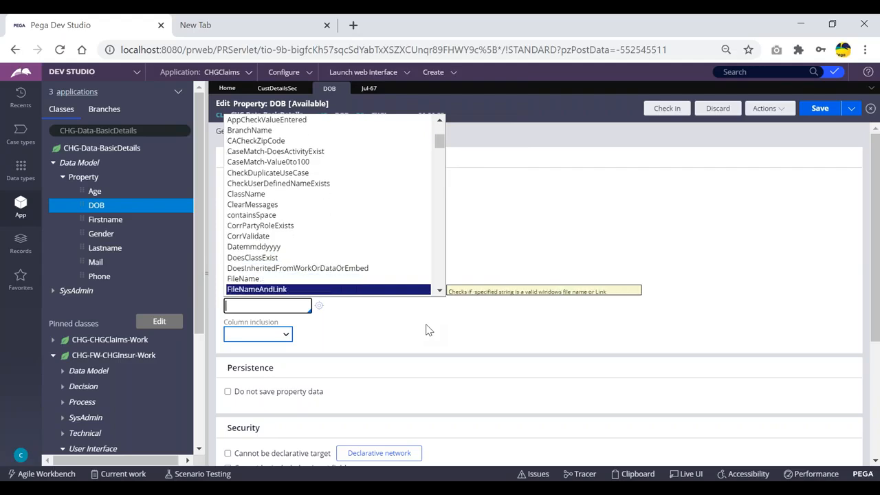
pyautogui.press('Down')
pyautogui.press('Down')
pyautogui.press('Down')
pyautogui.press('Down')
pyautogui.press('Down')
pyautogui.press('Down')
pyautogui.press('Down')
pyautogui.press('Down')
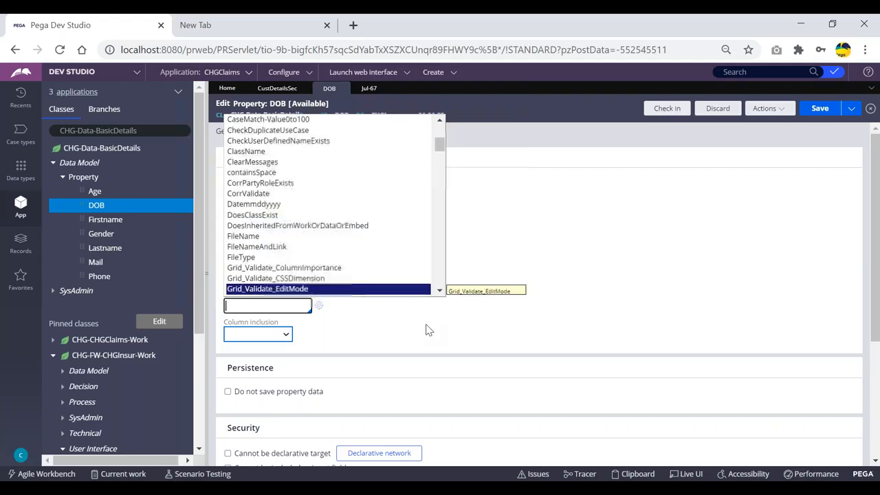
pyautogui.press('Down')
pyautogui.press('Down')
pyautogui.press('Down')
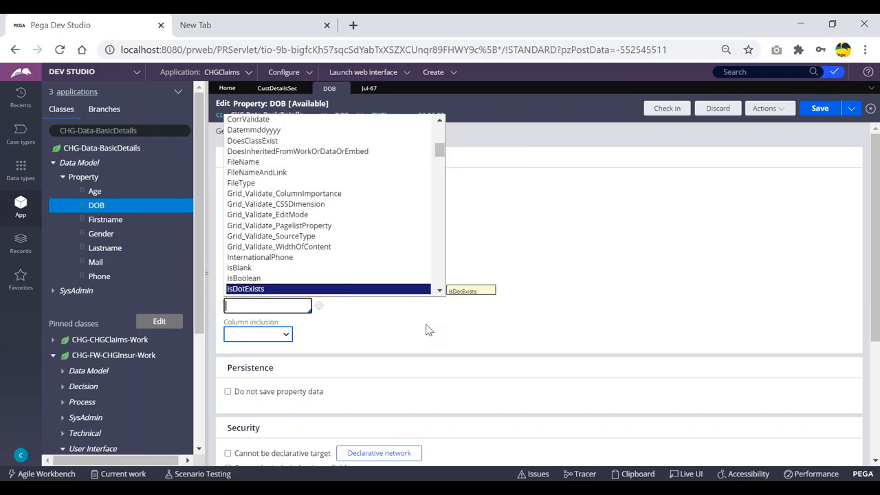
pyautogui.press('Down')
pyautogui.press('Down')
pyautogui.press('Down')
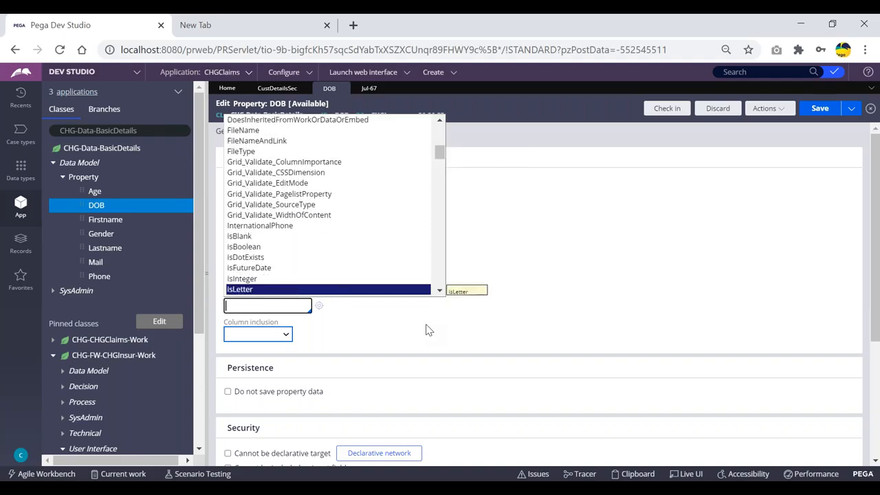
pyautogui.press('Up')
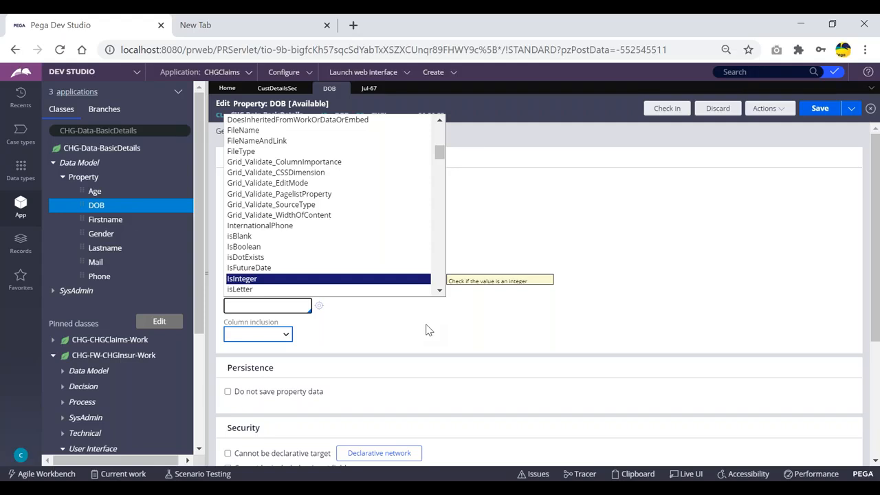
pyautogui.press('Down')
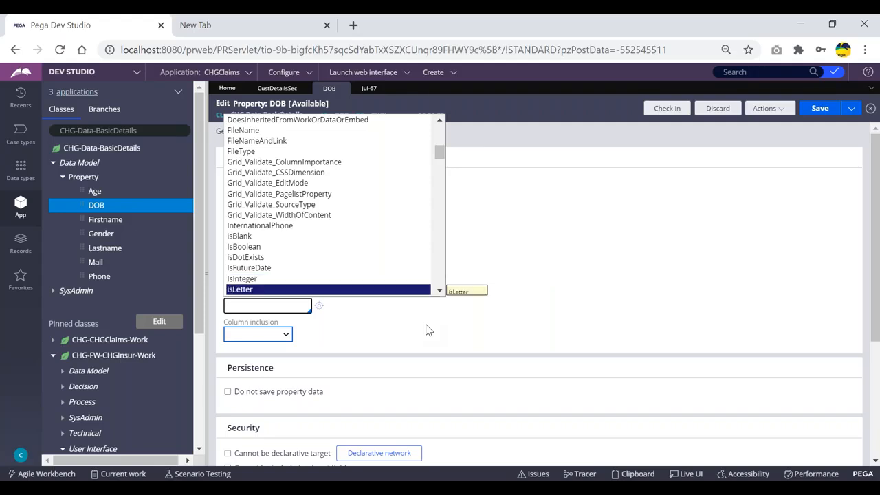
pyautogui.press('Down')
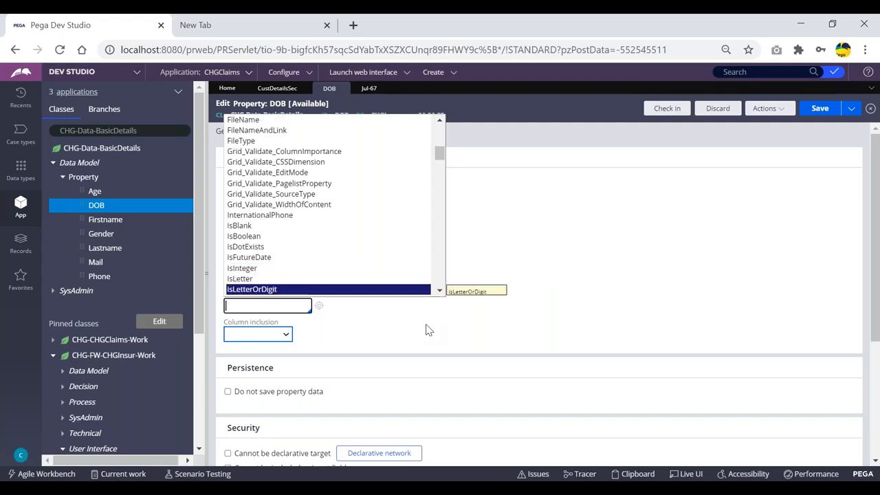
pyautogui.press('Up')
pyautogui.press('Up')
pyautogui.press('Down')
pyautogui.press('Down')
pyautogui.press('Down')
pyautogui.press('Down')
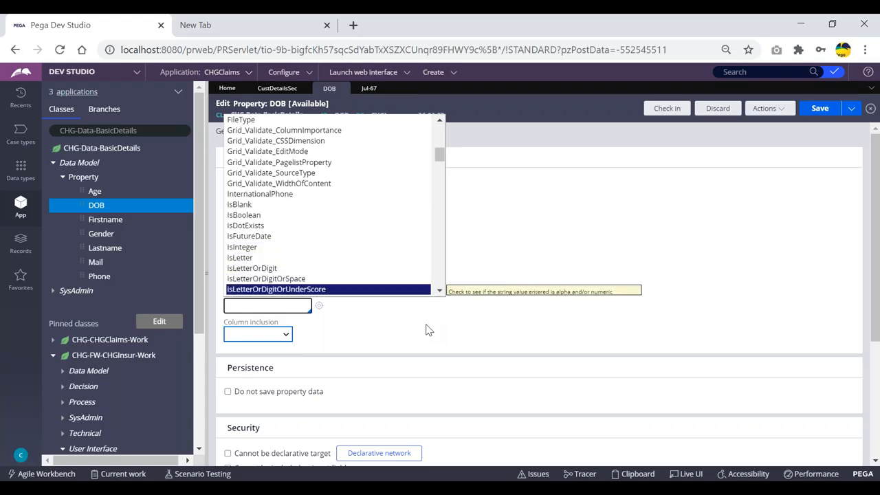
pyautogui.press('Down')
pyautogui.press('Down')
pyautogui.press('Down')
pyautogui.press('Up')
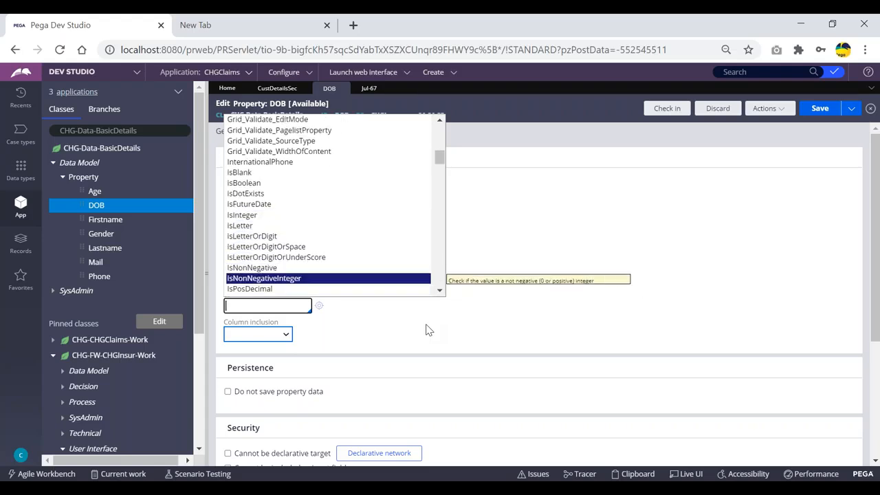
pyautogui.press('Up')
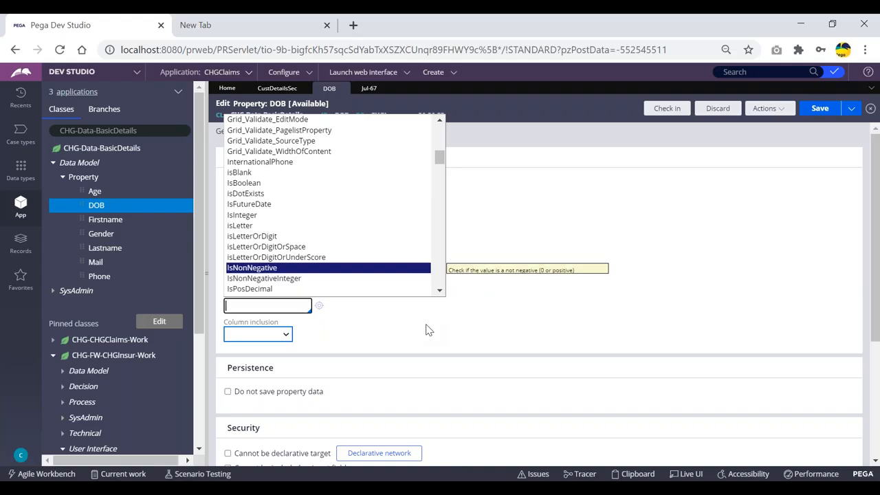
pyautogui.press('Down')
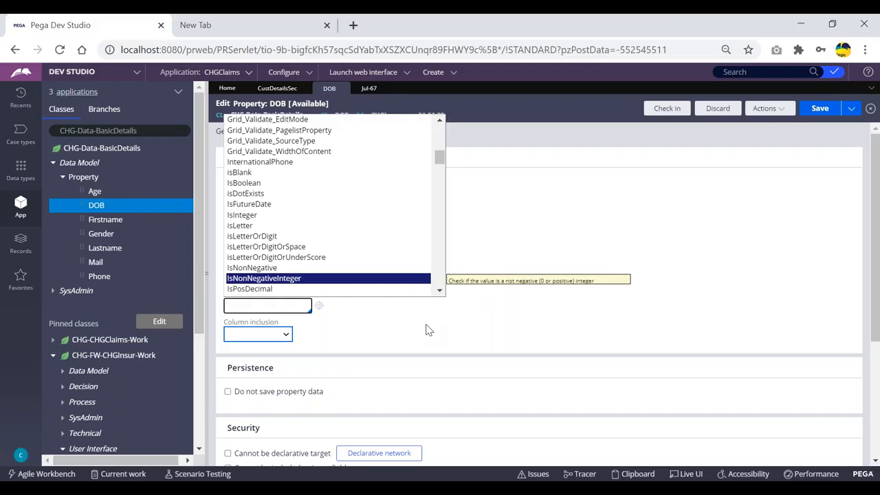
pyautogui.press('Return')
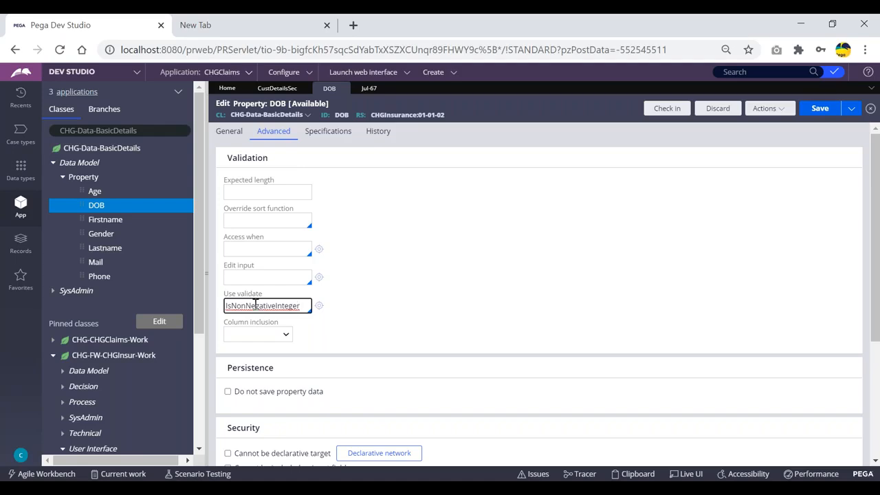
pyautogui.click(320, 307)
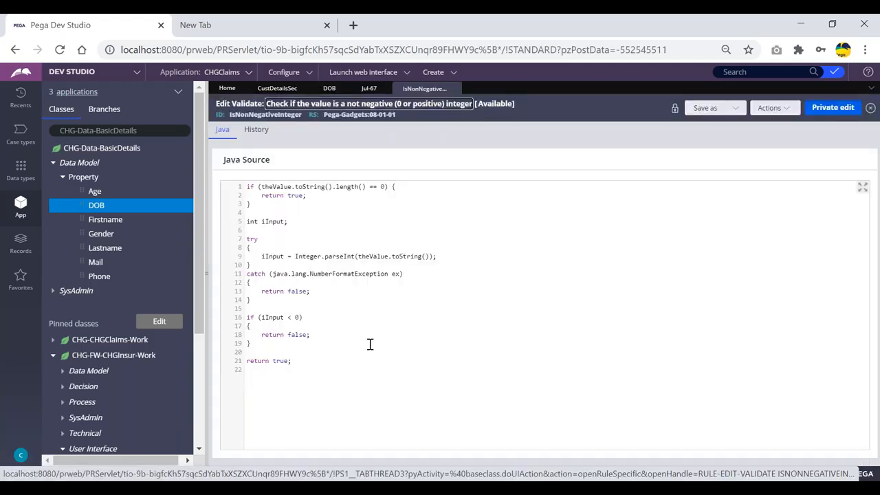
pyautogui.moveTo(249, 188); pyautogui.dragTo(289, 360)
pyautogui.click(310, 355)
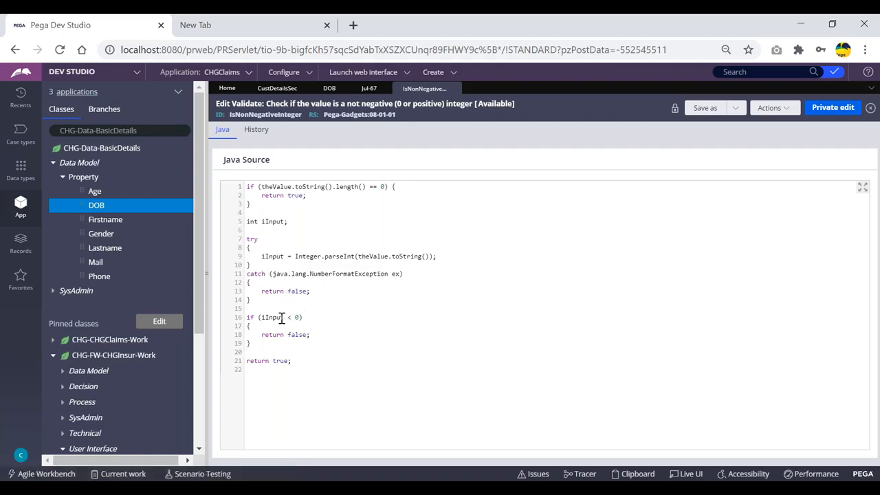
pyautogui.doubleClick(276, 317)
# - Review the IsNonNegativeInteger Java source, highlighting the line 18 return false statement and the rule ID
pyautogui.click(330, 303)
pyautogui.moveTo(312, 335); pyautogui.dragTo(264, 335)
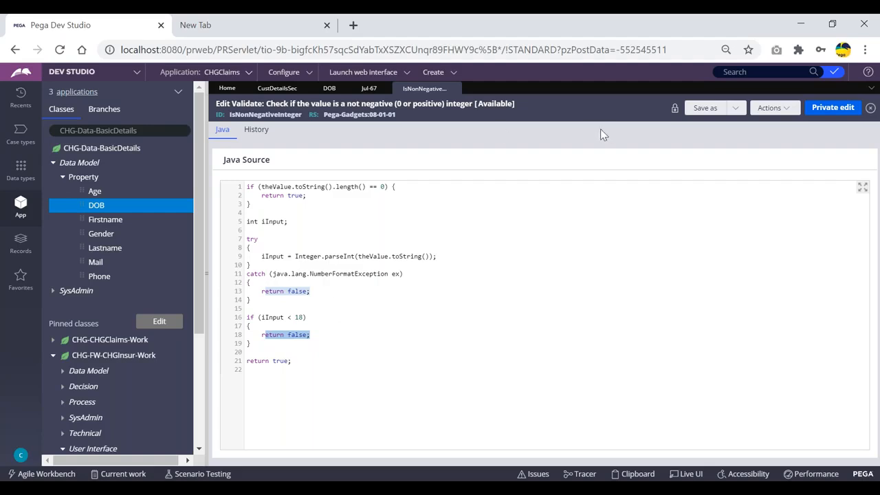
pyautogui.click(334, 309)
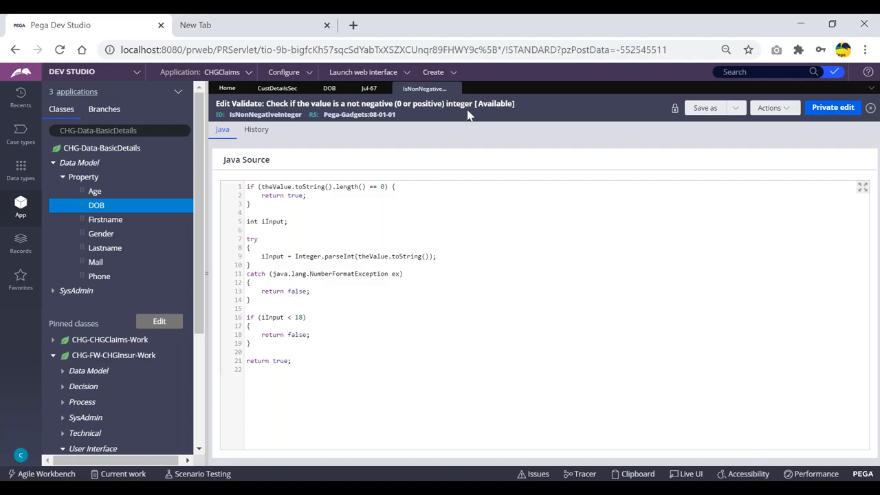
pyautogui.doubleClick(248, 114)
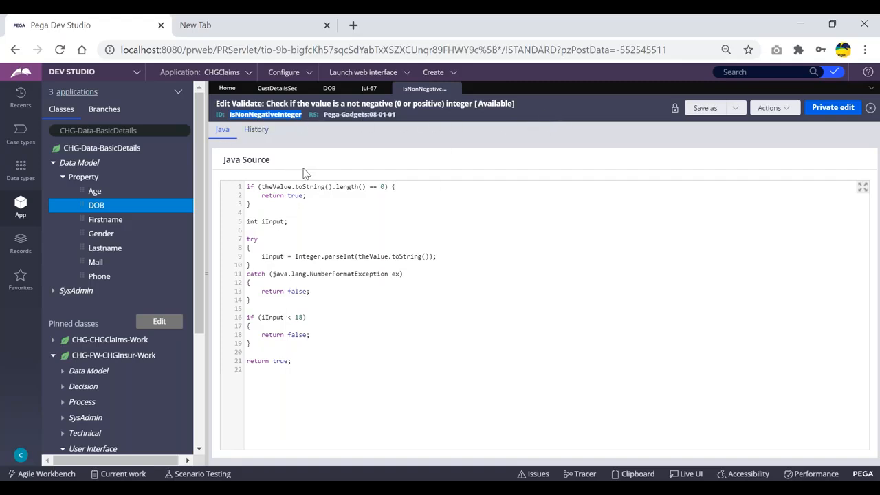
pyautogui.click(461, 119)
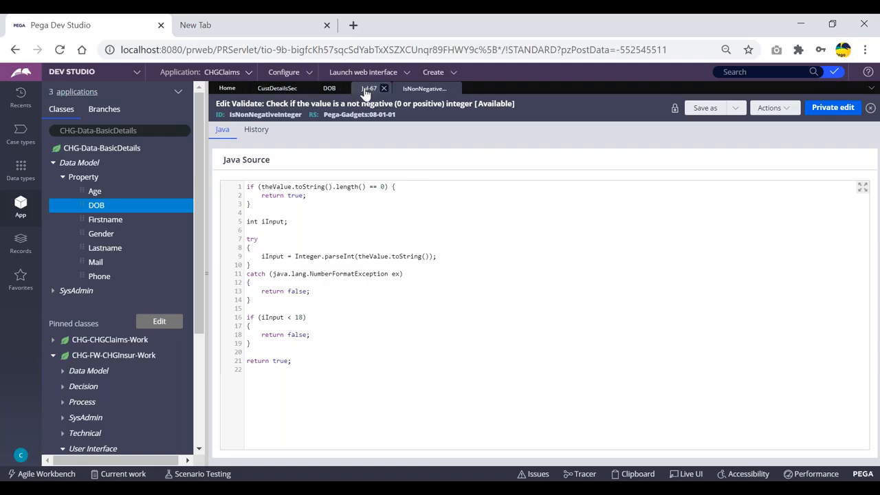
# - Create a copy of the Age property in the CHGInsurance 01-01-02 ruleset
pyautogui.click(369, 88)
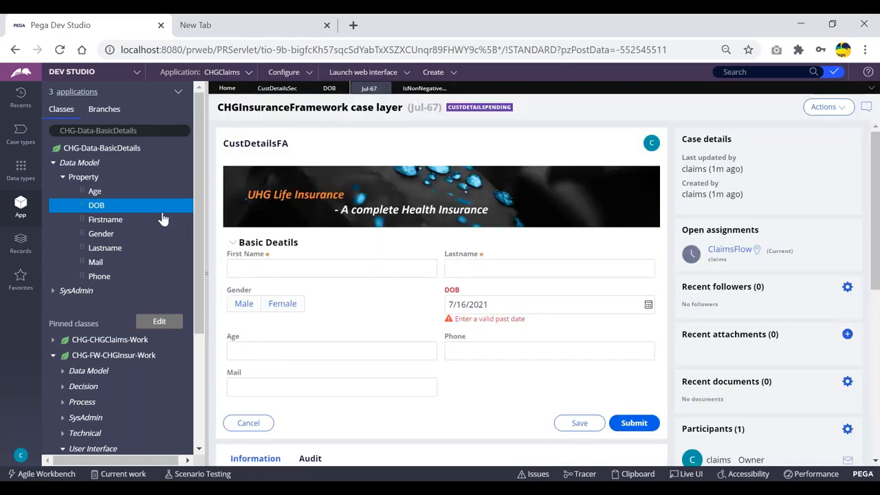
pyautogui.click(94, 191)
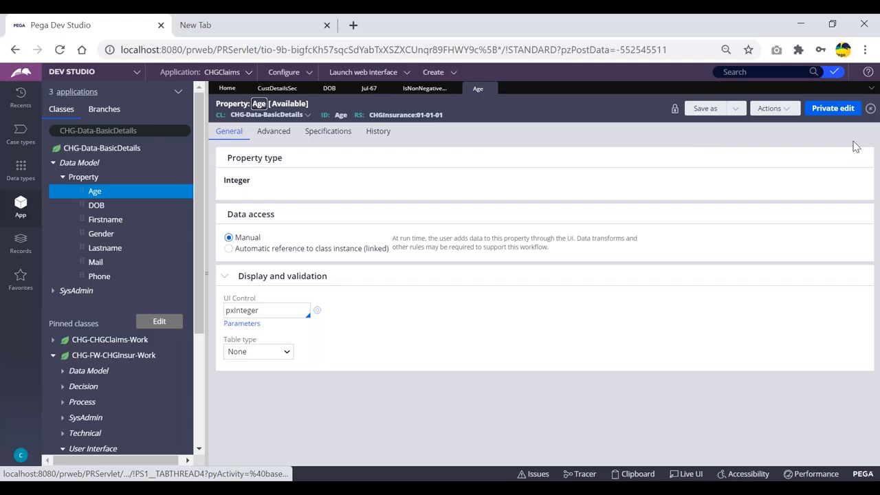
pyautogui.click(707, 109)
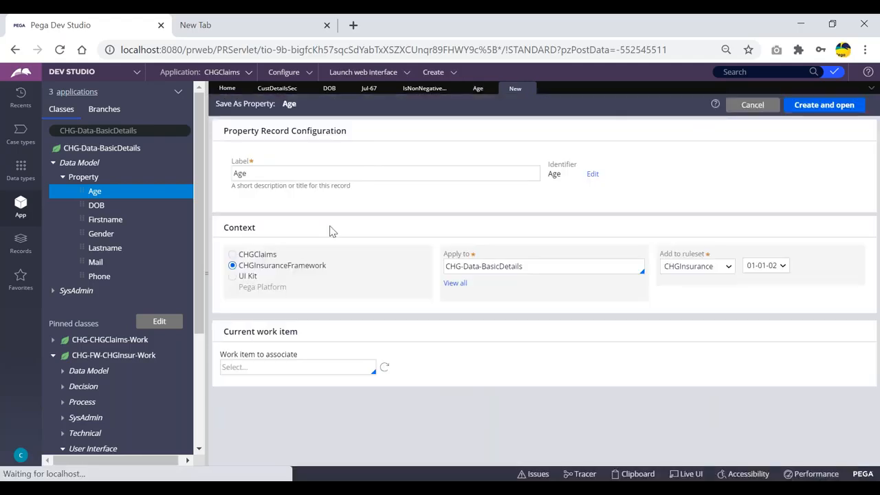
pyautogui.click(821, 108)
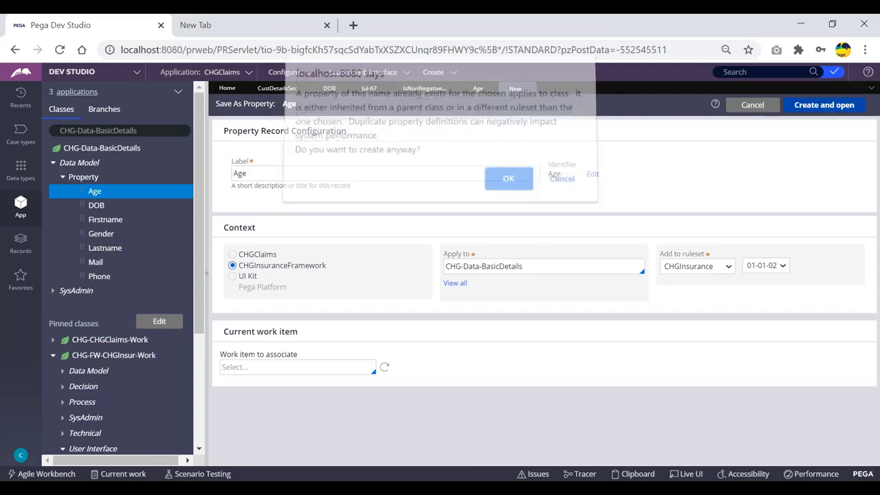
pyautogui.click(506, 185)
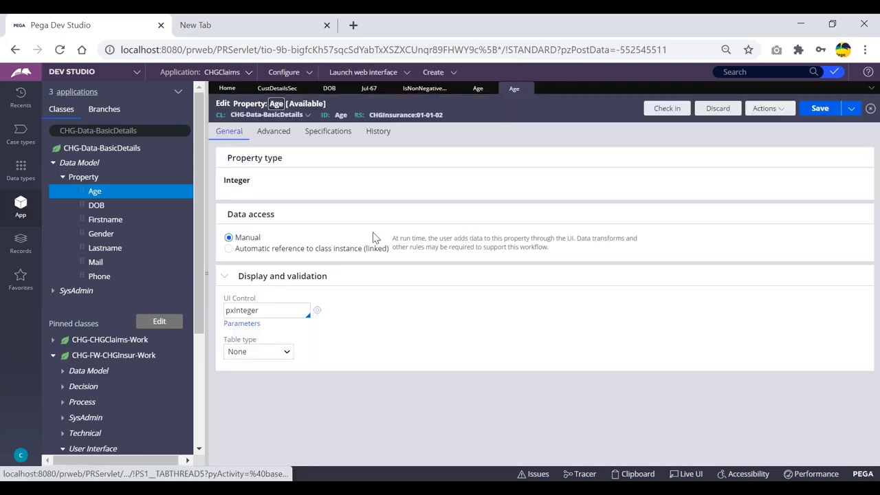
# - Show the Age copy's Advanced settings and close the read-only Age tab
pyautogui.click(280, 132)
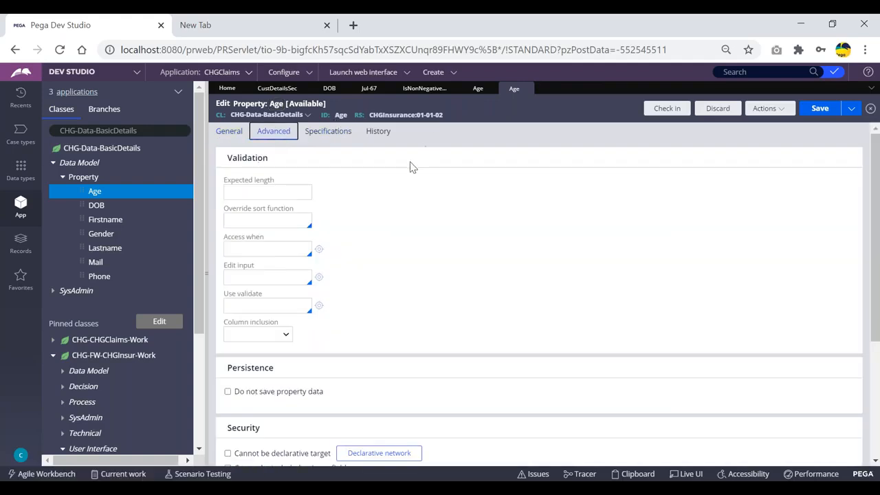
pyautogui.click(470, 91)
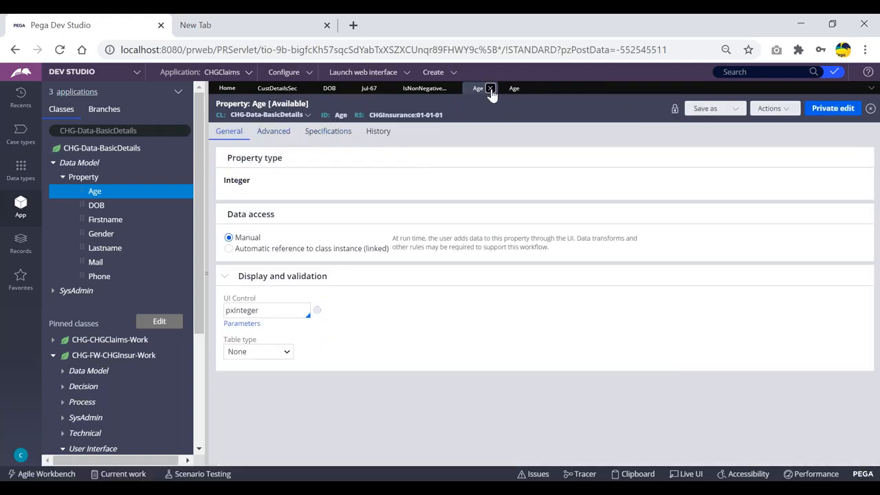
pyautogui.click(490, 88)
pyautogui.click(429, 90)
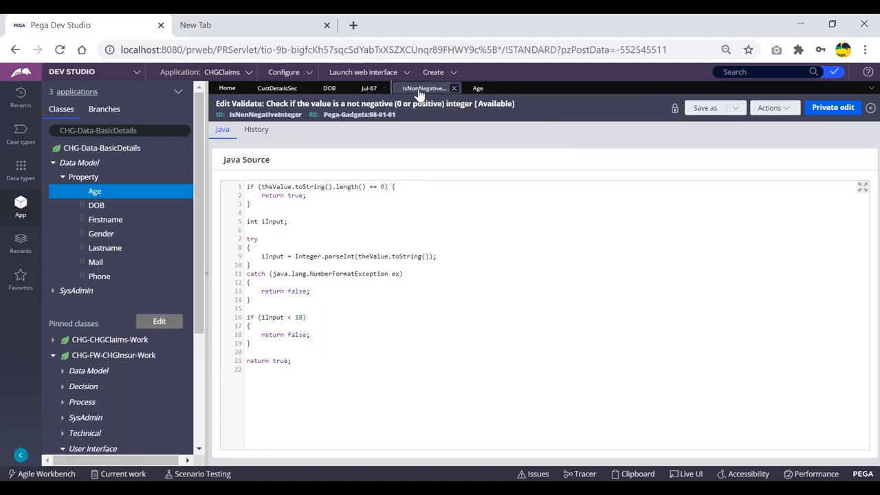
# - Close the DOB property, discarding its unsaved changes, and return to the editable Age property
pyautogui.click(368, 88)
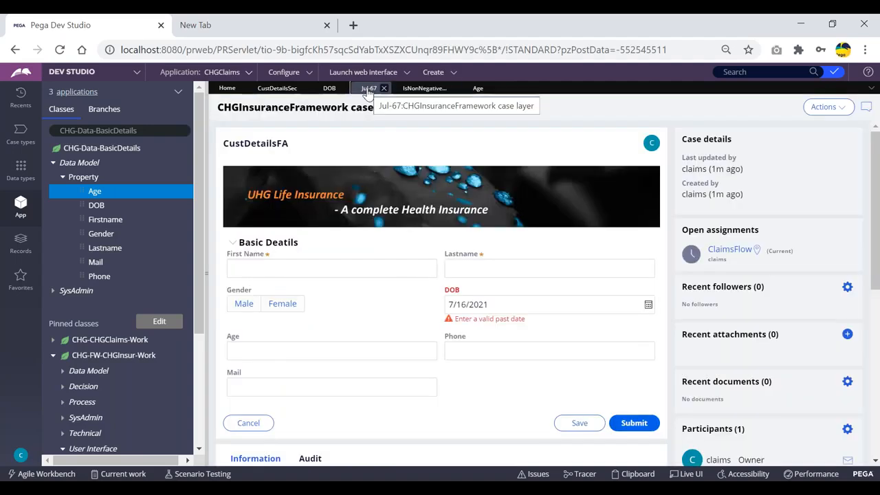
pyautogui.click(324, 90)
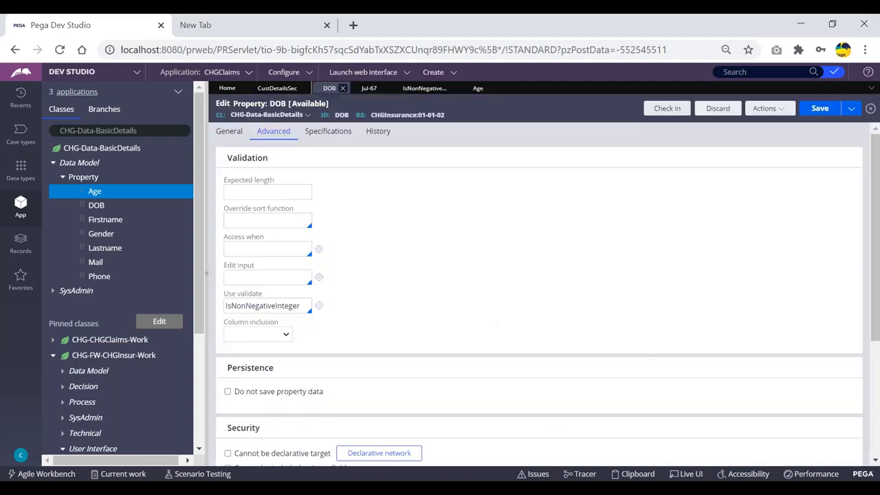
pyautogui.click(343, 90)
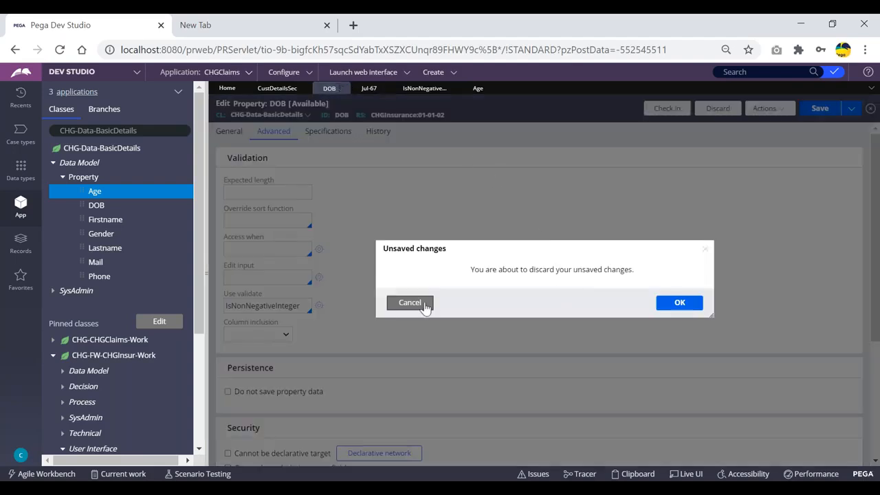
pyautogui.click(411, 303)
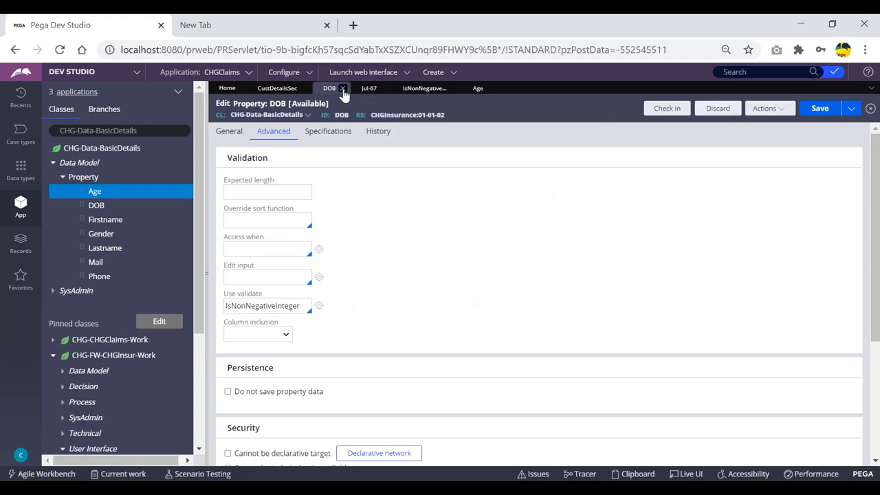
pyautogui.click(343, 88)
pyautogui.click(678, 301)
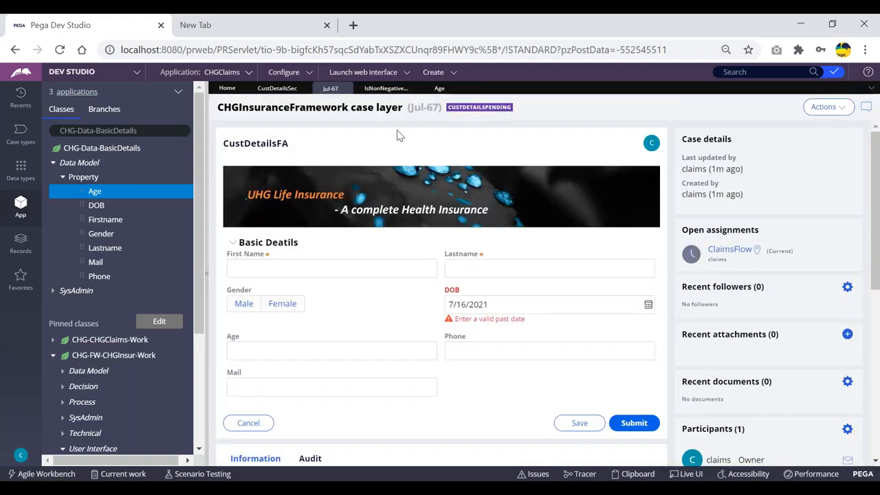
pyautogui.click(375, 89)
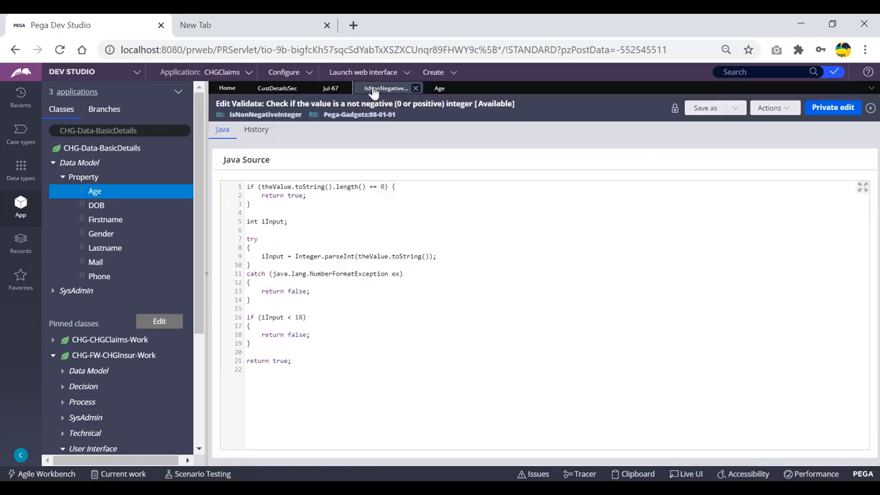
pyautogui.click(438, 89)
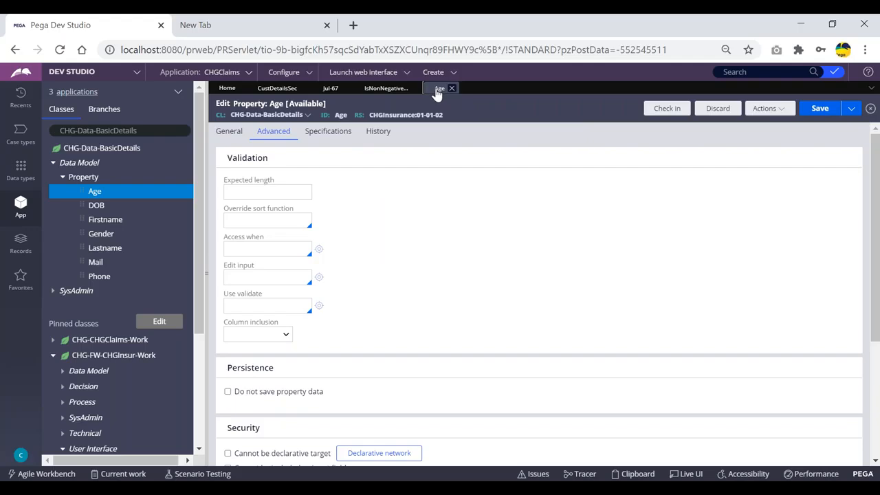
# - Set the Age property's Use validate rule to IsNonNegativeInteger
pyautogui.click(256, 306)
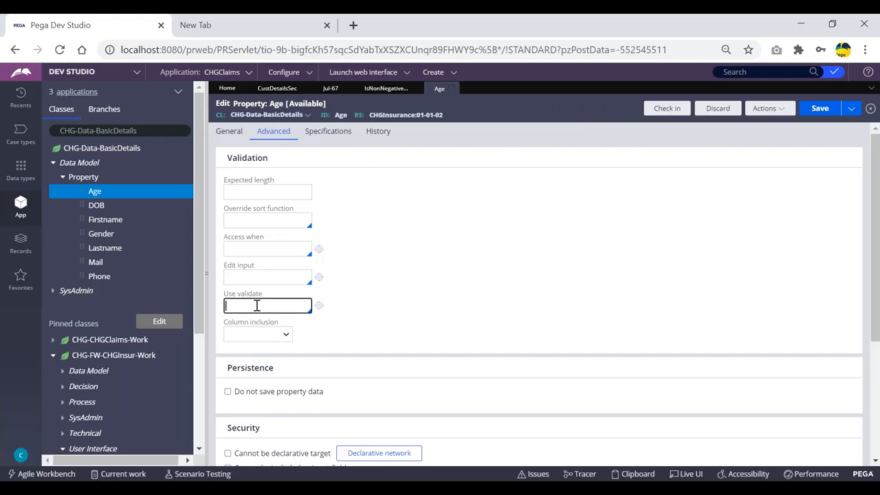
pyautogui.write('isnon')
pyautogui.press('Down')
pyautogui.press('Return')
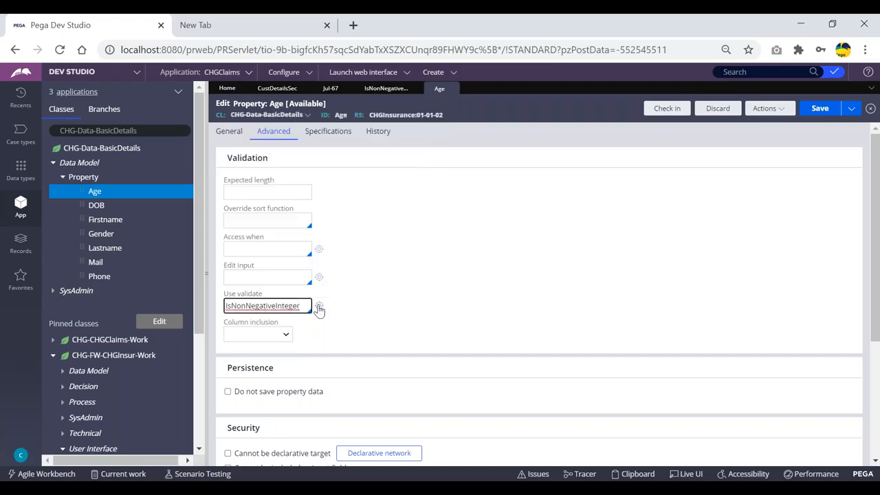
# - Save a copy of the IsNonNegativeInteger validate rule into CHGInsurance 01-01-02
pyautogui.click(319, 308)
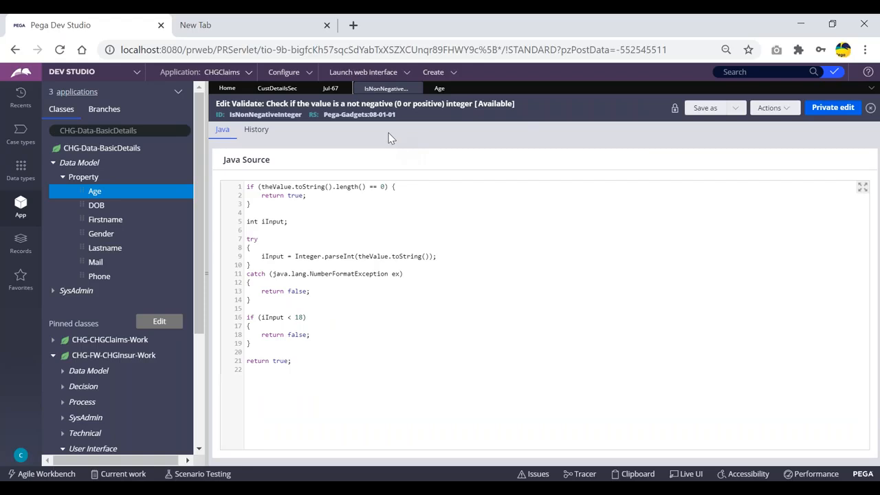
pyautogui.click(703, 109)
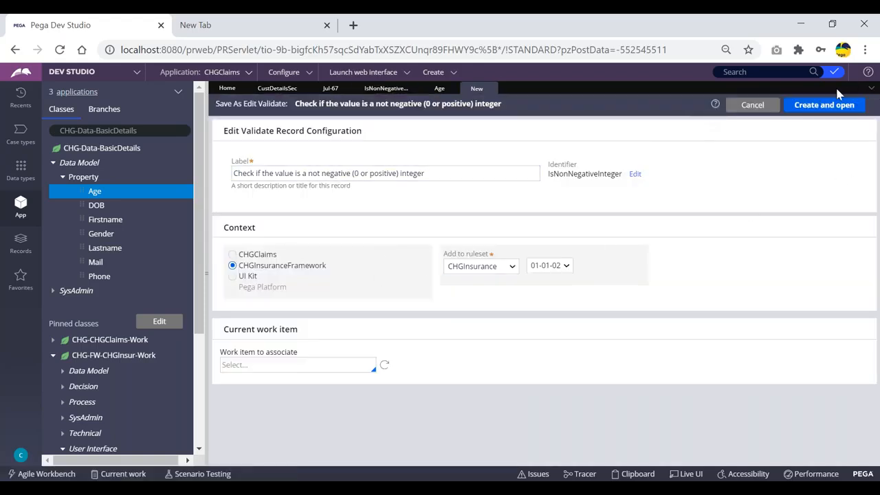
pyautogui.click(824, 106)
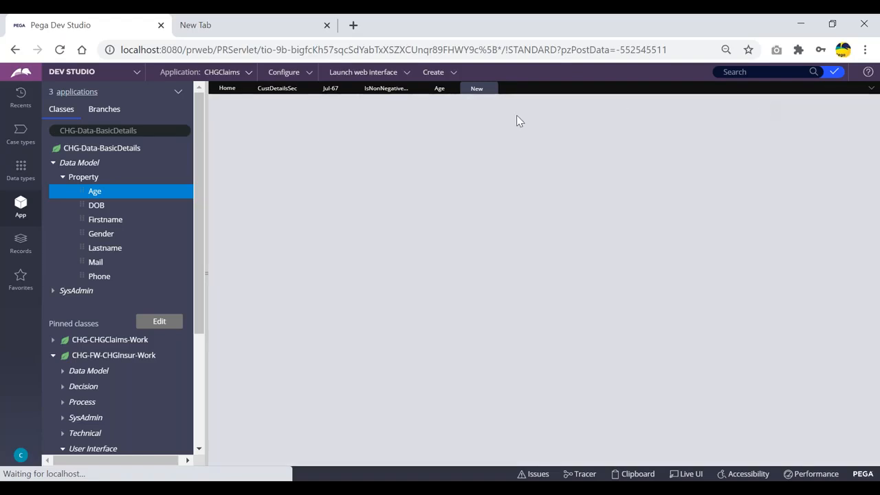
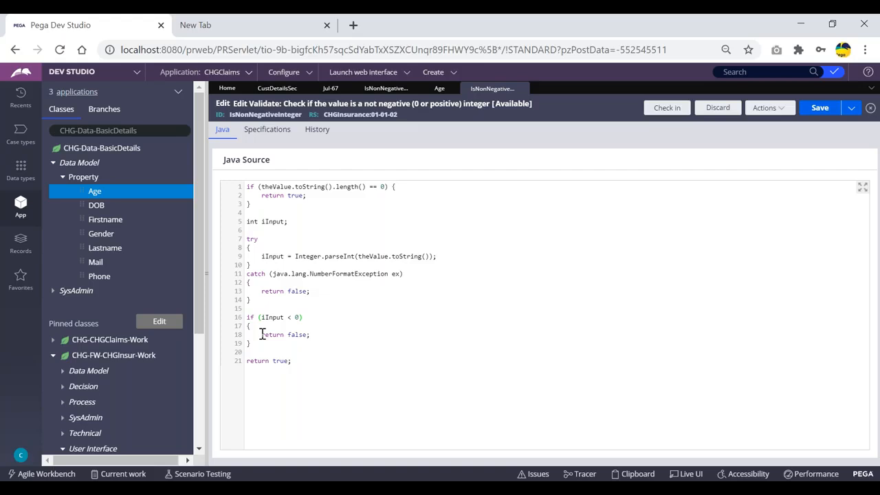
# - Highlight the return false line, the rule ID IsNonNegativeInteger, theValue and iInput in the Java source
pyautogui.moveTo(262, 334); pyautogui.dragTo(330, 332)
pyautogui.click(343, 324)
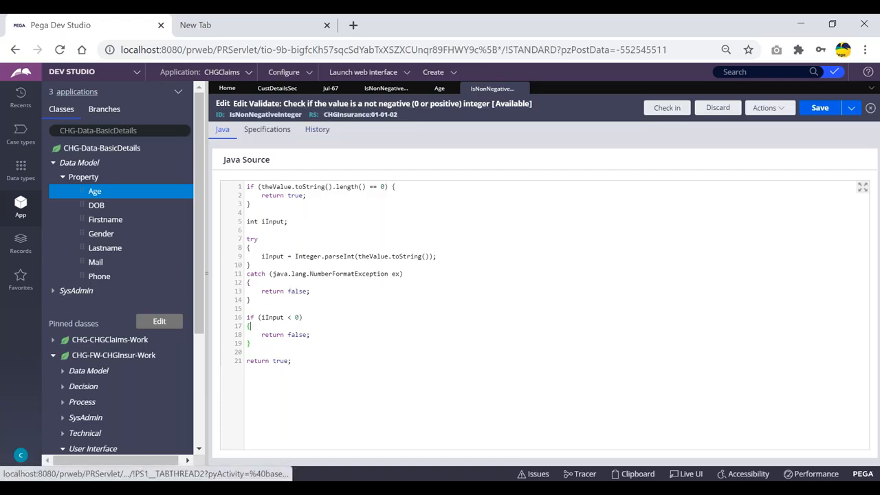
pyautogui.doubleClick(275, 115)
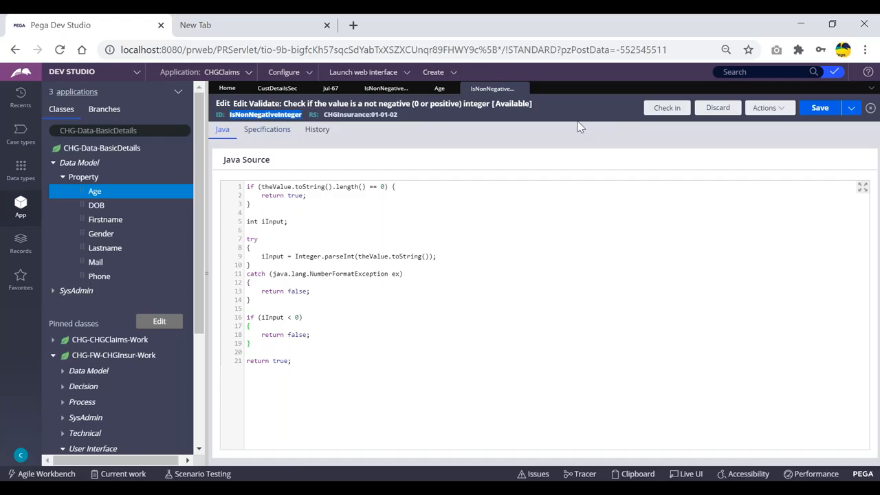
pyautogui.click(426, 115)
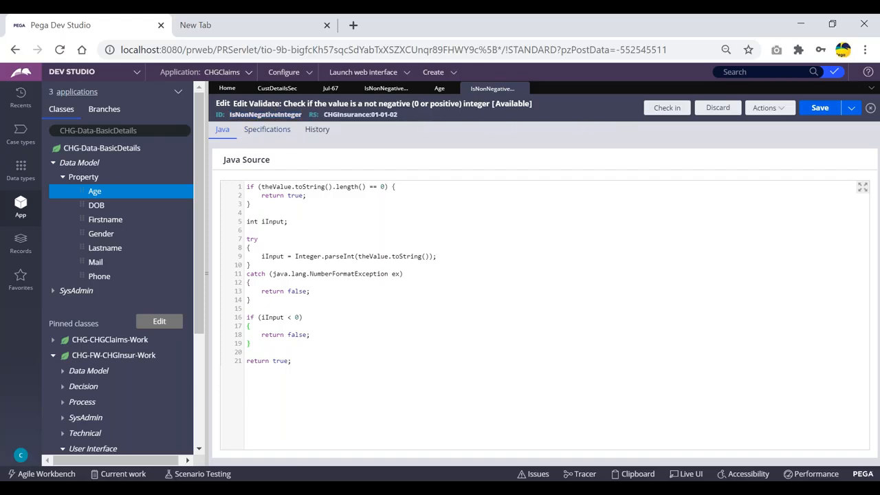
pyautogui.doubleClick(258, 114)
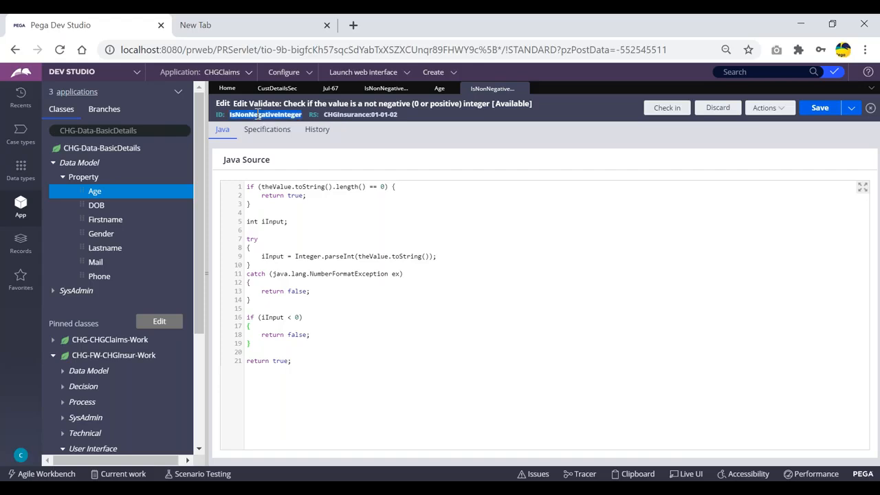
pyautogui.click(432, 126)
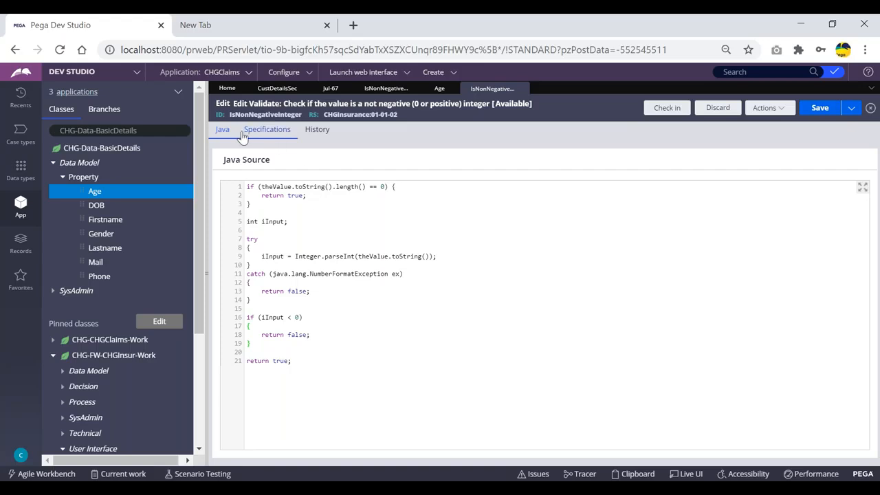
pyautogui.doubleClick(273, 188)
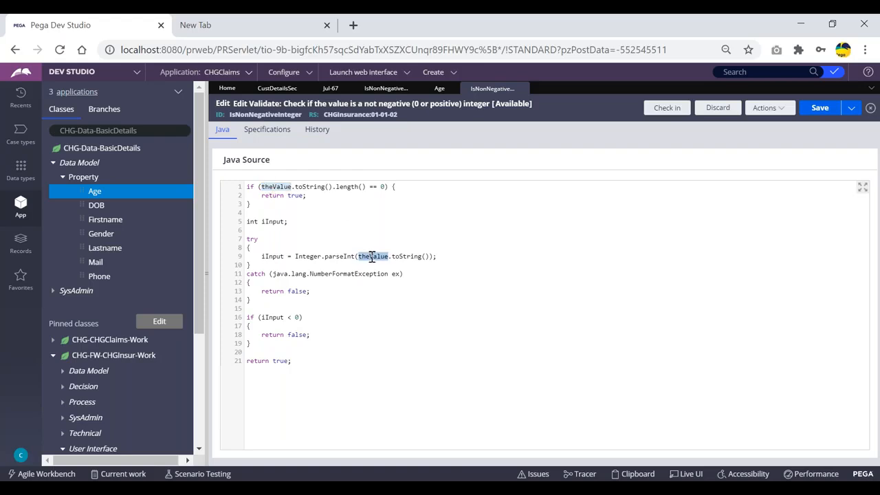
pyautogui.doubleClick(274, 256)
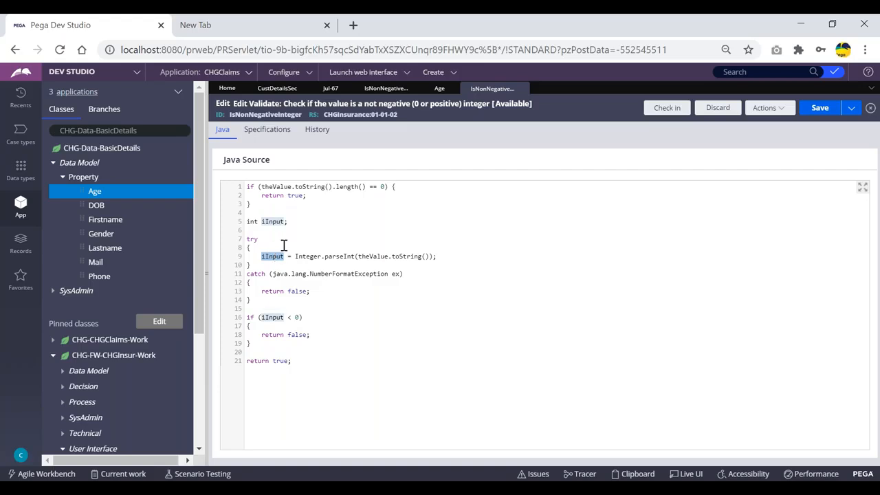
pyautogui.click(268, 317)
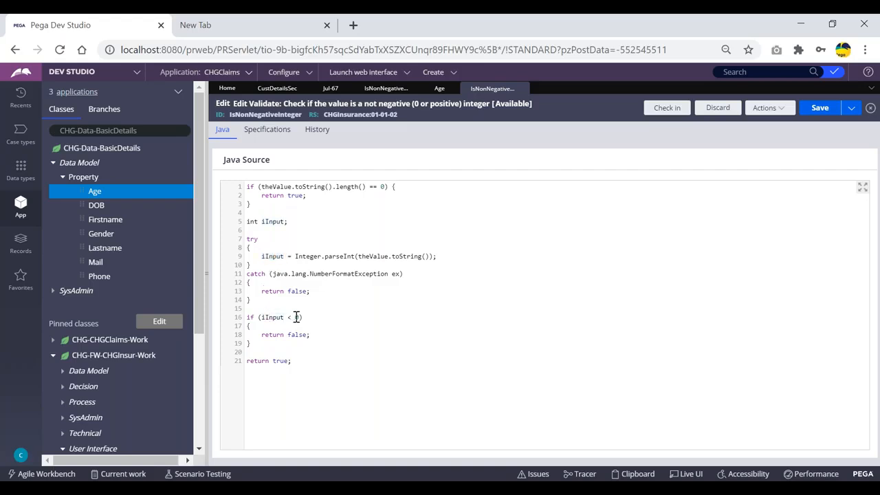
pyautogui.doubleClick(266, 114)
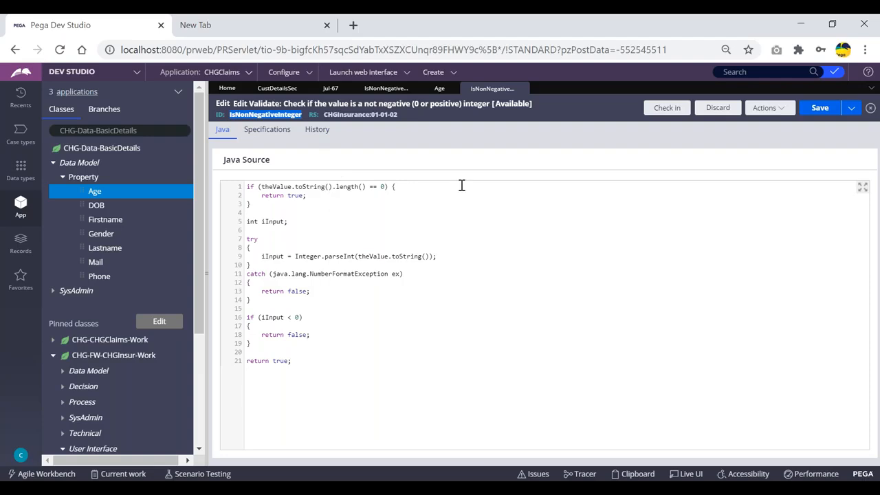
pyautogui.click(477, 153)
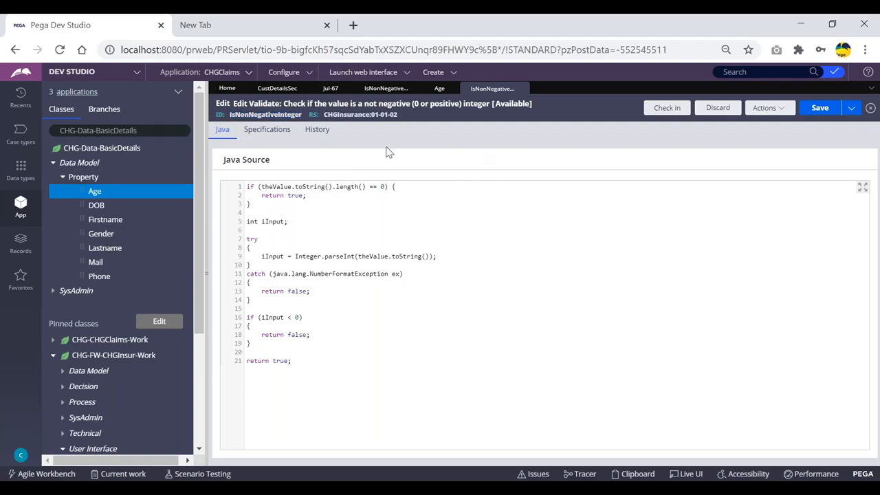
# - Point out where theValue and iInput are used, including the line 16 condition
pyautogui.doubleClick(275, 186)
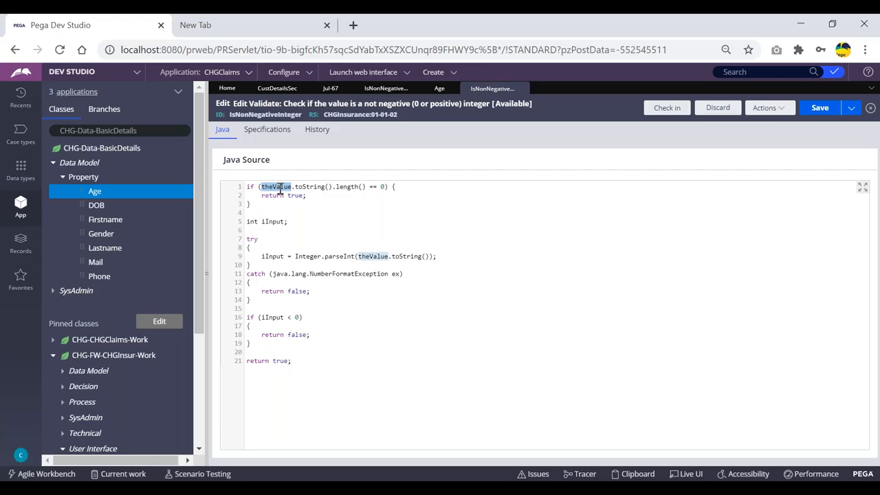
pyautogui.click(288, 195)
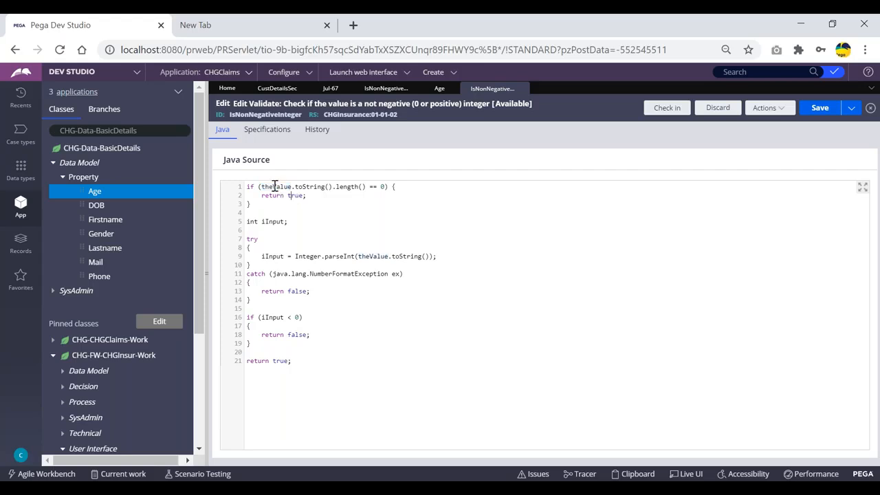
pyautogui.doubleClick(275, 187)
pyautogui.click(294, 195)
pyautogui.doubleClick(276, 186)
pyautogui.doubleClick(272, 256)
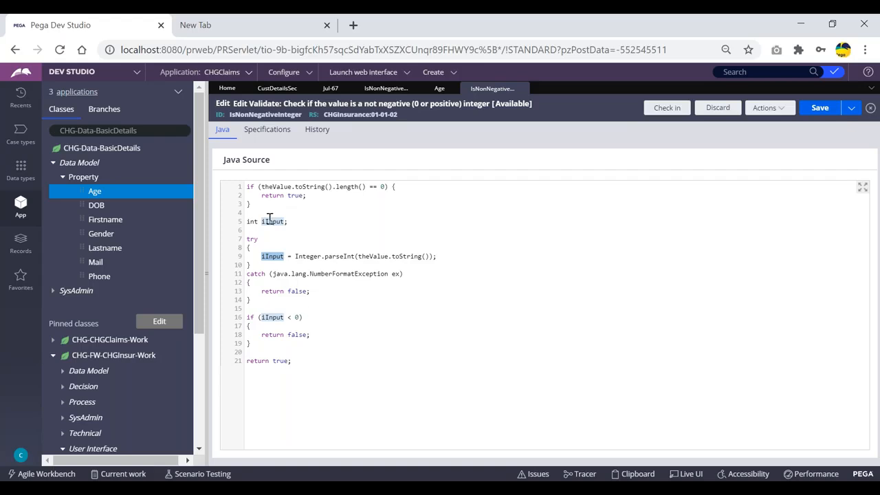
pyautogui.click(323, 204)
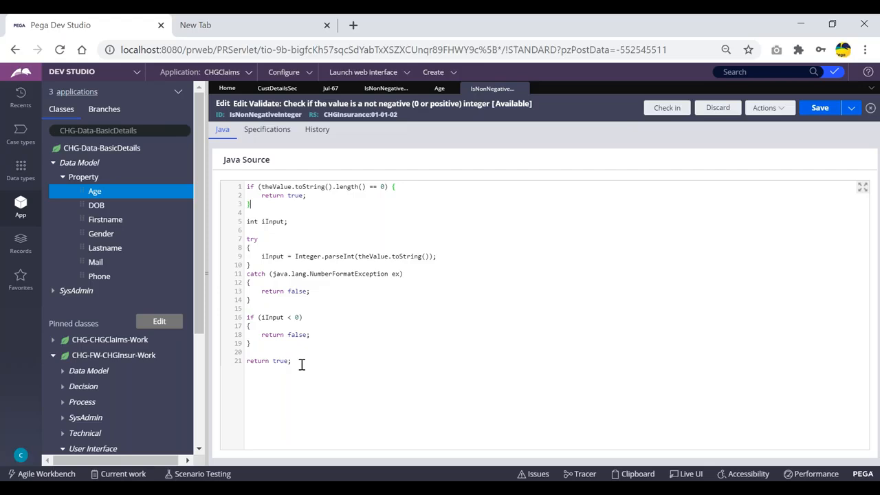
pyautogui.doubleClick(276, 186)
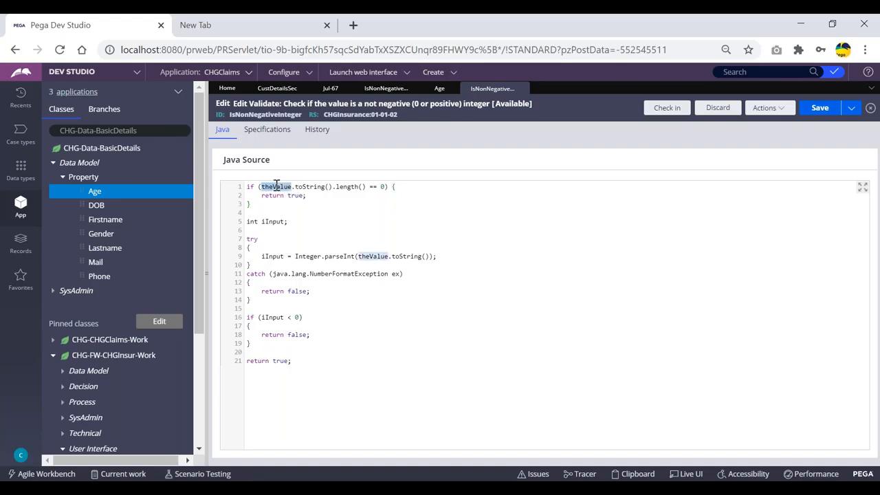
pyautogui.click(320, 198)
pyautogui.doubleClick(275, 186)
pyautogui.doubleClick(272, 318)
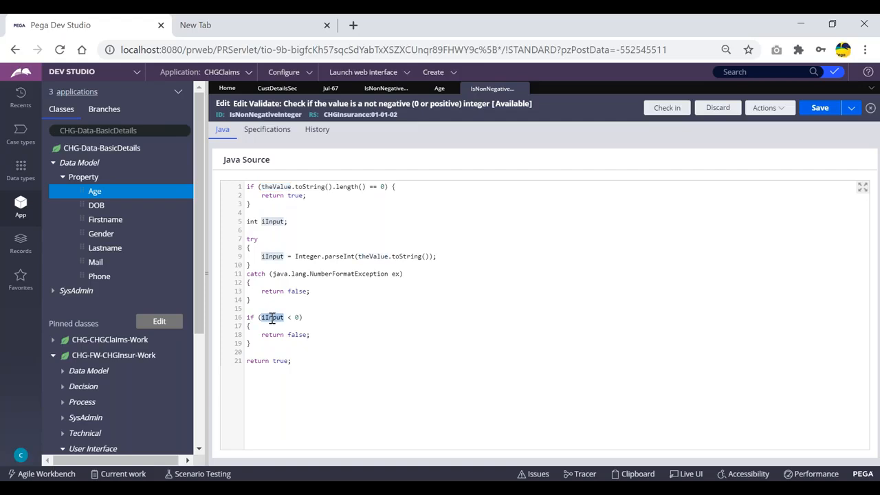
# - Change the line 16 check from 0 to 18 and add theProperty.addMessage("Minors are not allowed"); inside the if block
pyautogui.click(300, 317)
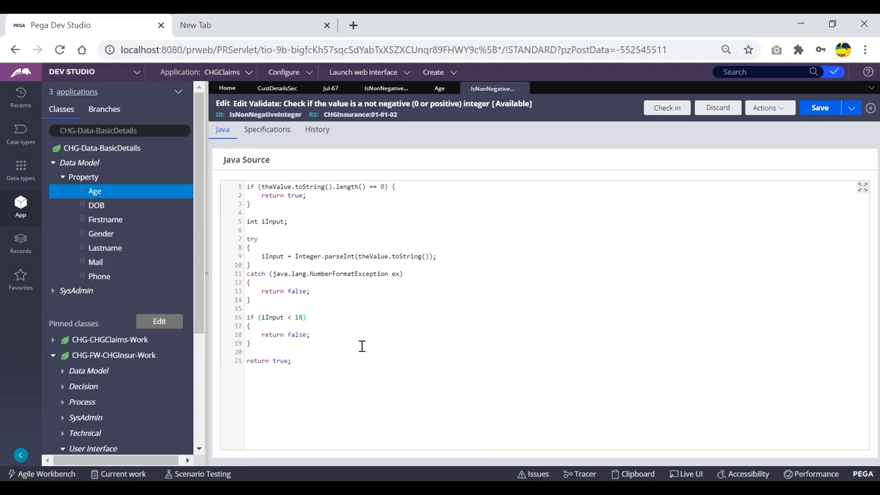
pyautogui.click(313, 319)
pyautogui.click(318, 322)
pyautogui.press('Return')
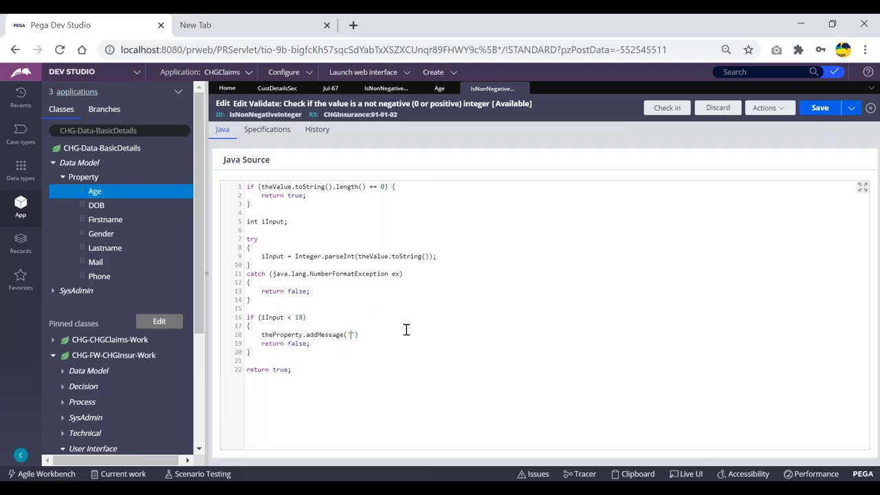
pyautogui.write('nors are not allowed')
# - Highlight theValue and iInput again in the edited source
pyautogui.doubleClick(273, 187)
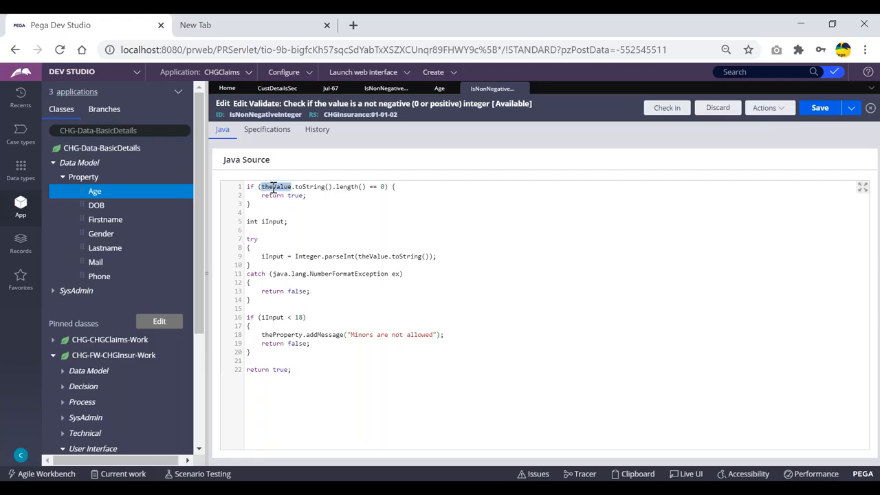
pyautogui.click(381, 209)
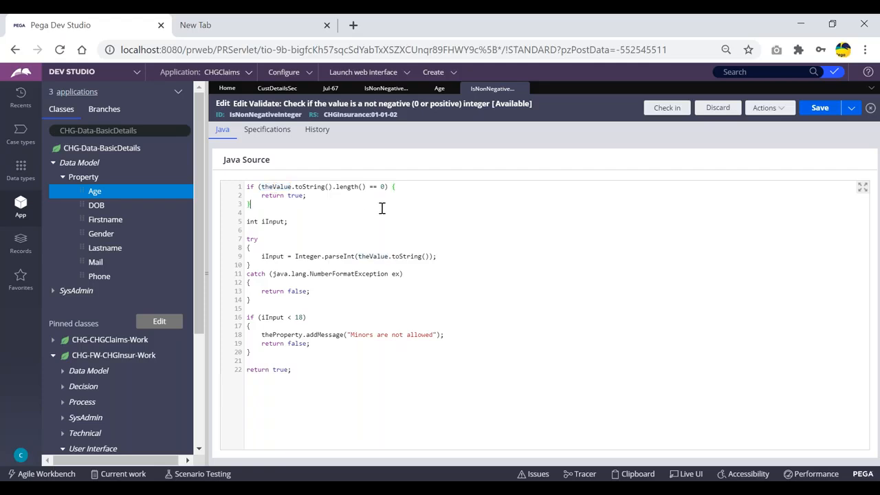
pyautogui.doubleClick(272, 256)
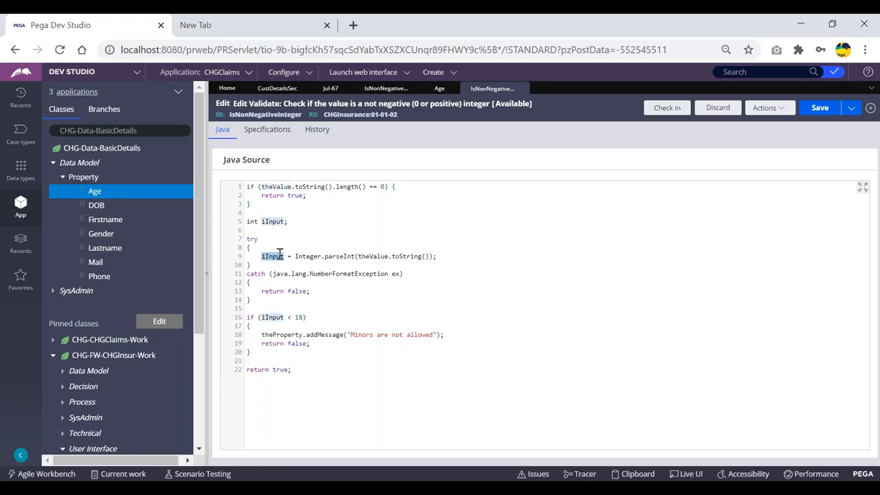
pyautogui.click(272, 317)
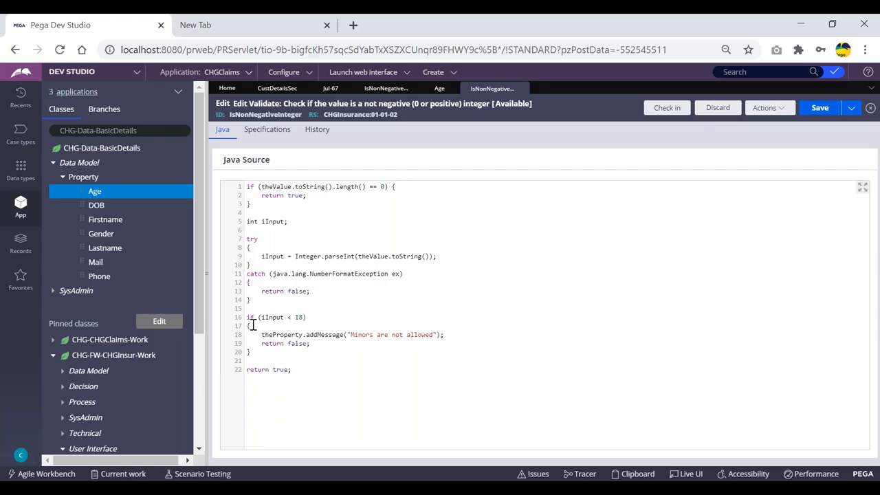
# - Review the new addMessage line, the if block and return true, then save the validate rule
pyautogui.moveTo(262, 337); pyautogui.dragTo(451, 339)
pyautogui.click(452, 337)
pyautogui.moveTo(253, 352); pyautogui.dragTo(246, 321)
pyautogui.click(455, 336)
pyautogui.moveTo(294, 371); pyautogui.dragTo(247, 369)
pyautogui.click(313, 215)
pyautogui.click(817, 108)
# - Clear the Age property's Use validate field and return to the IsNonNegativeInteger rule
pyautogui.click(439, 89)
pyautogui.click(275, 306)
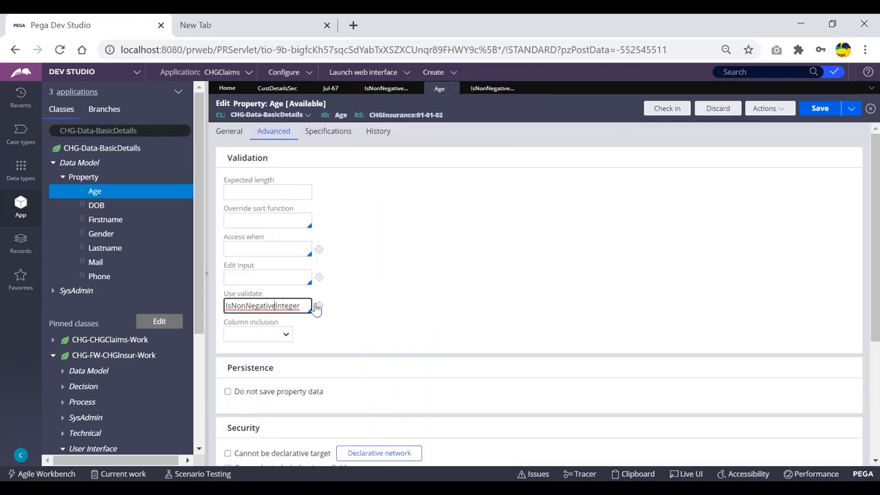
pyautogui.hotkey('ctrl', 'a')
pyautogui.press('BackSpace')
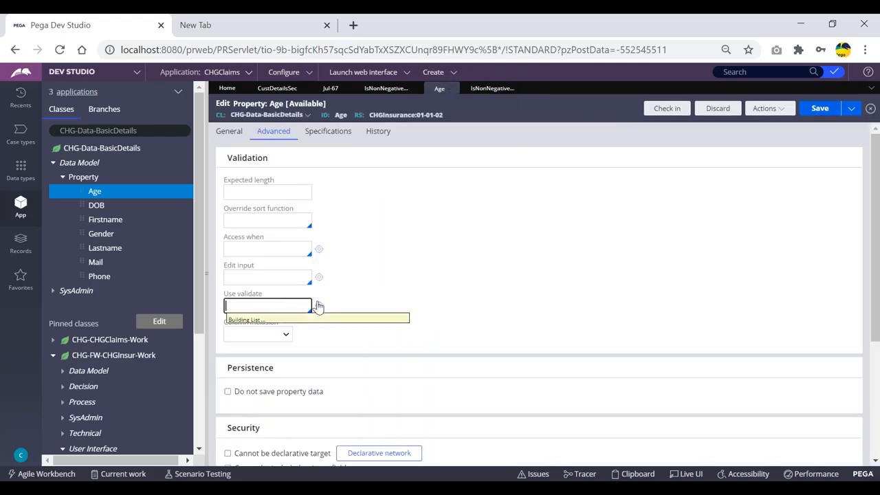
pyautogui.press('Down')
pyautogui.click(480, 121)
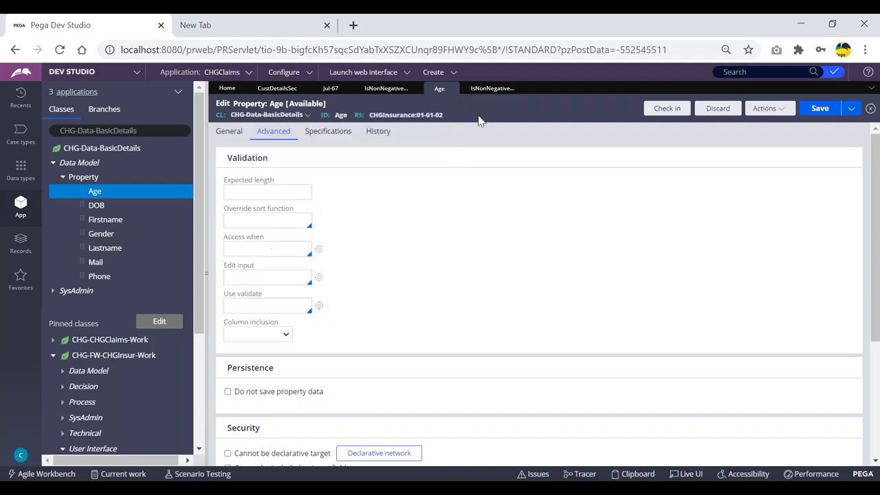
pyautogui.click(493, 88)
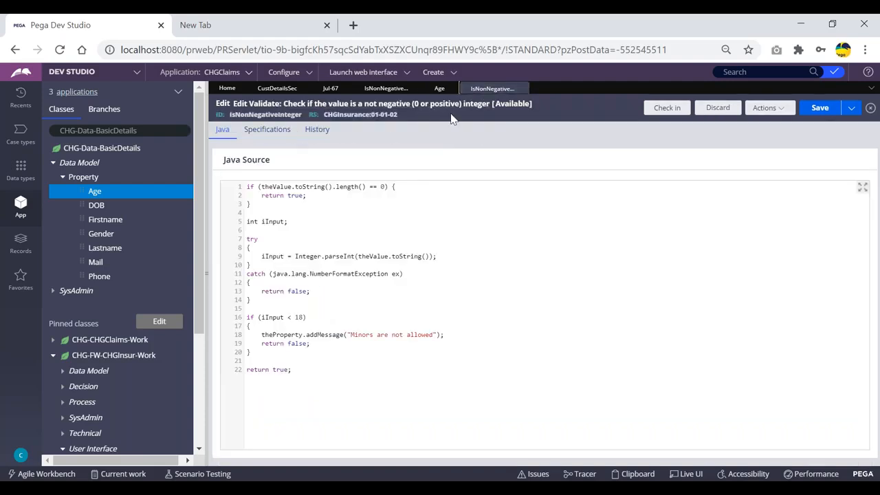
# - Save As a copy labelled ValidateAge, create and open it, then close the original IsNonNegativeInteger tab
pyautogui.click(851, 110)
pyautogui.click(774, 122)
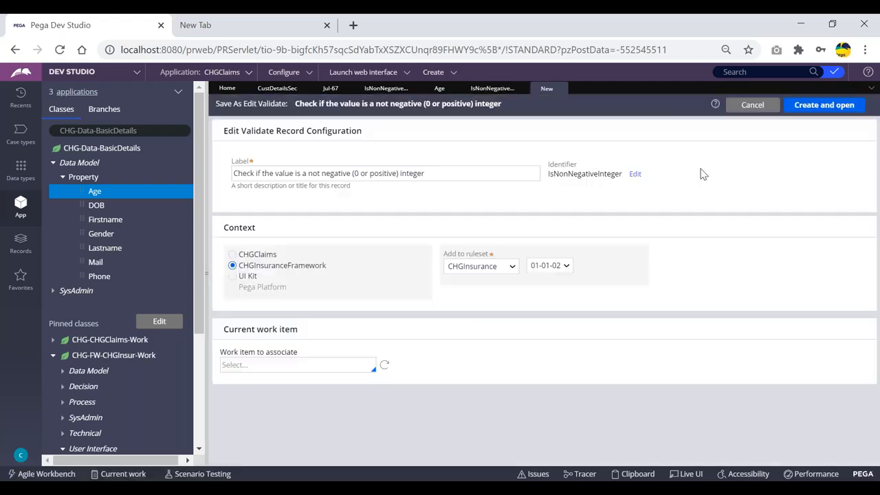
pyautogui.click(445, 175)
pyautogui.moveTo(445, 174); pyautogui.dragTo(206, 176)
pyautogui.write('ValidateA')
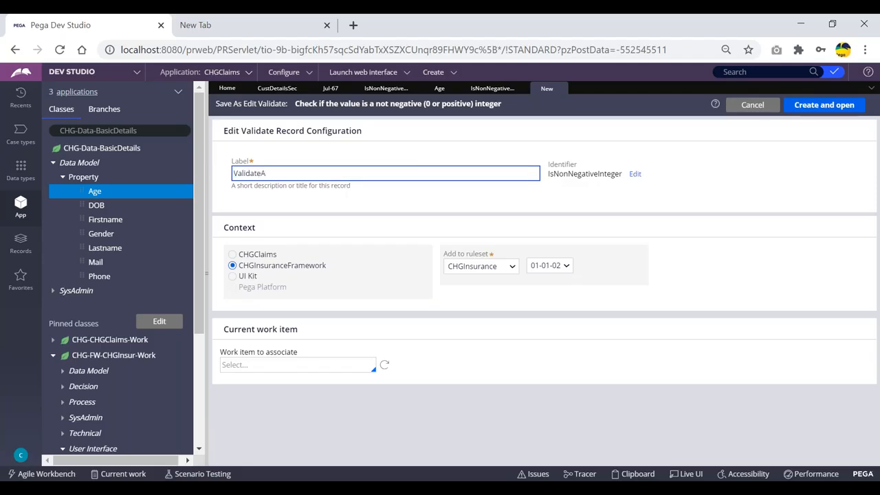
pyautogui.write('g')
pyautogui.click(818, 107)
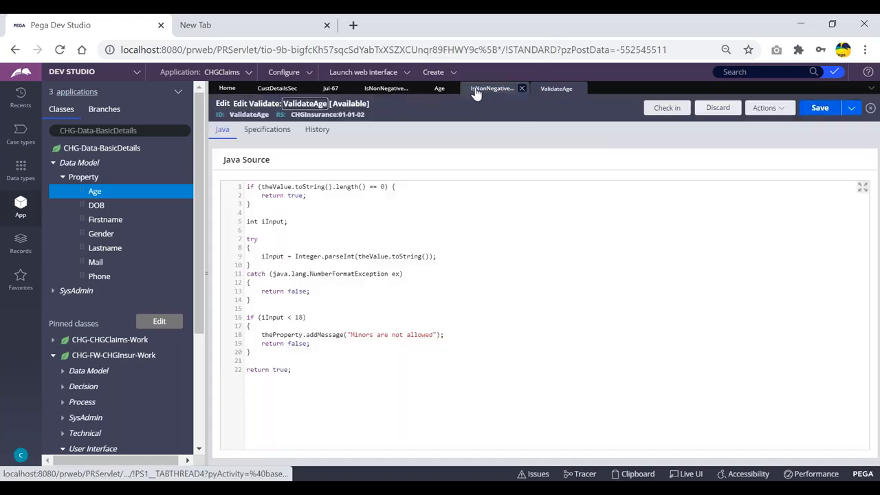
pyautogui.click(509, 89)
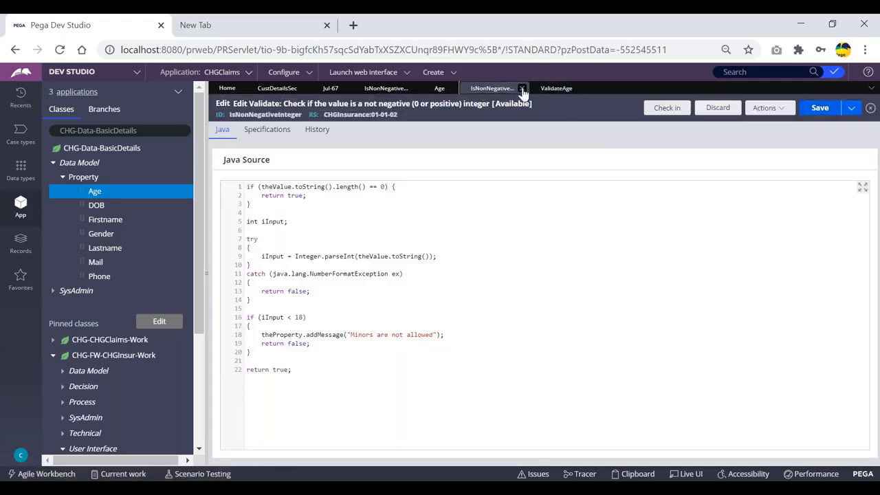
pyautogui.click(522, 89)
# - Save ValidateAge, then set the Age property's Use validate to ValidateAge and save the property
pyautogui.click(824, 110)
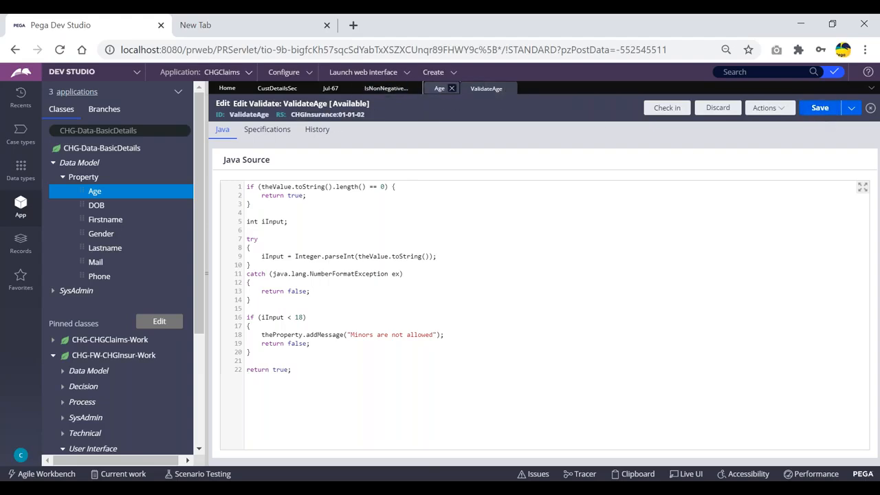
pyautogui.click(440, 88)
pyautogui.click(261, 307)
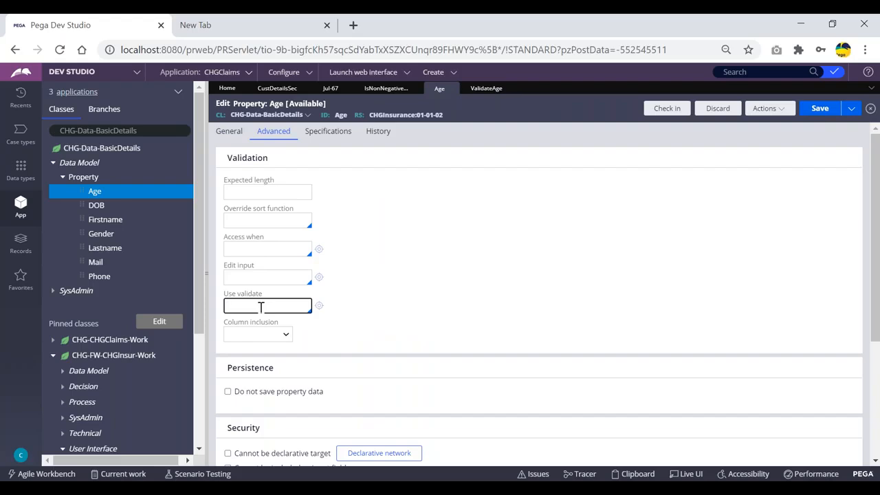
pyautogui.write('V')
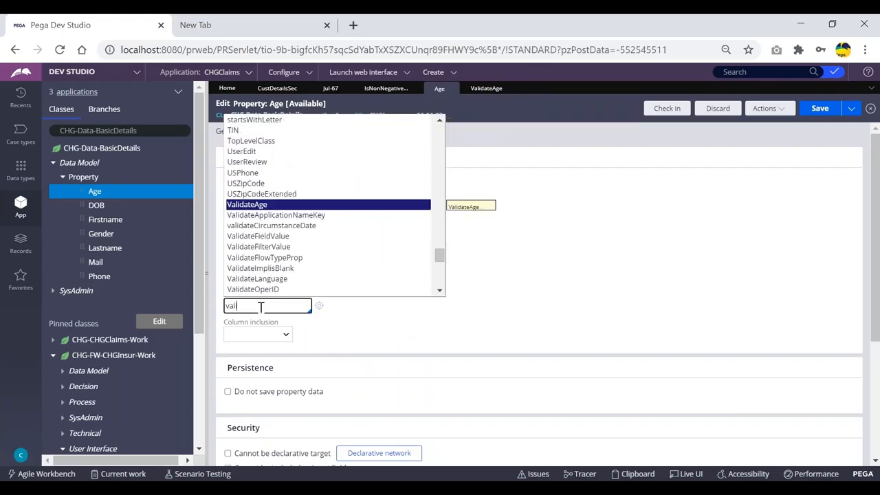
pyautogui.write('ali')
pyautogui.press('Return')
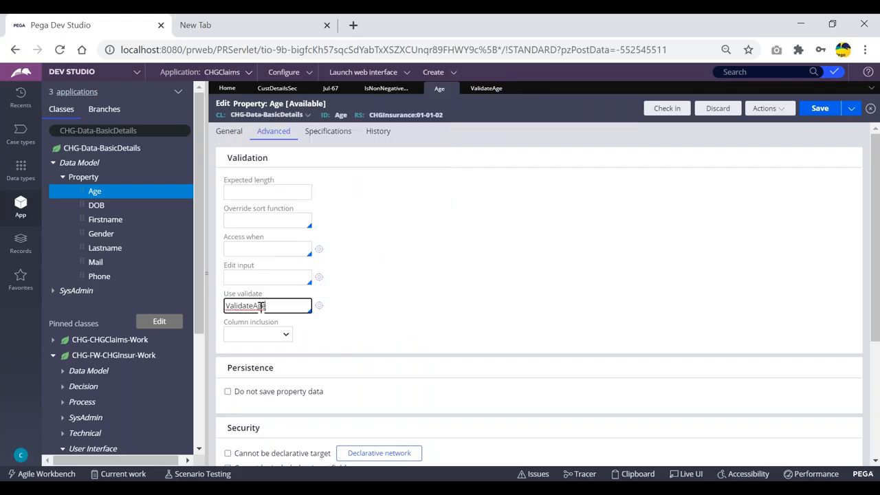
pyautogui.click(820, 117)
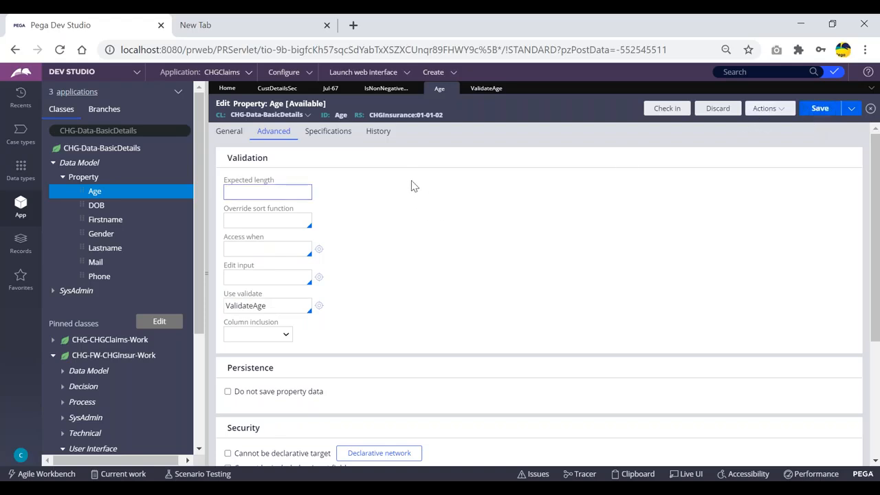
# - Close the other IsNonNegativeInteger tab, discarding its changes, and return to the Jul-67 case's actions
pyautogui.click(386, 88)
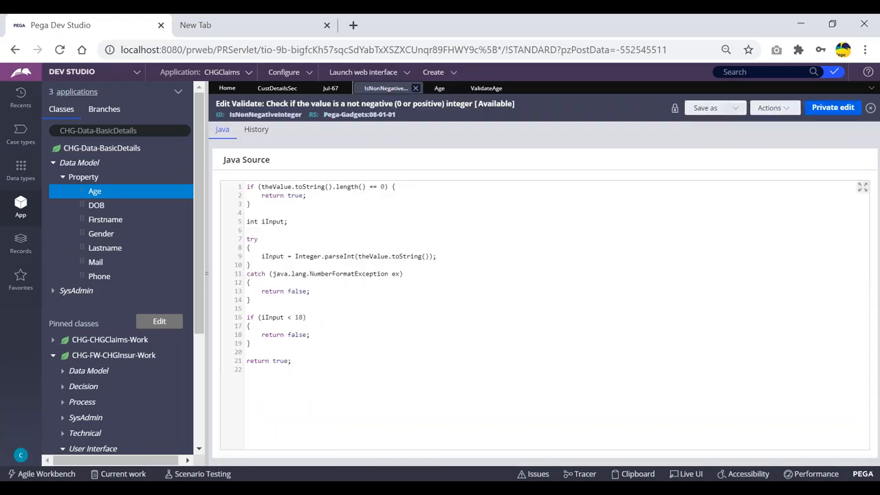
pyautogui.click(415, 88)
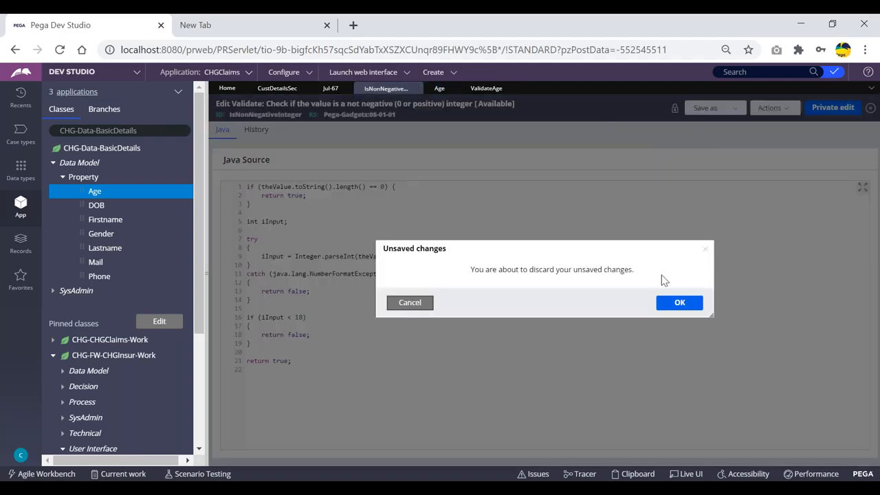
pyautogui.click(684, 304)
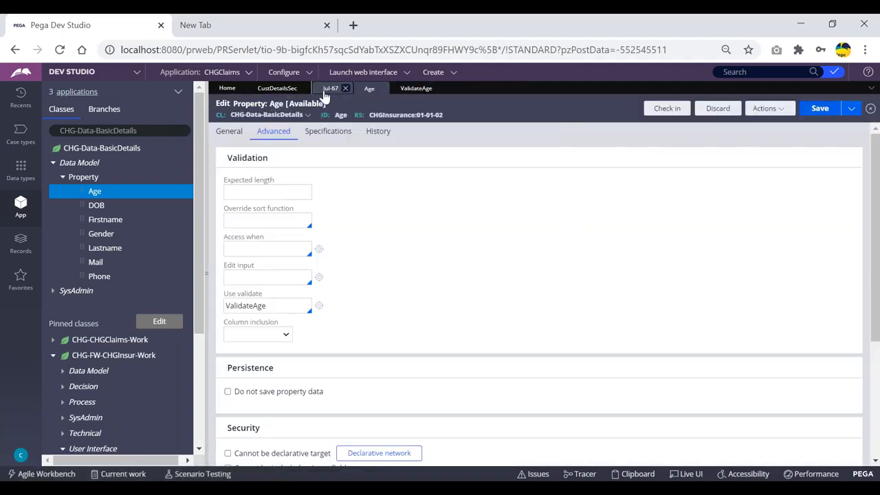
pyautogui.click(331, 88)
pyautogui.click(828, 108)
# - Refresh the Jul-67 case, enter Age 11, submit, and dismiss the flagged-fields alert
pyautogui.click(809, 127)
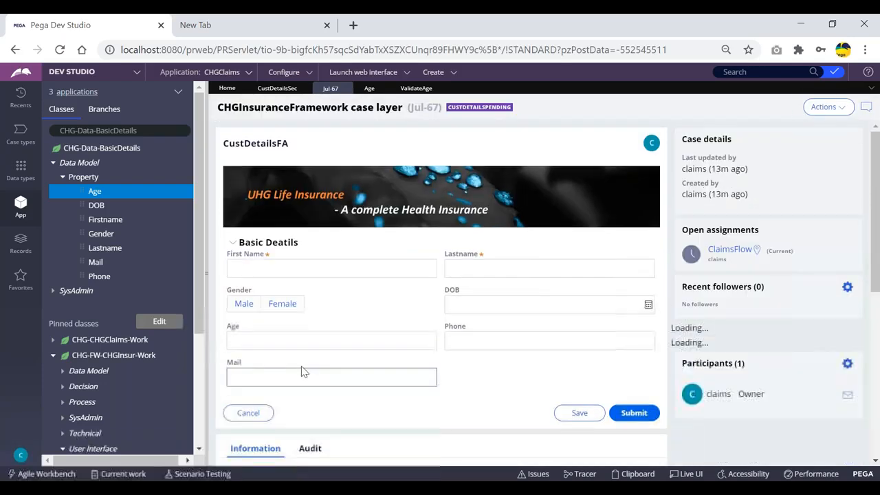
pyautogui.click(305, 341)
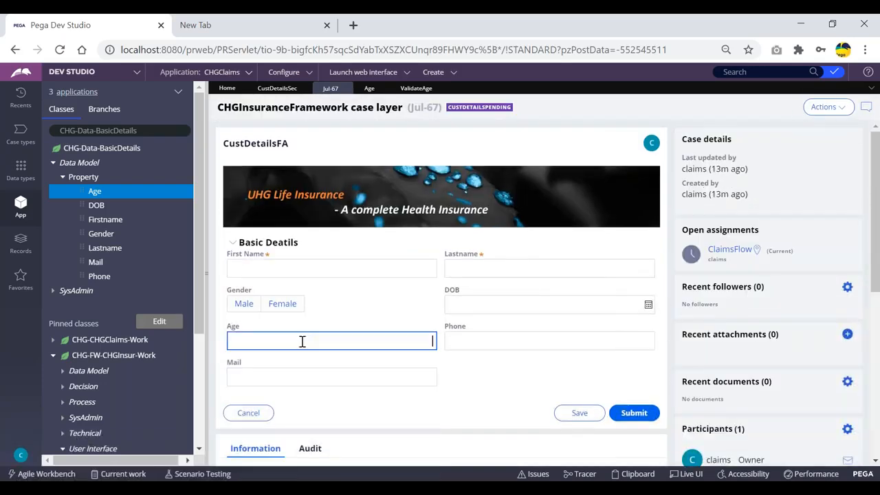
pyautogui.write('11')
pyautogui.press('Tab')
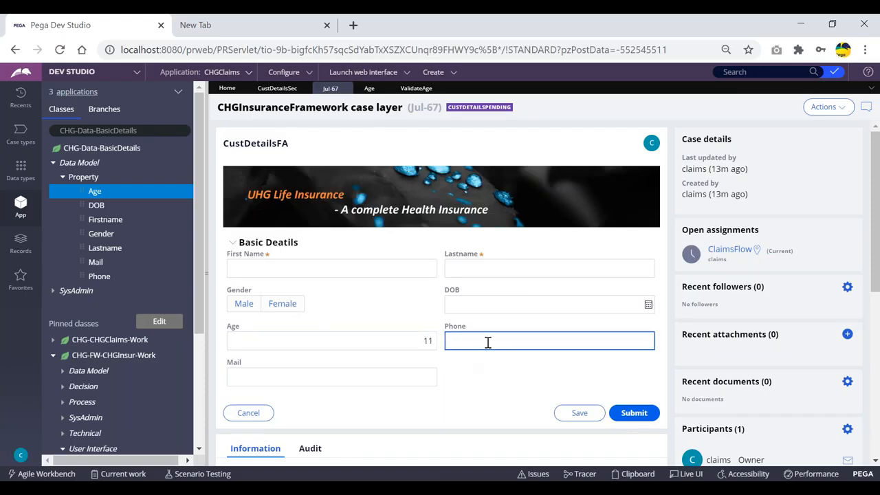
pyautogui.press('Tab')
pyautogui.press('Tab')
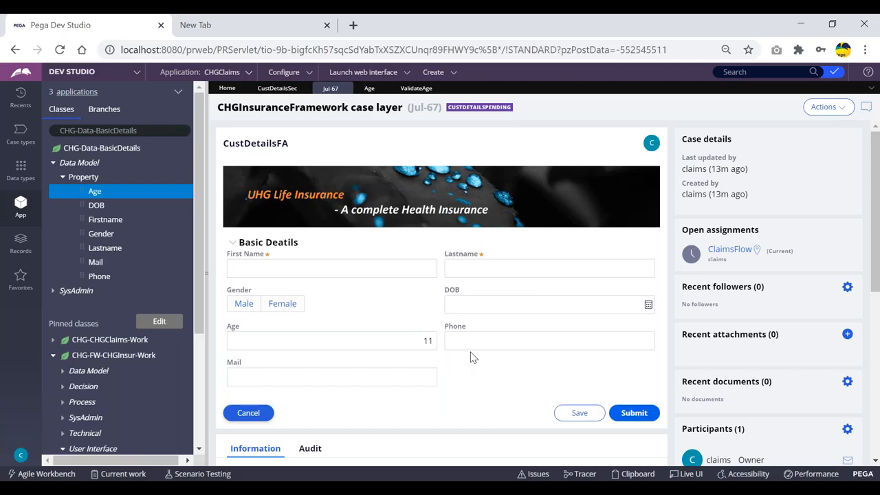
pyautogui.click(620, 412)
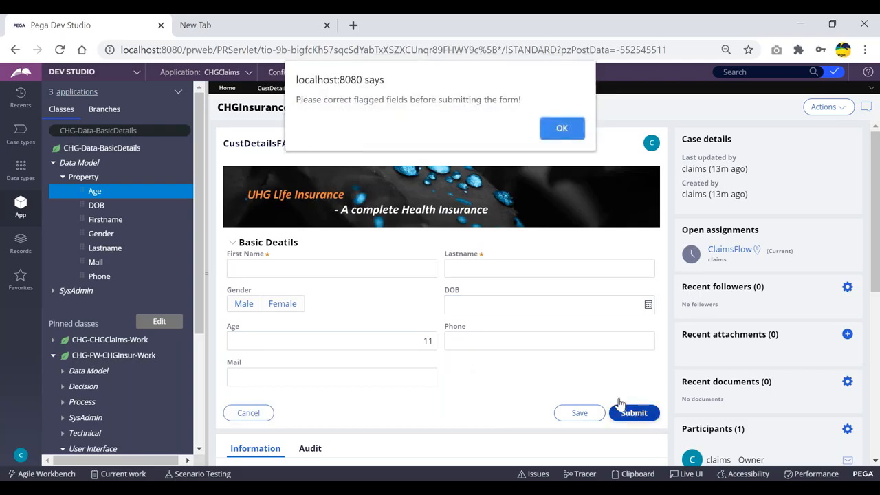
pyautogui.click(562, 129)
# - Fill in placeholder First Name and Lastname values and submit the form again
pyautogui.click(303, 265)
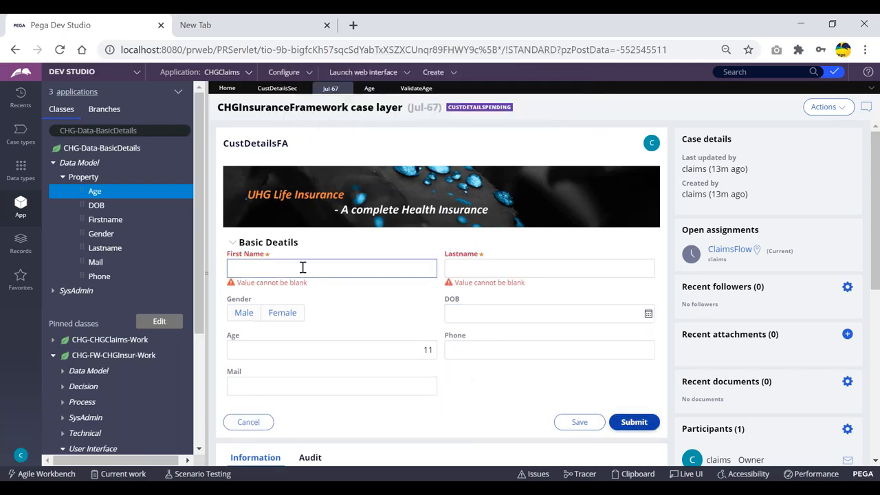
pyautogui.write('asds')
pyautogui.click(502, 270)
pyautogui.write('sdfdsf')
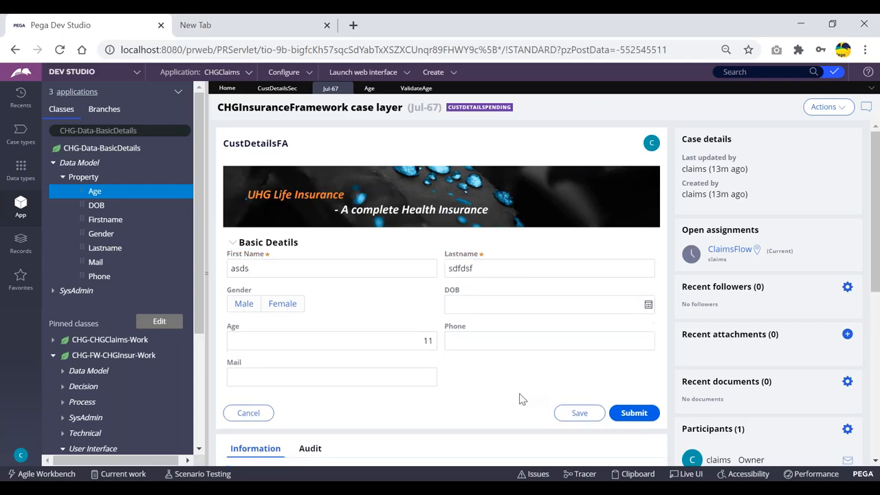
pyautogui.click(636, 412)
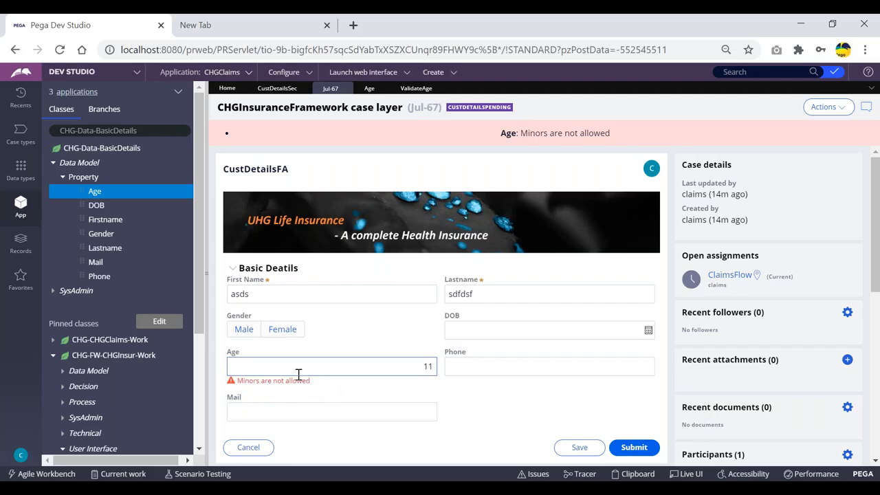
# - Move between the Age and Mail fields on the Jul-67 form
pyautogui.click(411, 369)
pyautogui.press('Tab')
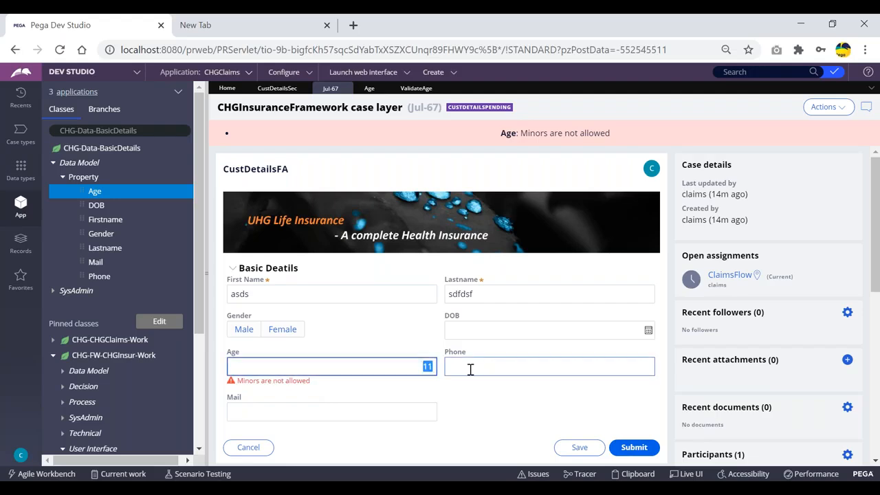
pyautogui.click(411, 370)
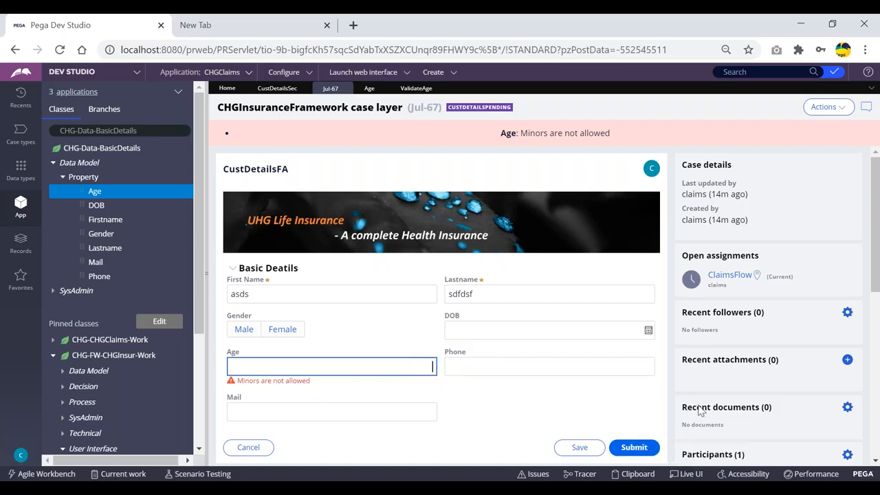
pyautogui.click(490, 391)
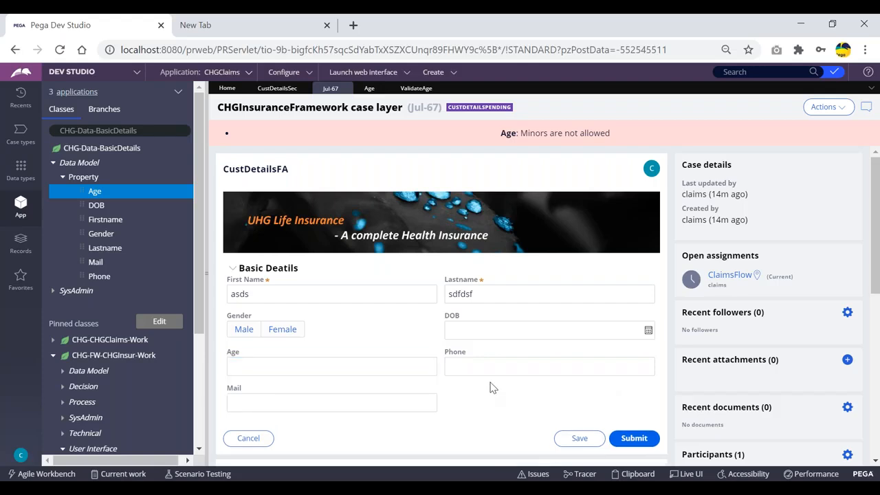
pyautogui.click(427, 396)
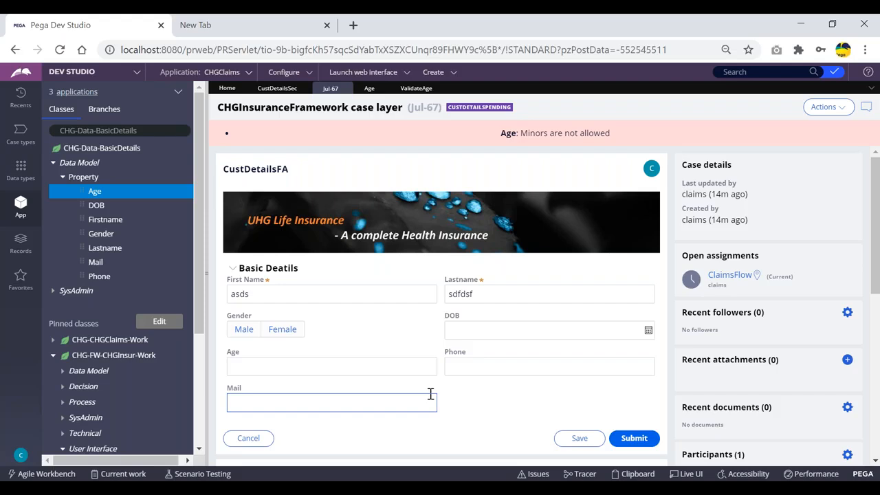
pyautogui.click(311, 365)
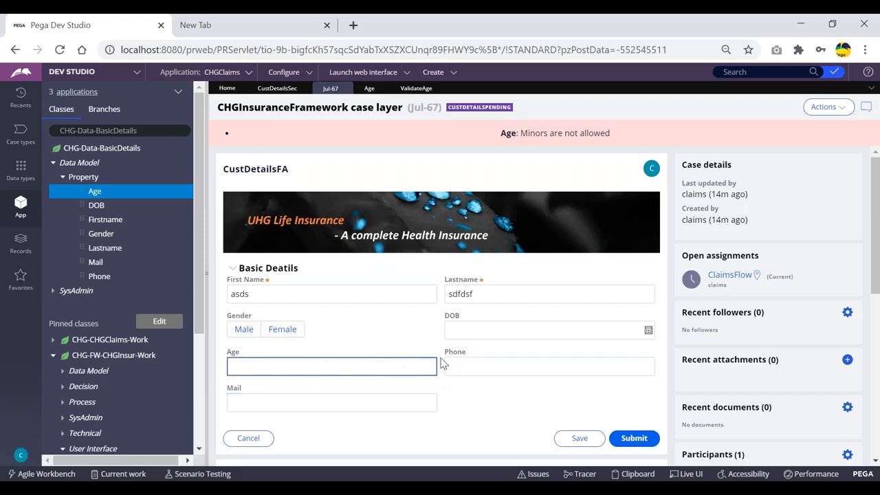
# - Set DOB to 7/31/2020 with the date picker and turn on Live UI
pyautogui.click(531, 327)
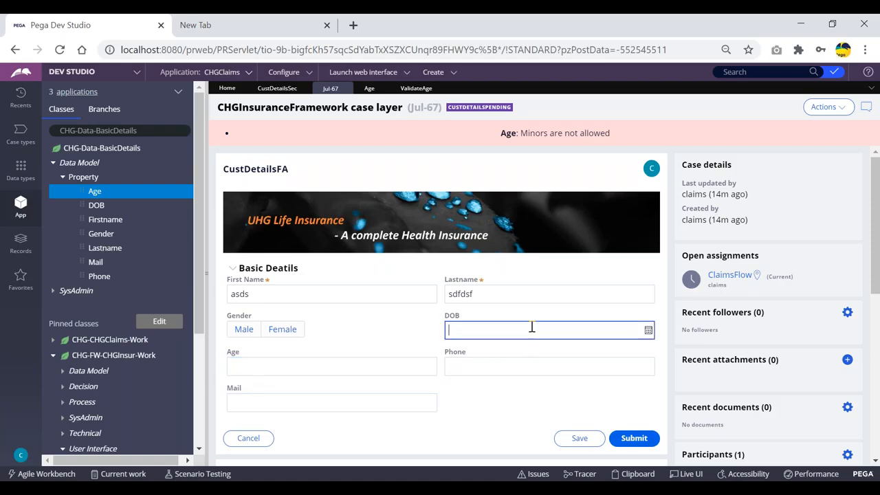
pyautogui.click(647, 330)
pyautogui.click(504, 279)
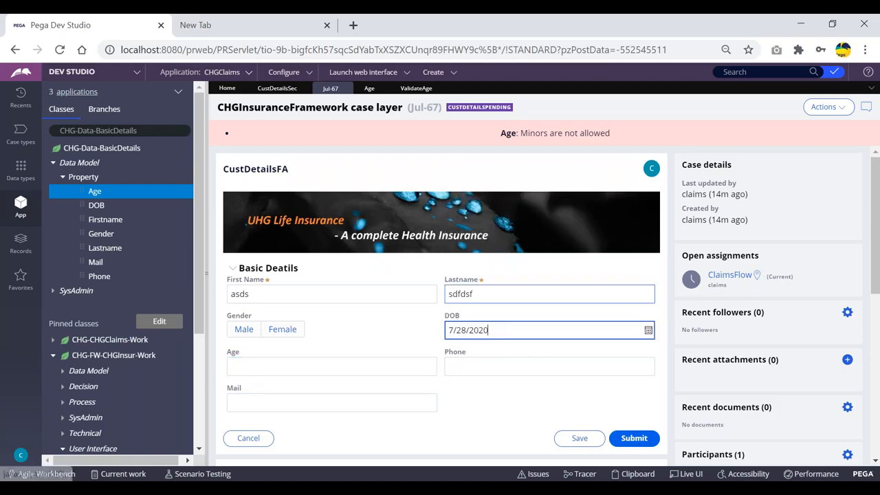
pyautogui.click(648, 331)
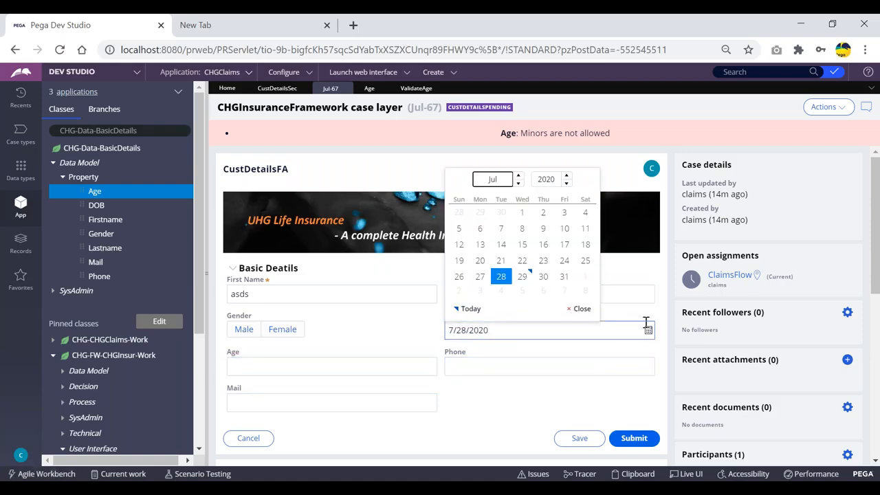
pyautogui.click(564, 276)
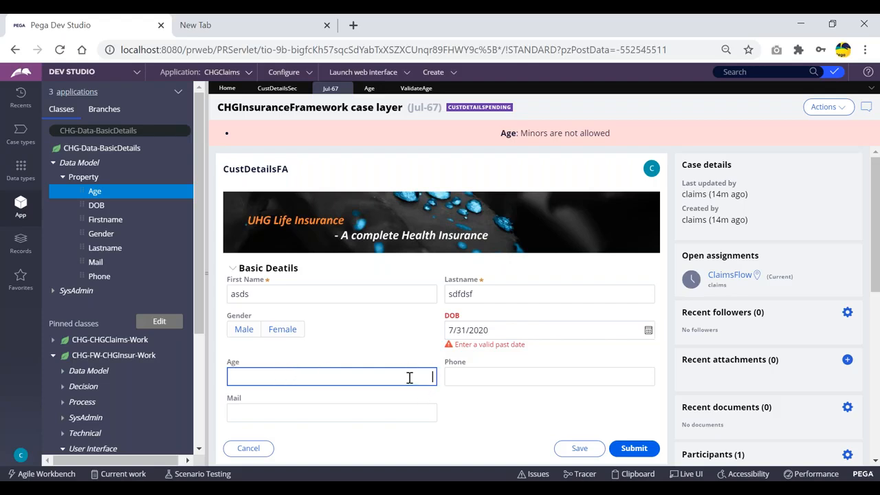
pyautogui.click(689, 474)
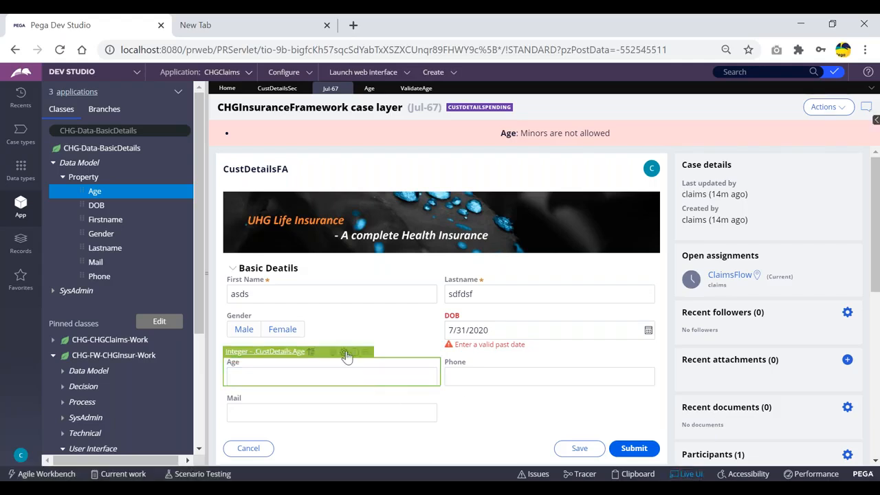
# - Try adding an event or action on the Age cell's Actions tab, dismiss the alerts, and cancel
pyautogui.click(346, 354)
pyautogui.click(493, 195)
pyautogui.click(411, 282)
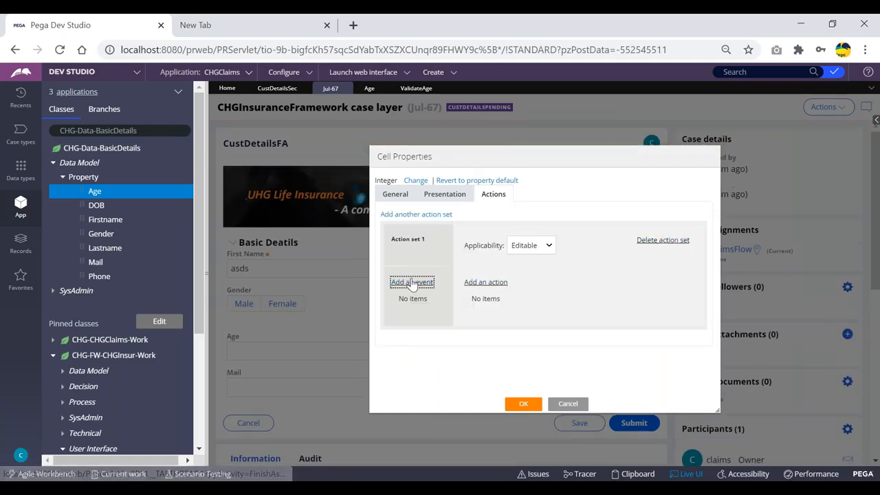
pyautogui.click(558, 134)
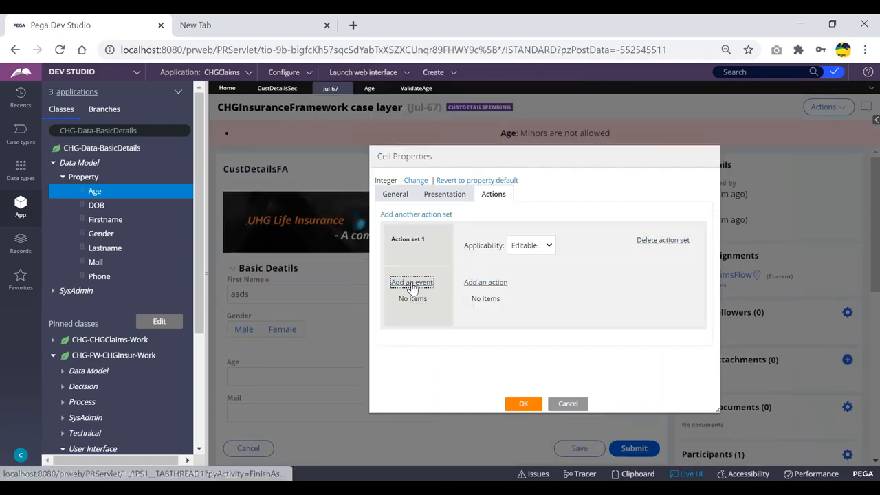
pyautogui.click(412, 281)
pyautogui.click(543, 132)
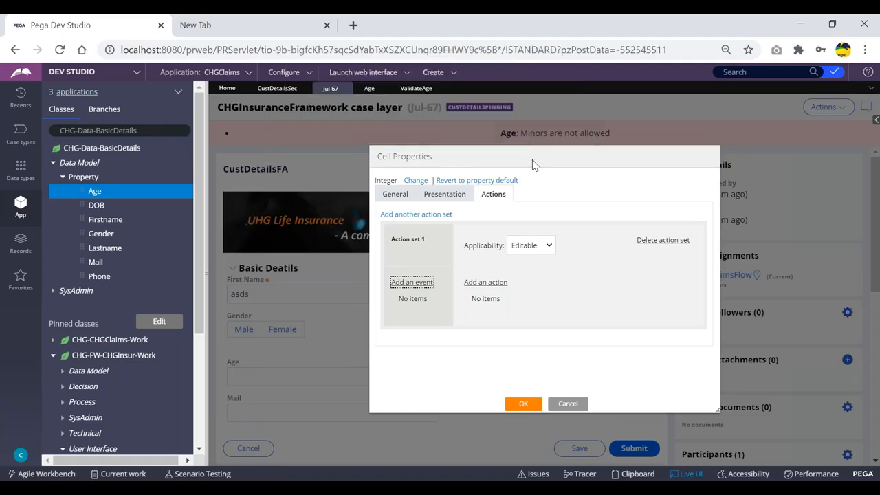
pyautogui.click(478, 283)
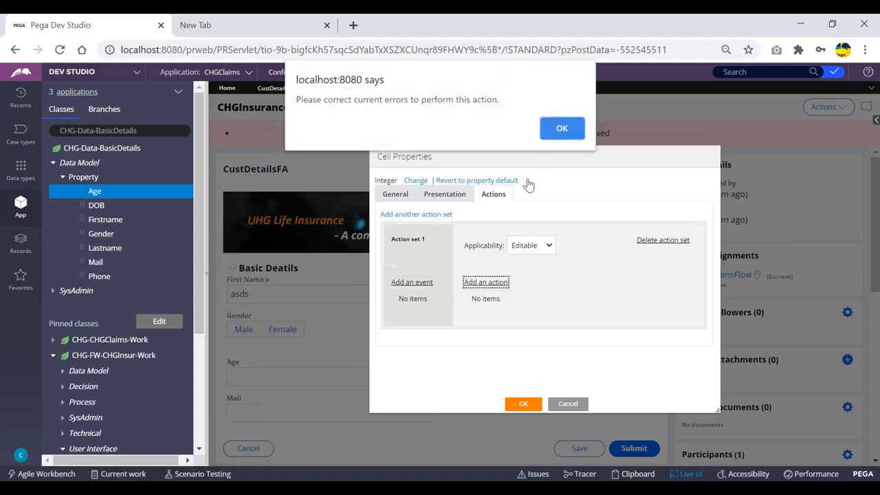
pyautogui.click(560, 129)
pyautogui.click(566, 405)
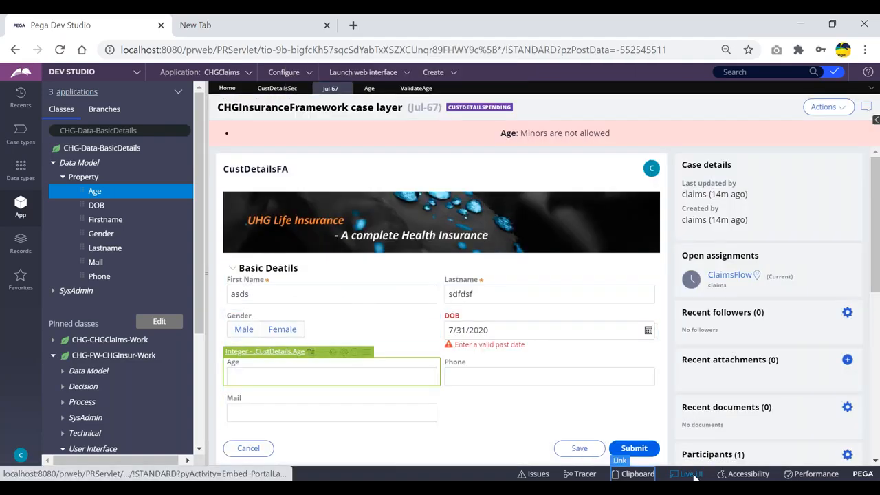
# - Change DOB to 7/14/2020, then retry creating an Age action set and cancel
pyautogui.click(648, 330)
pyautogui.click(504, 246)
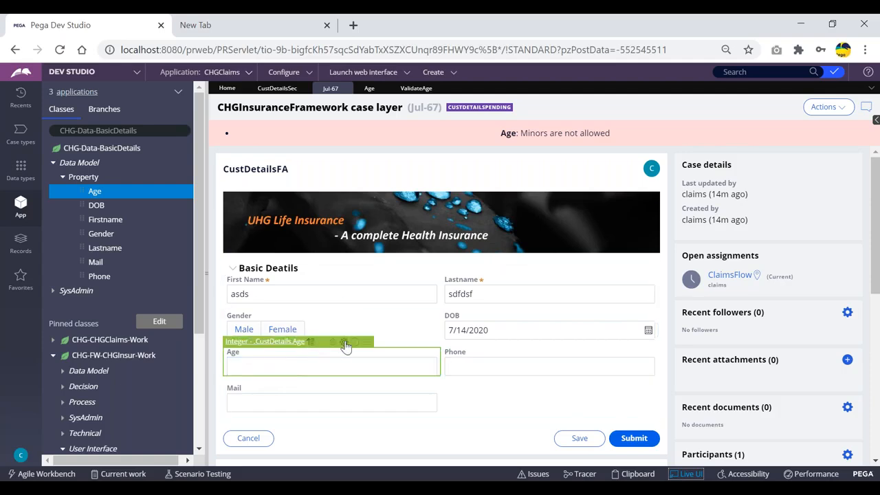
pyautogui.click(346, 343)
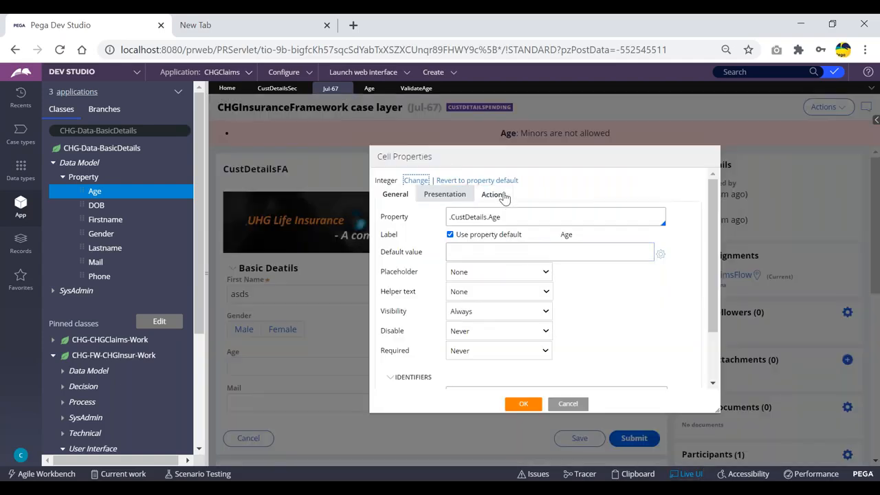
pyautogui.click(493, 195)
pyautogui.click(419, 214)
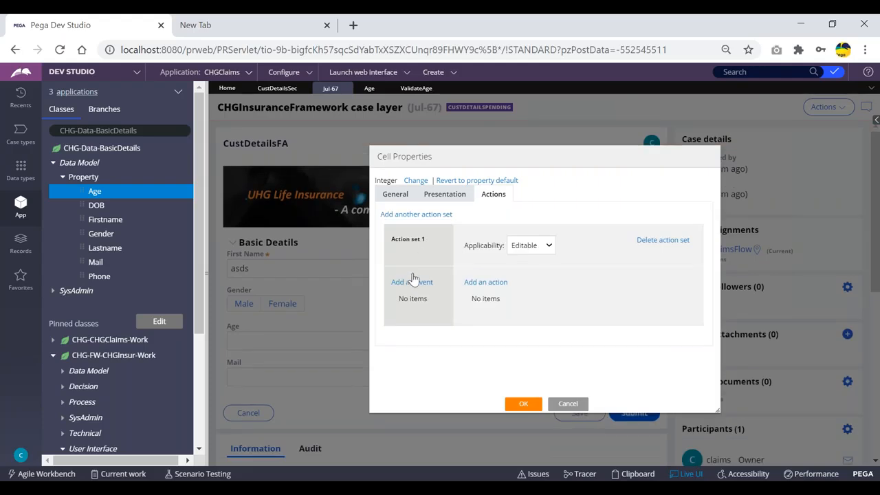
pyautogui.click(411, 283)
pyautogui.click(562, 129)
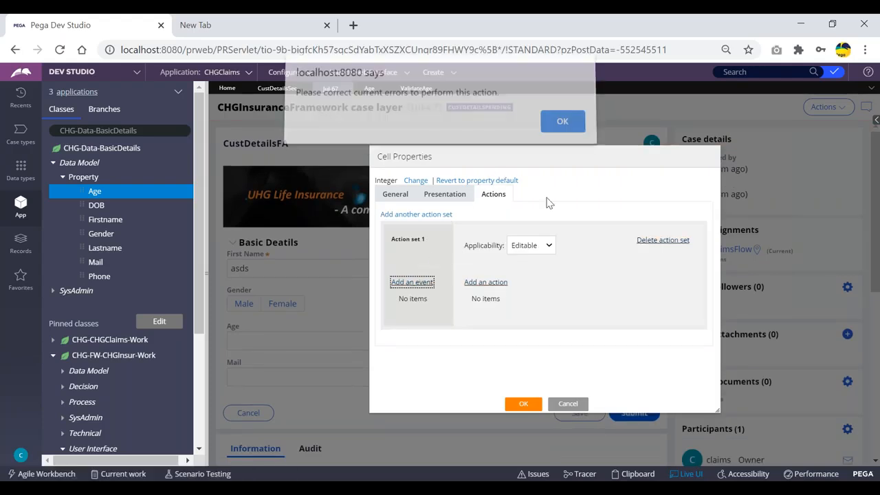
pyautogui.click(567, 404)
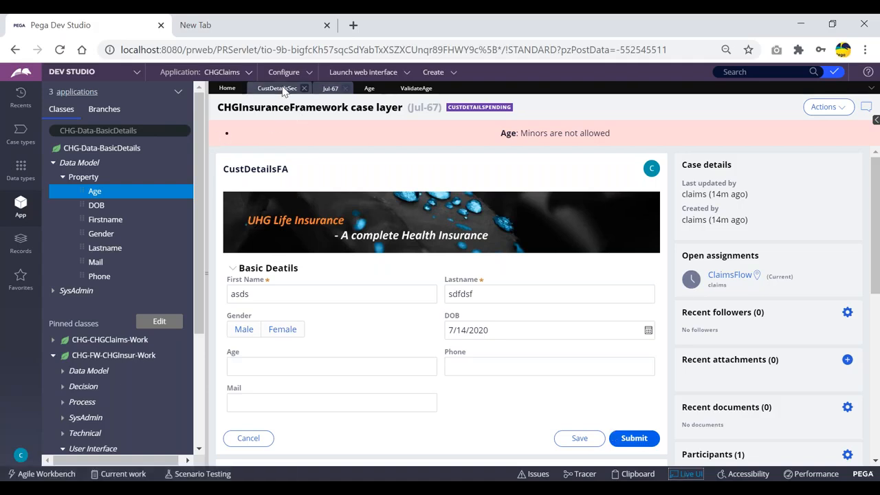
# - Select CustDetailsSec in the explorer, reload the portal and switch to Dev Studio
pyautogui.scroll(-5, 114, 363)
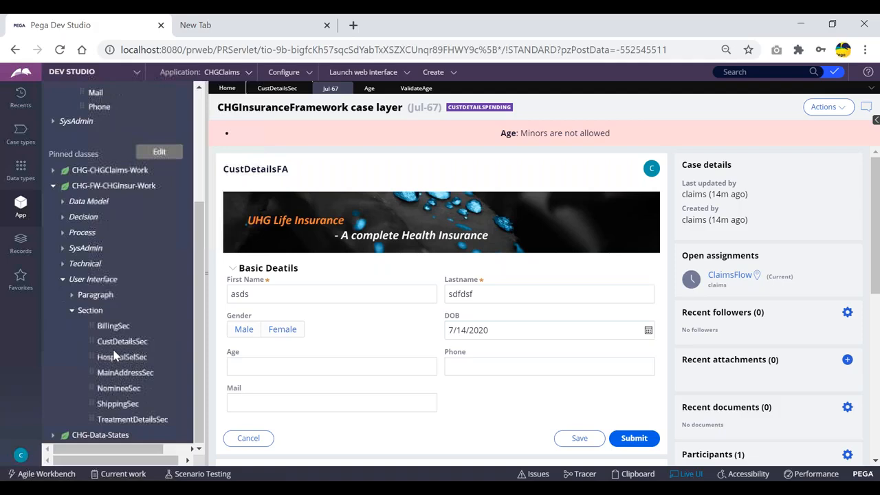
pyautogui.click(119, 344)
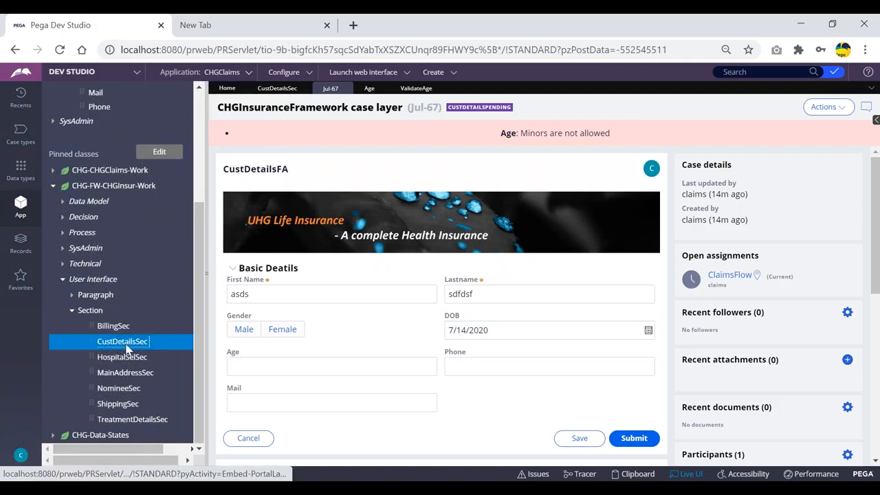
pyautogui.click(434, 288)
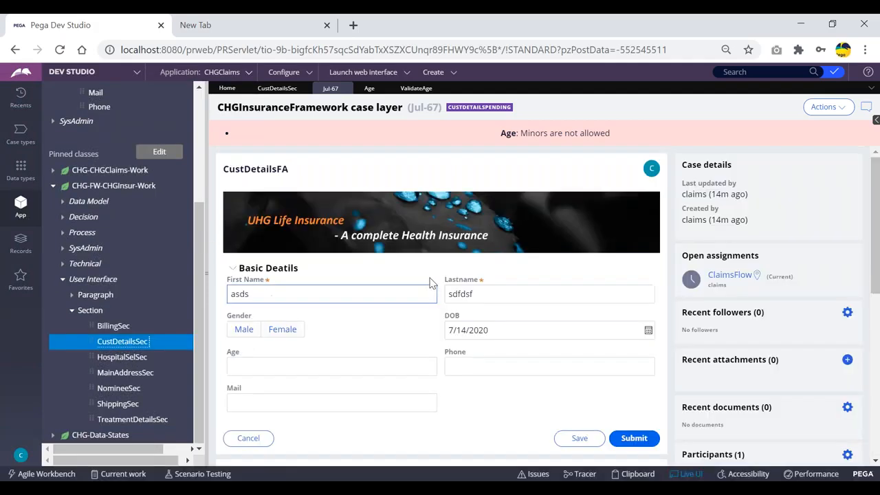
pyautogui.click(59, 50)
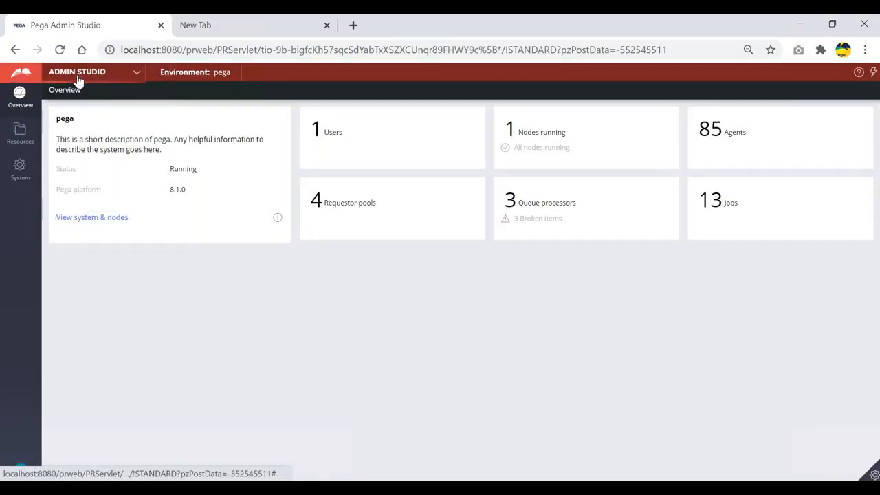
pyautogui.click(76, 77)
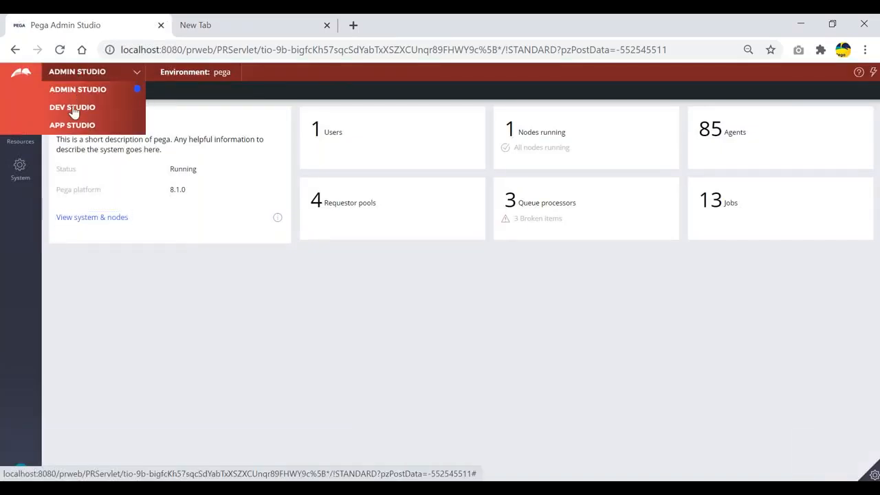
pyautogui.click(74, 107)
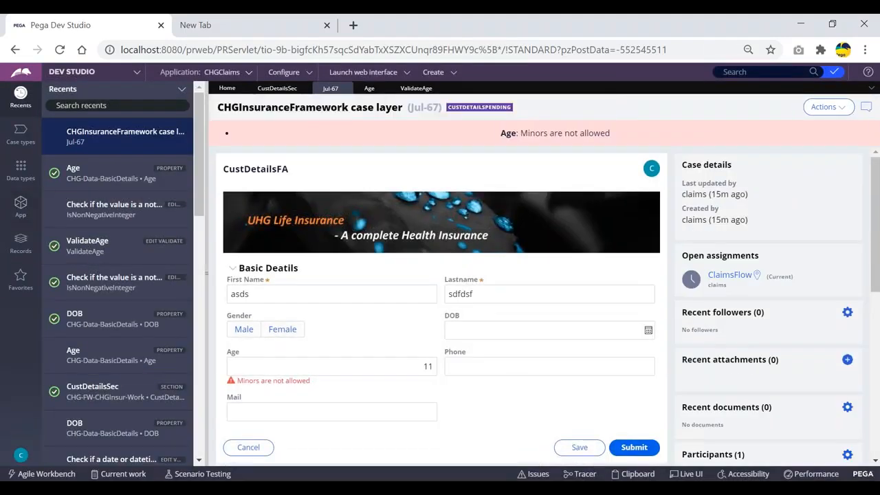
# - Open the CustDetailsSec section rule, show the App Explorer, and open the operator menu
pyautogui.click(277, 88)
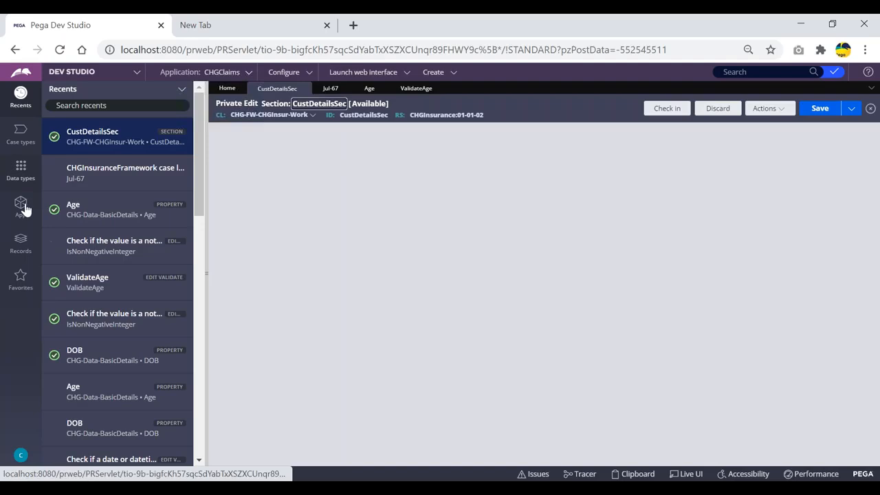
pyautogui.click(21, 206)
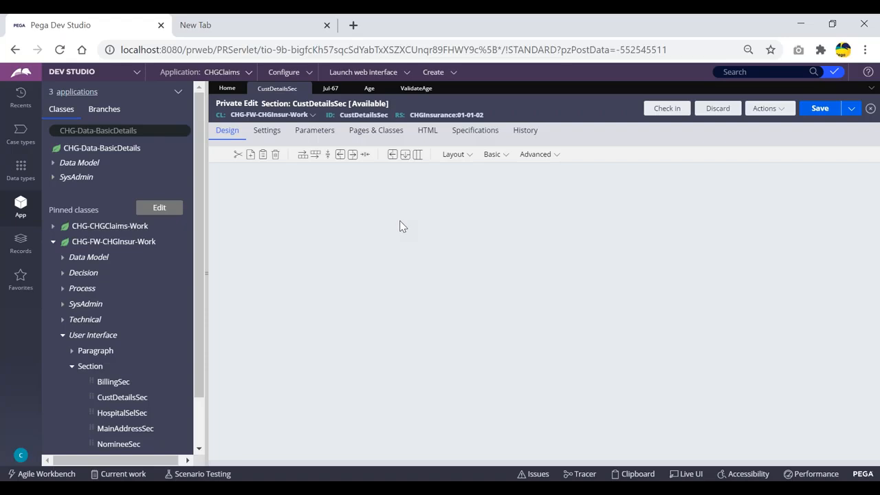
pyautogui.scroll(-2, 163, 255)
pyautogui.scroll(2, 163, 256)
pyautogui.click(21, 455)
# - Log off and sign back in with the operator's user name
pyautogui.click(24, 440)
pyautogui.click(467, 226)
pyautogui.hotkey('ctrl', 'a')
pyautogui.press('BackSpace')
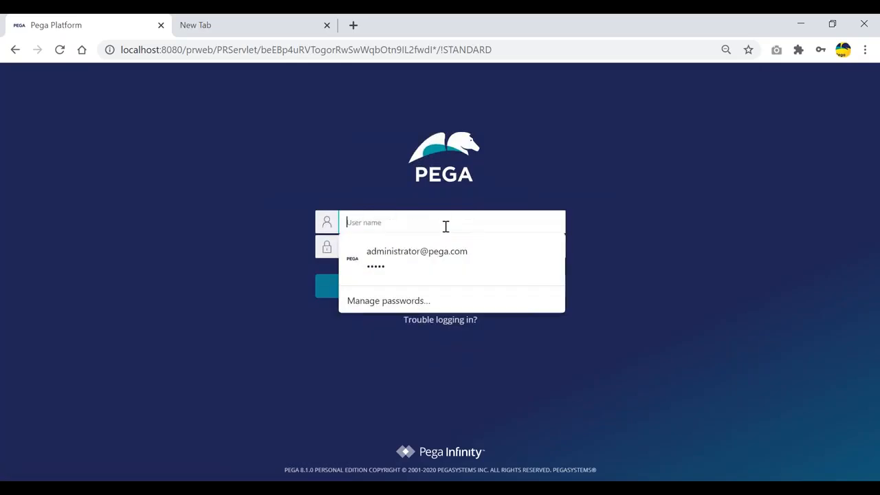
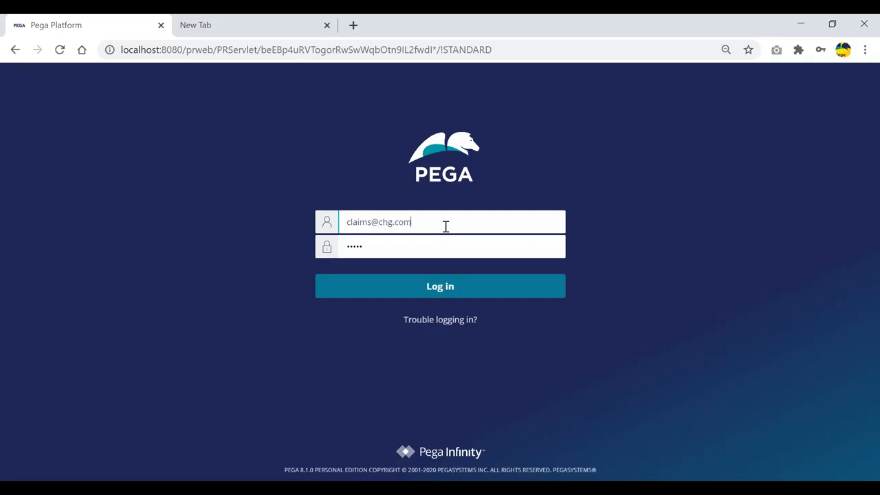
pyautogui.press('Return')
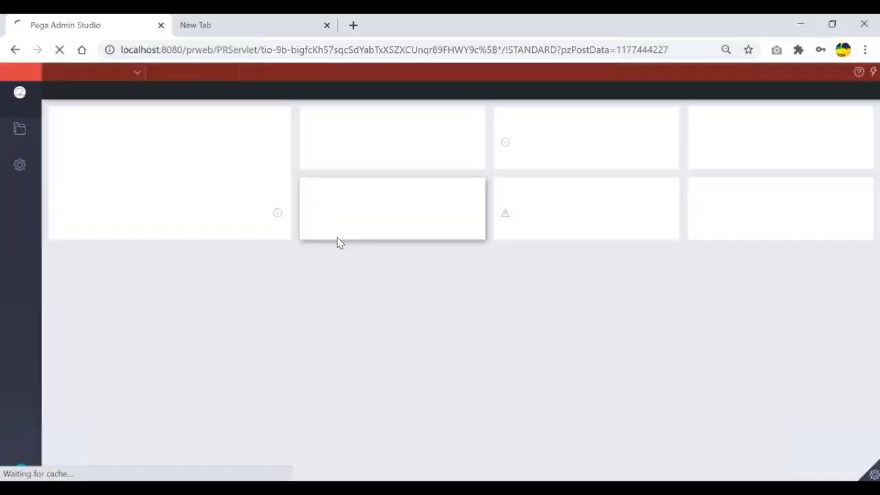
# - Switch to Dev Studio and reopen the CustDetailsSec section rule
pyautogui.click(92, 77)
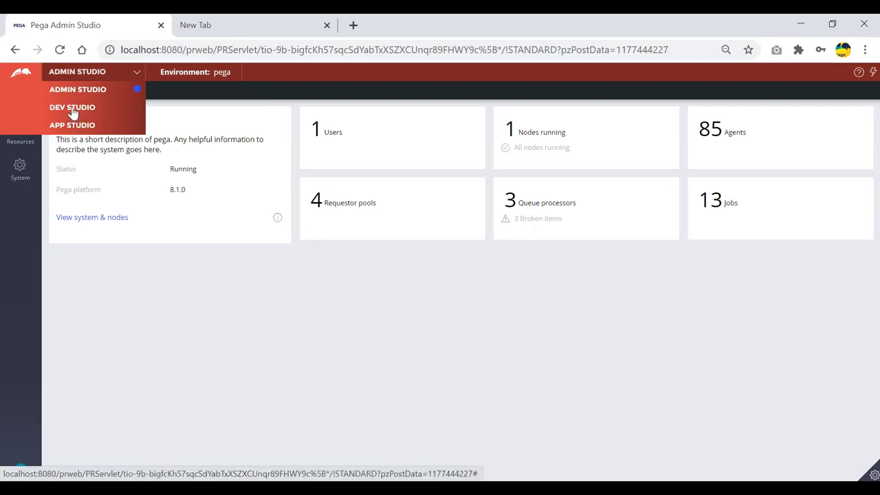
pyautogui.click(72, 109)
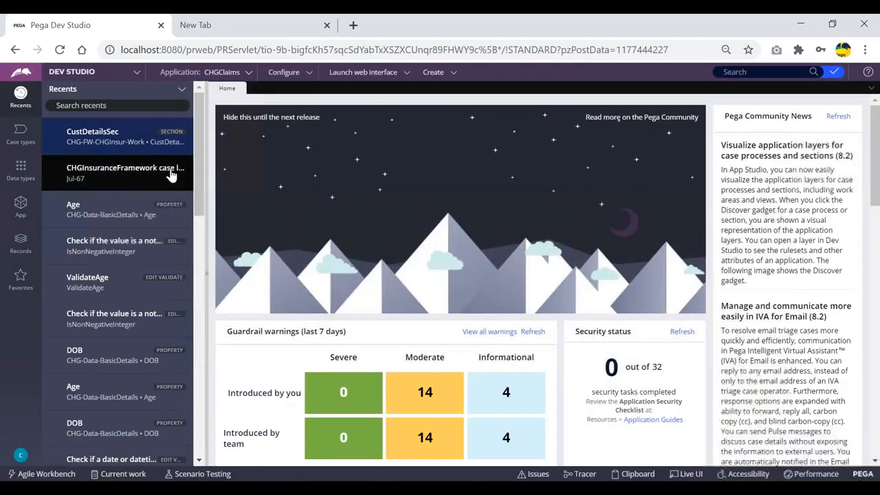
pyautogui.click(99, 138)
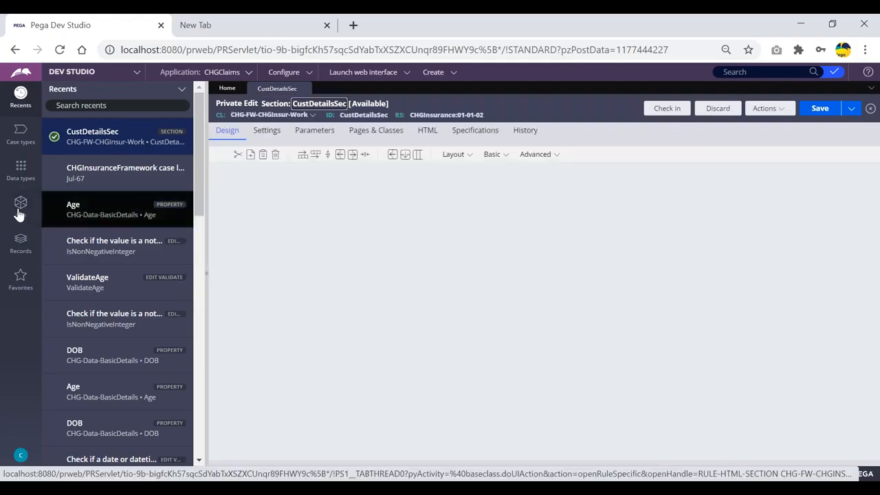
# - Open the Age cell's properties and create a new action set on its Actions tab
pyautogui.click(21, 207)
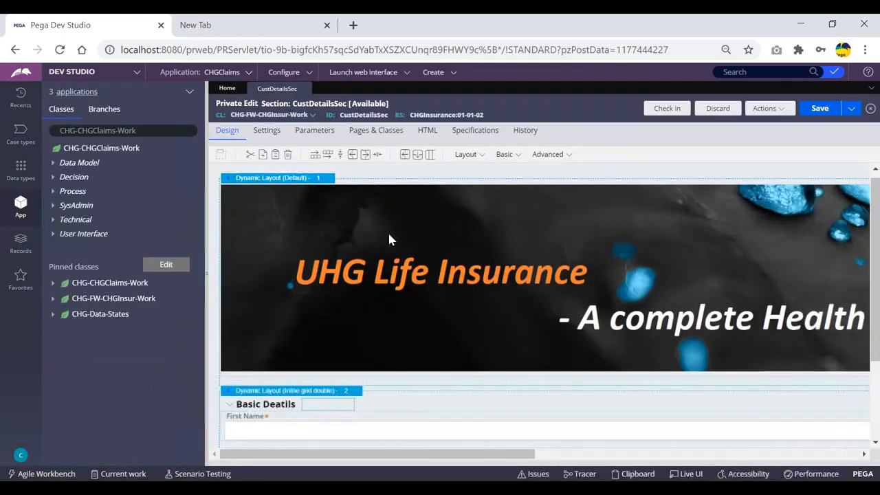
pyautogui.scroll(-3, 330, 409)
pyautogui.click(335, 392)
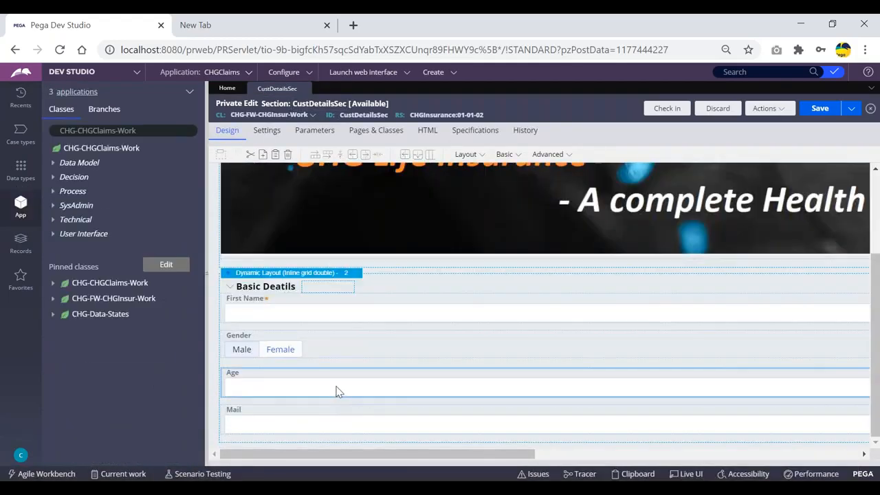
pyautogui.doubleClick(337, 392)
pyautogui.click(498, 171)
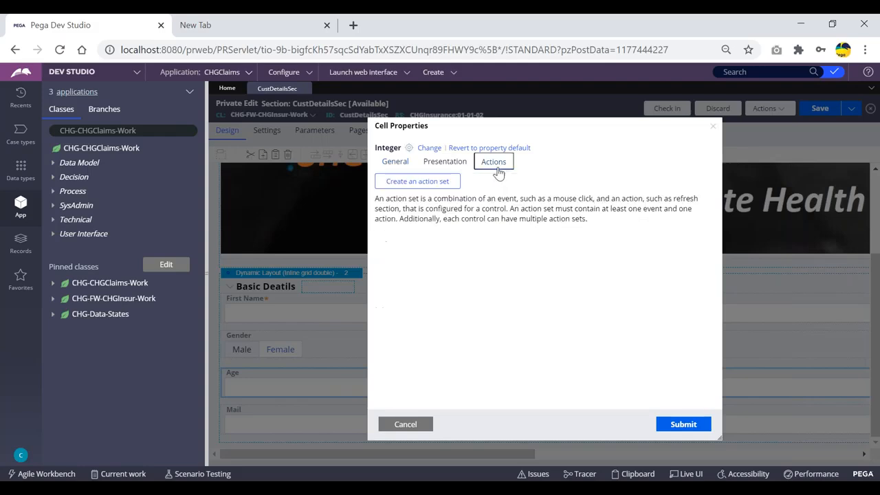
pyautogui.click(419, 182)
# - Add a Change event that refreshes this section, apply it, and save CustDetailsSec
pyautogui.click(416, 232)
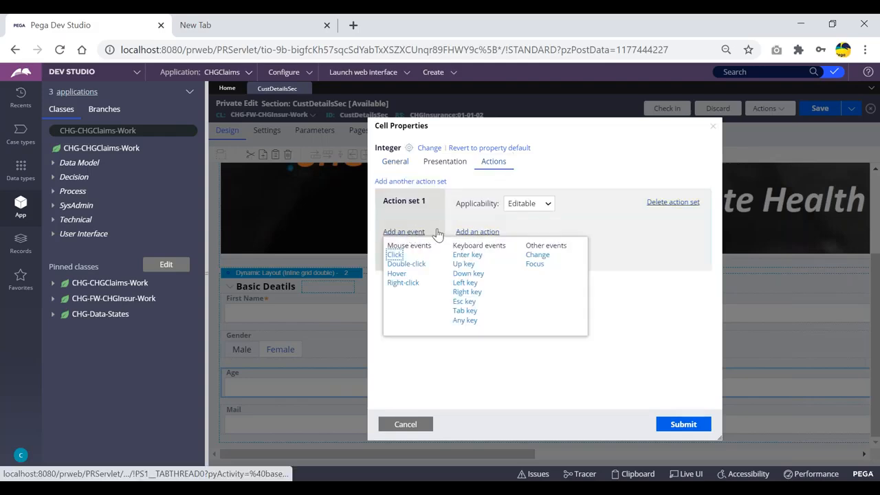
pyautogui.click(537, 255)
pyautogui.click(477, 232)
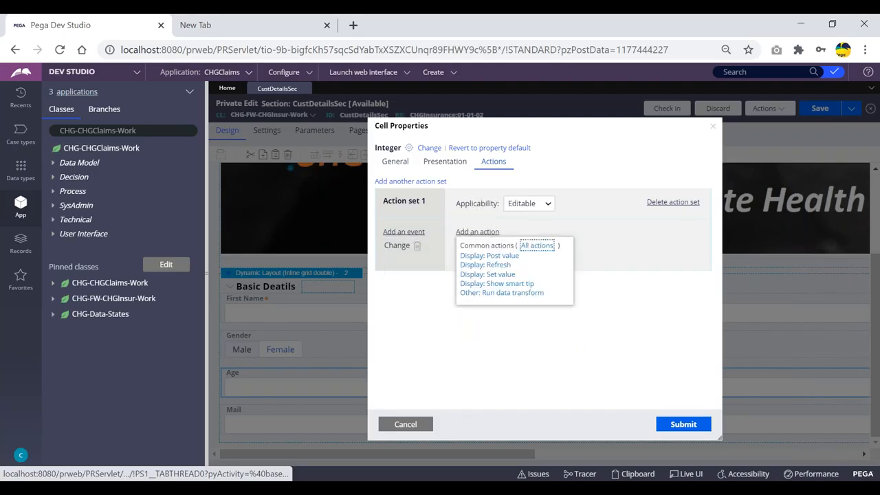
pyautogui.click(494, 266)
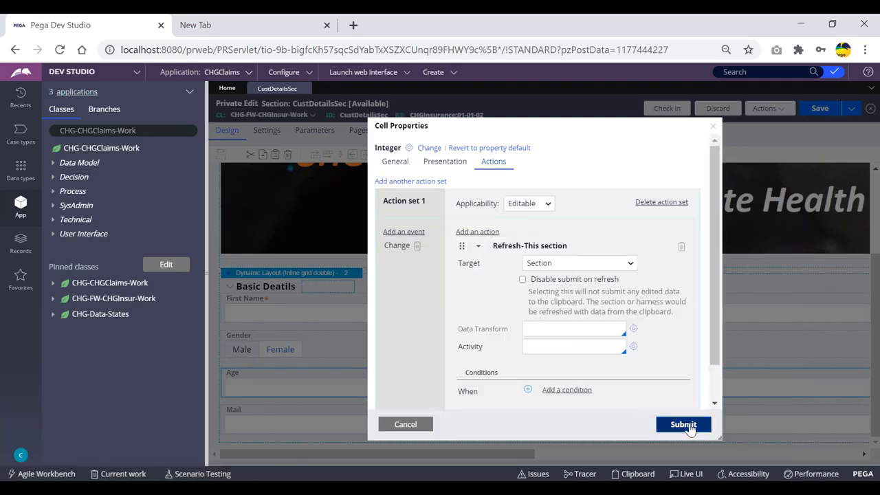
pyautogui.click(683, 424)
pyautogui.click(818, 109)
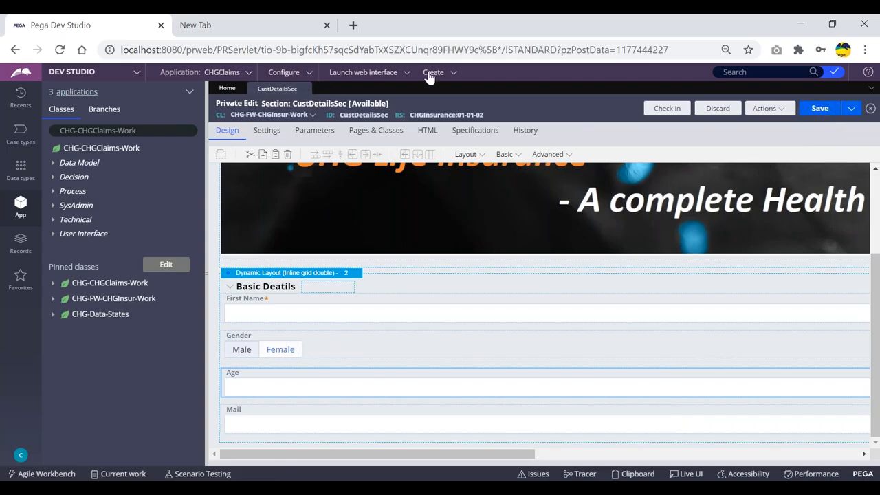
pyautogui.click(431, 74)
# - Start a new ClaimsFlow case and enter Age 1 to trigger 'Minors are not allowed'
pyautogui.moveTo(482, 83)
pyautogui.click(550, 83)
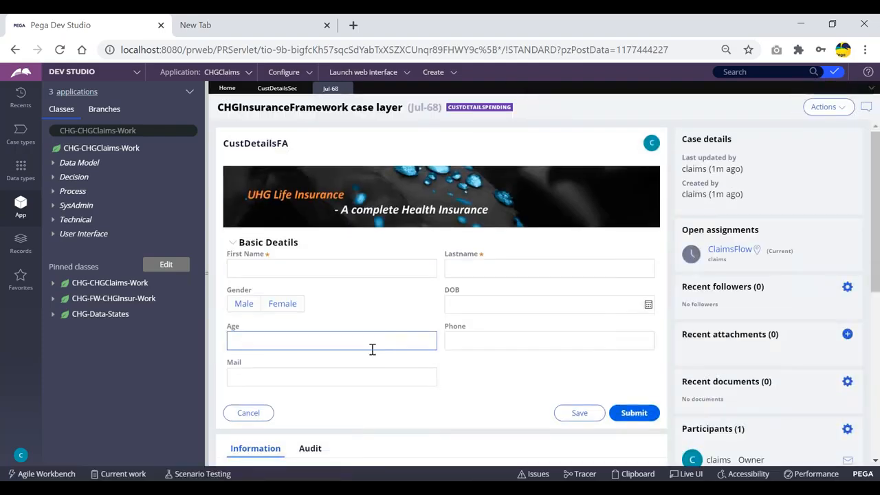
pyautogui.click(367, 343)
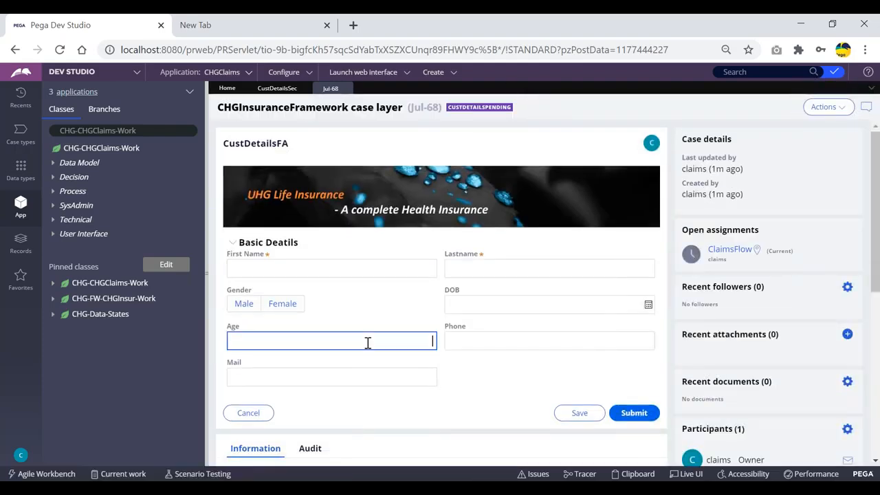
pyautogui.write('1')
pyautogui.press('Tab')
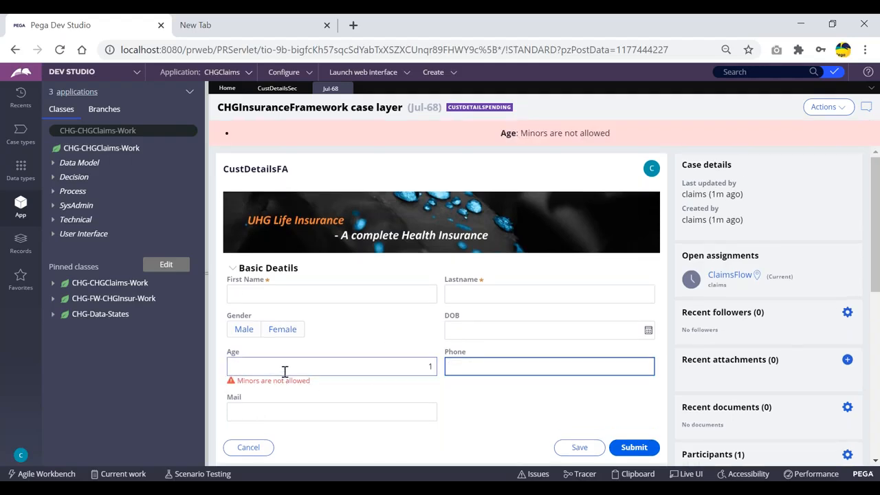
pyautogui.scroll(-1, 284, 371)
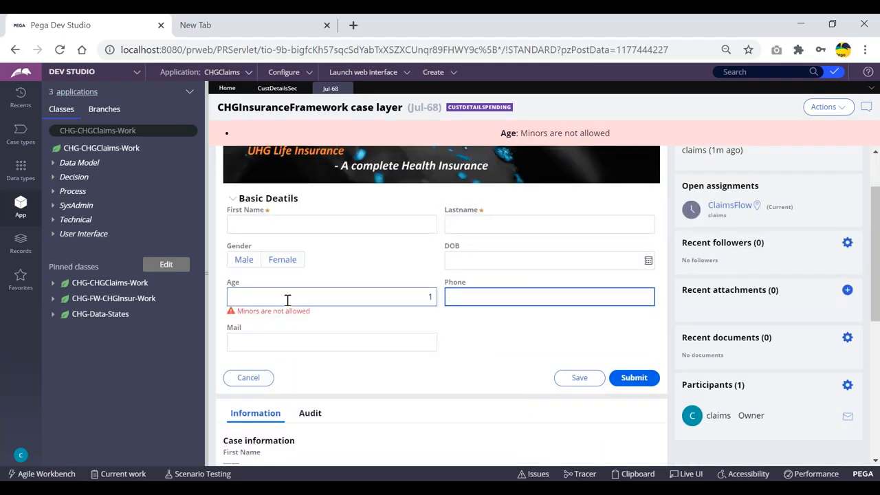
# - Change Age to 55, then to 11, checking the validation result each time
pyautogui.click(499, 258)
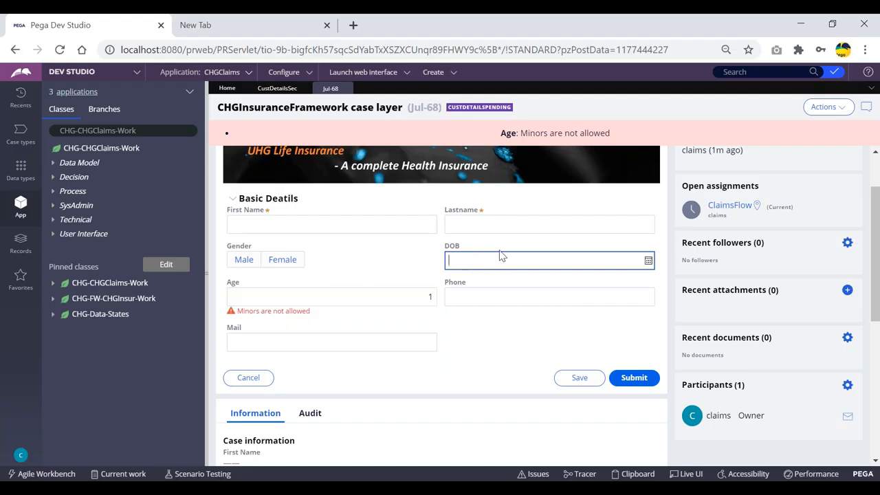
pyautogui.click(331, 298)
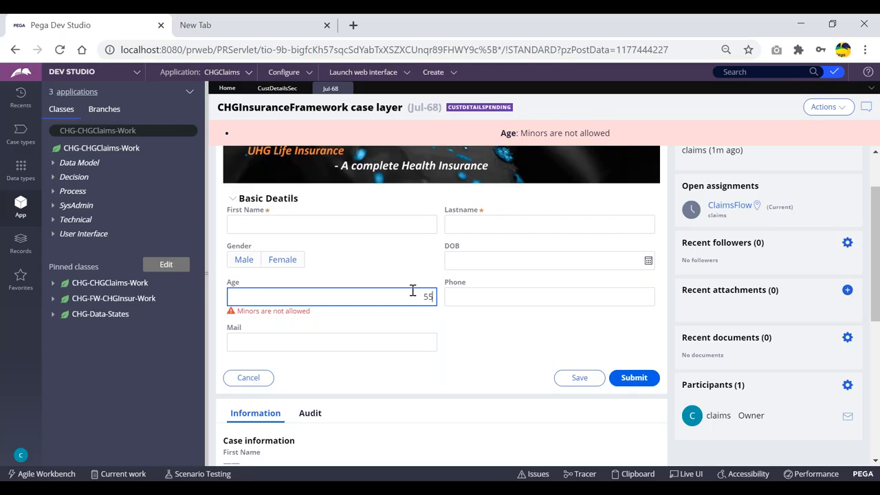
pyautogui.press('Tab')
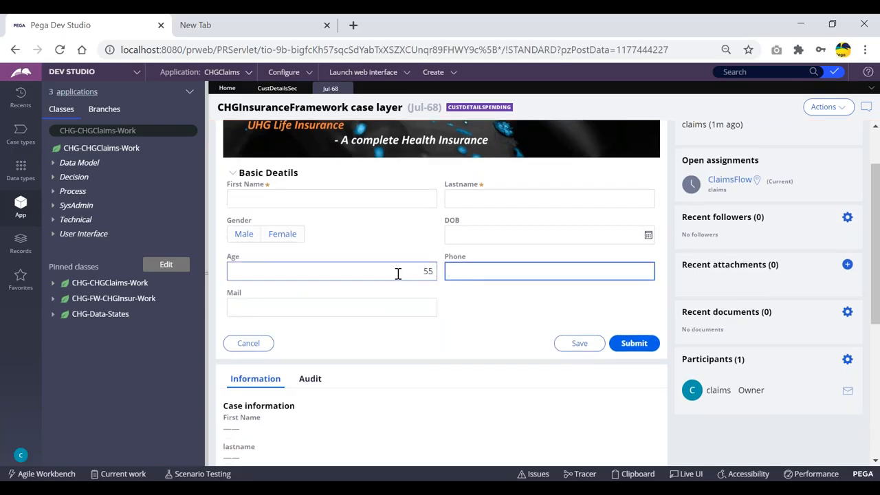
pyautogui.hotkey('shift', 'Tab')
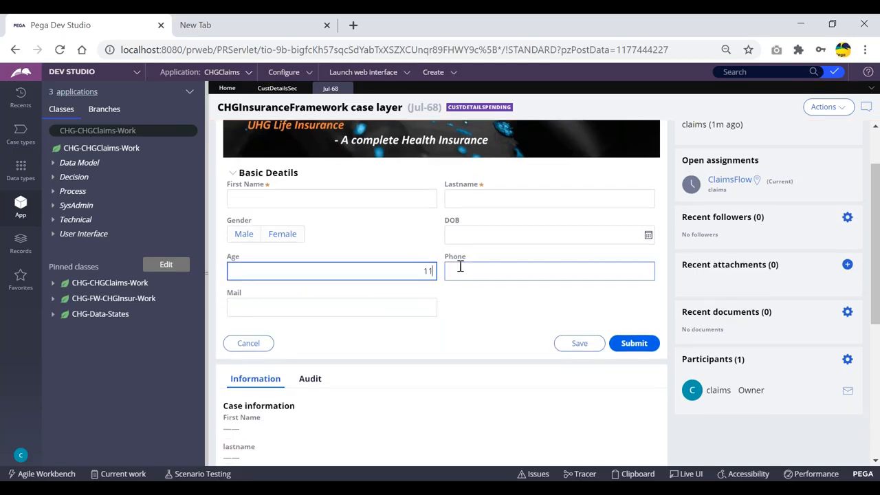
pyautogui.write('11')
pyautogui.click(460, 270)
# - Change Age to 88, then replace it with 99, which is accepted
pyautogui.hotkey('shift', 'Tab')
pyautogui.write('88')
pyautogui.press('Tab')
pyautogui.moveTo(417, 272); pyautogui.dragTo(511, 273)
pyautogui.click(458, 296)
pyautogui.moveTo(411, 271); pyautogui.dragTo(504, 271)
pyautogui.write('99')
pyautogui.click(504, 271)
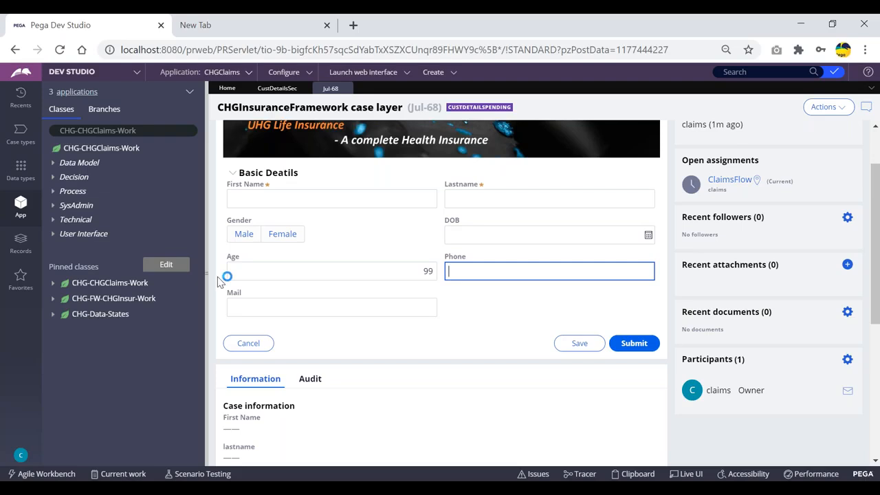
pyautogui.click(20, 97)
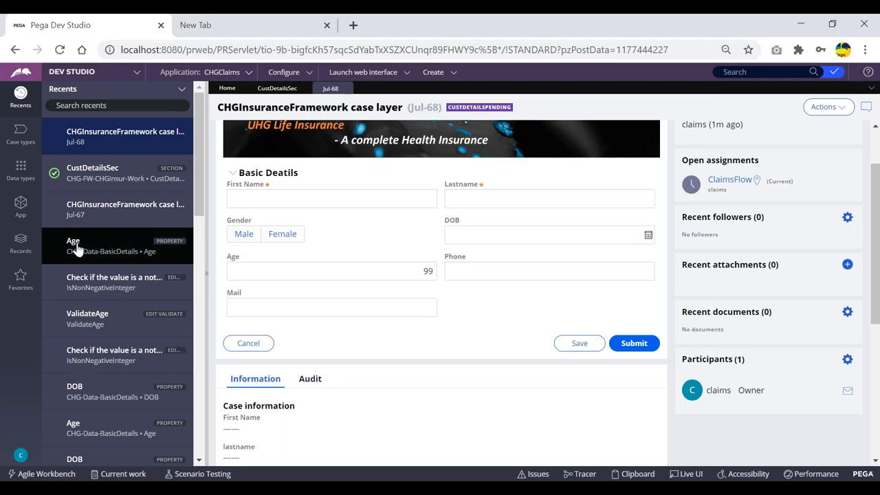
# - Open the ValidateAge rule from the Age property's Advanced validation settings
pyautogui.click(77, 247)
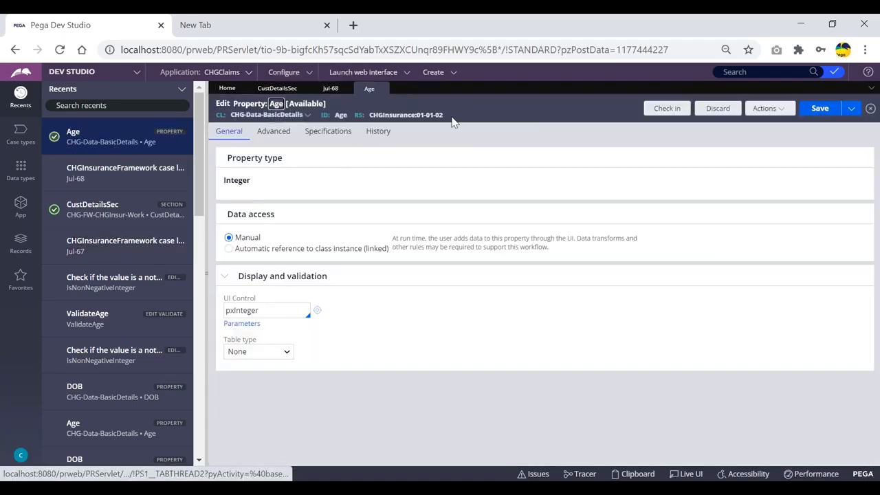
pyautogui.click(273, 132)
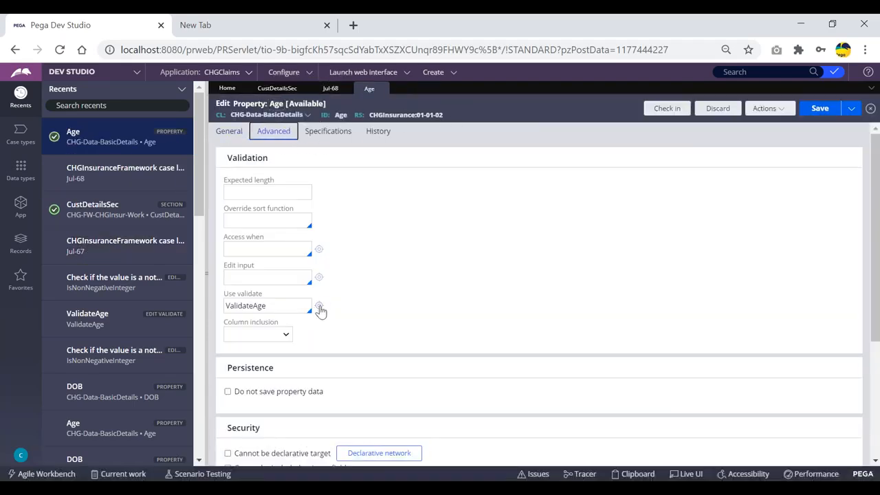
pyautogui.click(319, 307)
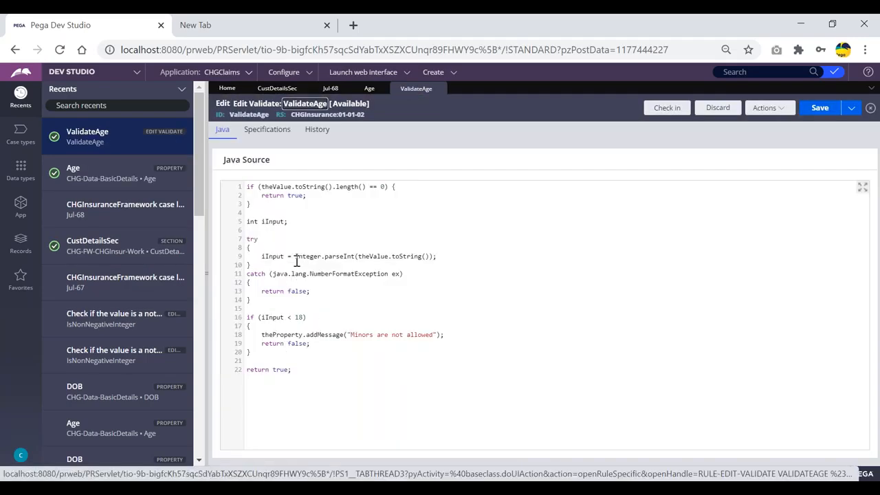
pyautogui.doubleClick(275, 317)
pyautogui.click(330, 312)
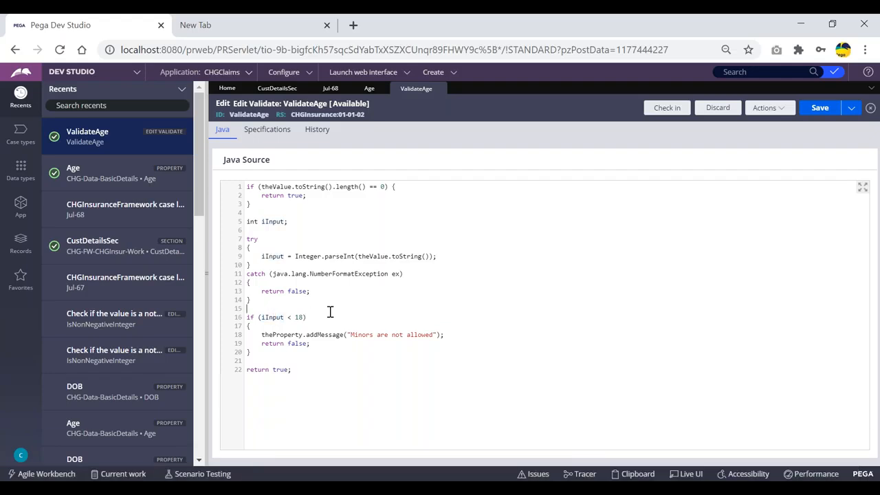
pyautogui.doubleClick(268, 318)
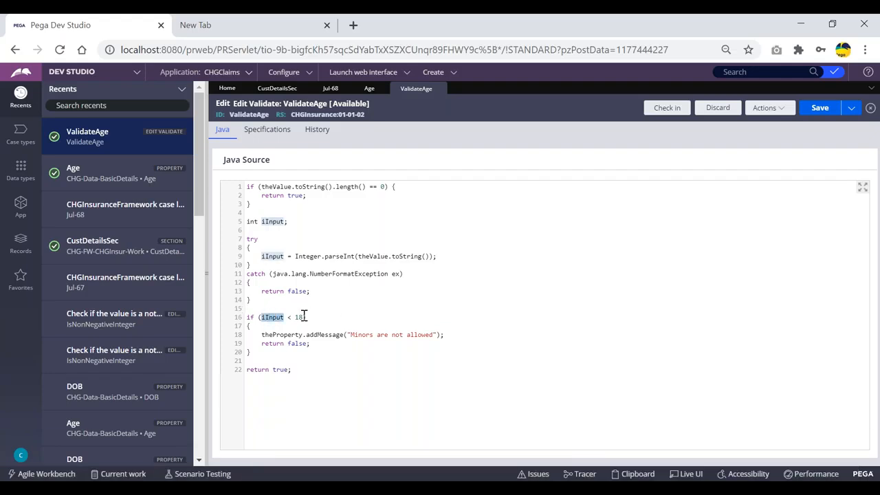
# - Duplicate the under-18 check as a new block testing iInput > 61
pyautogui.moveTo(256, 355); pyautogui.dragTo(248, 320)
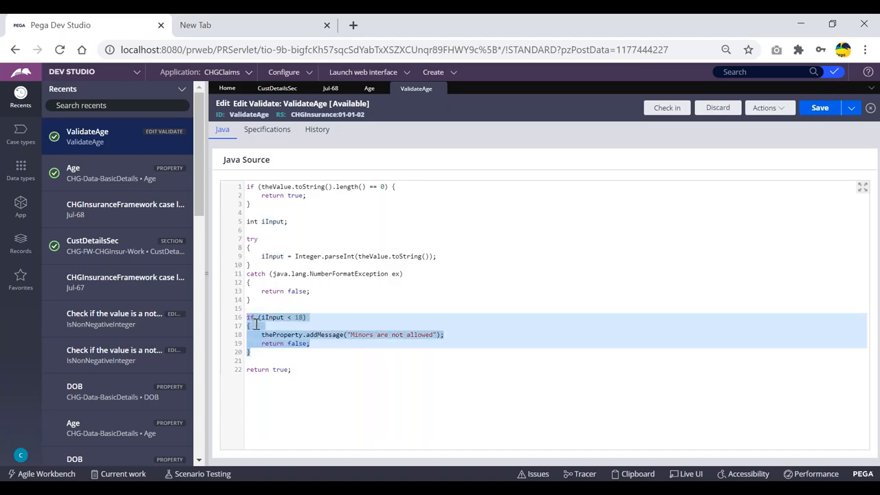
pyautogui.click(264, 361)
pyautogui.press('Return')
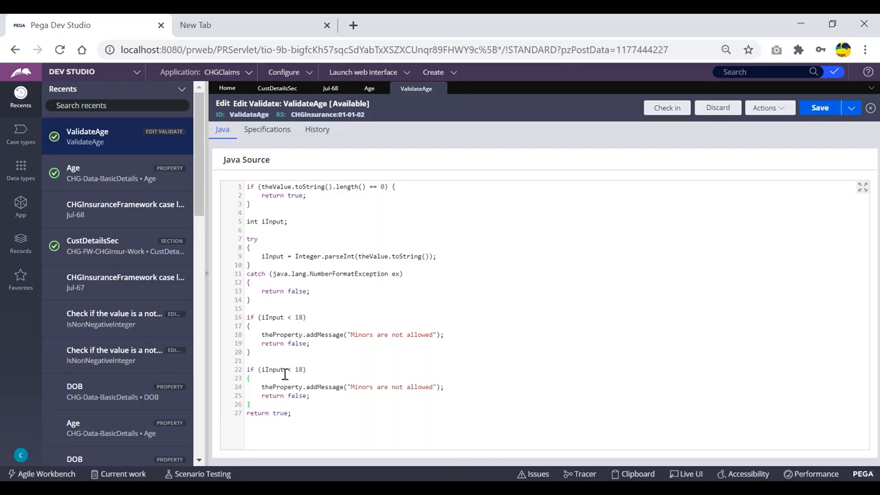
pyautogui.press('BackSpace')
pyautogui.write('>')
pyautogui.press('BackSpace')
pyautogui.press('BackSpace')
# - Change the copied message to 'Senior citizens are not allowed' and save ValidateAge
pyautogui.doubleClick(362, 387)
pyautogui.write('Senior')
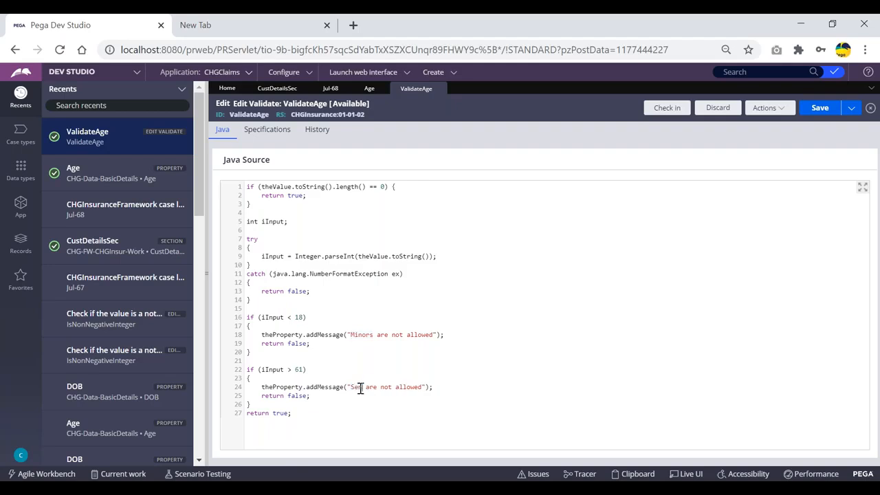
pyautogui.write(' citiz')
pyautogui.write('ebs')
pyautogui.press('BackSpace')
pyautogui.press('BackSpace')
pyautogui.write('ns')
pyautogui.click(818, 112)
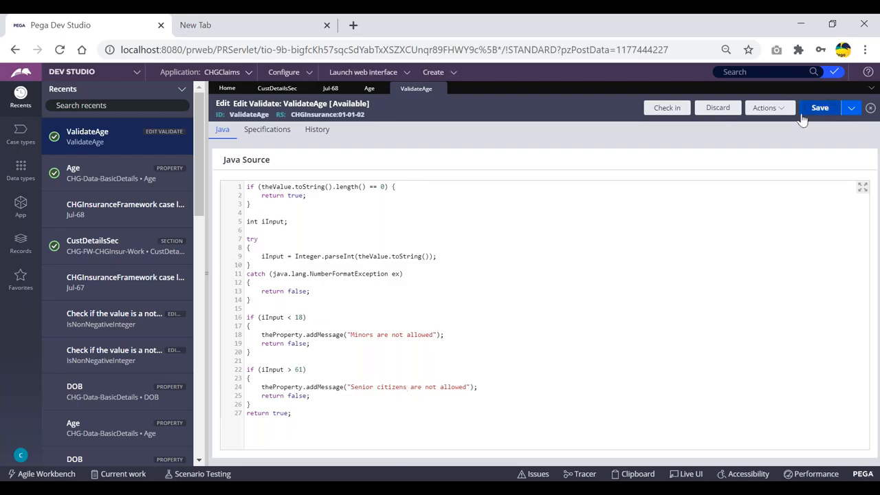
pyautogui.click(21, 204)
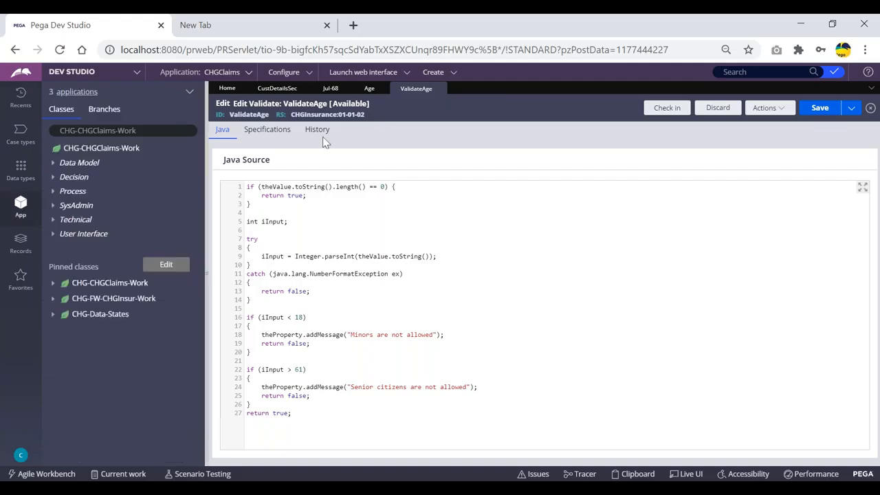
# - Reload the Jul-68 case form and enter Age 99, which is now rejected
pyautogui.click(434, 73)
pyautogui.moveTo(444, 84)
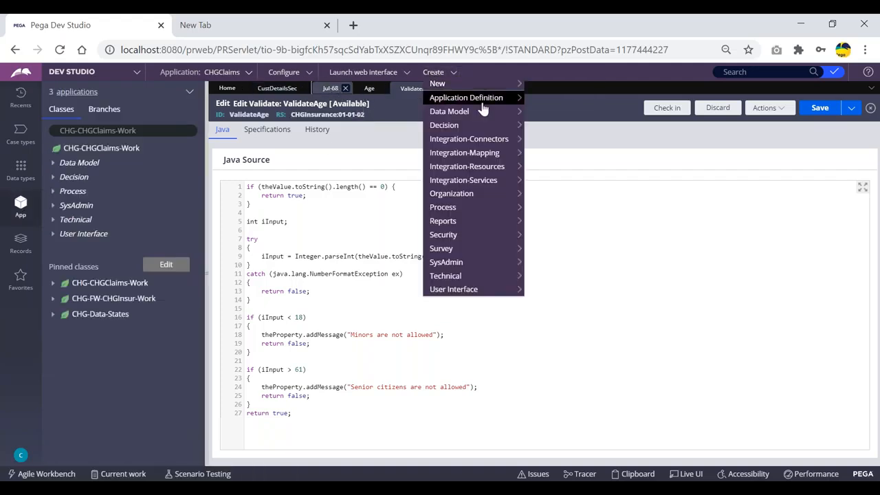
pyautogui.click(330, 88)
pyautogui.click(820, 112)
pyautogui.click(817, 124)
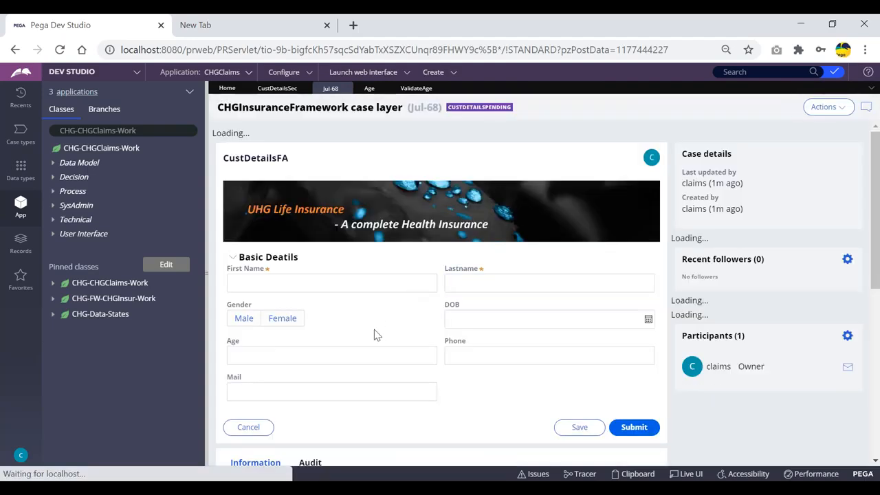
pyautogui.click(399, 340)
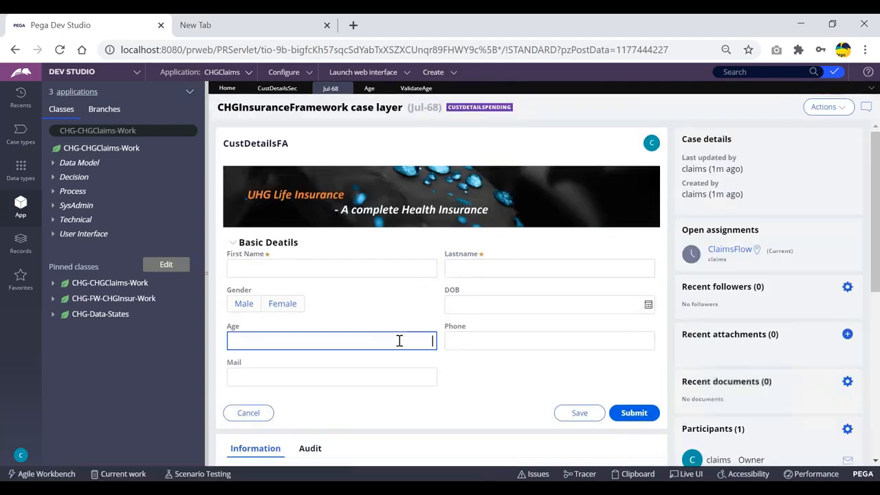
pyautogui.write('99')
pyautogui.press('Tab')
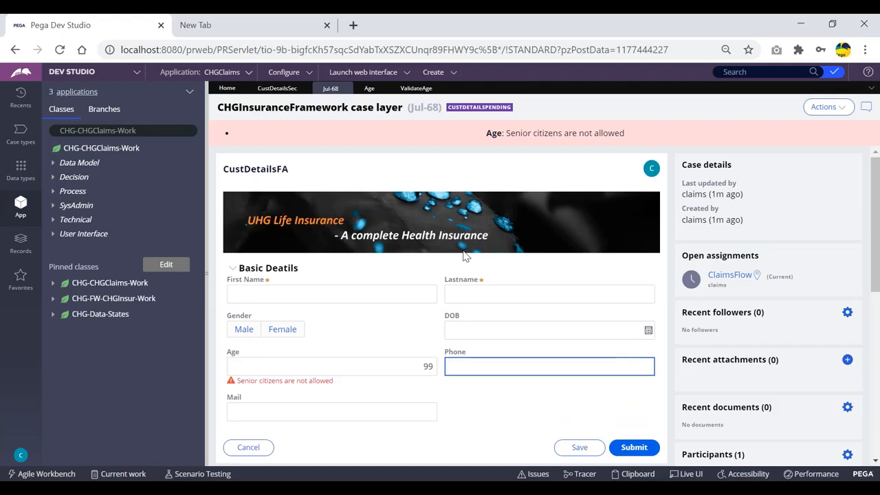
# - Replace Age with 60, then with 18, checking each validates
pyautogui.moveTo(401, 370); pyautogui.dragTo(464, 367)
pyautogui.write('60')
pyautogui.click(482, 368)
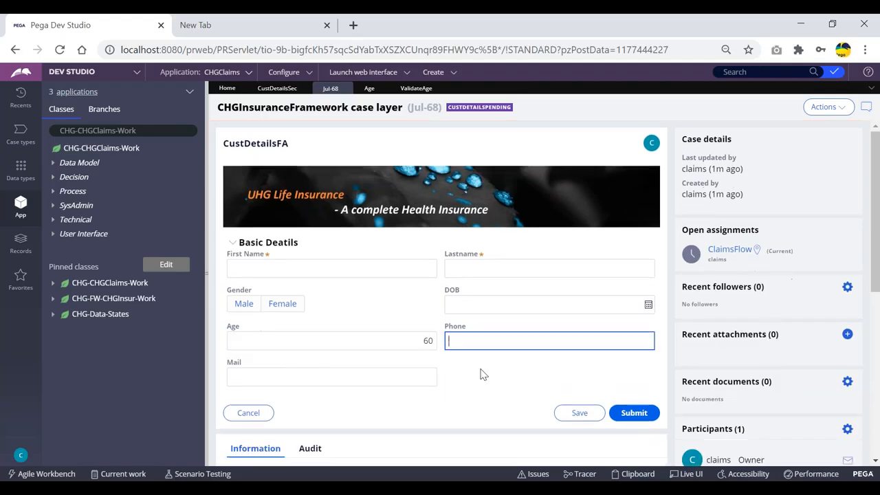
pyautogui.moveTo(422, 342); pyautogui.dragTo(477, 343)
pyautogui.write('18')
pyautogui.click(477, 342)
# - Enter Age 17 to see it rejected, then go back to the ValidateAge Java source
pyautogui.moveTo(409, 346); pyautogui.dragTo(481, 342)
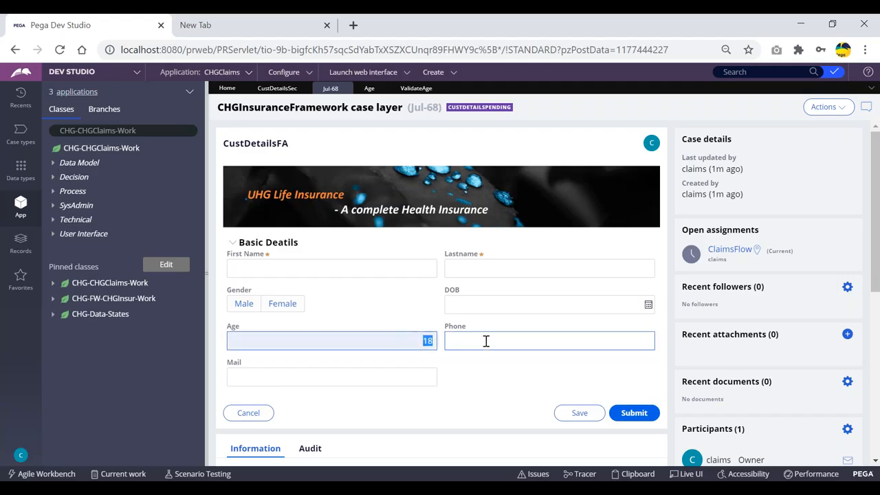
pyautogui.write('17')
pyautogui.click(482, 341)
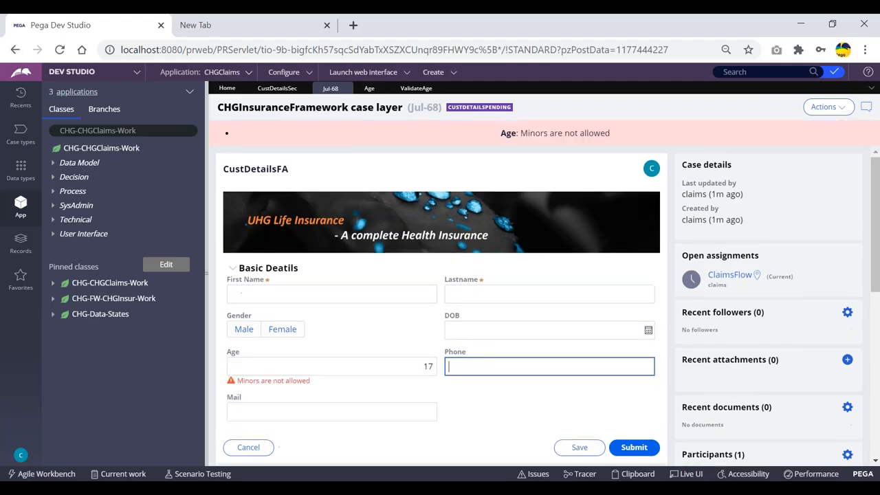
pyautogui.scroll(-1, 275, 338)
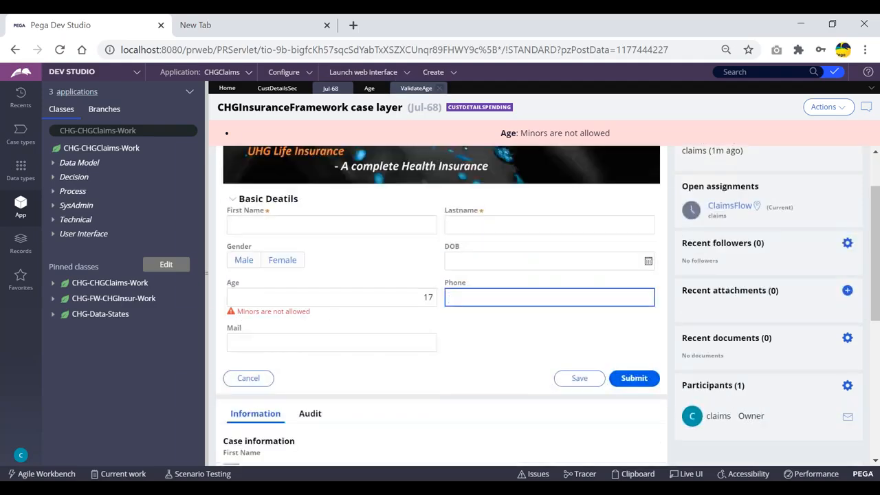
pyautogui.click(368, 89)
pyautogui.click(417, 88)
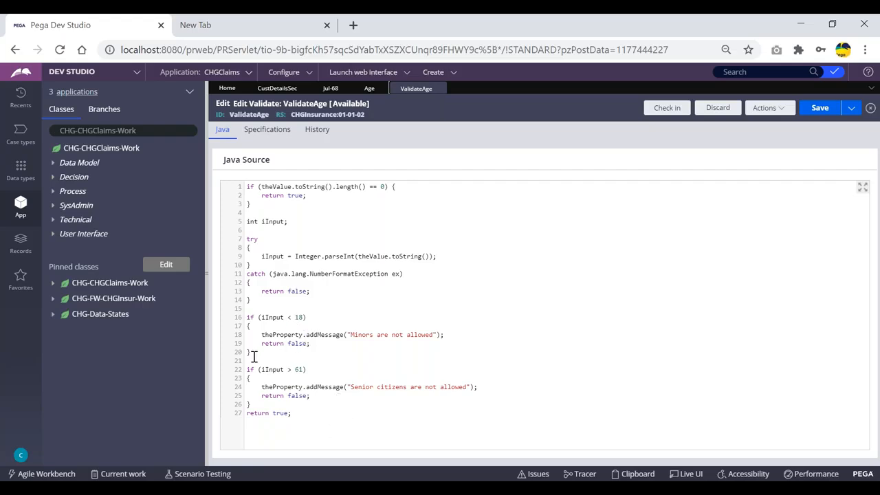
pyautogui.moveTo(252, 353); pyautogui.dragTo(245, 315)
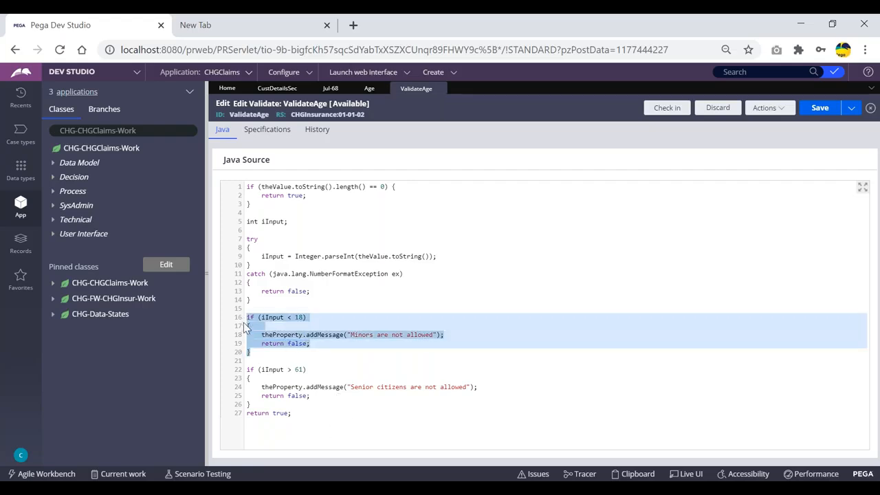
pyautogui.moveTo(250, 405); pyautogui.dragTo(245, 371)
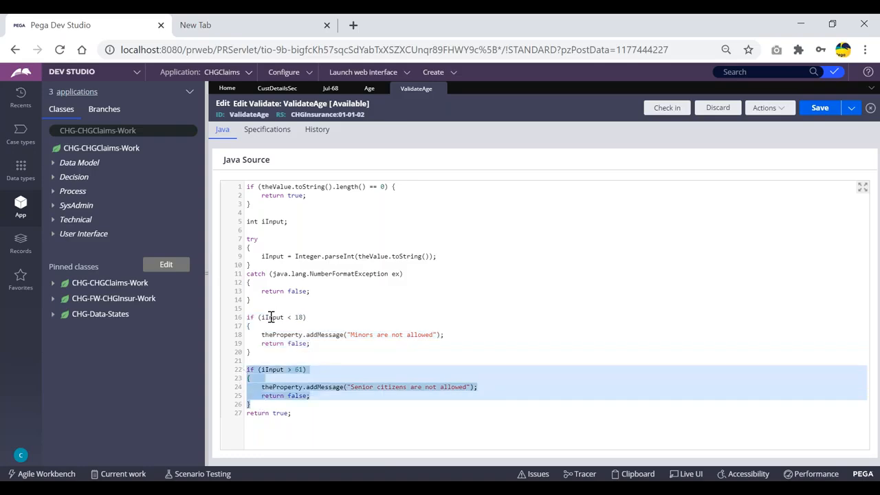
pyautogui.moveTo(297, 413); pyautogui.dragTo(244, 413)
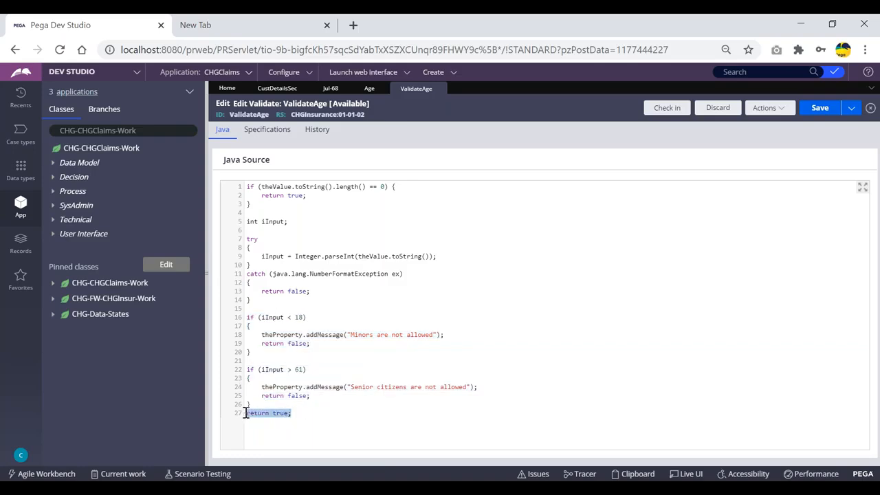
pyautogui.click(301, 418)
pyautogui.moveTo(301, 418); pyautogui.dragTo(242, 416)
pyautogui.click(364, 215)
pyautogui.click(493, 215)
pyautogui.click(369, 88)
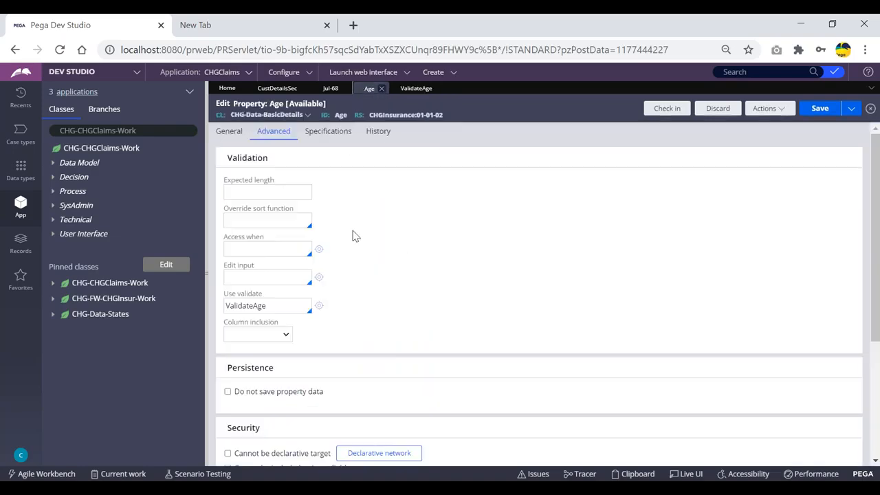
pyautogui.click(415, 88)
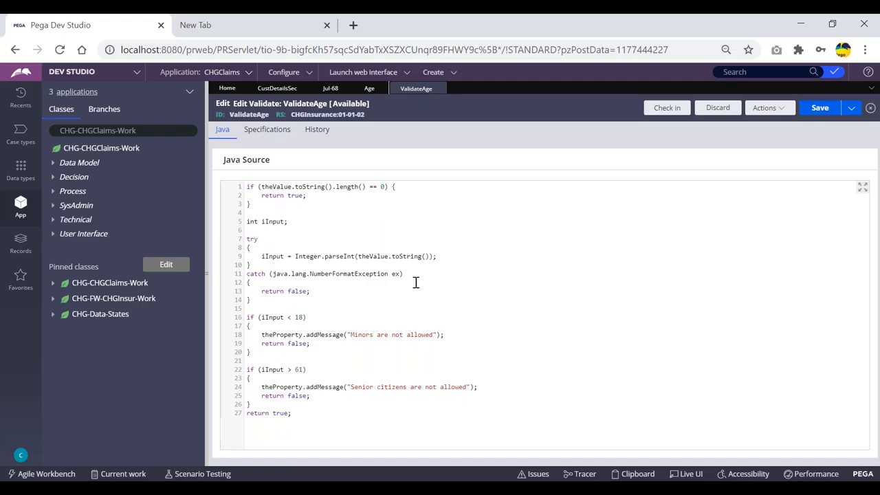
pyautogui.doubleClick(276, 186)
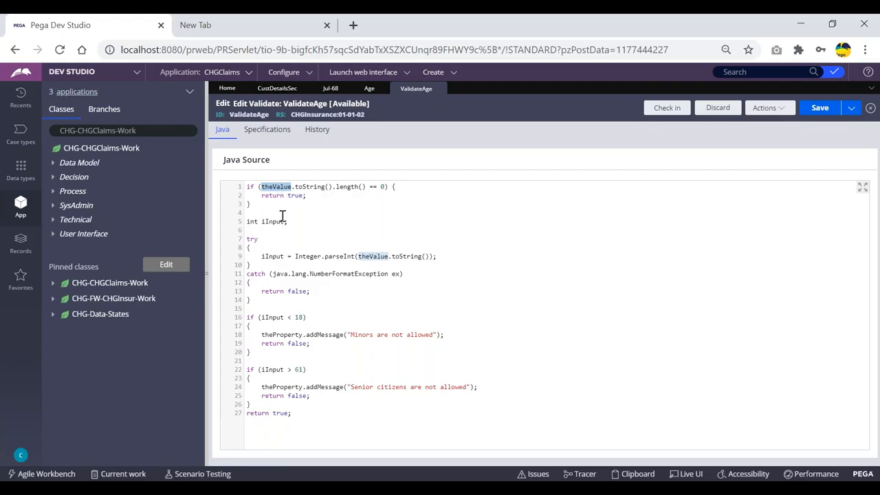
pyautogui.click(286, 215)
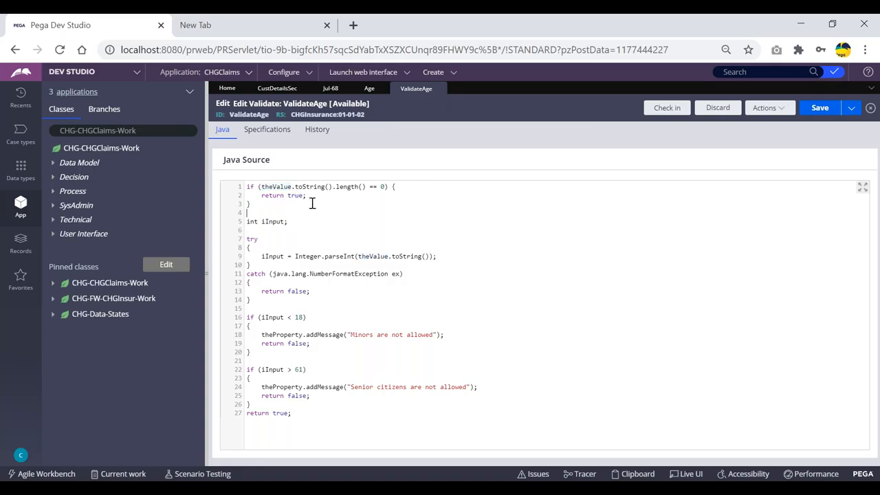
pyautogui.moveTo(254, 405); pyautogui.dragTo(248, 315)
pyautogui.click(319, 314)
pyautogui.click(339, 308)
# - Go back to the Jul-68 case form and delete the Age value 17
pyautogui.click(370, 89)
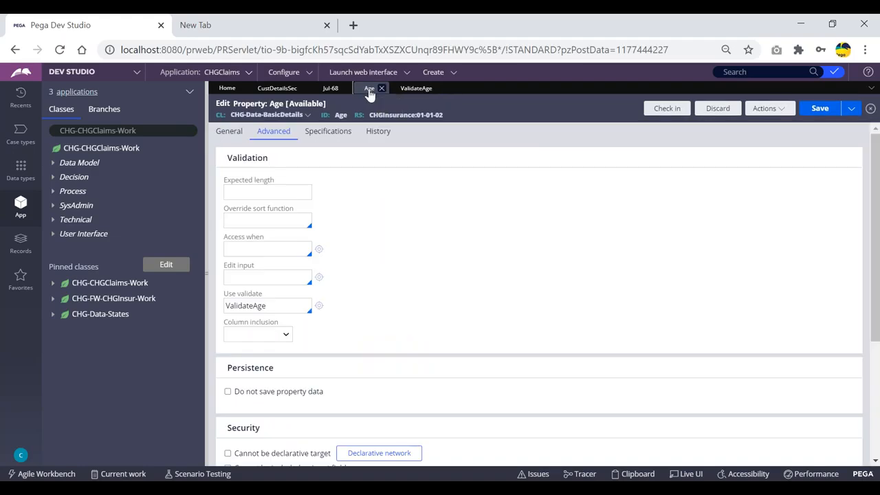
pyautogui.click(329, 89)
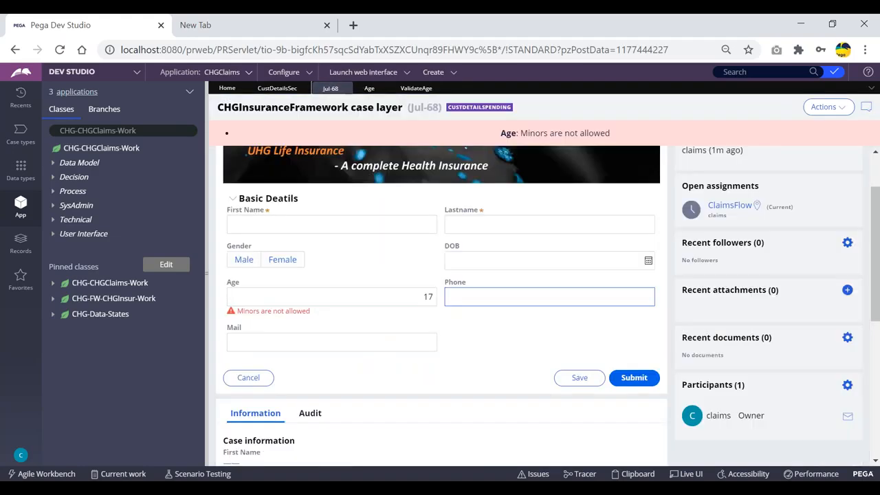
pyautogui.doubleClick(392, 300)
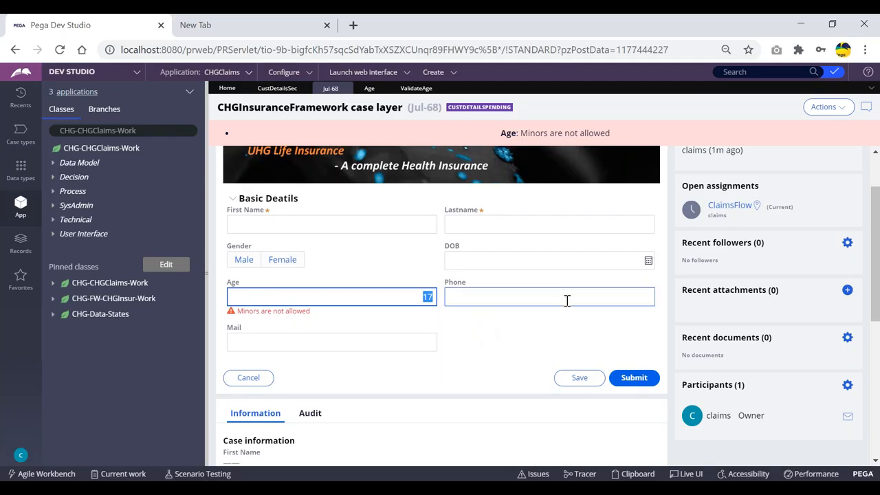
pyautogui.press('BackSpace')
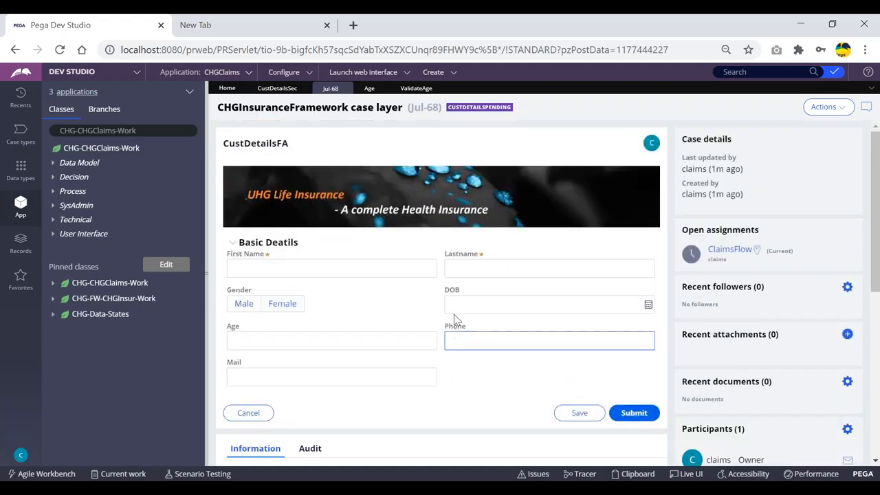
# - Move through the CustDetailsSec, Jul-68 and Age tabs to reach the ValidateAge Java source
pyautogui.click(288, 90)
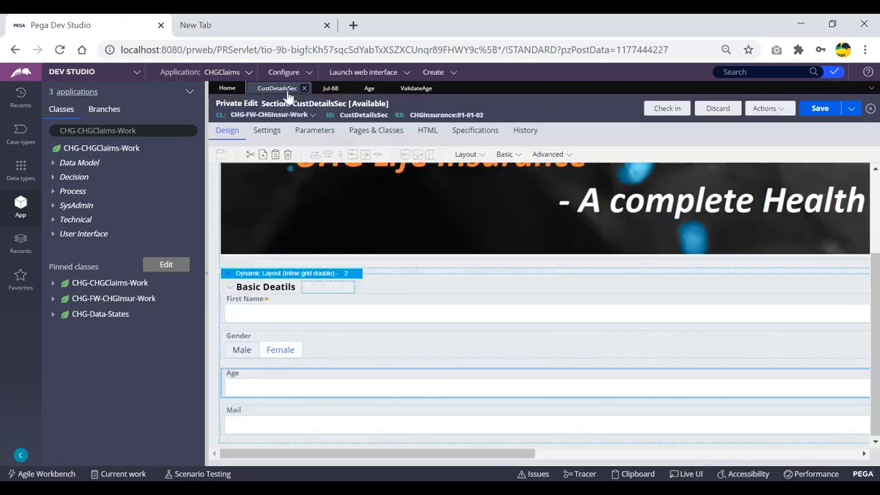
pyautogui.click(331, 89)
pyautogui.click(369, 89)
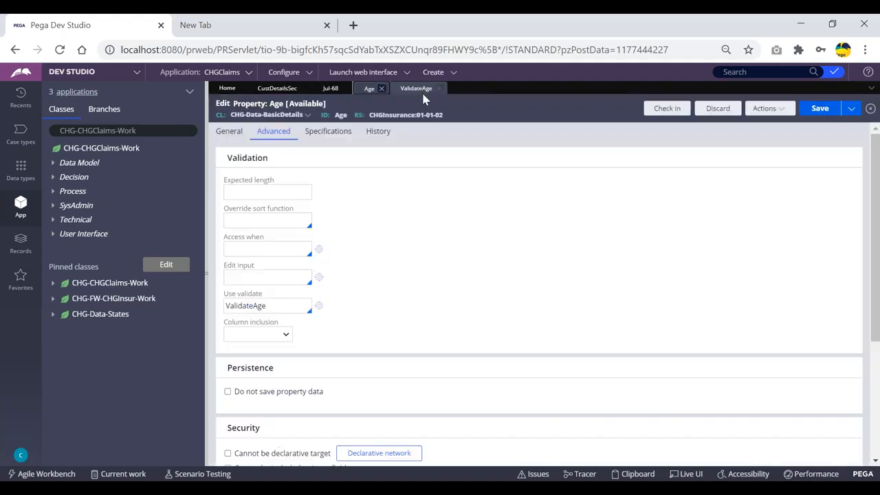
pyautogui.click(420, 90)
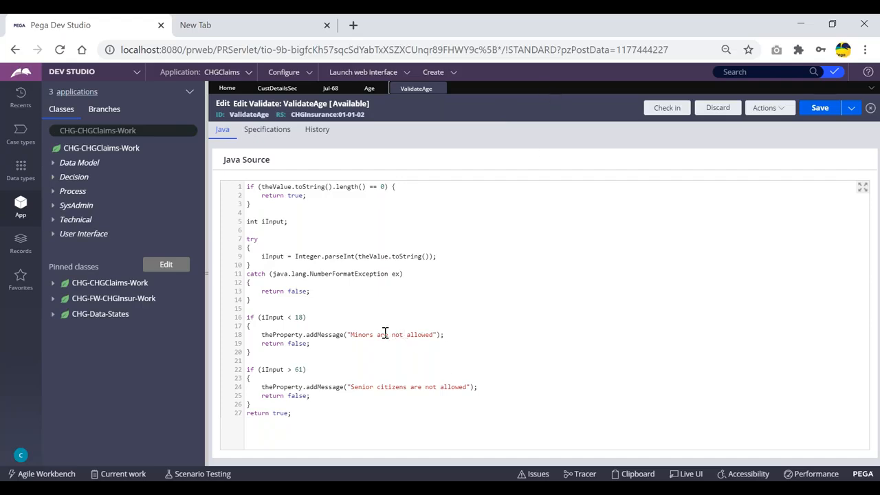
# - Highlight the theProperty.addMessage error calls in ValidateAge, then close the rule
pyautogui.moveTo(258, 335); pyautogui.dragTo(347, 335)
pyautogui.click(337, 345)
pyautogui.moveTo(259, 335); pyautogui.dragTo(345, 336)
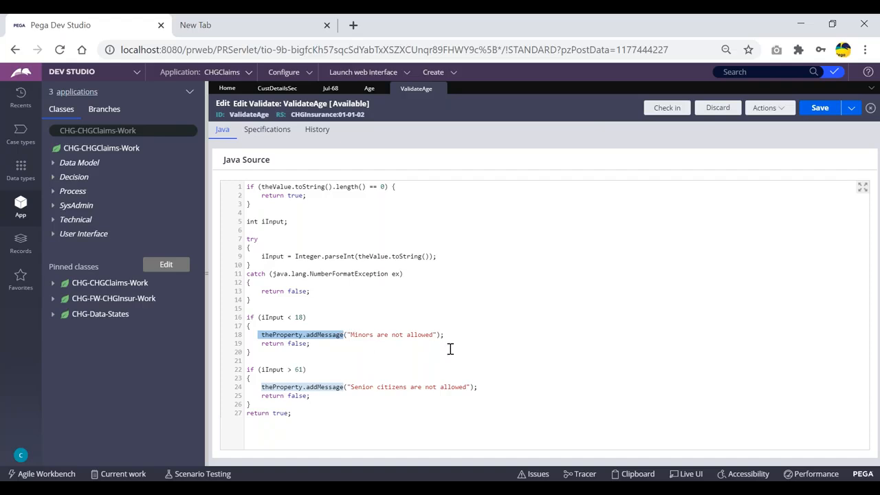
pyautogui.click(354, 351)
pyautogui.moveTo(262, 335); pyautogui.dragTo(444, 335)
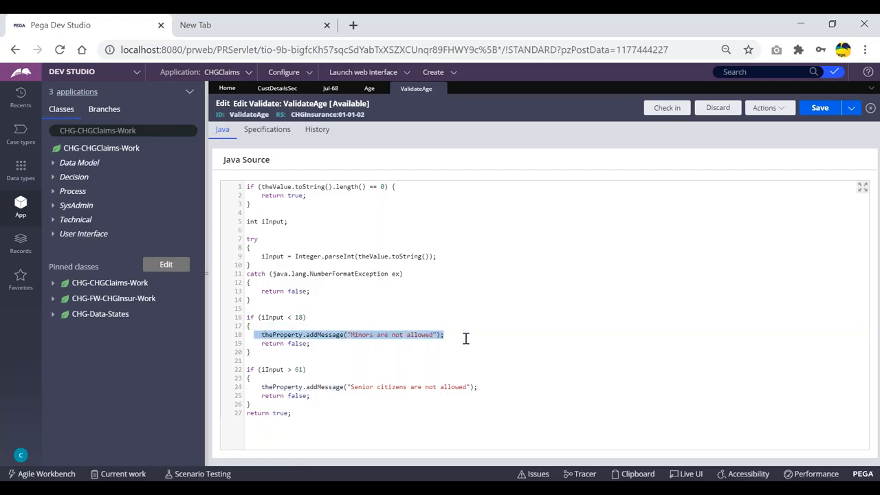
pyautogui.click(462, 336)
pyautogui.moveTo(262, 335); pyautogui.dragTo(348, 335)
pyautogui.click(332, 351)
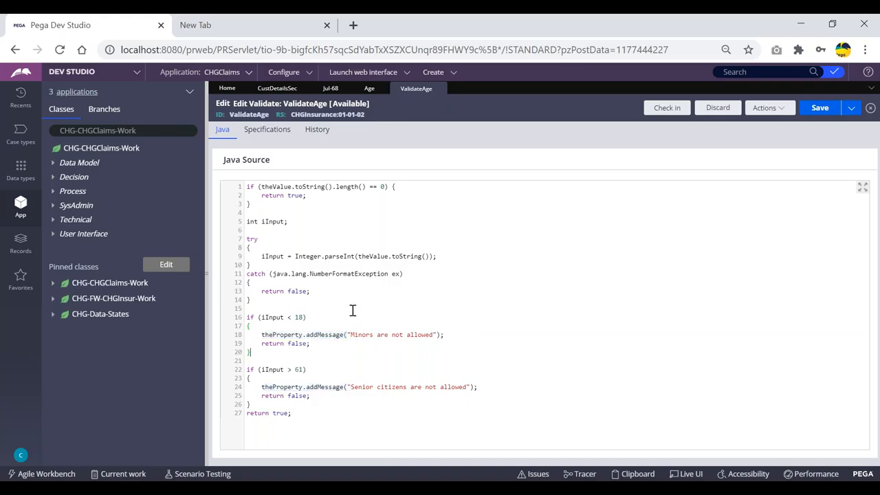
pyautogui.click(439, 89)
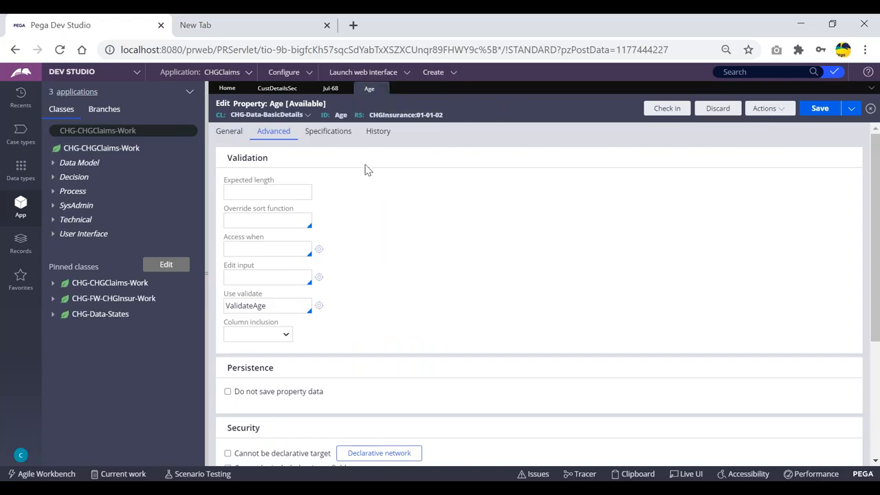
pyautogui.click(310, 184)
pyautogui.click(319, 306)
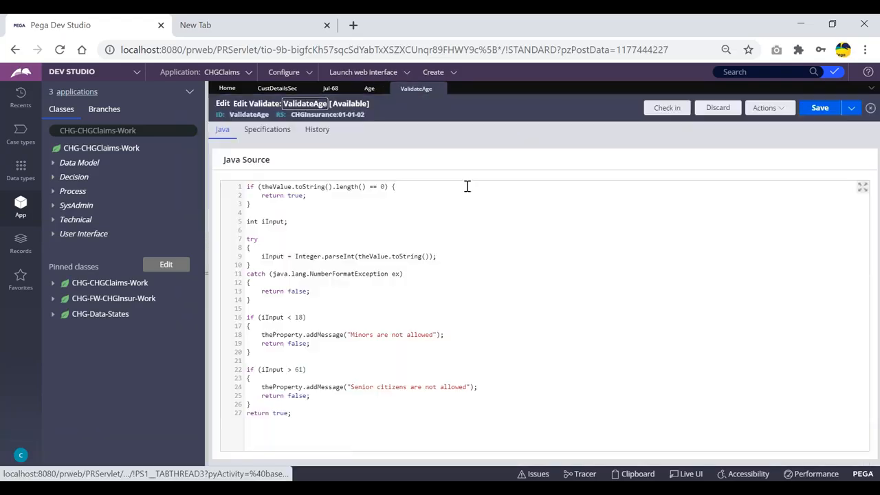
pyautogui.click(528, 210)
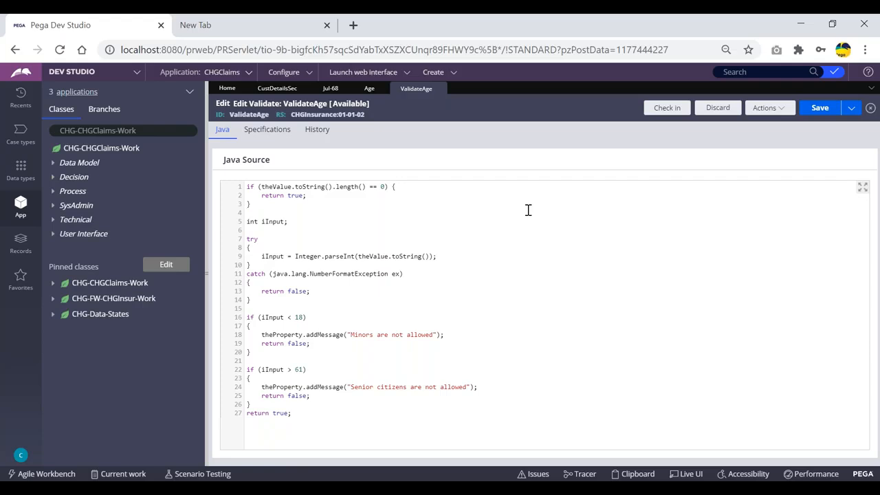
# - On the Jul-68 case form, enter Age 555 and tab out to validate it
pyautogui.click(331, 88)
pyautogui.click(351, 339)
pyautogui.write('555')
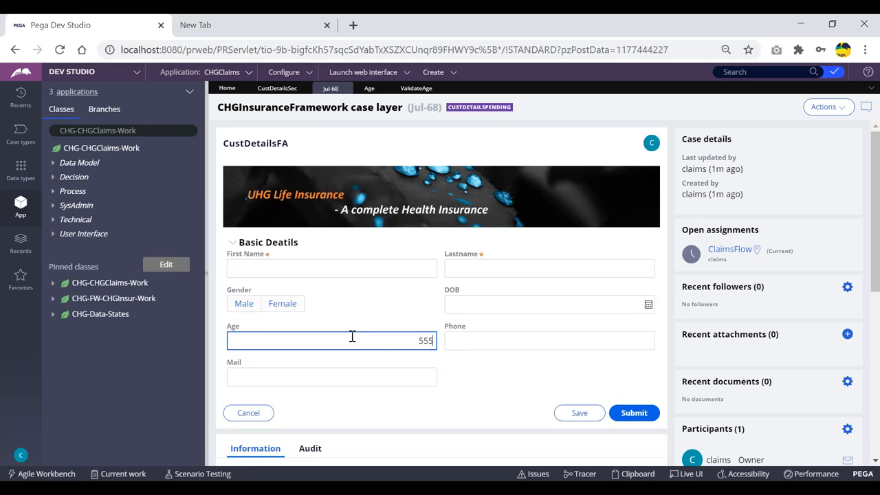
pyautogui.press('Tab')
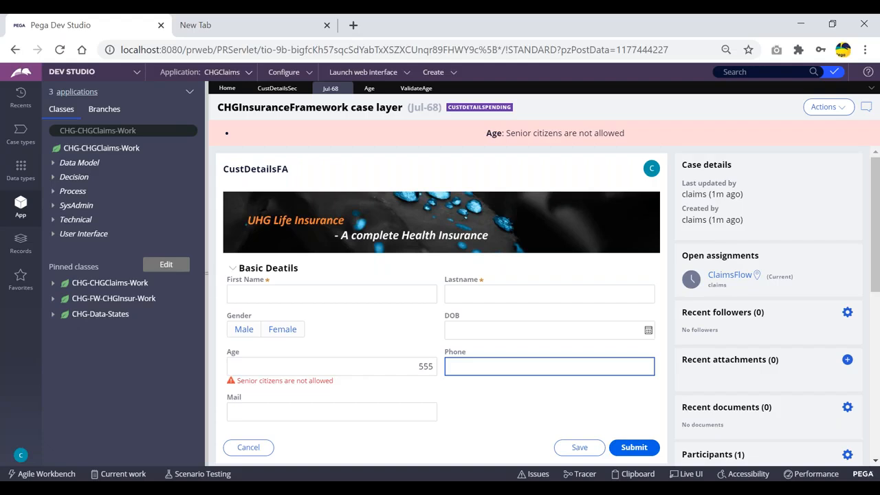
pyautogui.click(376, 310)
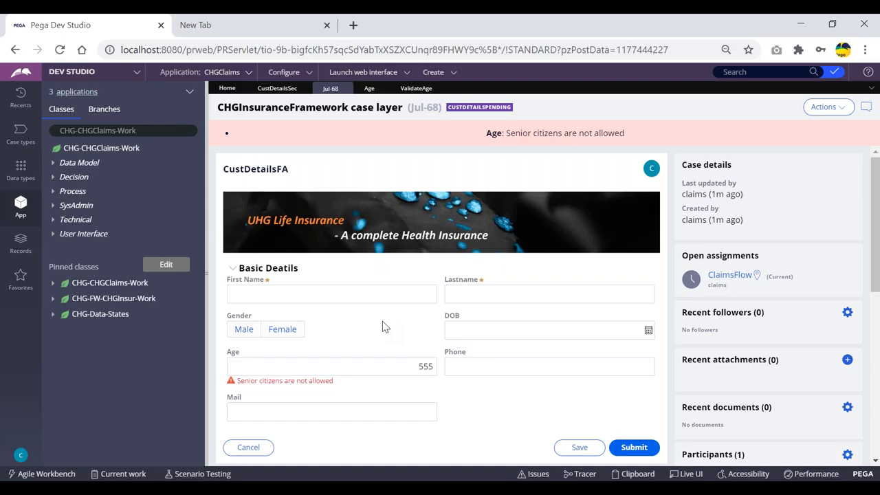
# - Type 'fg' into the First Name field on the Jul-68 form
pyautogui.click(328, 294)
pyautogui.write('fg')
pyautogui.moveTo(257, 291); pyautogui.dragTo(207, 289)
pyautogui.click(256, 294)
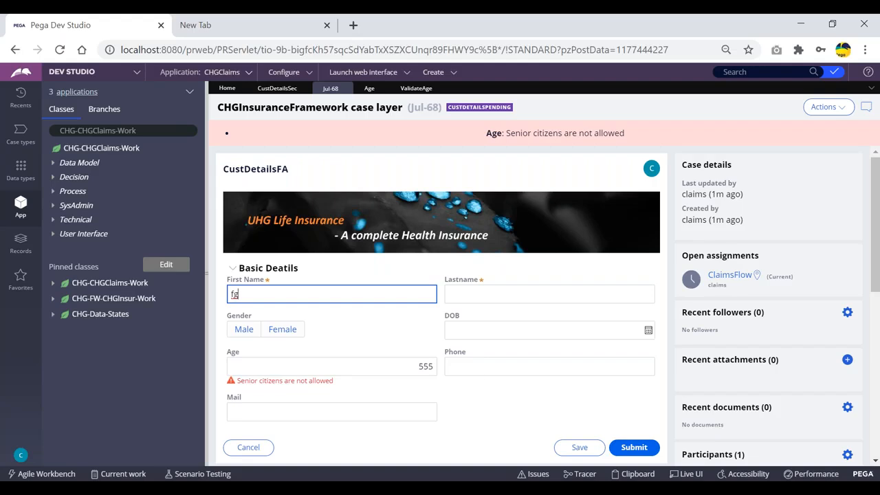
# - Move to the Age field so the two-character First Name gets validated
pyautogui.click(382, 364)
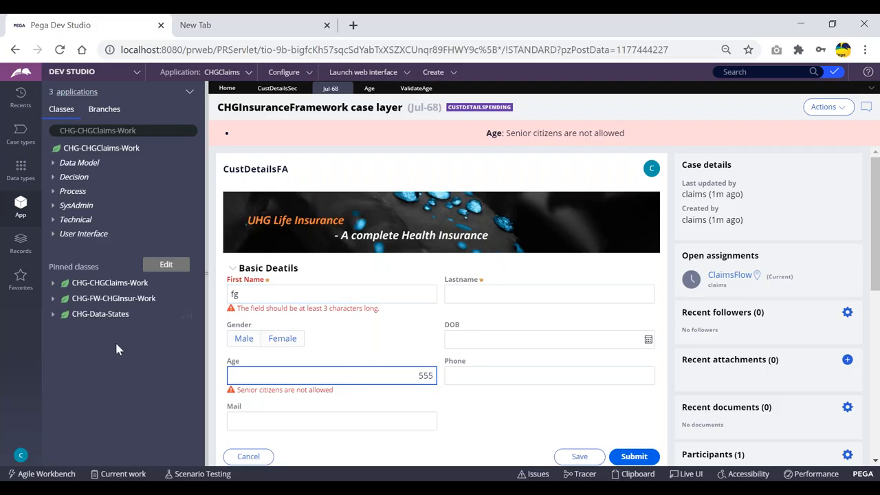
# - Open the PullSavedCust activity under CHG-CHGClaims-Work > Technical > Activity
pyautogui.click(54, 284)
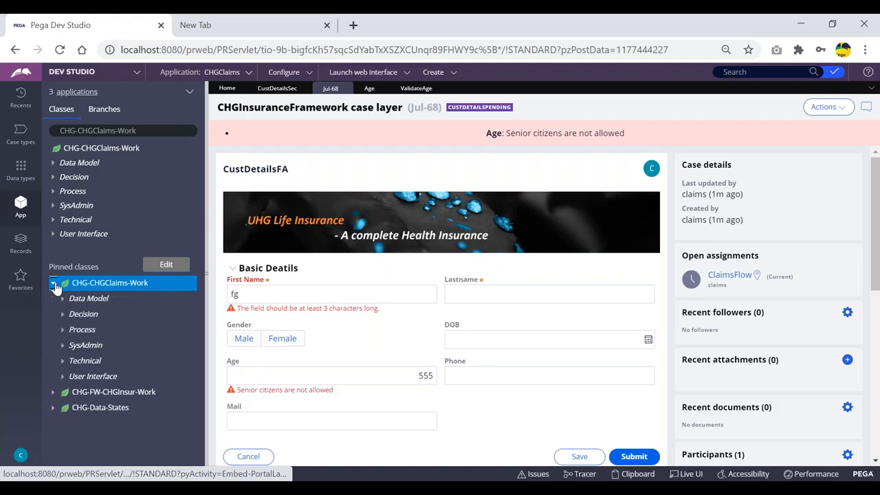
pyautogui.click(77, 362)
pyautogui.click(72, 376)
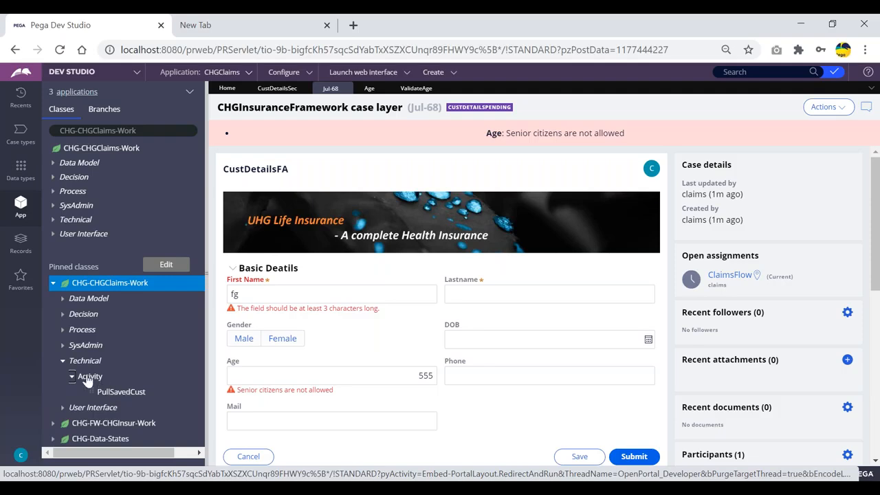
pyautogui.click(111, 393)
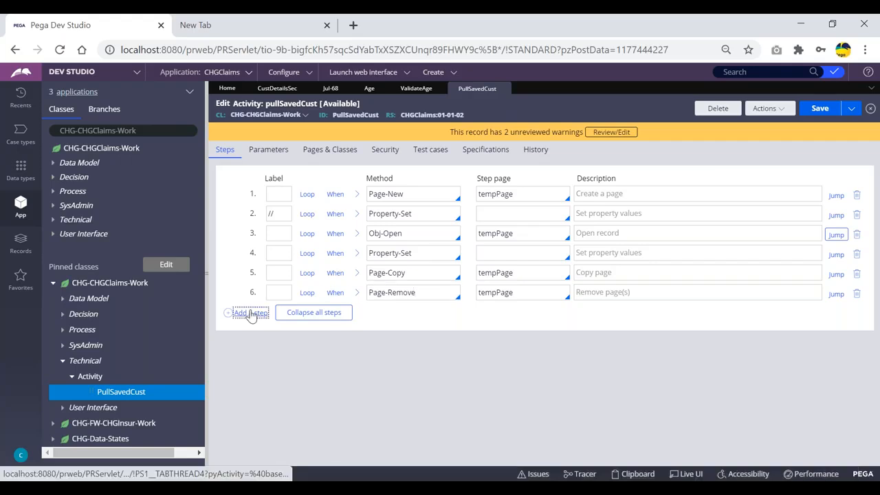
# - Add step 7 with the Property-Validate method and expand its parameters
pyautogui.click(249, 313)
pyautogui.click(402, 311)
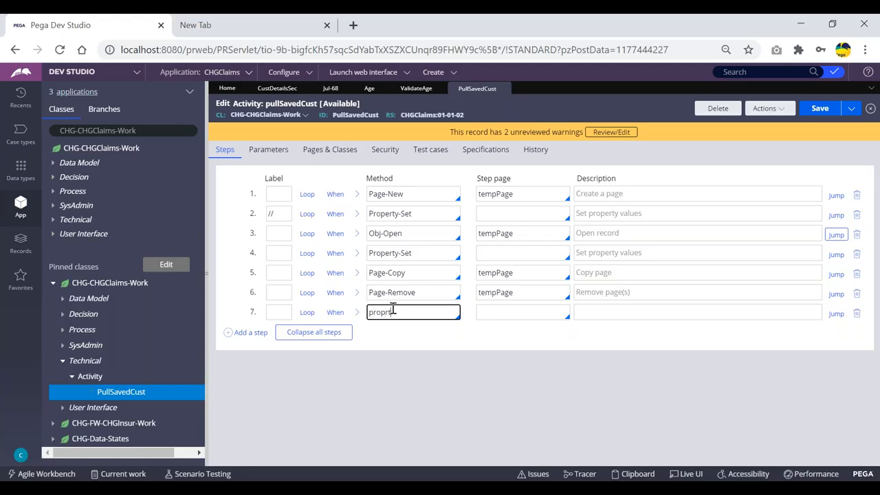
pyautogui.press('Down')
pyautogui.press('Down')
pyautogui.press('Down')
pyautogui.press('Down')
pyautogui.press('Down')
pyautogui.press('Down')
pyautogui.press('Down')
pyautogui.press('Down')
pyautogui.press('Down')
pyautogui.press('Down')
pyautogui.press('Up')
pyautogui.press('Up')
pyautogui.press('Down')
pyautogui.press('Down')
pyautogui.press('Down')
pyautogui.press('Up')
pyautogui.press('Up')
pyautogui.press('Down')
pyautogui.press('Down')
pyautogui.press('Down')
pyautogui.press('Down')
pyautogui.press('Down')
pyautogui.press('Down')
pyautogui.press('Down')
pyautogui.press('Down')
pyautogui.press('Up')
pyautogui.press('Up')
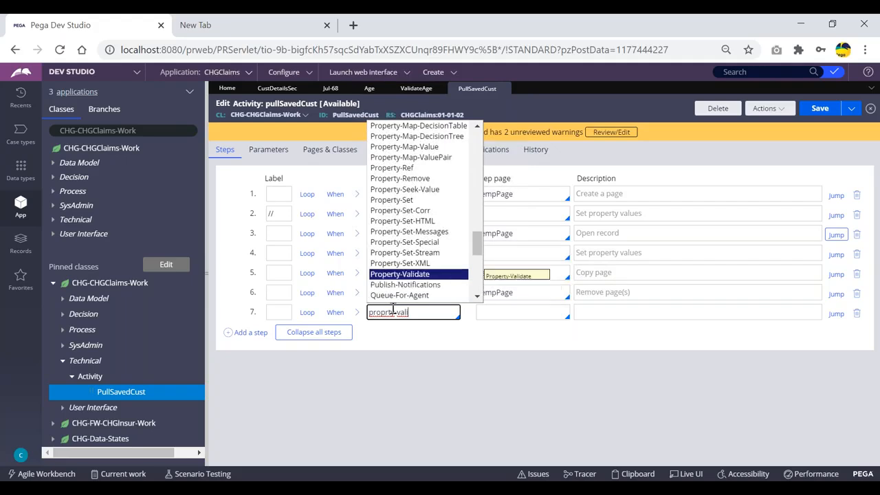
pyautogui.press('Return')
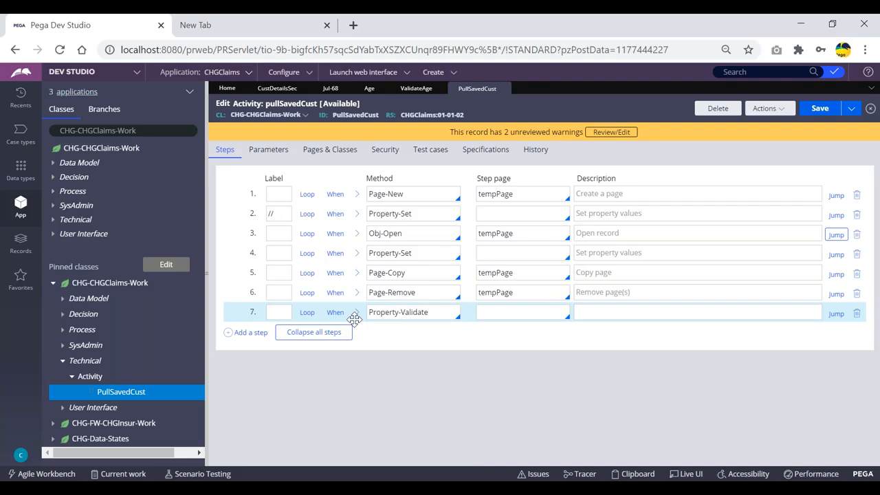
pyautogui.click(356, 313)
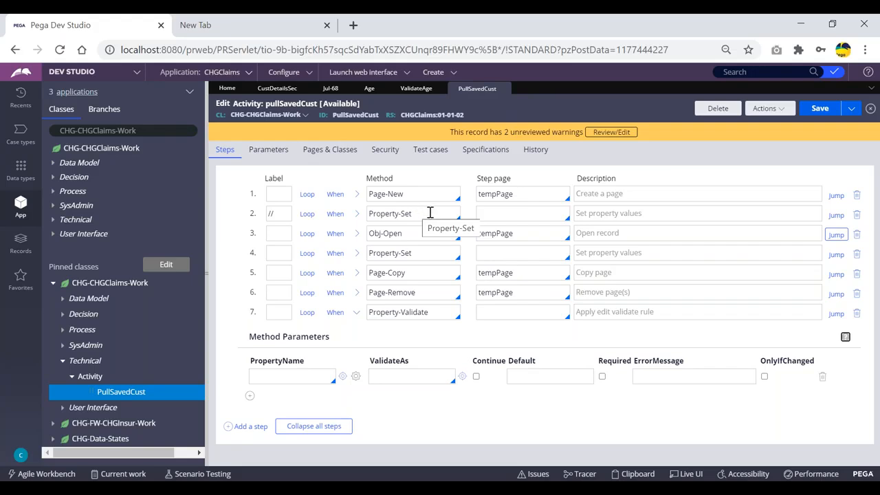
pyautogui.moveTo(431, 313); pyautogui.dragTo(366, 314)
pyautogui.click(359, 318)
# - Add 'Property-validate -' and 'page-validate-' lines to the validation notes in Notepad
pyautogui.hotkey('alt', 'Tab')
pyautogui.click(361, 240)
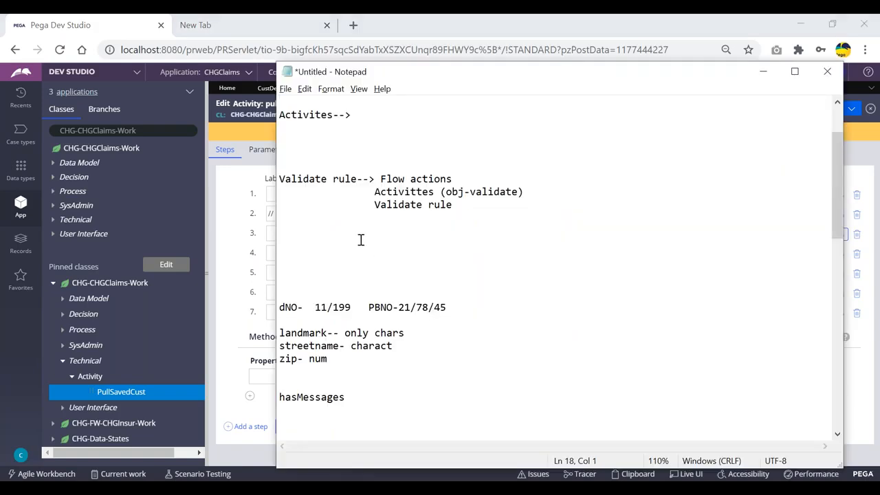
pyautogui.write('Priper')
pyautogui.press('BackSpace')
pyautogui.press('BackSpace')
pyautogui.press('BackSpace')
pyautogui.press('BackSpace')
pyautogui.write('operty-validate')
pyautogui.press('Return')
pyautogui.write('page-validate')
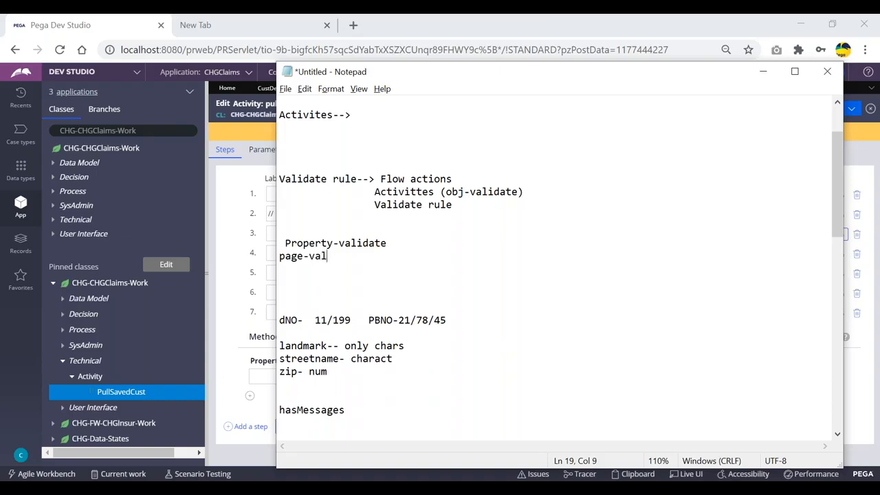
pyautogui.click(399, 244)
pyautogui.write('-')
pyautogui.click(397, 256)
pyautogui.write('-')
# - Touch up the two new note lines, then minimize Notepad to show the activity
pyautogui.moveTo(405, 244); pyautogui.dragTo(278, 242)
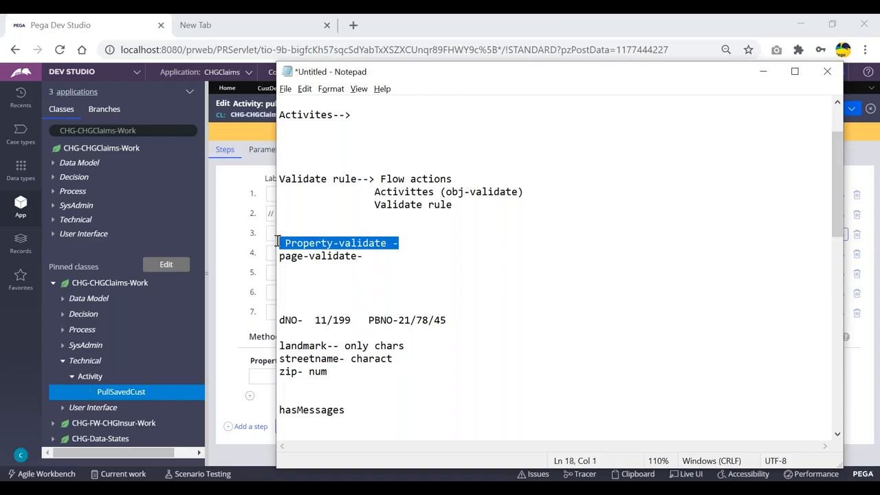
pyautogui.doubleClick(303, 243)
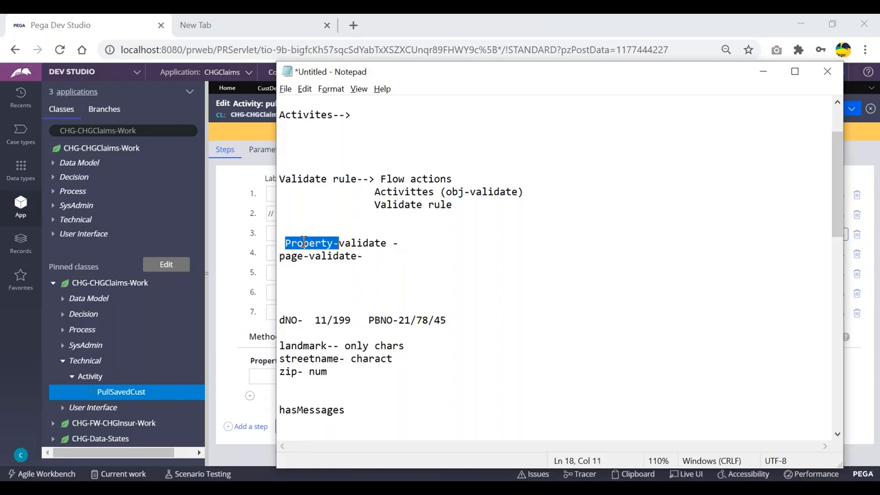
pyautogui.click(341, 274)
pyautogui.doubleClick(312, 243)
pyautogui.click(422, 242)
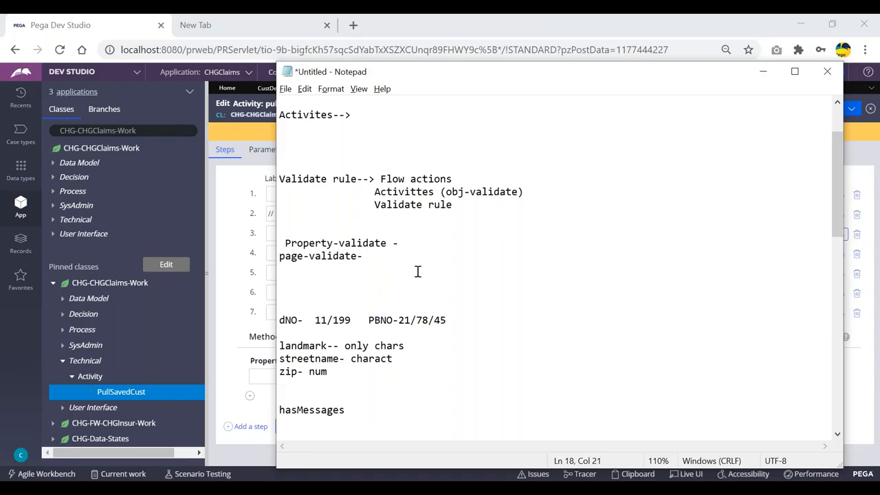
pyautogui.moveTo(368, 256); pyautogui.dragTo(269, 254)
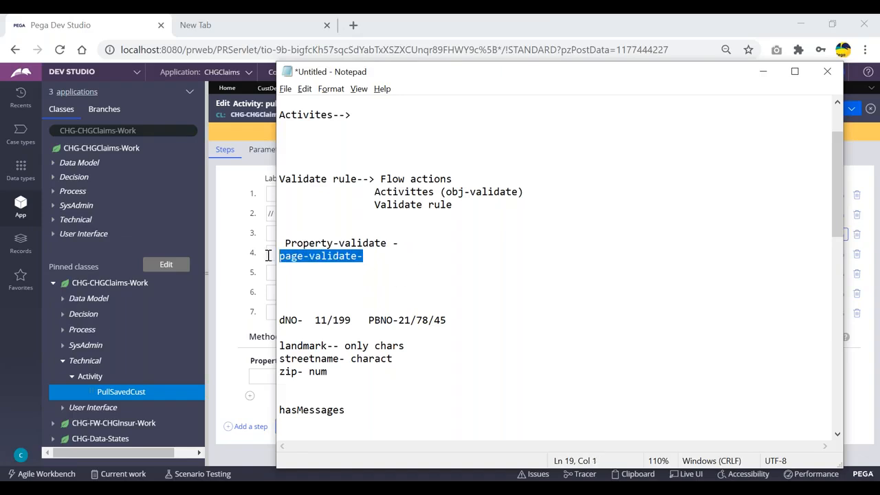
pyautogui.click(301, 260)
pyautogui.press('Delete')
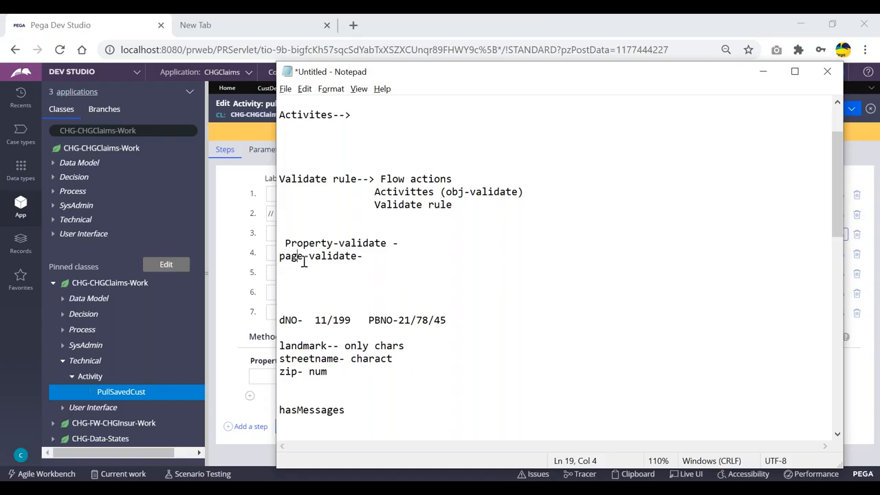
pyautogui.moveTo(368, 256); pyautogui.dragTo(279, 256)
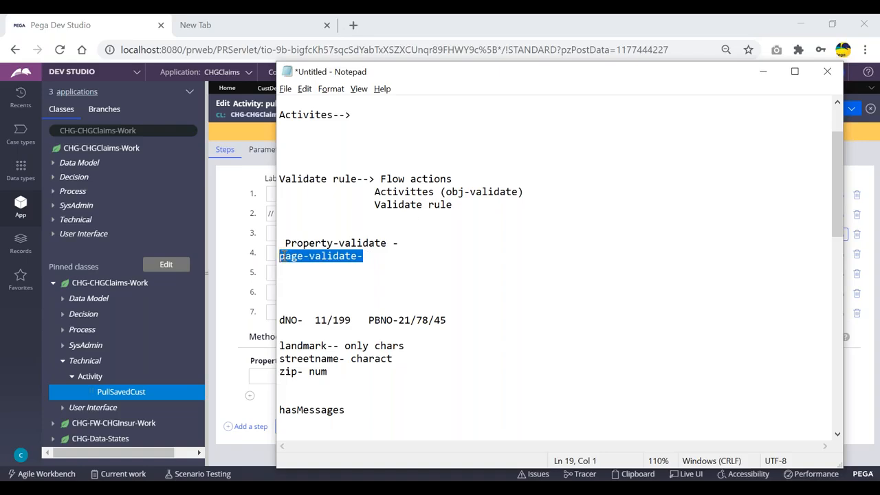
pyautogui.click(763, 72)
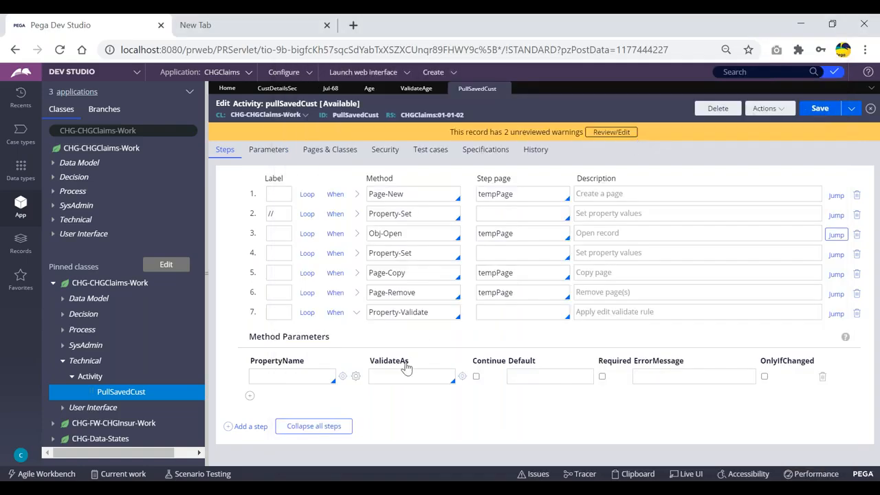
# - Set step 7's Property-Validate parameters to PropertyName .age with ValidateAs isBlank
pyautogui.click(288, 375)
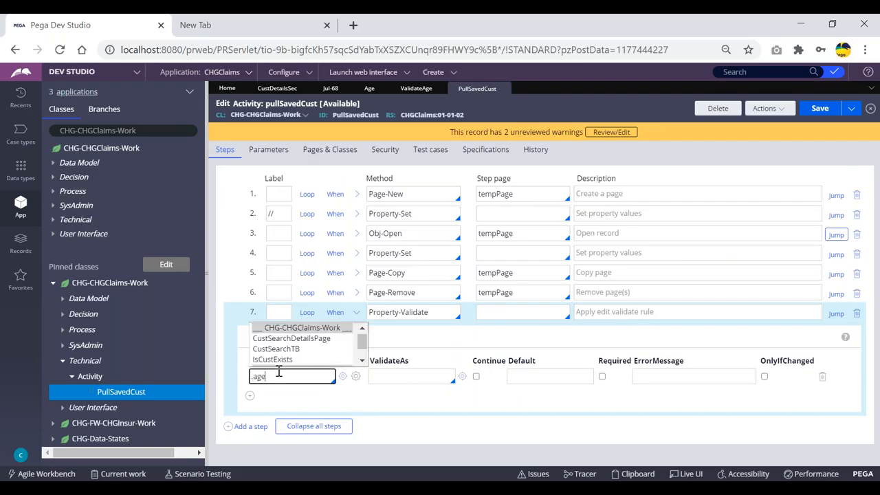
pyautogui.click(397, 376)
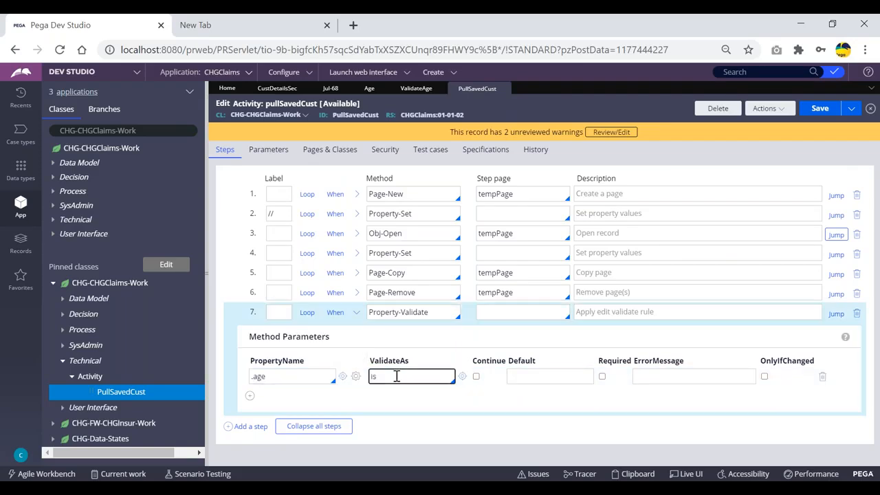
pyautogui.press('Down')
pyautogui.press('Down')
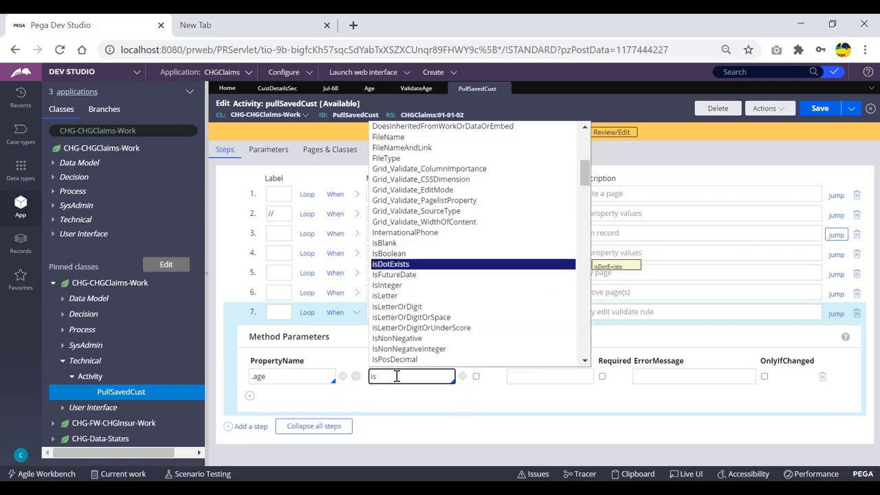
pyautogui.press('Down')
pyautogui.press('Down')
pyautogui.press('Down')
pyautogui.press('Down')
pyautogui.press('Down')
pyautogui.press('Down')
pyautogui.press('Down')
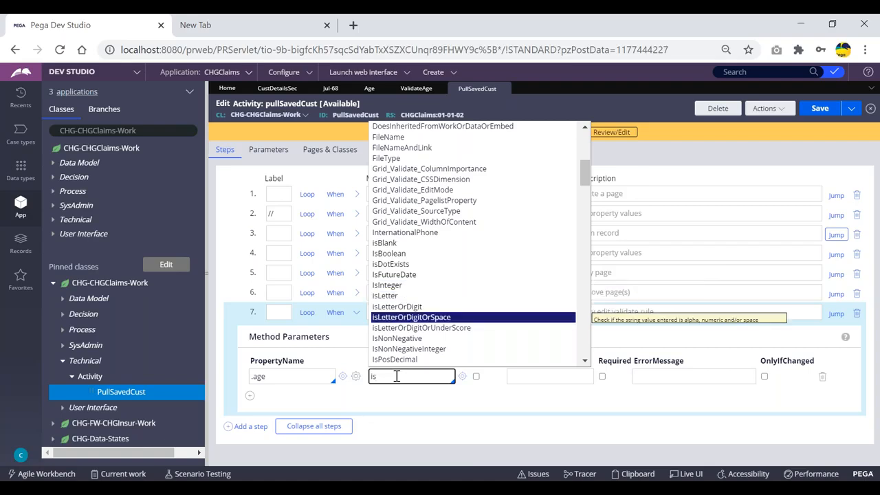
pyautogui.press('Up')
pyautogui.press('Up')
pyautogui.press('Up')
pyautogui.press('Up')
pyautogui.press('Up')
pyautogui.press('Up')
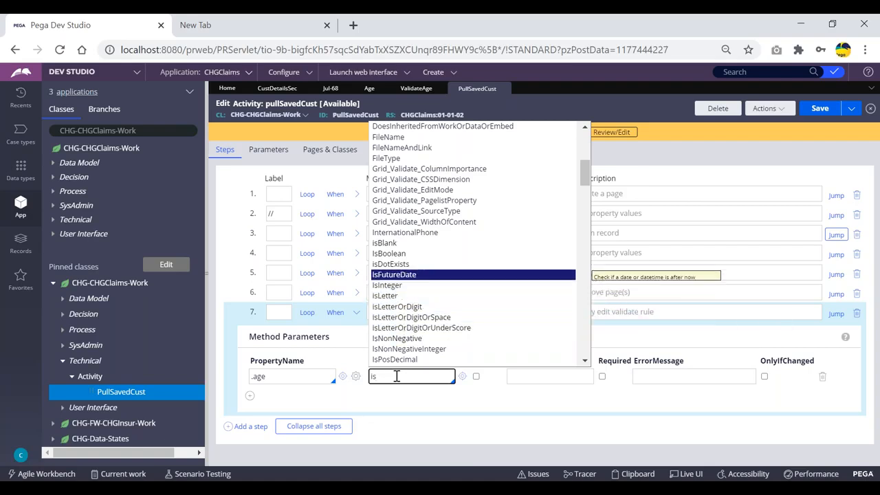
pyautogui.press('Down')
pyautogui.press('Up')
pyautogui.press('Up')
pyautogui.press('Up')
pyautogui.press('Up')
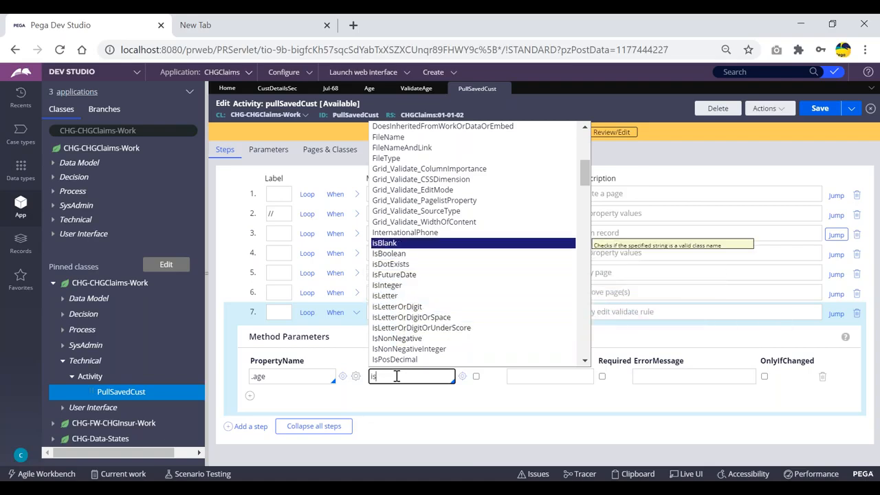
pyautogui.press('Return')
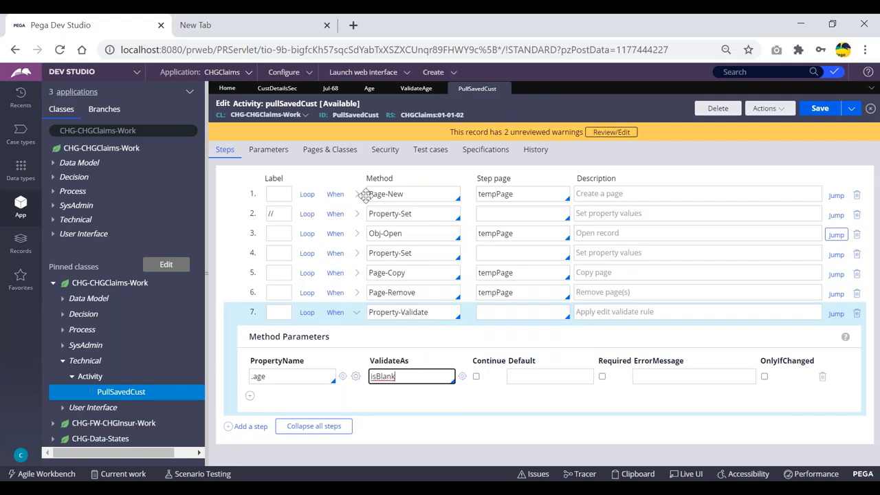
# - Highlight the .age property name and the isBlank rule to review the entries
pyautogui.moveTo(280, 377); pyautogui.dragTo(247, 383)
pyautogui.click(247, 384)
pyautogui.click(270, 375)
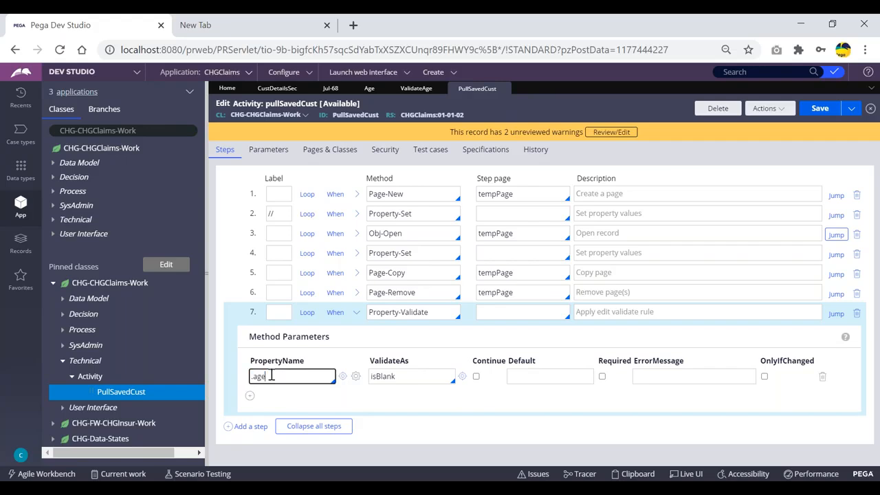
pyautogui.click(402, 376)
pyautogui.moveTo(403, 376); pyautogui.dragTo(370, 376)
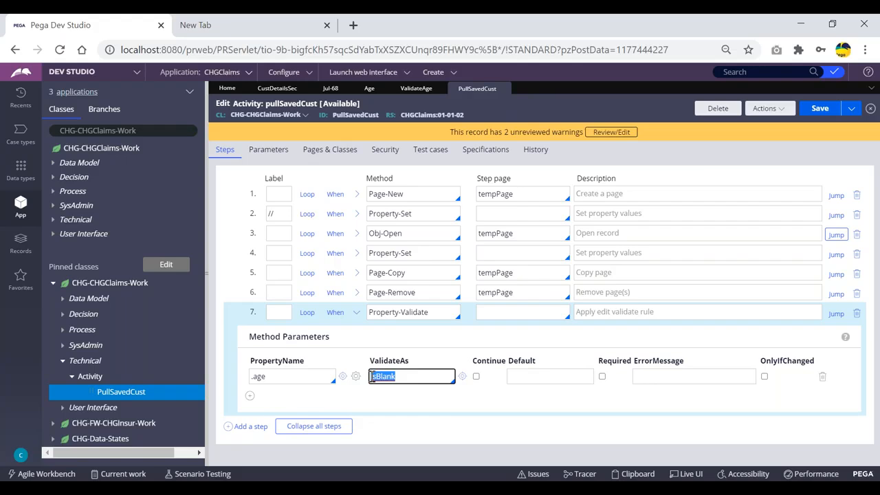
pyautogui.click(401, 377)
pyautogui.doubleClick(260, 379)
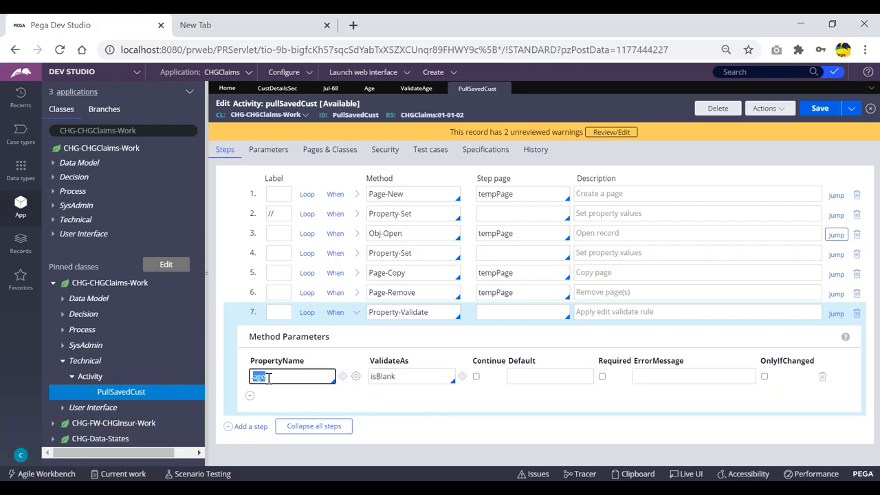
pyautogui.click(274, 376)
# - Open the Age property record and highlight its validate rule, ValidateAge
pyautogui.click(369, 88)
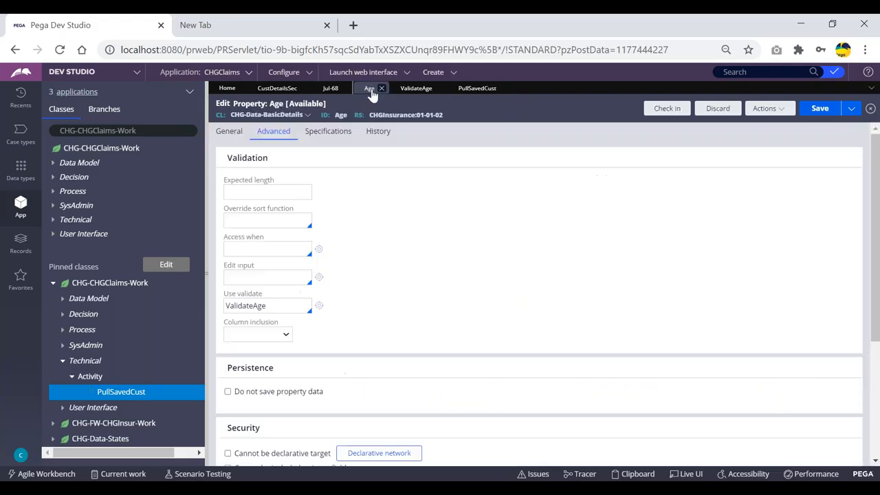
pyautogui.click(274, 307)
pyautogui.hotkey('ctrl', 'a')
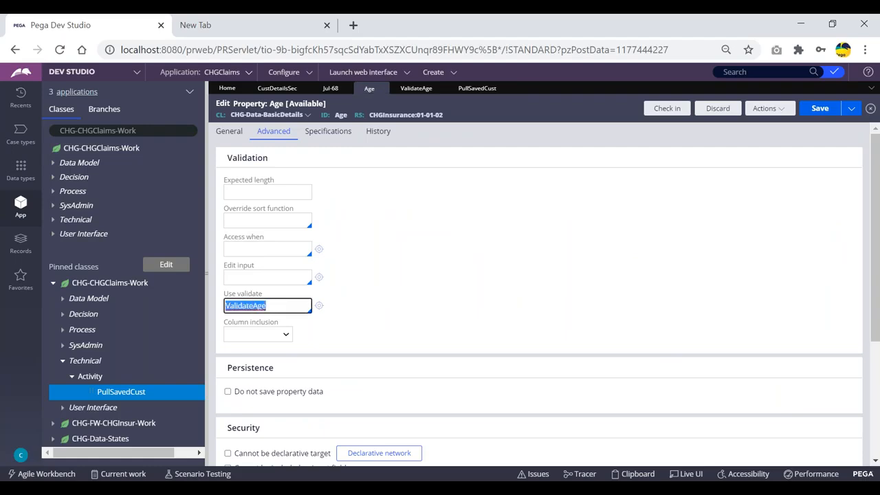
pyautogui.click(272, 305)
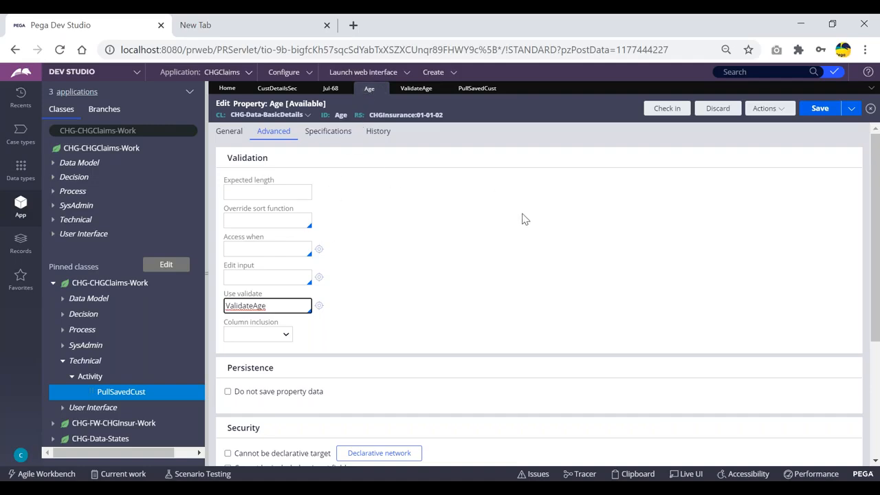
pyautogui.doubleClick(256, 306)
# - Return to PullSavedCust and highlight step 7's .age and isBlank parameters
pyautogui.click(473, 89)
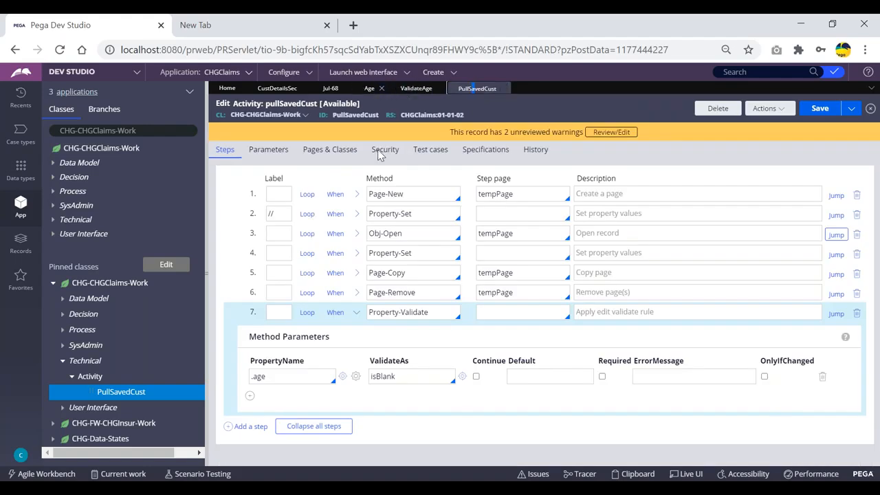
pyautogui.click(284, 377)
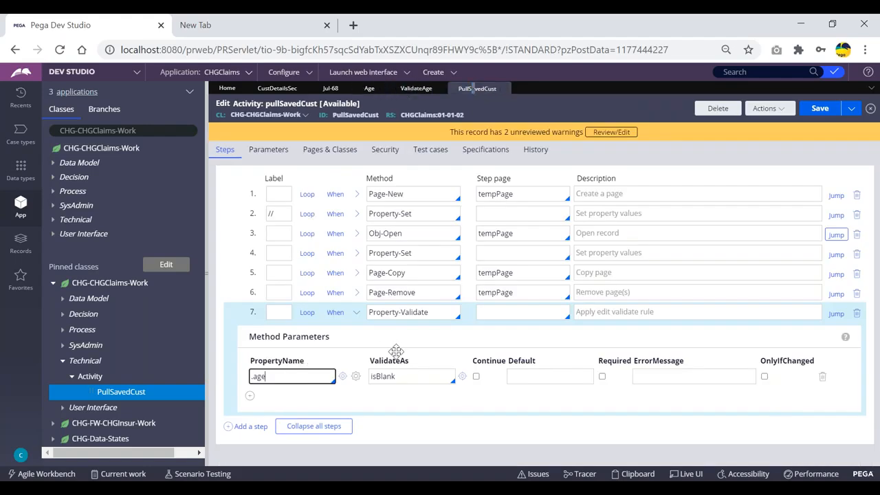
pyautogui.moveTo(402, 376); pyautogui.dragTo(372, 378)
pyautogui.click(411, 381)
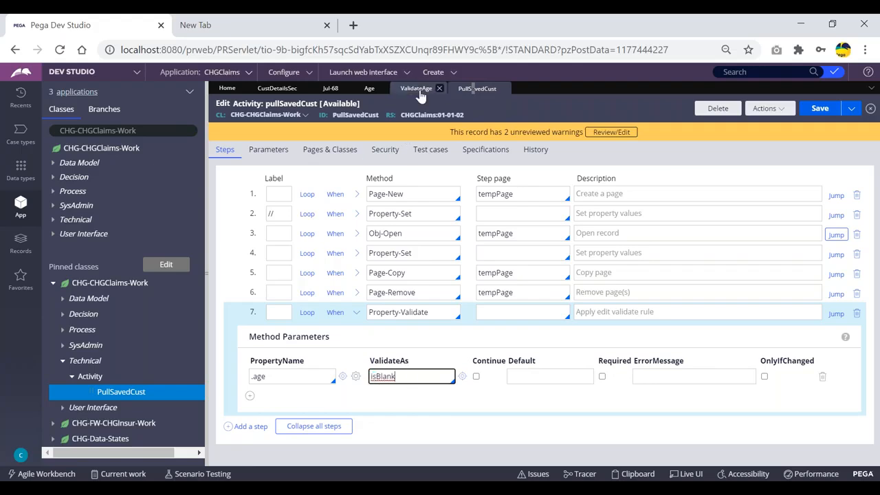
pyautogui.doubleClick(386, 377)
pyautogui.click(440, 332)
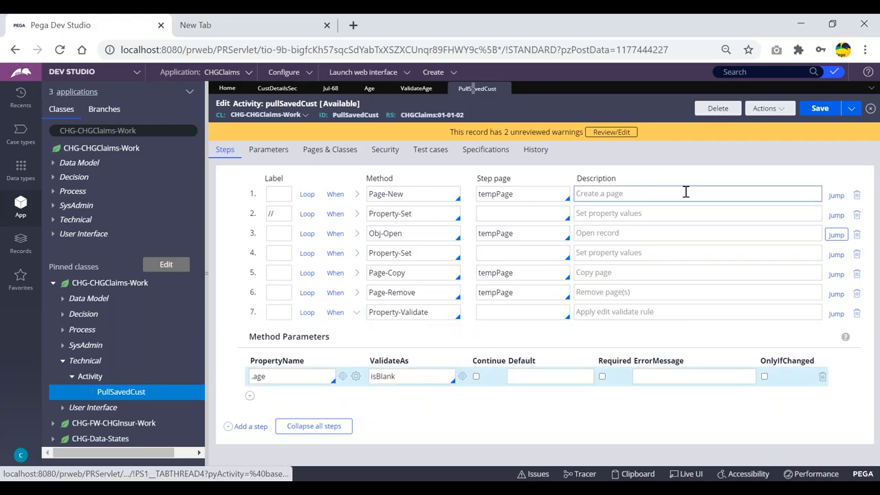
pyautogui.doubleClick(255, 376)
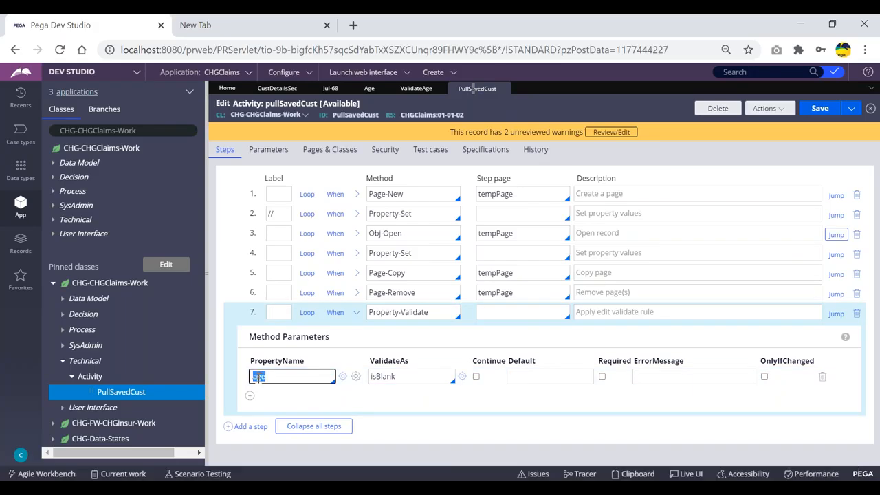
pyautogui.doubleClick(409, 376)
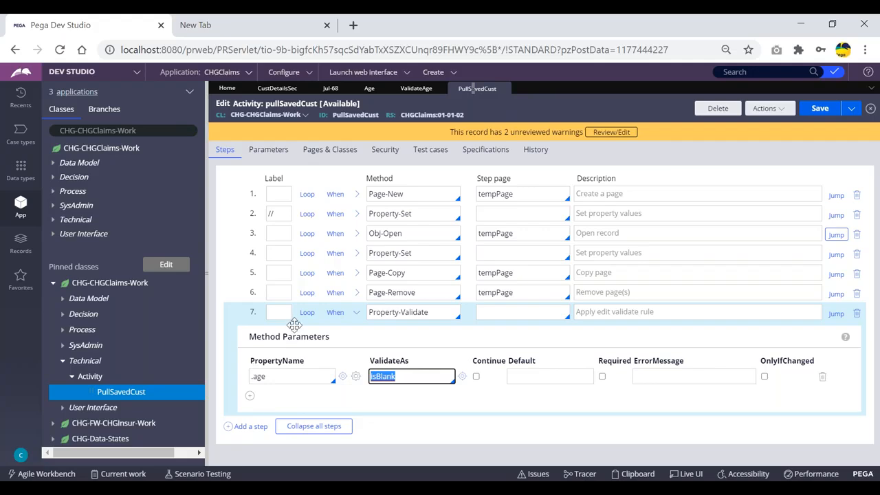
pyautogui.click(403, 376)
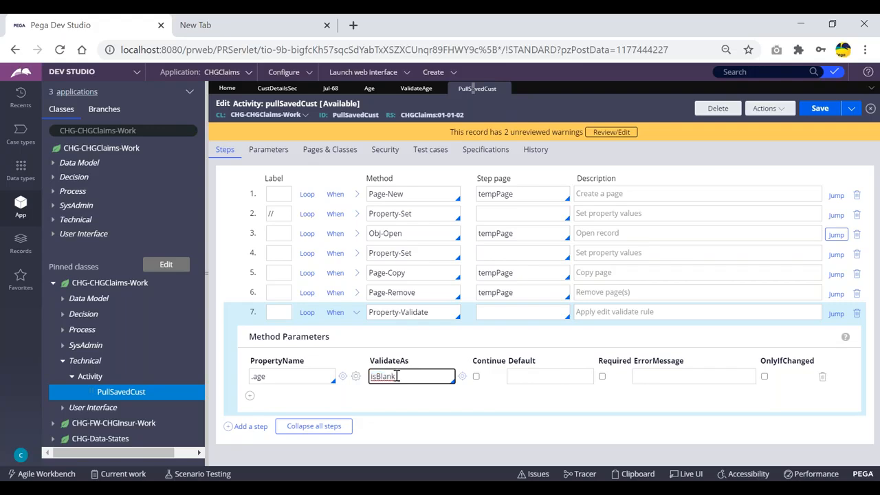
pyautogui.moveTo(403, 376); pyautogui.dragTo(367, 381)
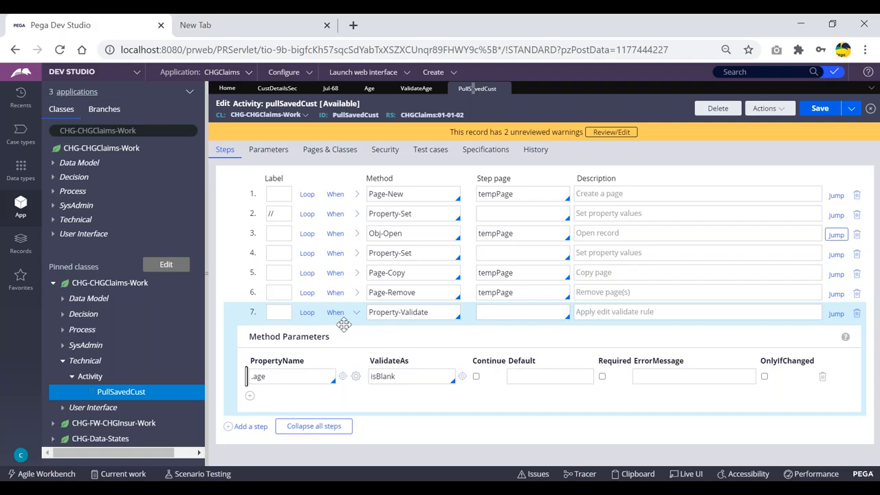
# - Briefly view the ValidateAge source, then toggle step 7's method parameters closed
pyautogui.click(418, 87)
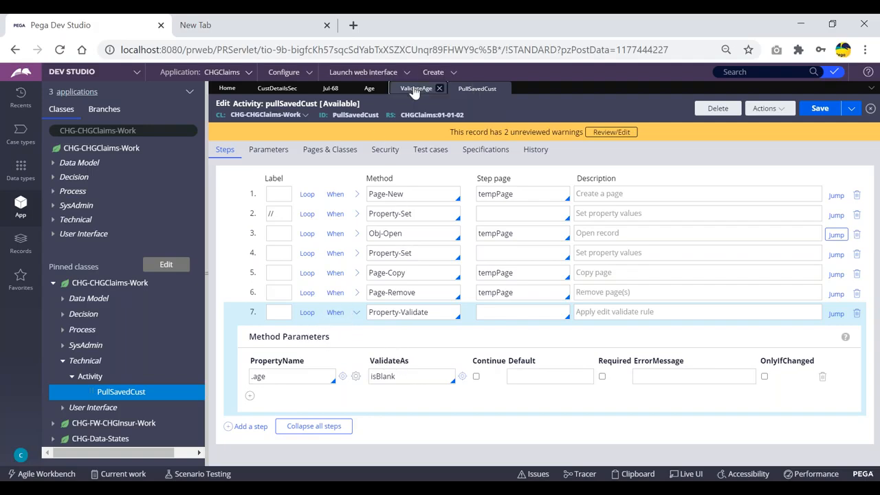
pyautogui.click(459, 90)
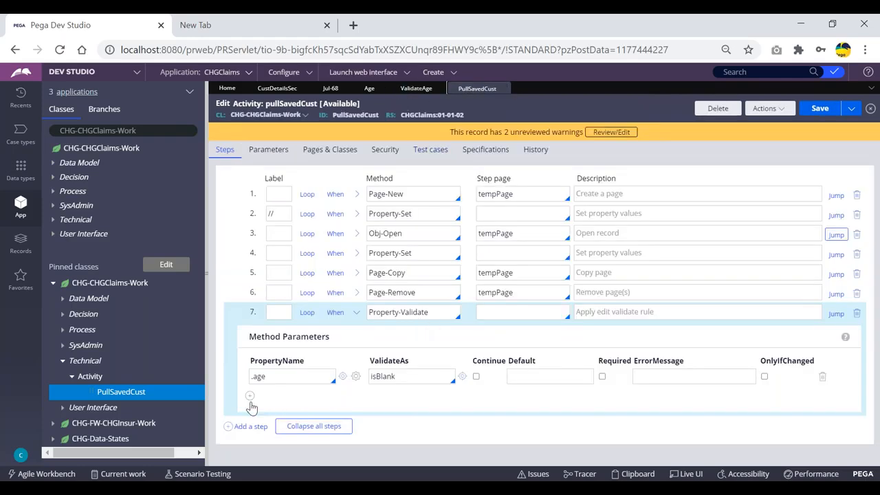
pyautogui.click(358, 313)
pyautogui.click(358, 313)
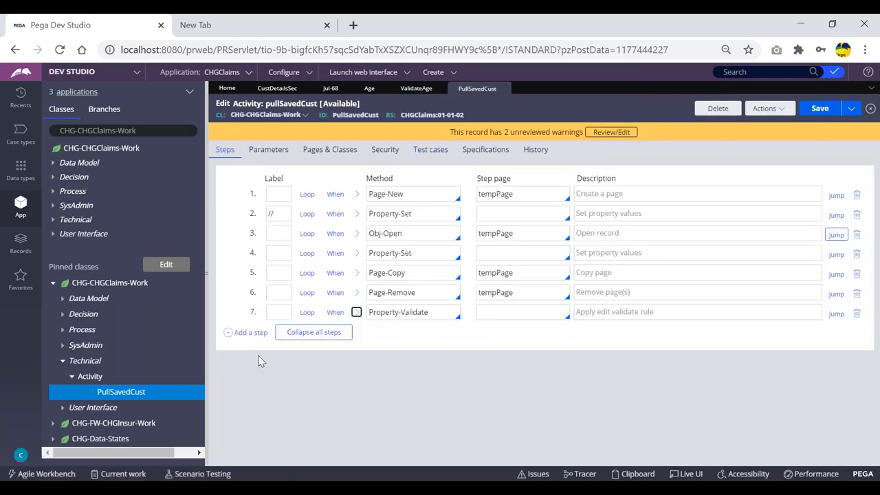
pyautogui.click(358, 313)
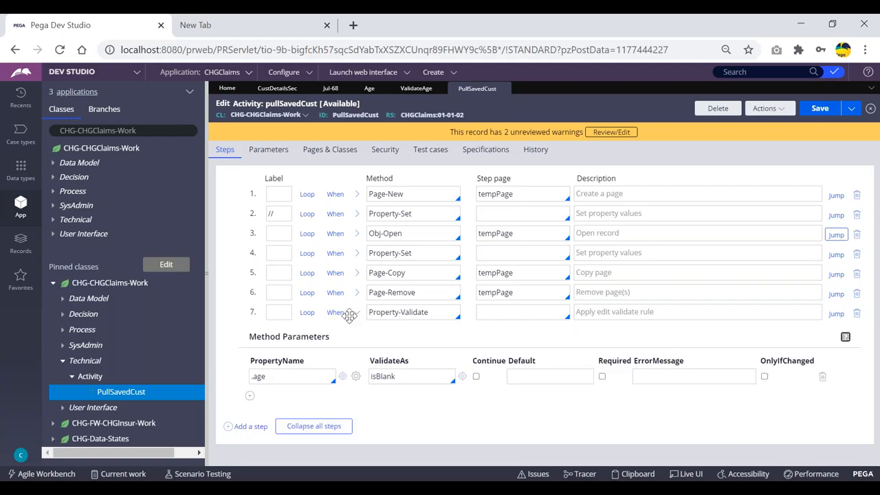
pyautogui.click(356, 312)
# - Add step 8 as Page-Validate on tempPage, copying the page name from step 6
pyautogui.click(251, 332)
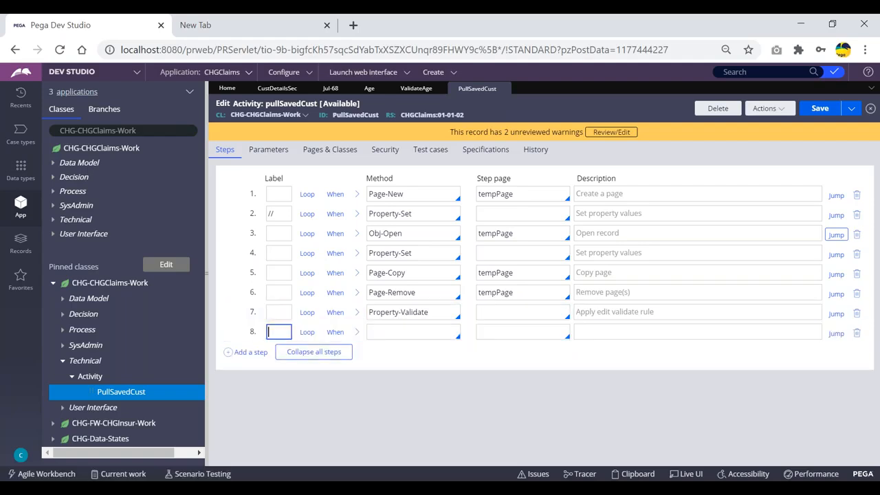
pyautogui.write('page')
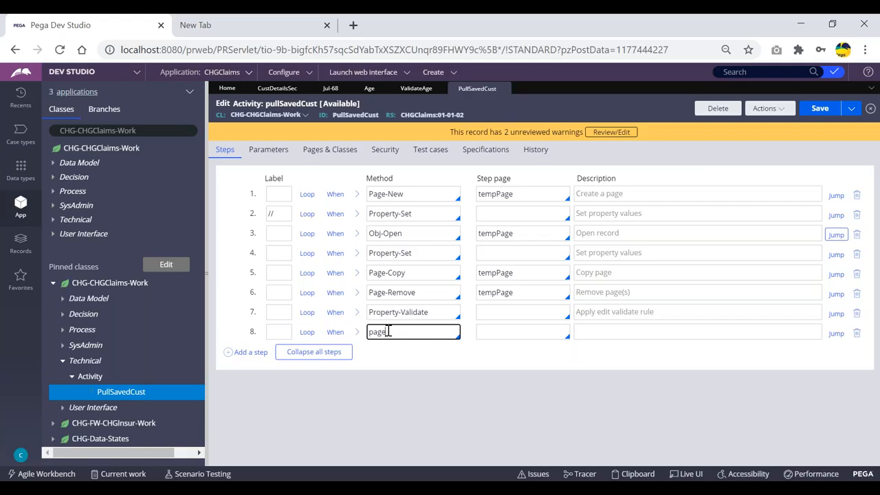
pyautogui.write('-validat')
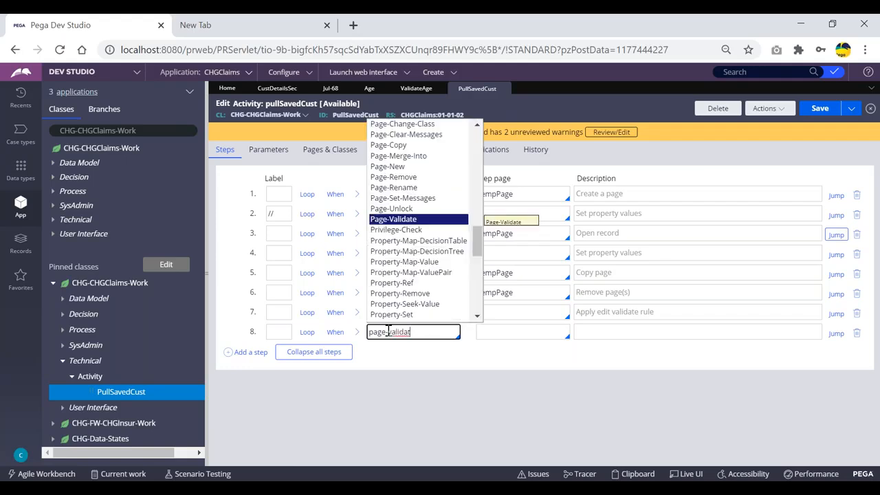
pyautogui.press('Return')
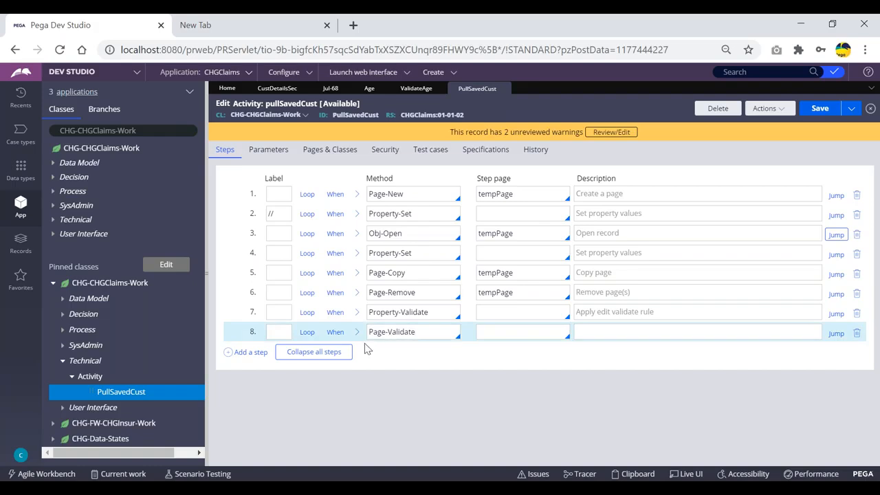
pyautogui.click(506, 293)
pyautogui.doubleClick(507, 293)
pyautogui.hotkey('ctrl', 'c')
pyautogui.click(491, 332)
pyautogui.hotkey('ctrl', 'v')
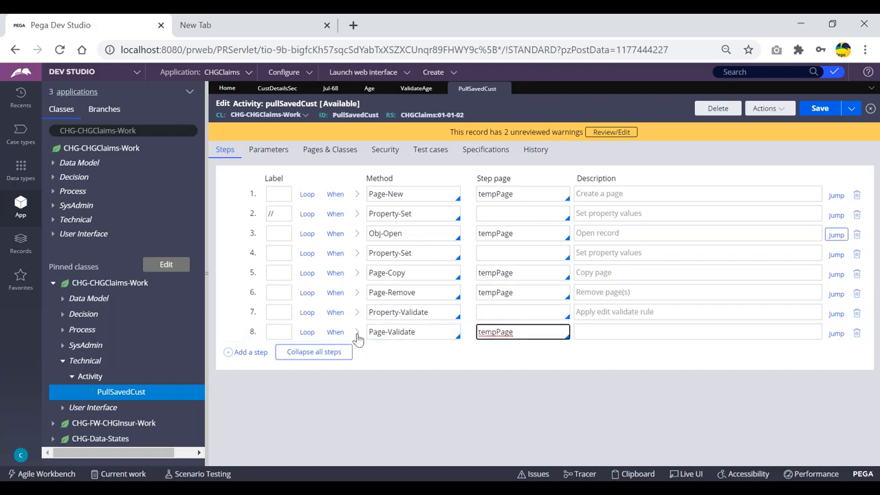
# - Collapse the step details and check step 8's Page-Validate method and tempPage step page
pyautogui.click(357, 332)
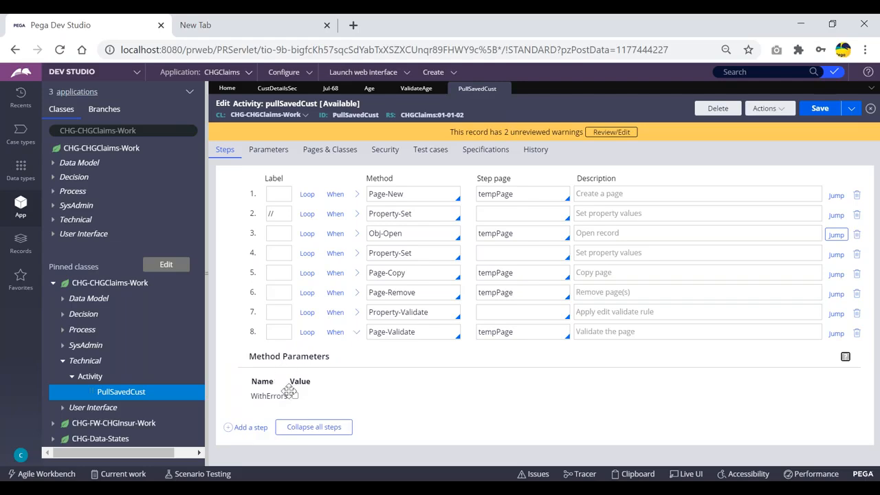
pyautogui.click(356, 312)
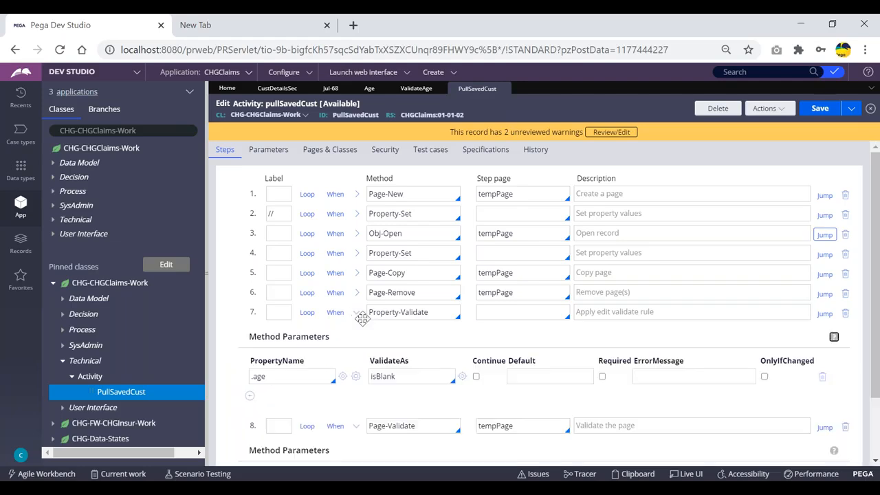
pyautogui.scroll(-1, 301, 302)
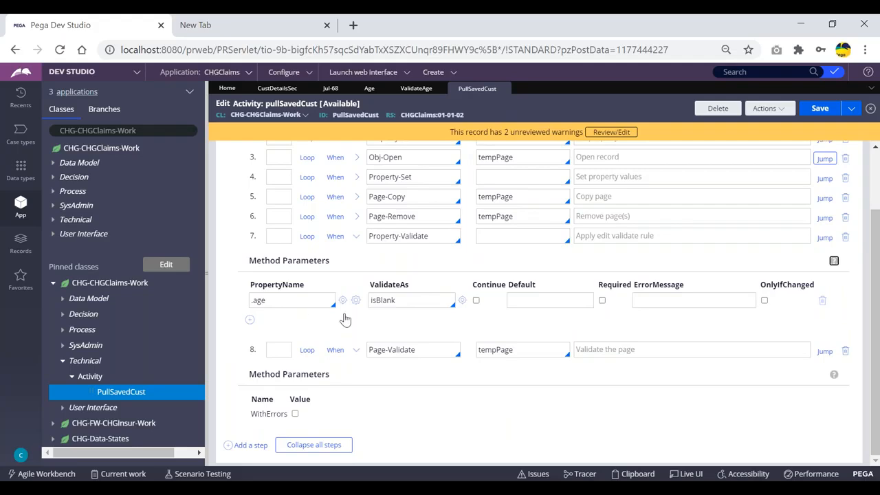
pyautogui.click(356, 236)
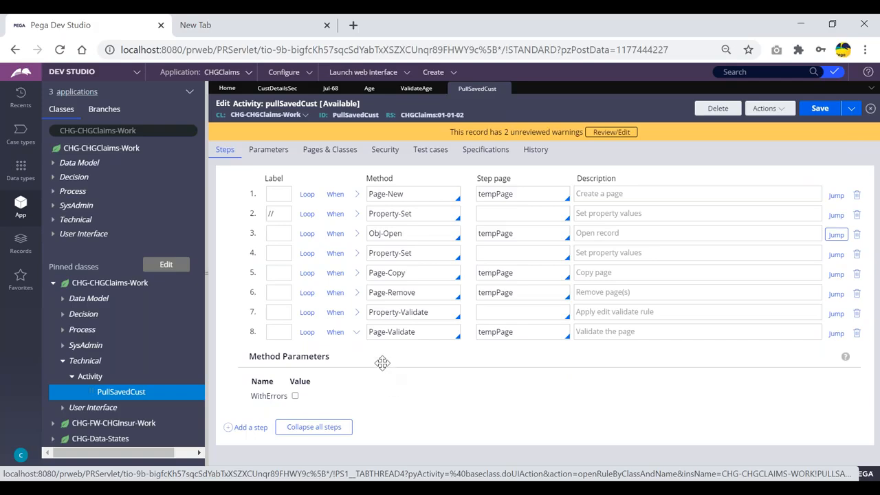
pyautogui.click(500, 332)
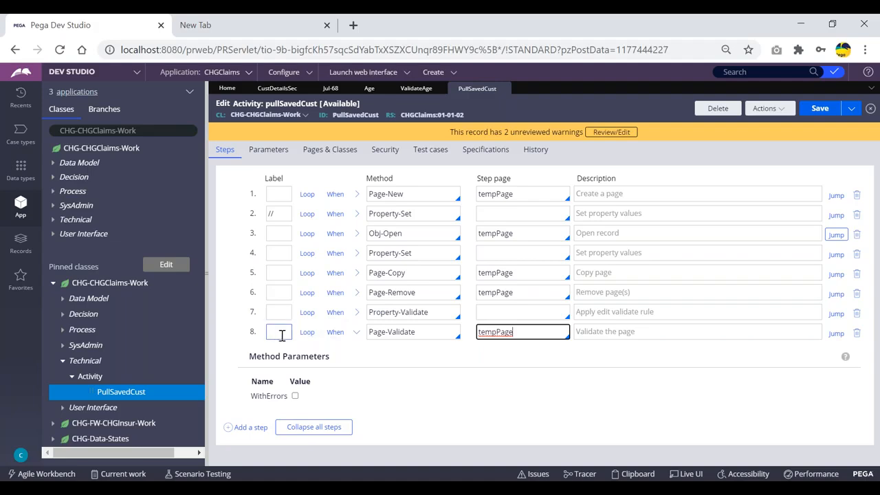
pyautogui.click(422, 333)
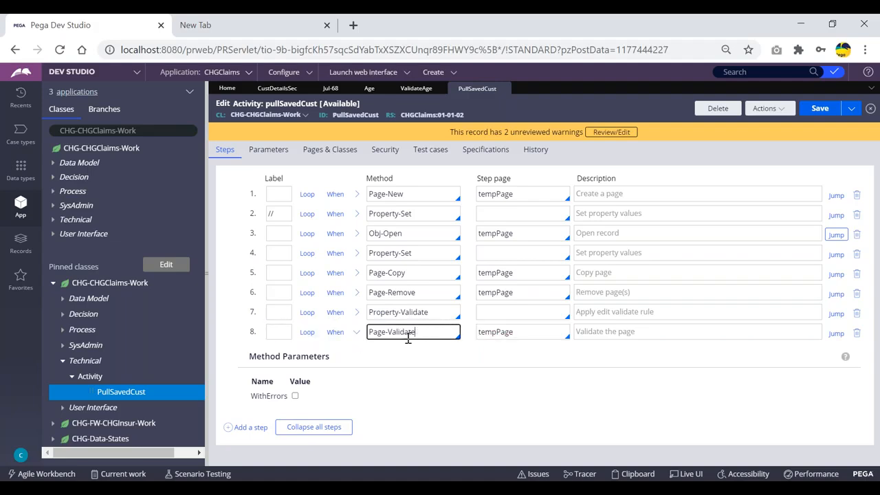
pyautogui.click(503, 332)
pyautogui.doubleClick(508, 334)
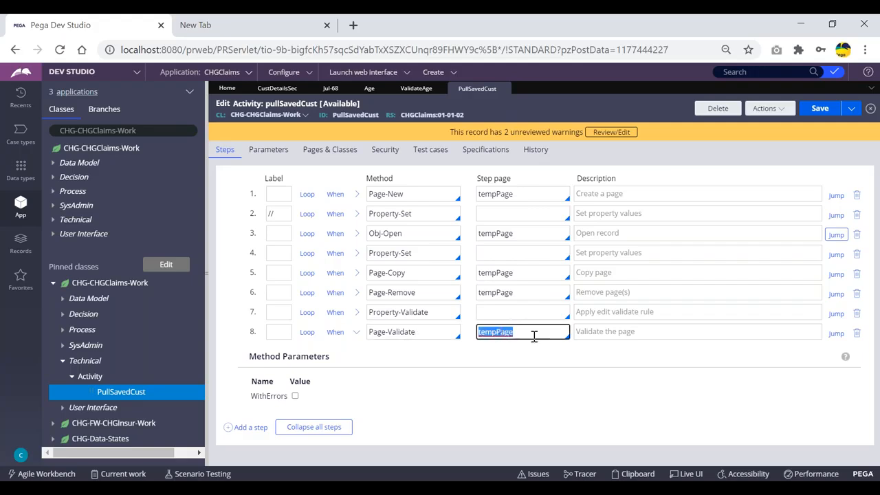
pyautogui.click(534, 334)
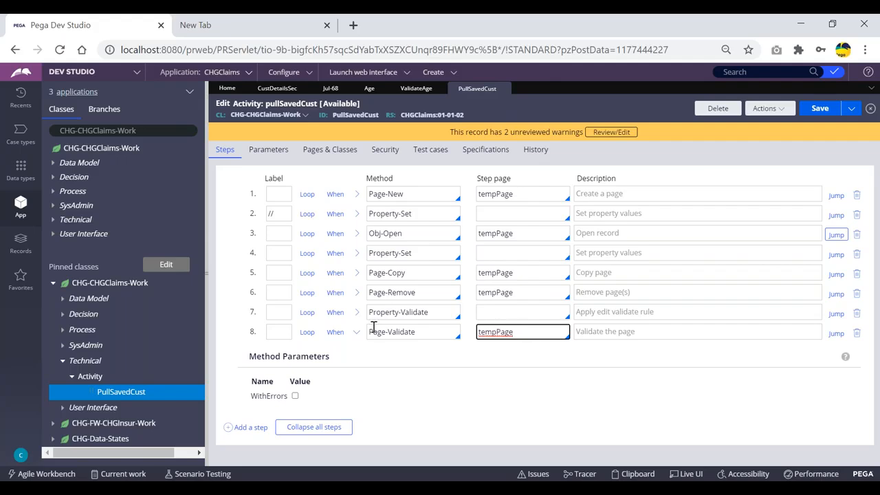
pyautogui.click(355, 332)
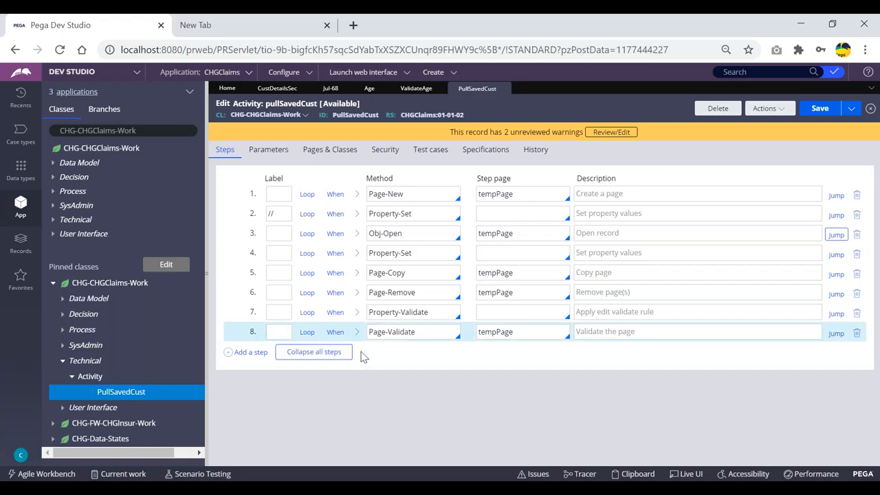
pyautogui.click(356, 313)
# - Review step 7's .age property name and isBlank validation setting
pyautogui.click(300, 379)
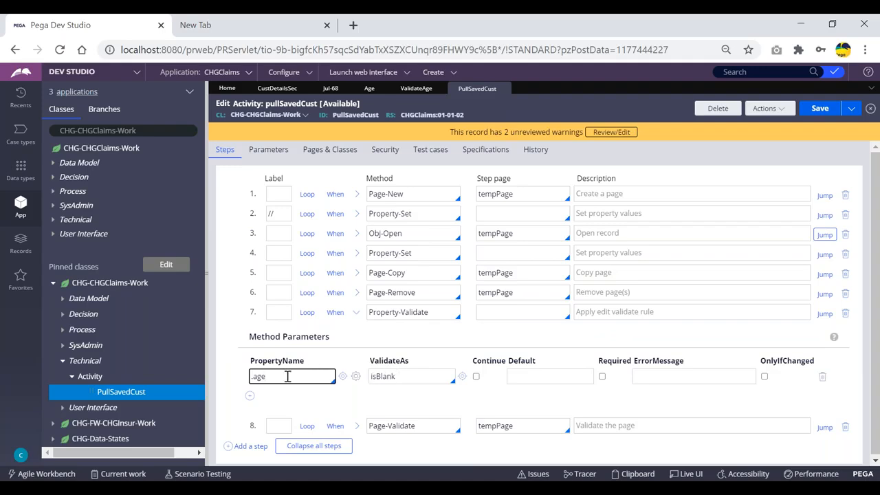
pyautogui.doubleClick(256, 376)
pyautogui.click(273, 376)
pyautogui.click(405, 377)
pyautogui.moveTo(404, 376); pyautogui.dragTo(364, 377)
pyautogui.click(402, 376)
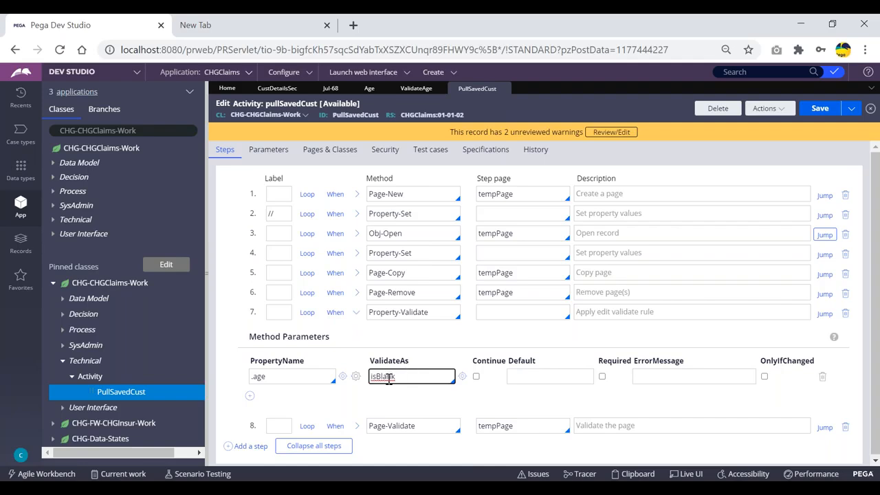
# - Expand step 8's Page-Validate parameters to check tempPage, then open the Age property
pyautogui.click(356, 425)
pyautogui.scroll(-2, 381, 361)
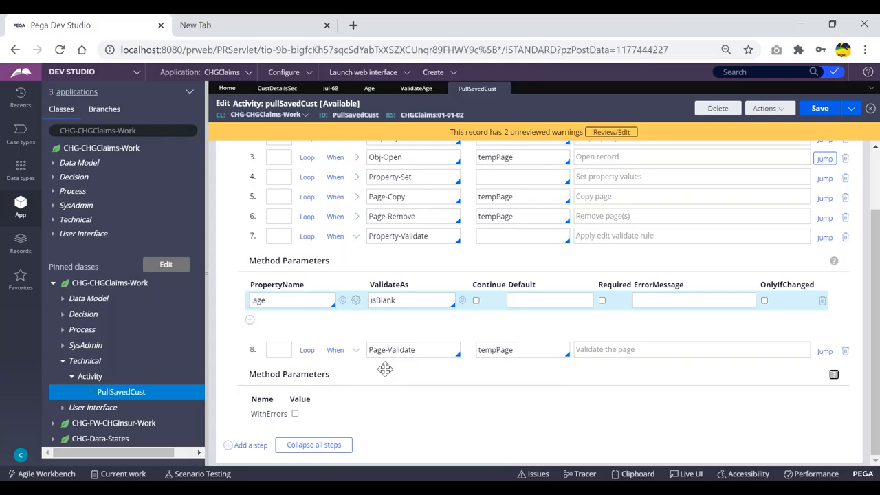
pyautogui.doubleClick(505, 350)
pyautogui.click(525, 349)
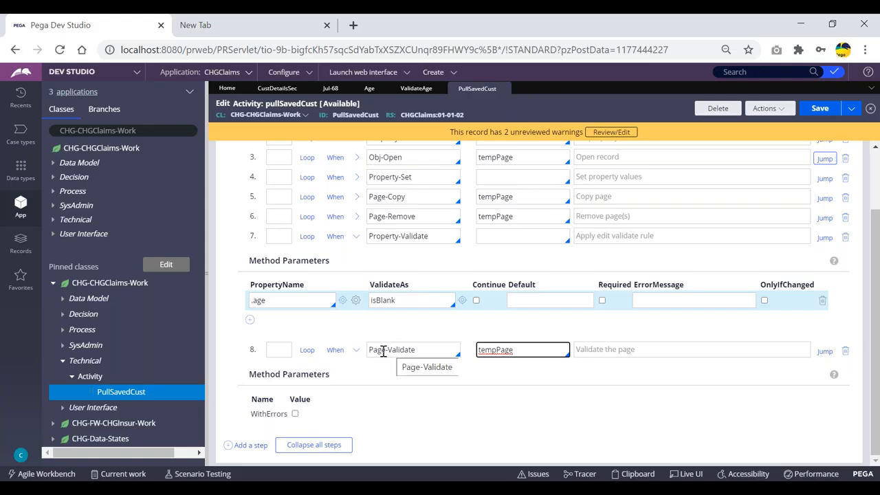
pyautogui.scroll(2, 365, 340)
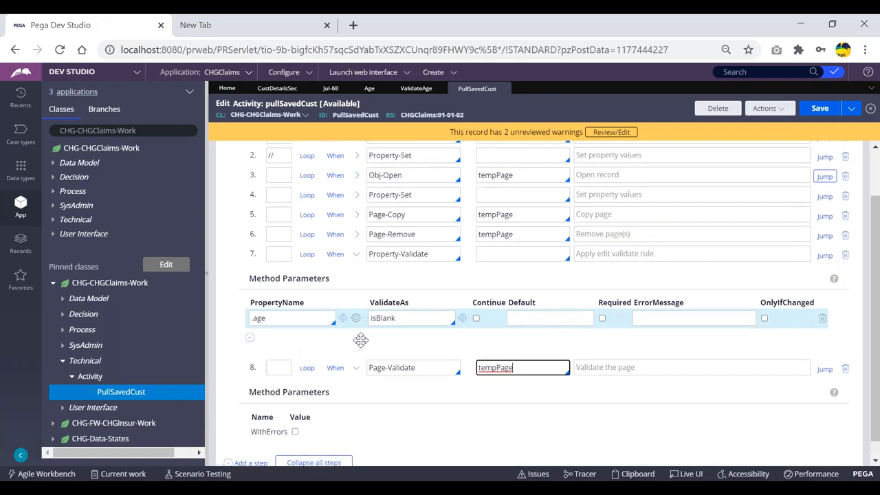
pyautogui.scroll(-2, 361, 339)
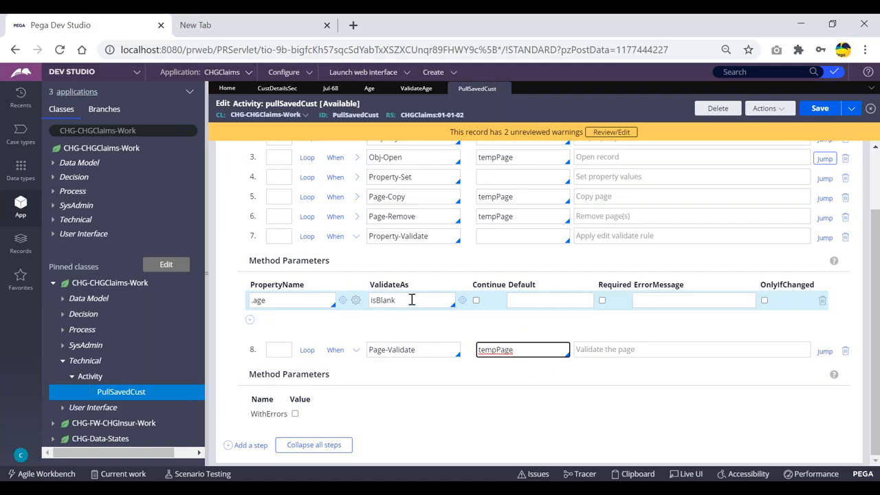
pyautogui.scroll(2, 411, 303)
pyautogui.click(368, 89)
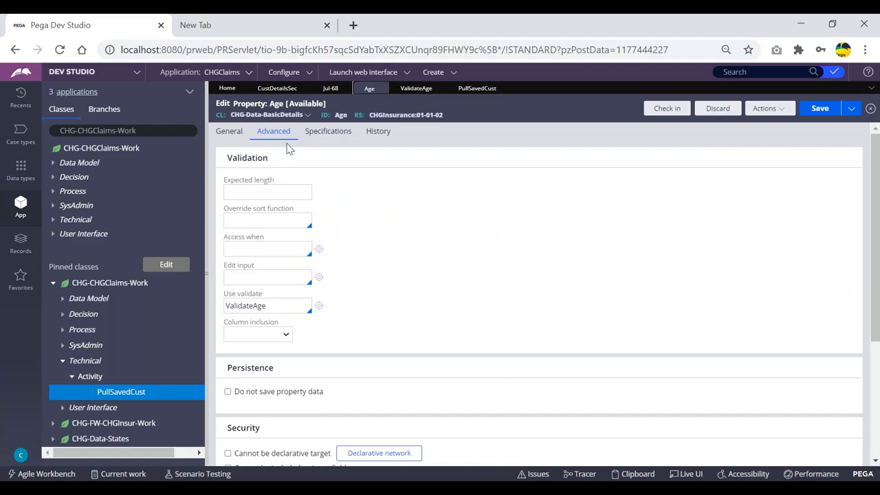
# - Collapse step 7 in PullSavedCust, view the ValidateAge Java source, then show the Jul-68 case form
pyautogui.click(473, 89)
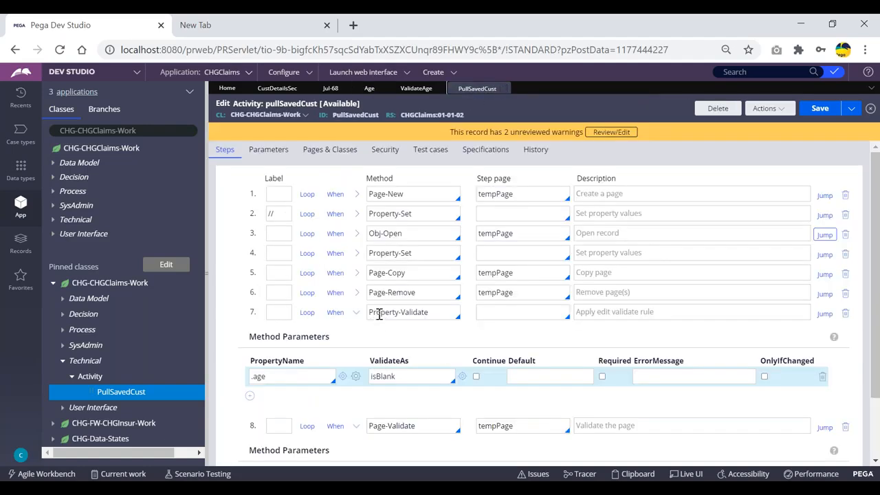
pyautogui.click(356, 312)
pyautogui.click(416, 88)
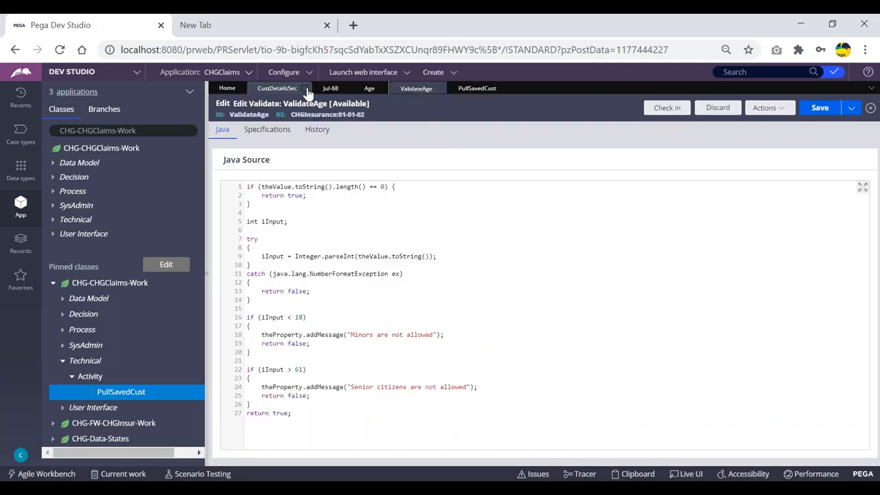
pyautogui.click(331, 90)
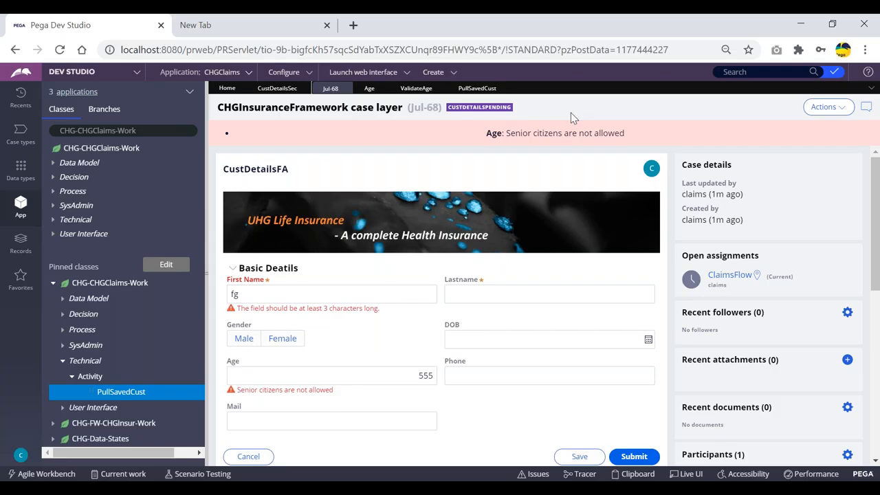
# - Check the Age field holding 555, then bring the Notepad validation notes forward
pyautogui.click(365, 370)
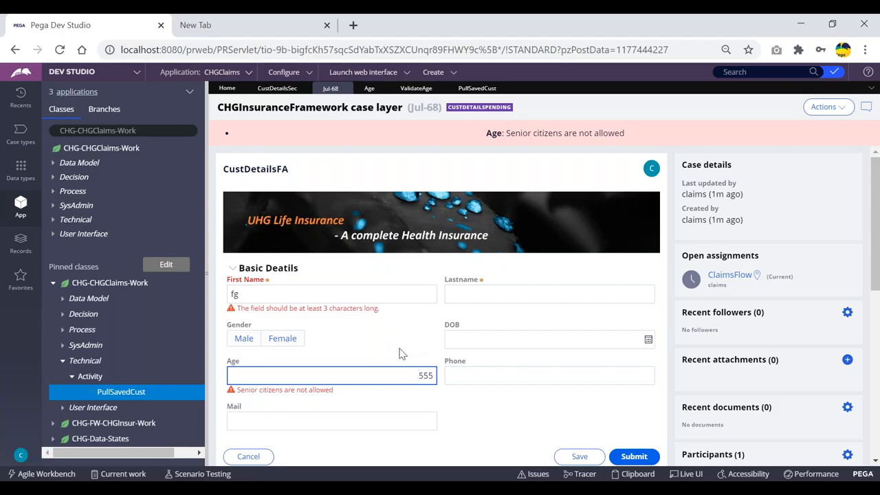
pyautogui.click(348, 480)
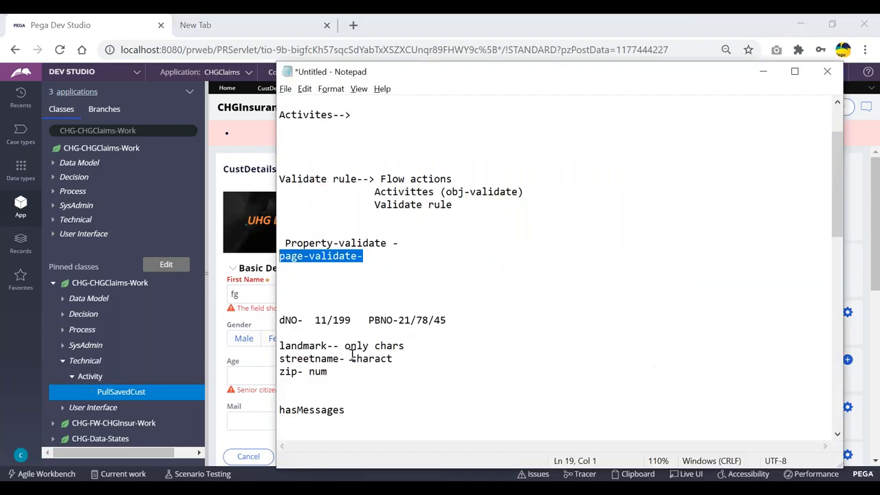
# - Add a new 'obj-->' line below the page-validate- line in the notes
pyautogui.click(407, 254)
pyautogui.press('Return')
pyautogui.press('Return')
pyautogui.press('Return')
pyautogui.press('Return')
pyautogui.write('obj-->')
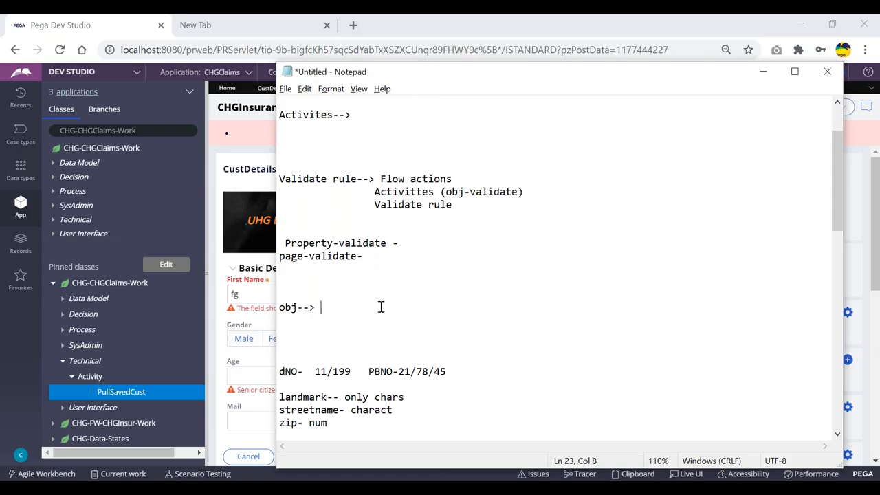
# - Move to the empty lines below the obj note, glancing at the Pega case form in between
pyautogui.click(282, 330)
pyautogui.scroll(2, 390, 271)
pyautogui.scroll(-2, 585, 184)
pyautogui.click(222, 295)
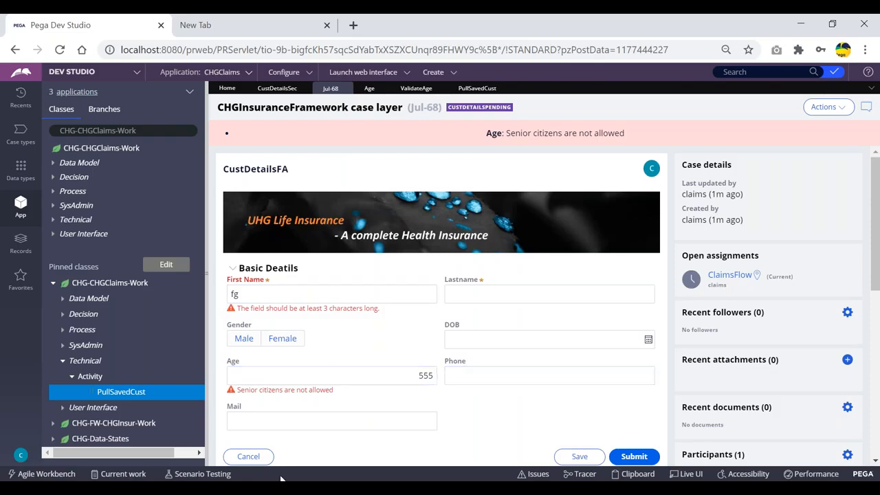
pyautogui.hotkey('alt', 'Tab')
pyautogui.click(326, 324)
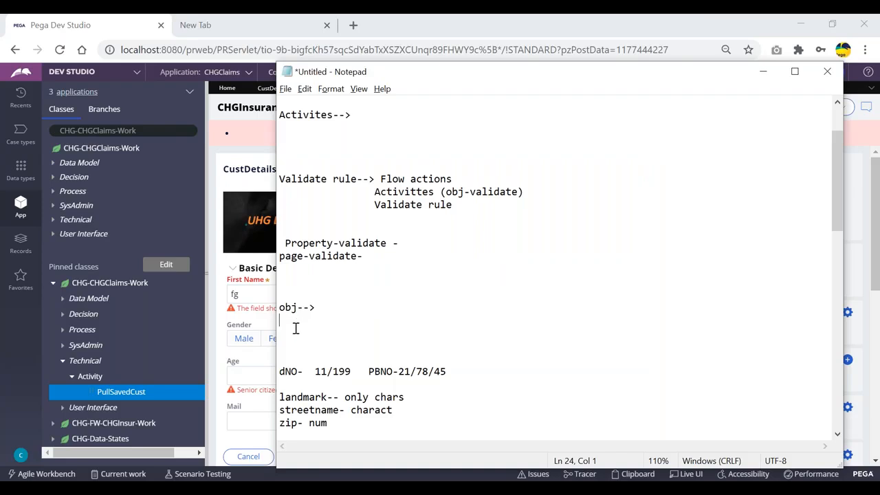
pyautogui.scroll(2, 292, 330)
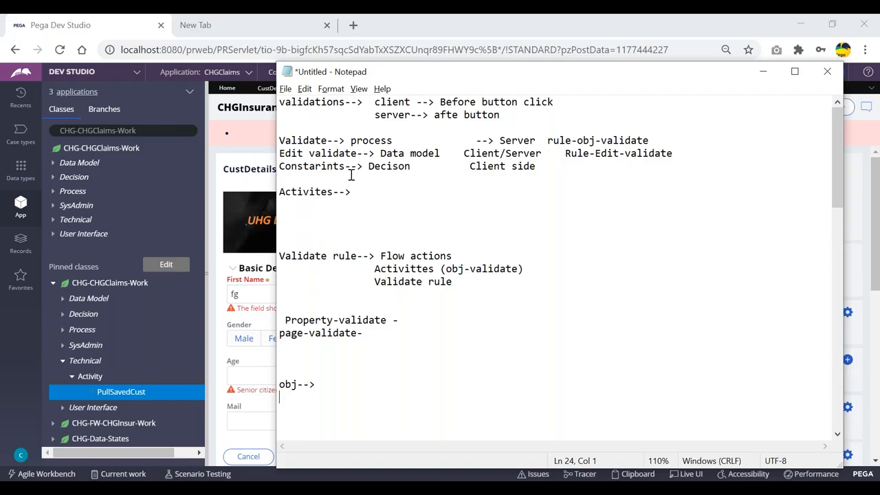
# - Insert a blank line before the Constraints note and delete the extra blank lines
pyautogui.moveTo(282, 153); pyautogui.dragTo(264, 164)
pyautogui.click(431, 193)
pyautogui.click(296, 179)
pyautogui.click(705, 155)
pyautogui.press('Return')
pyautogui.press('Return')
pyautogui.press('Return')
pyautogui.moveTo(416, 204); pyautogui.dragTo(251, 200)
pyautogui.click(296, 175)
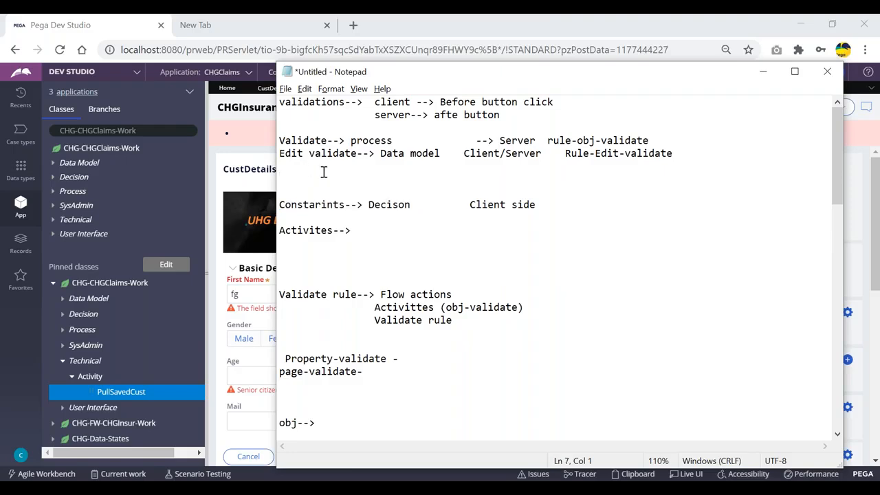
pyautogui.press('Delete')
pyautogui.press('Delete')
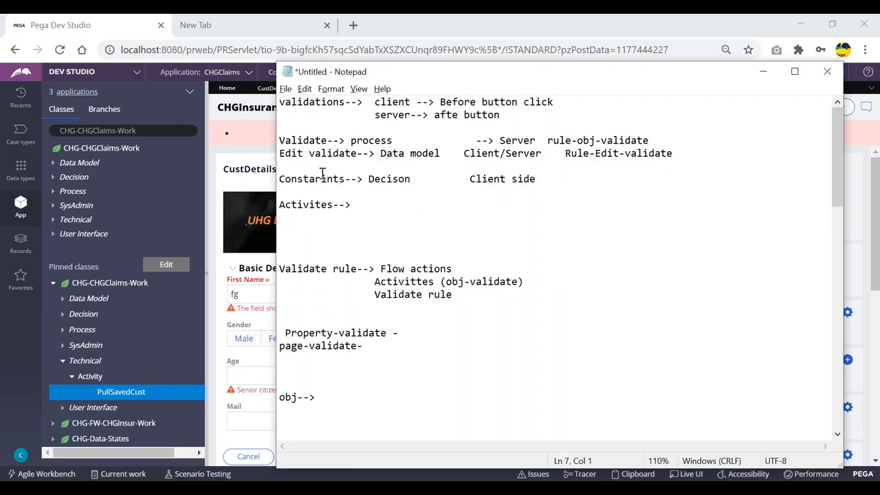
# - Highlight 'Client side' and 'Decison' on the Constraints line, then minimize Notepad
pyautogui.click(530, 179)
pyautogui.moveTo(530, 179); pyautogui.dragTo(470, 179)
pyautogui.click(460, 198)
pyautogui.moveTo(368, 179); pyautogui.dragTo(412, 180)
pyautogui.click(418, 191)
pyautogui.click(763, 72)
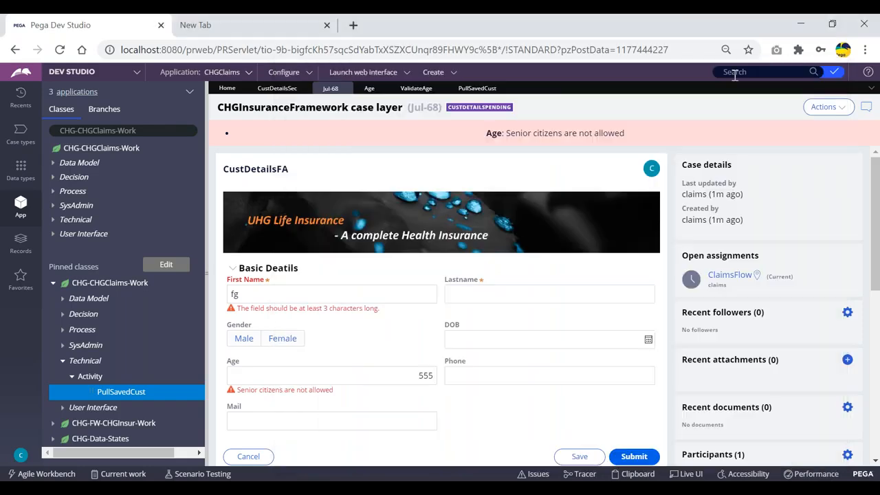
# - Start a new record via Create > Decision > Constraints, then return to the pullSavedCust tab
pyautogui.click(435, 73)
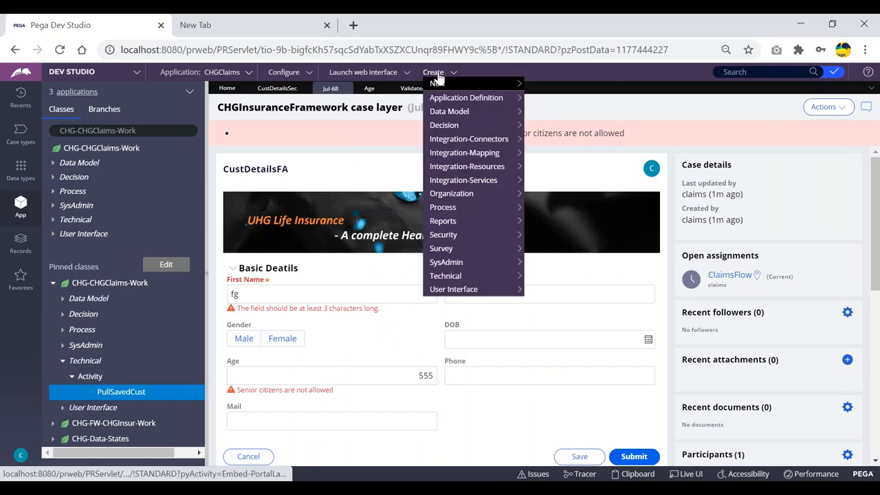
pyautogui.moveTo(453, 125)
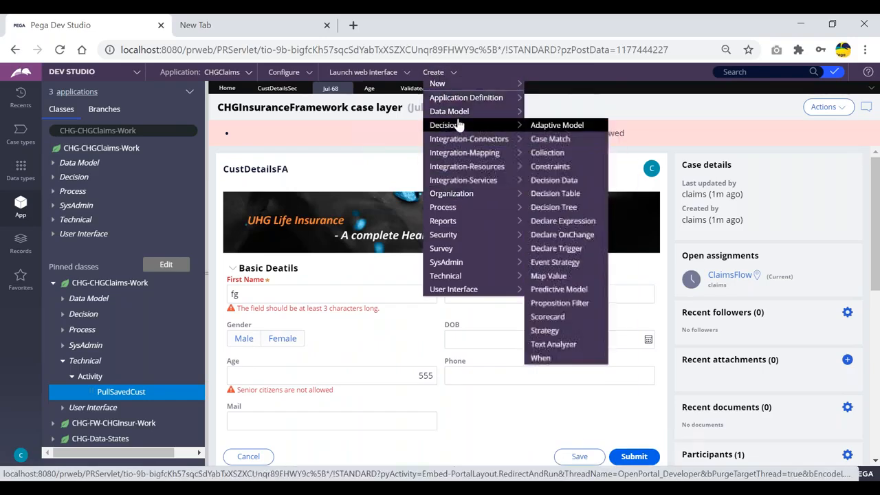
pyautogui.click(548, 174)
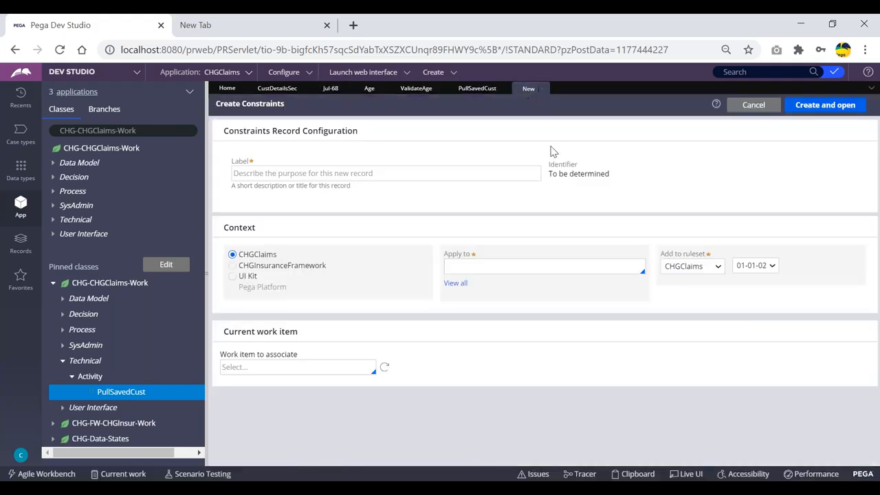
pyautogui.click(477, 89)
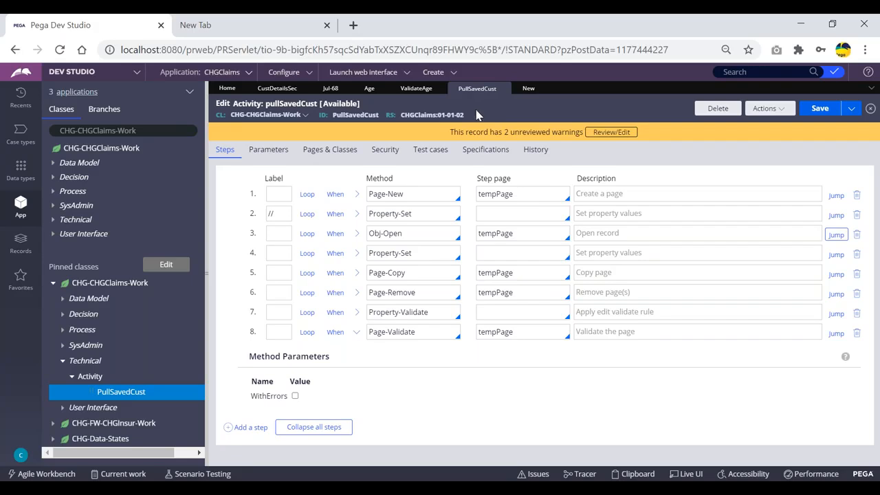
# - Inspect ValidateAge in the Age property's Use validate field, then close the Age record
pyautogui.click(369, 88)
pyautogui.doubleClick(274, 305)
pyautogui.click(274, 305)
pyautogui.doubleClick(270, 305)
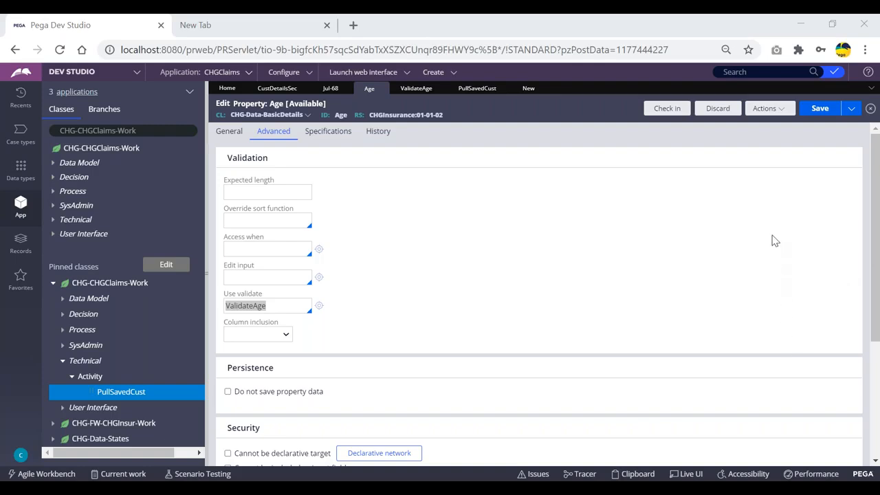
pyautogui.click(550, 192)
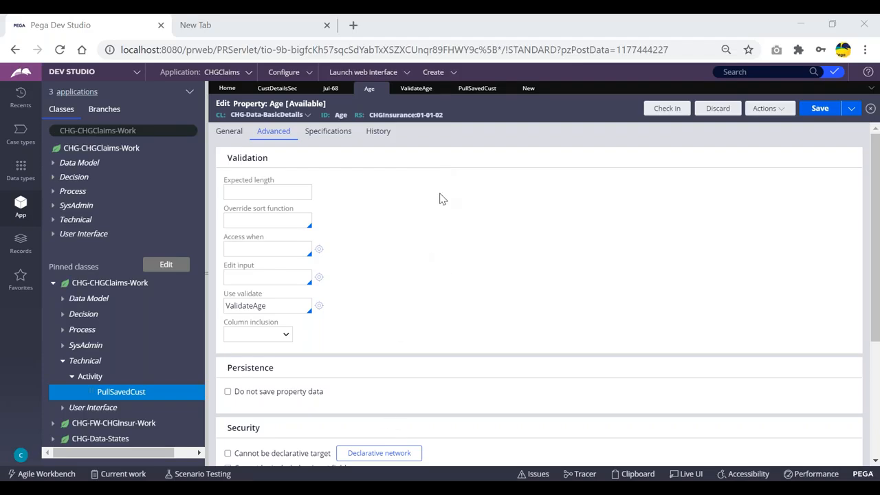
pyautogui.click(383, 88)
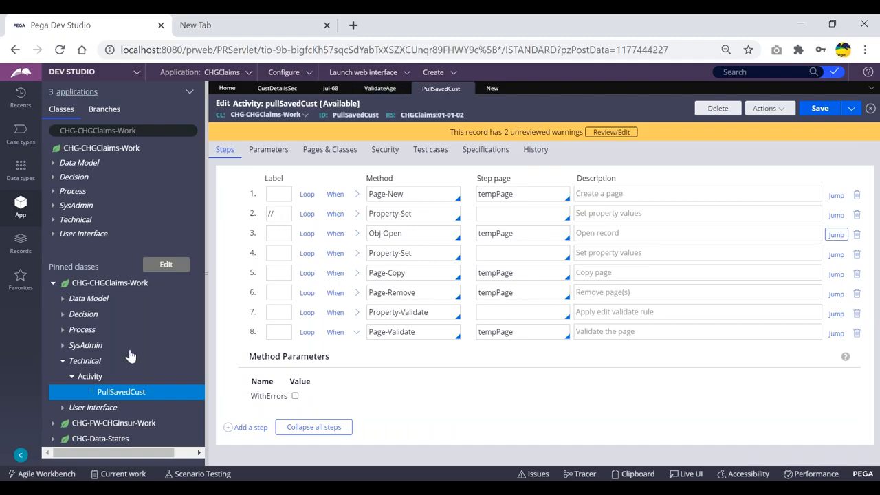
# - Expand CHG-FW-CHGInsur-Work > User Interface > Section in App Explorer and open TreatmentDetailsSec
pyautogui.click(53, 425)
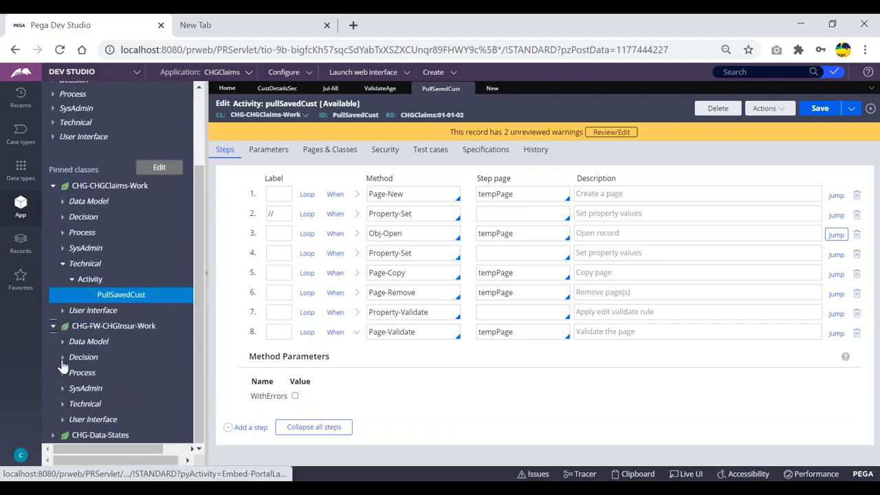
pyautogui.click(62, 420)
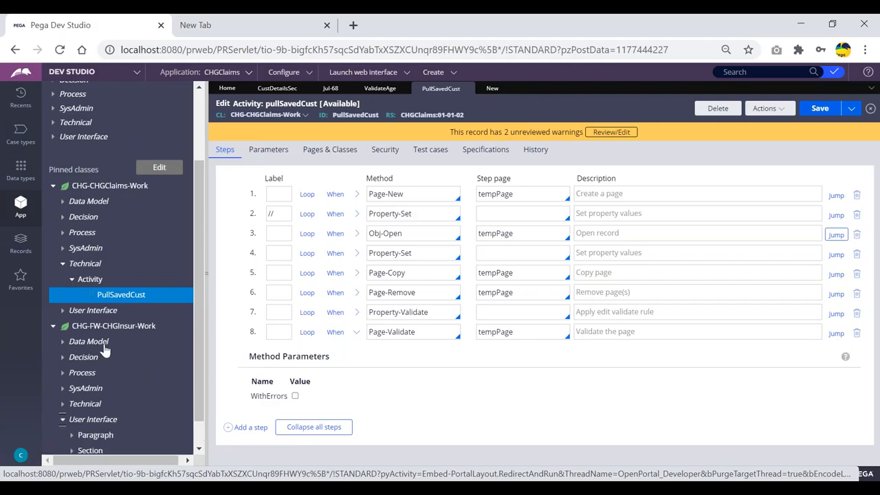
pyautogui.click(72, 451)
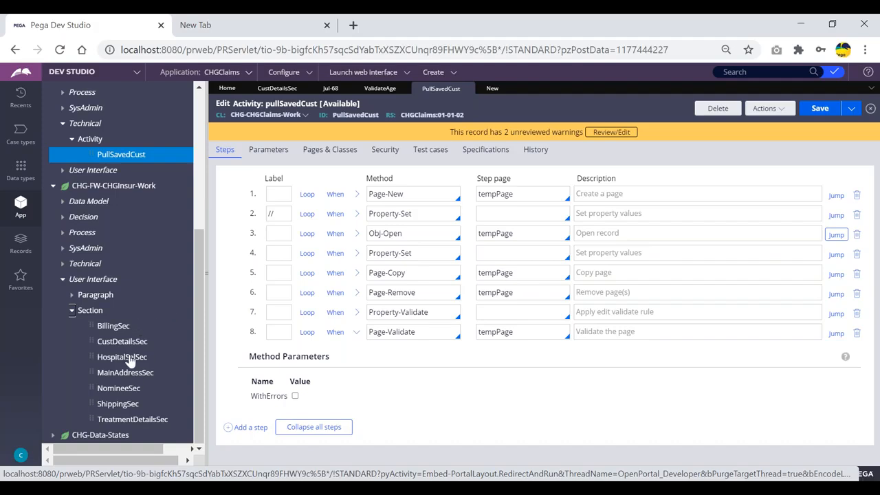
pyautogui.click(130, 419)
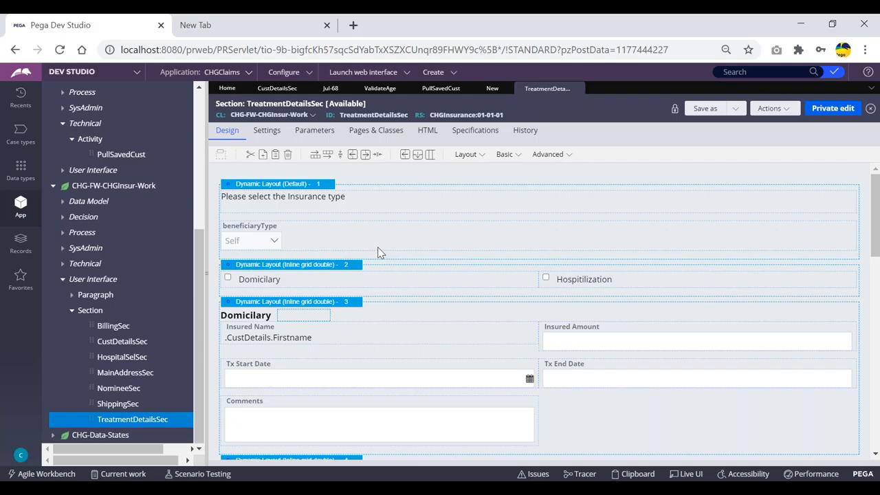
pyautogui.scroll(-1, 377, 251)
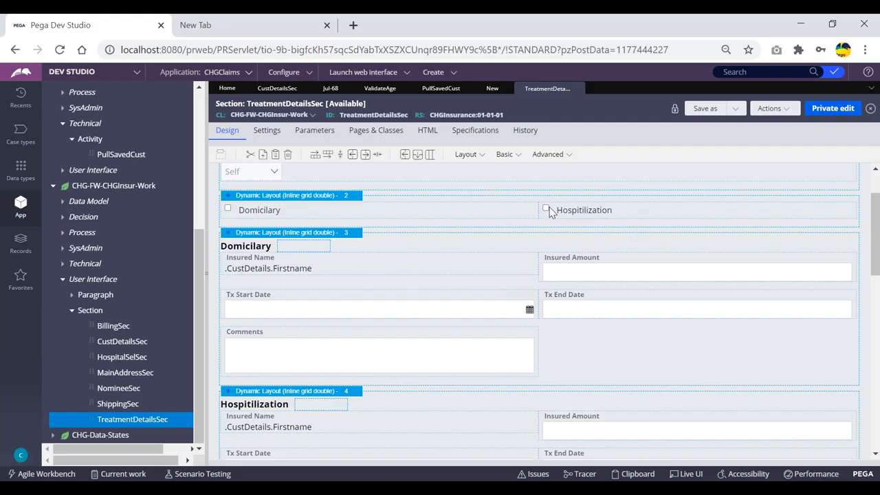
pyautogui.scroll(-2, 570, 330)
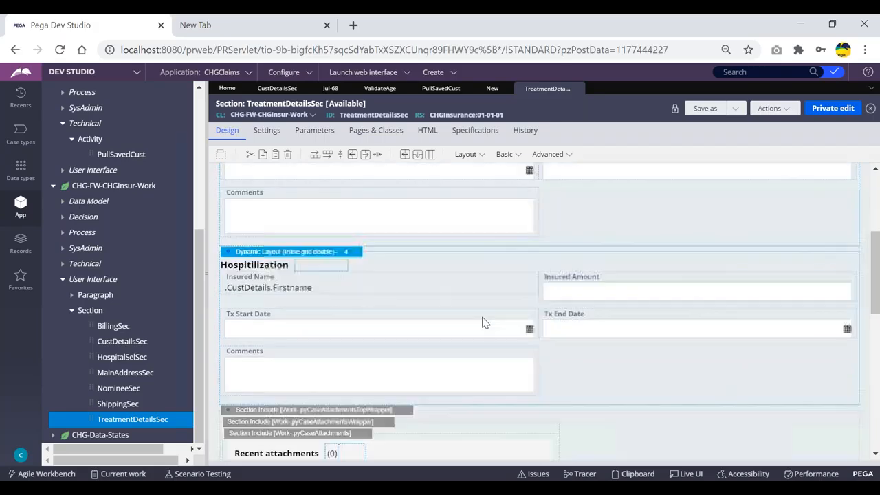
pyautogui.scroll(2, 410, 297)
pyautogui.scroll(-2, 410, 297)
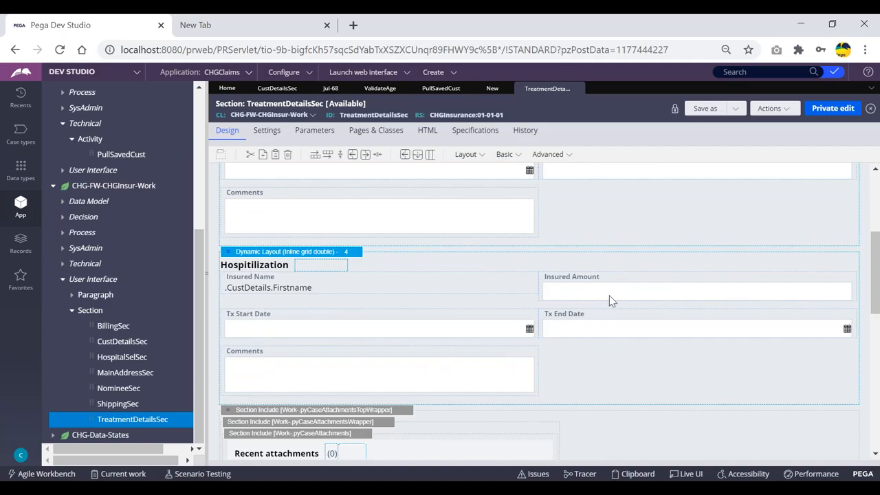
pyautogui.scroll(1, 608, 300)
pyautogui.scroll(1, 604, 300)
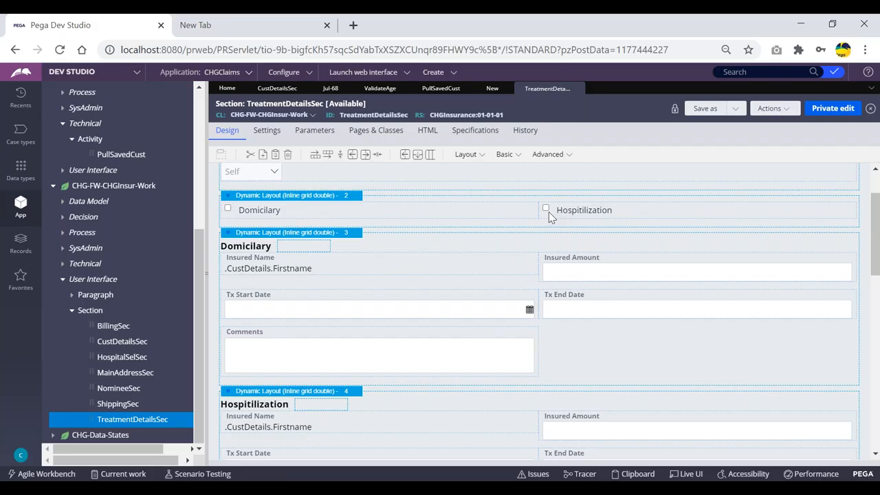
pyautogui.scroll(-1, 550, 210)
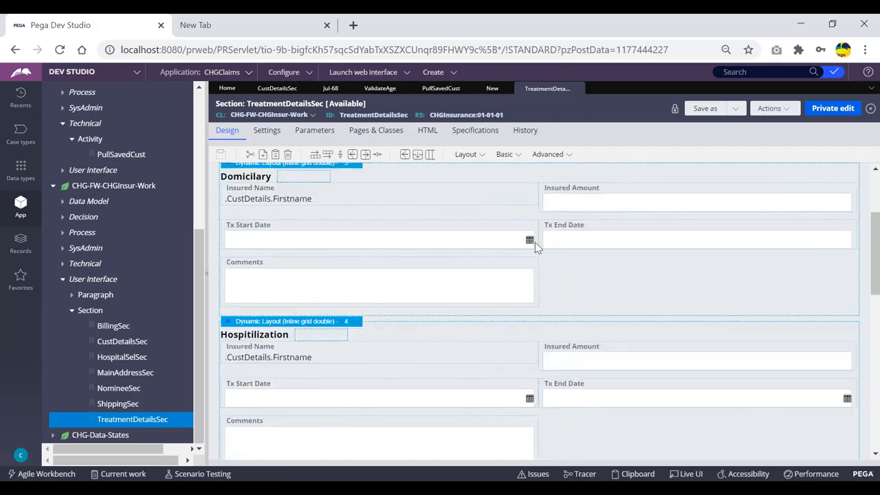
pyautogui.scroll(1, 365, 261)
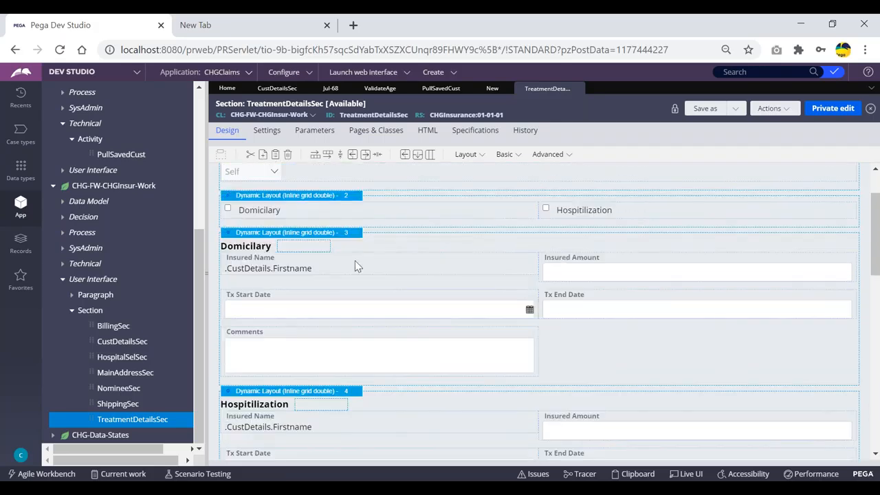
pyautogui.click(229, 212)
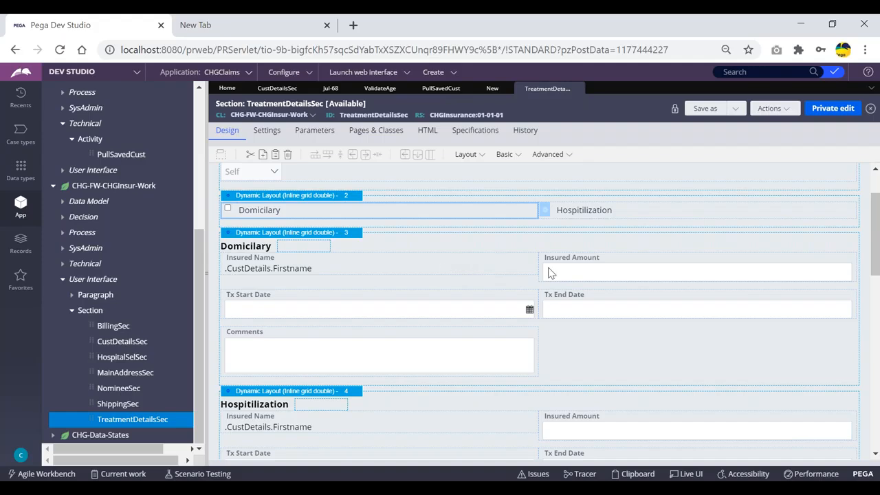
pyautogui.click(456, 91)
pyautogui.click(536, 91)
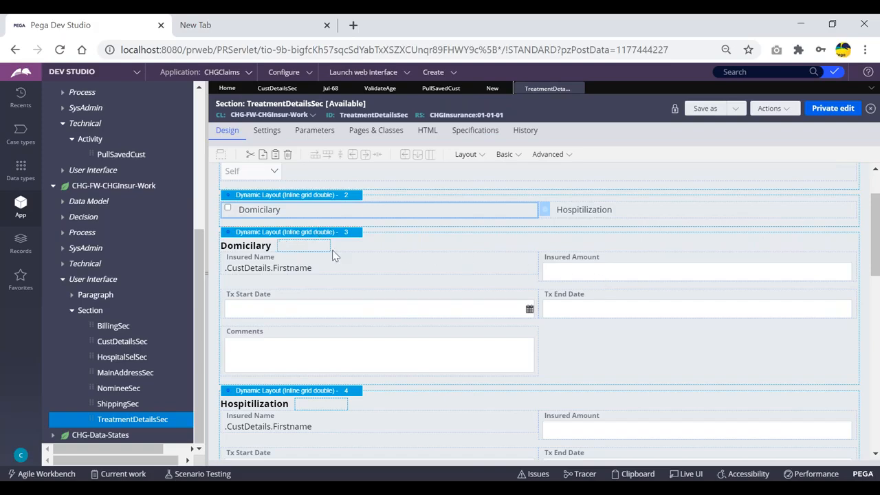
pyautogui.click(518, 173)
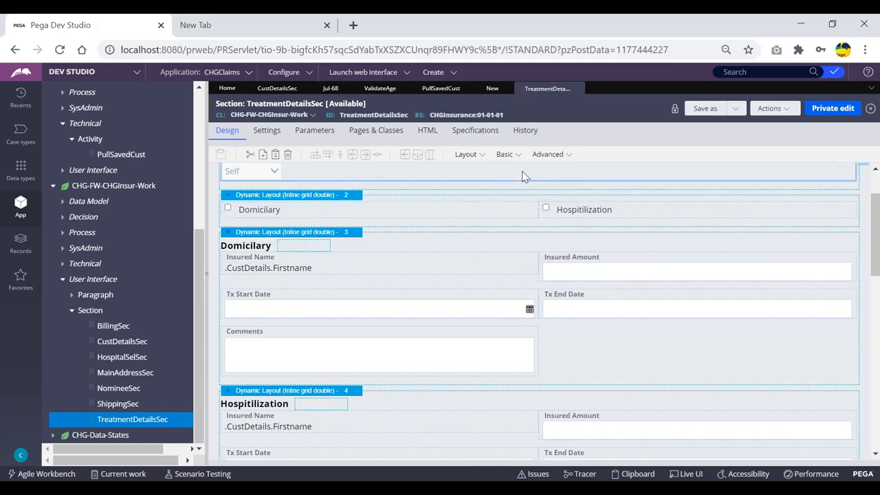
pyautogui.click(493, 90)
# - Create constraints rule 'ValidateAmount' in CHGInsuranceFramework, applied to CHG-FW-CHGInsur-Work
pyautogui.click(309, 174)
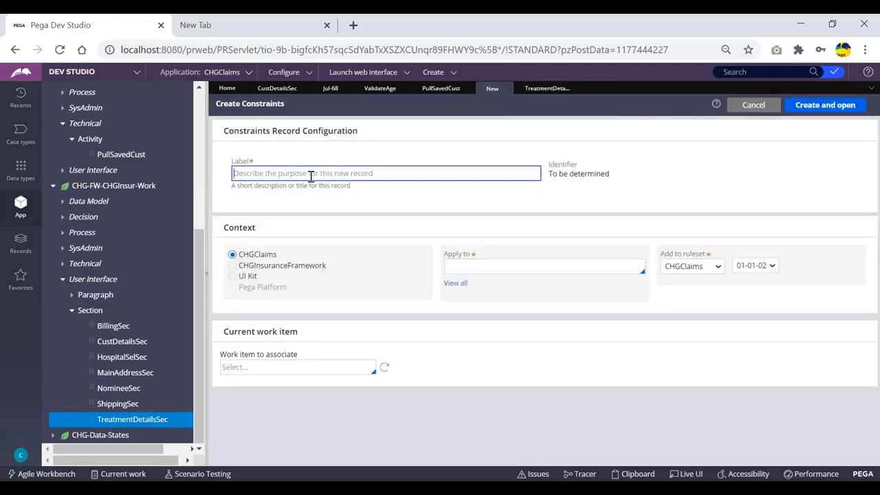
pyautogui.write('ValidateAmount')
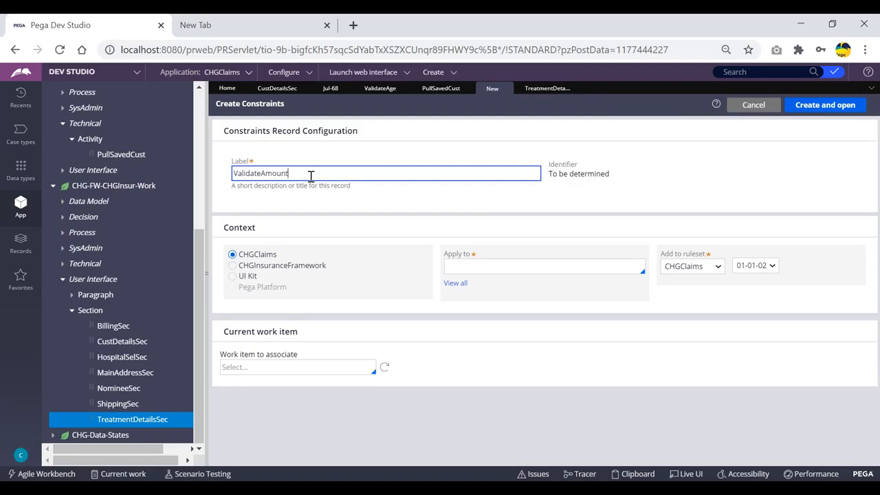
pyautogui.click(233, 265)
pyautogui.click(456, 284)
pyautogui.write('chg-')
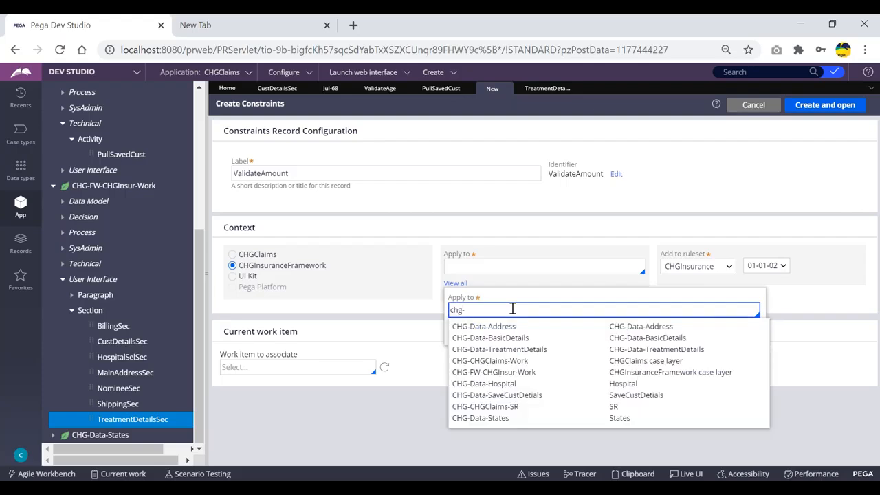
pyautogui.write('fw')
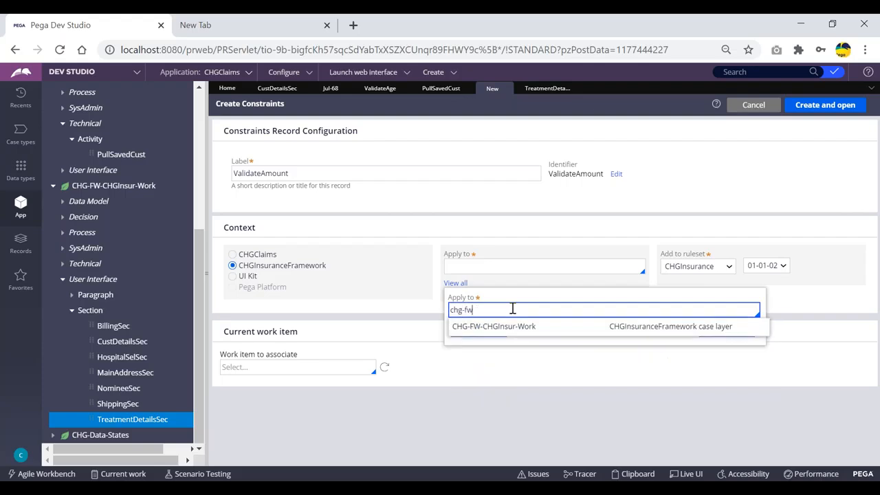
pyautogui.press('Return')
pyautogui.click(728, 332)
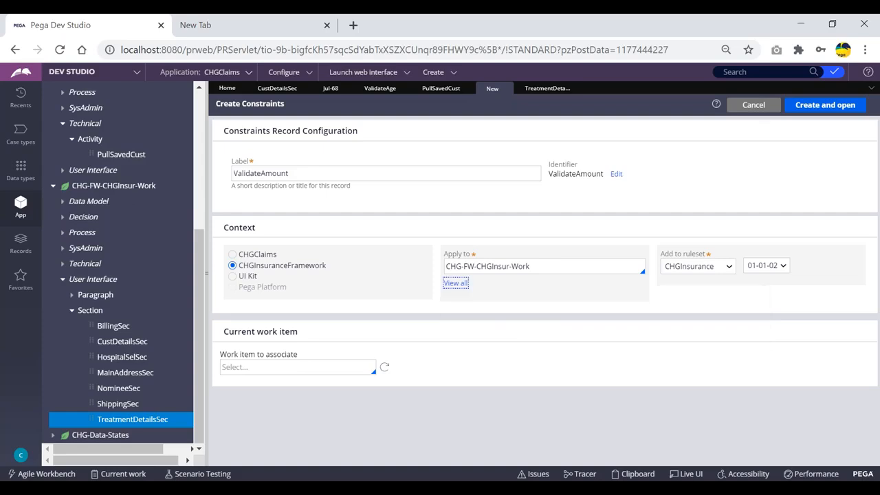
pyautogui.click(818, 105)
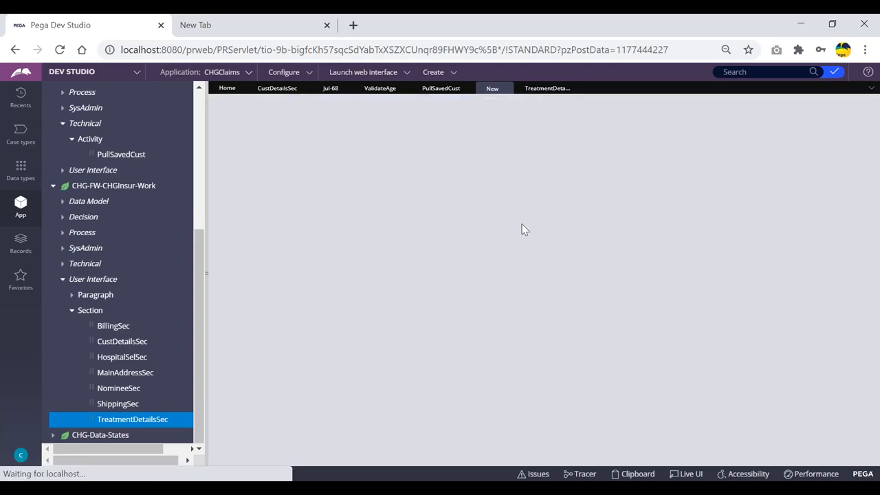
# - Set the When condition to .IsDomicilary = true after checking the section's property names
pyautogui.click(500, 90)
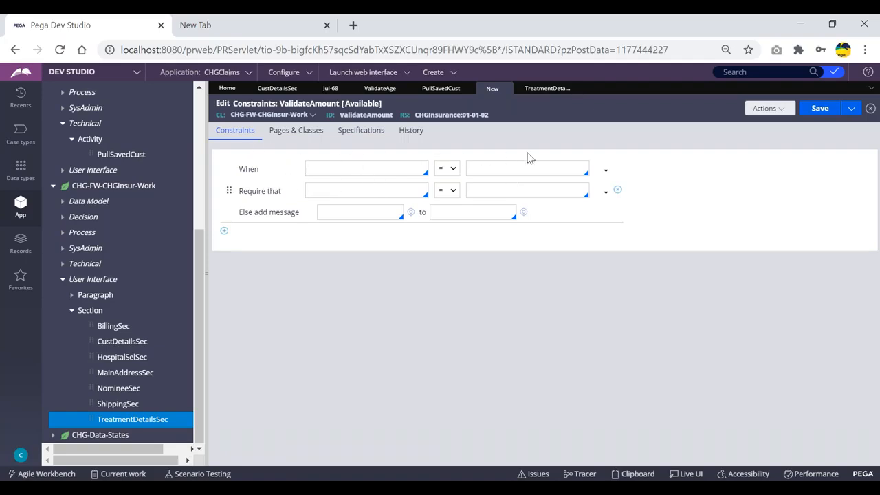
pyautogui.click(339, 168)
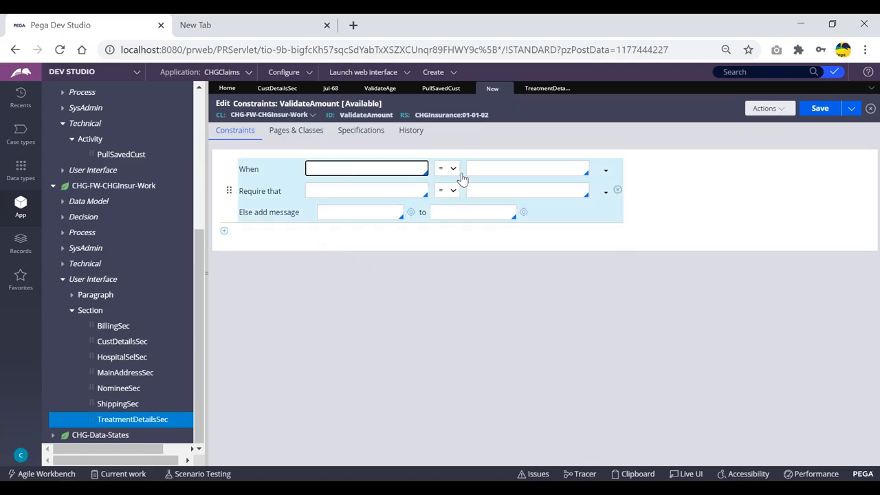
pyautogui.click(536, 92)
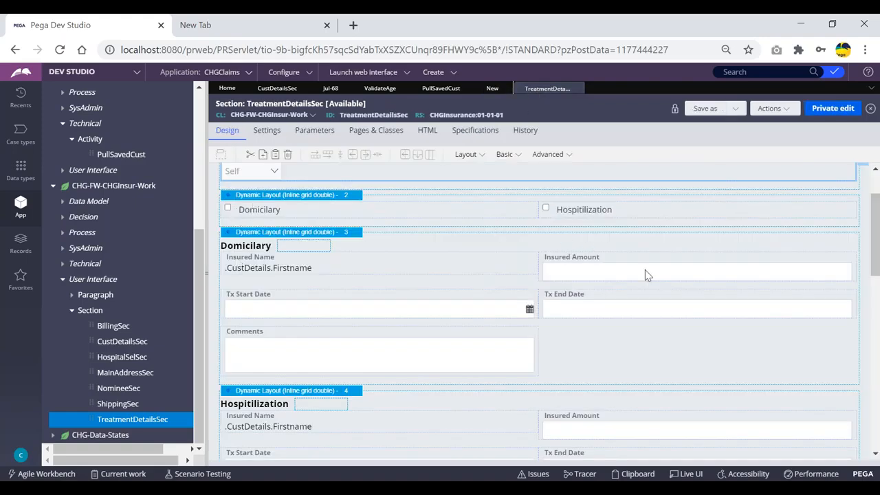
pyautogui.click(492, 89)
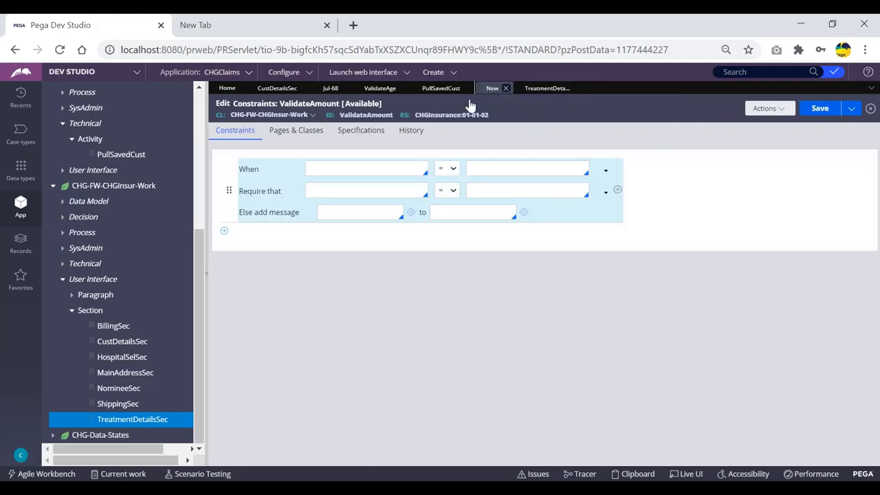
pyautogui.click(349, 169)
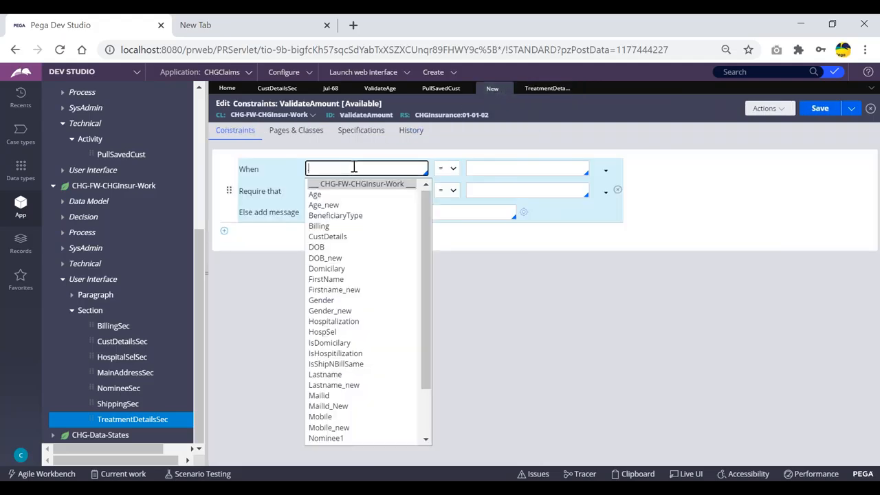
pyautogui.write('.is')
pyautogui.press('Return')
pyautogui.click(490, 172)
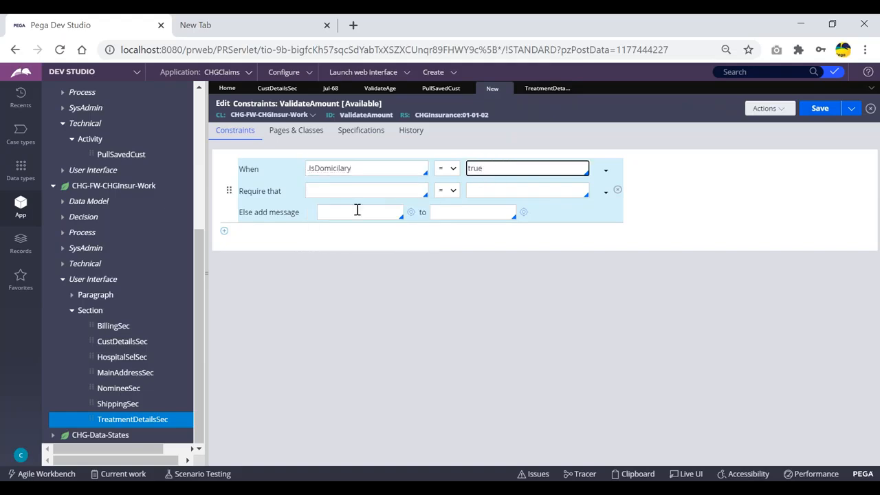
# - Require that .Domicilary.InsuredAmount <= 10000
pyautogui.click(341, 192)
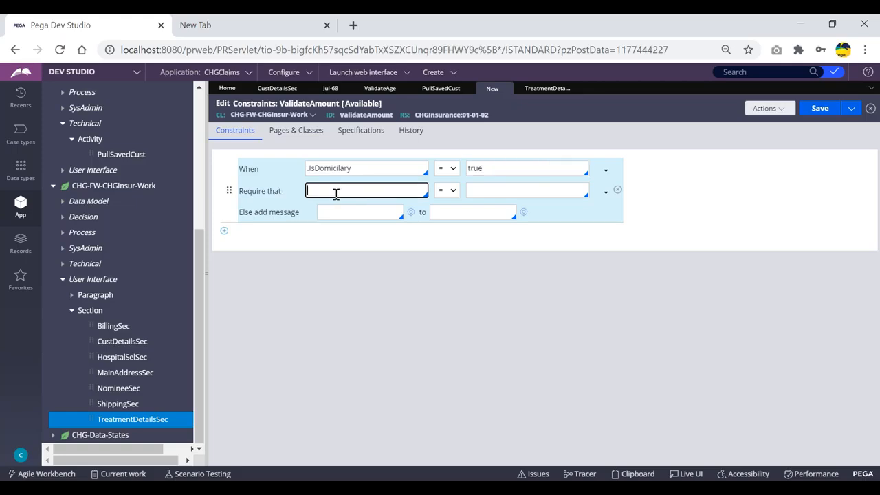
pyautogui.press('Down')
pyautogui.press('Down')
pyautogui.press('Down')
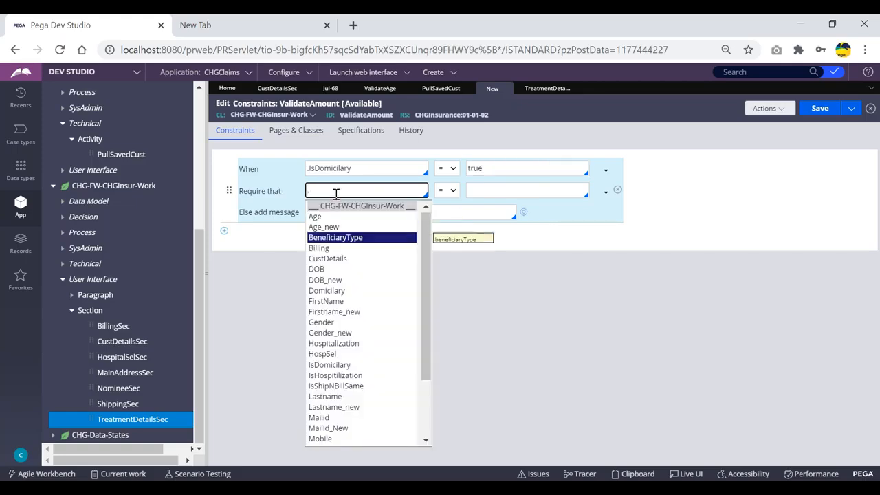
pyautogui.write('.dom')
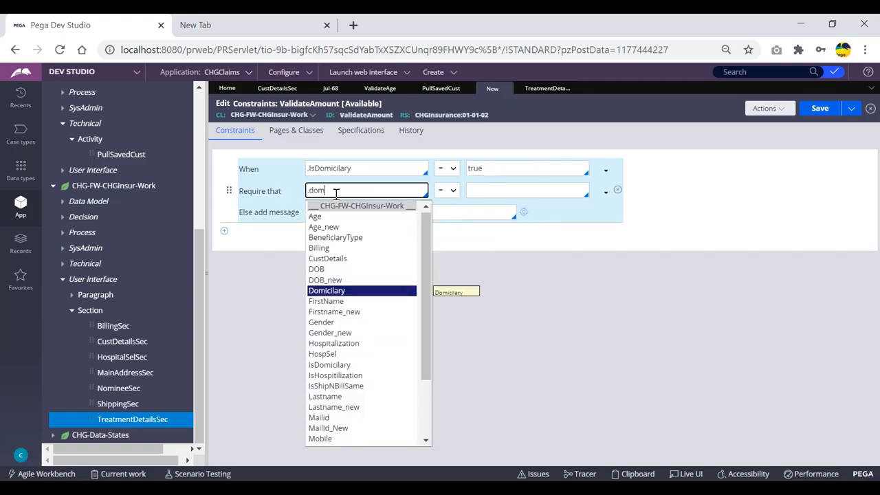
pyautogui.press('Return')
pyautogui.write('.')
pyautogui.press('Down')
pyautogui.press('Down')
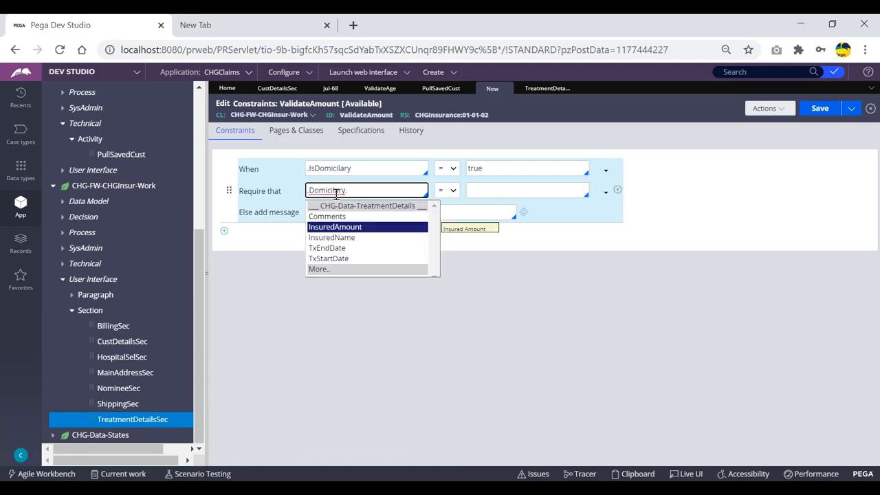
pyautogui.press('Return')
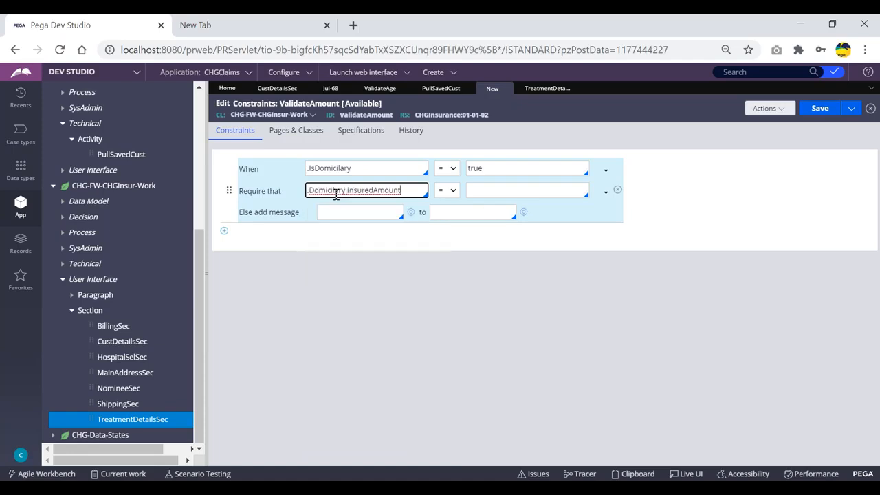
pyautogui.click(450, 191)
pyautogui.click(449, 235)
pyautogui.click(478, 188)
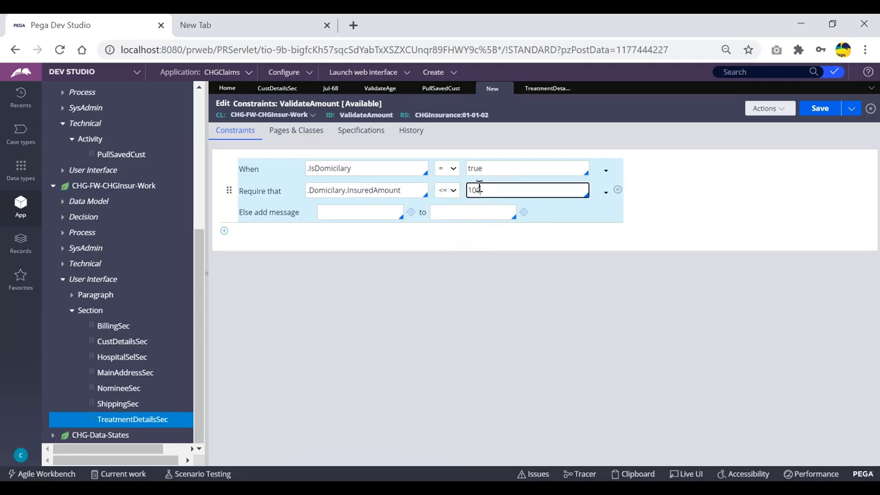
pyautogui.write('10000')
pyautogui.click(576, 219)
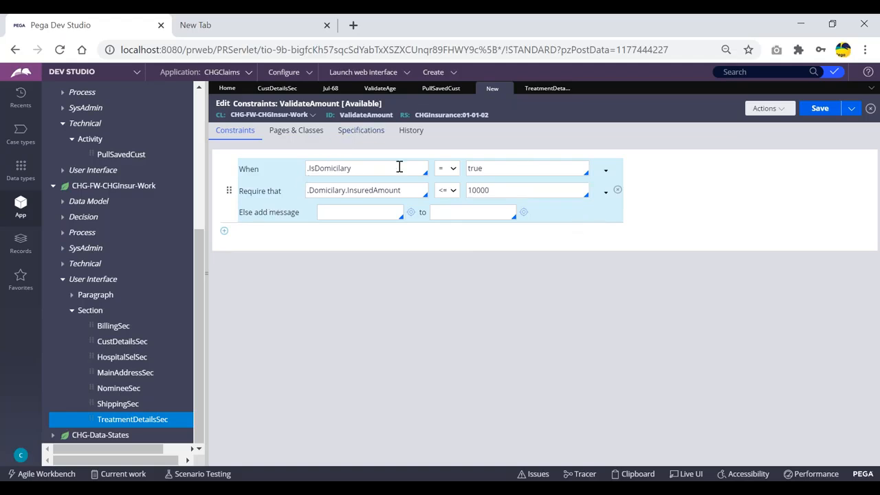
pyautogui.moveTo(249, 195); pyautogui.dragTo(306, 198)
pyautogui.click(384, 191)
pyautogui.click(498, 191)
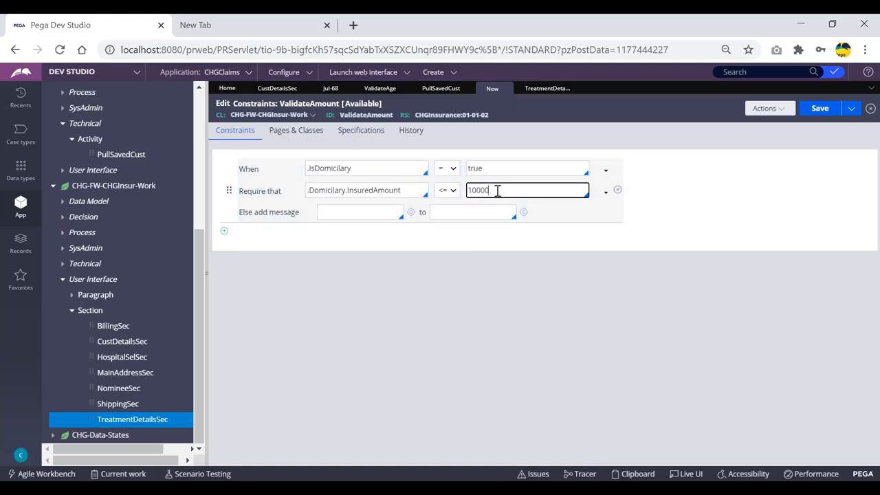
# - Add the Else message 'Amount should be <=10000' to .Domicilary.InsuredAmount and save
pyautogui.click(345, 212)
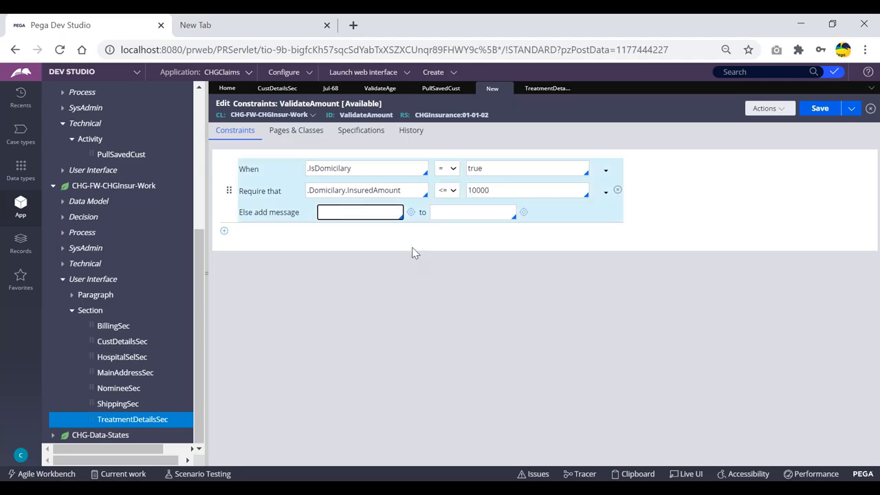
pyautogui.write('Domi')
pyautogui.press('BackSpace')
pyautogui.press('BackSpace')
pyautogui.press('BackSpace')
pyautogui.press('BackSpace')
pyautogui.write('Amount should be <=10000')
pyautogui.click(460, 212)
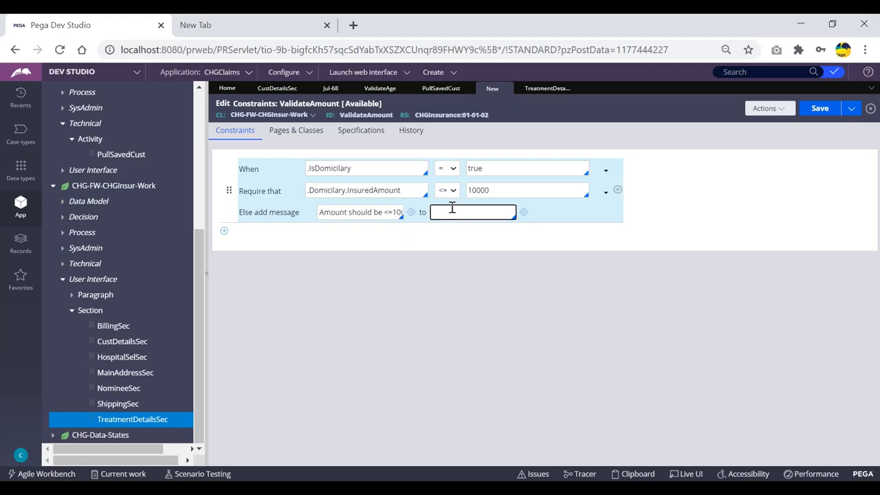
pyautogui.write('.dom')
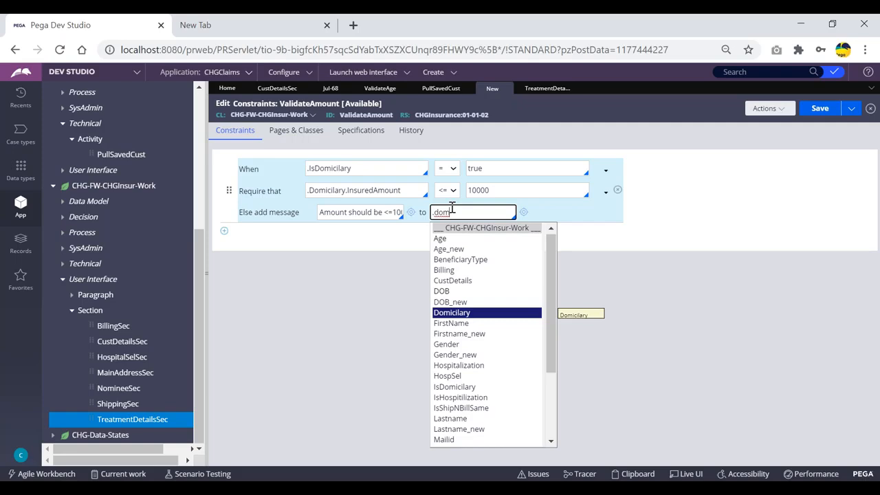
pyautogui.write('.')
pyautogui.press('Down')
pyautogui.press('Down')
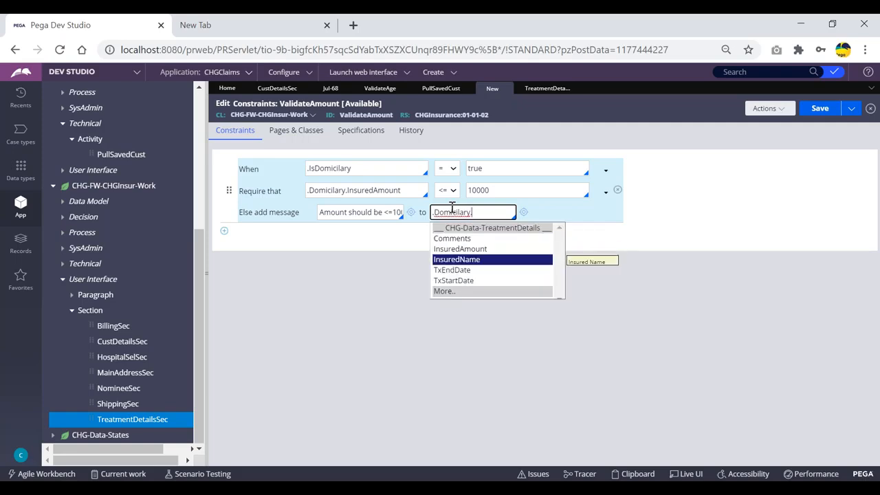
pyautogui.press('Return')
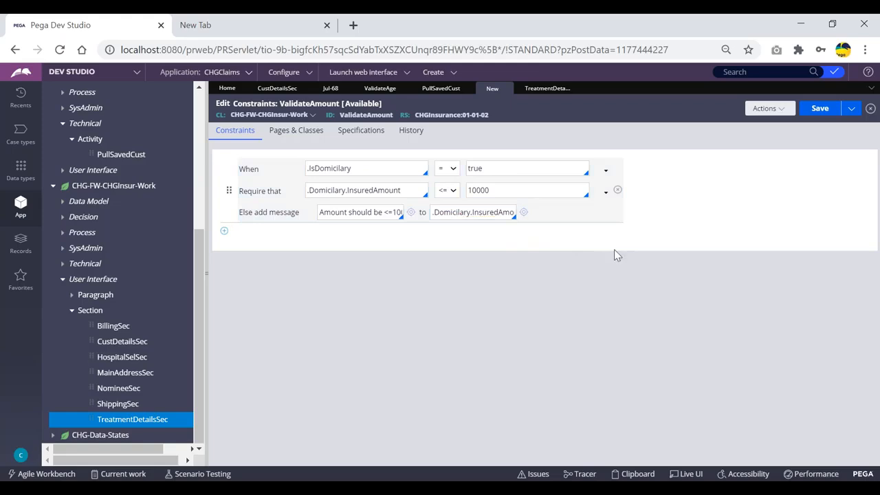
pyautogui.click(818, 110)
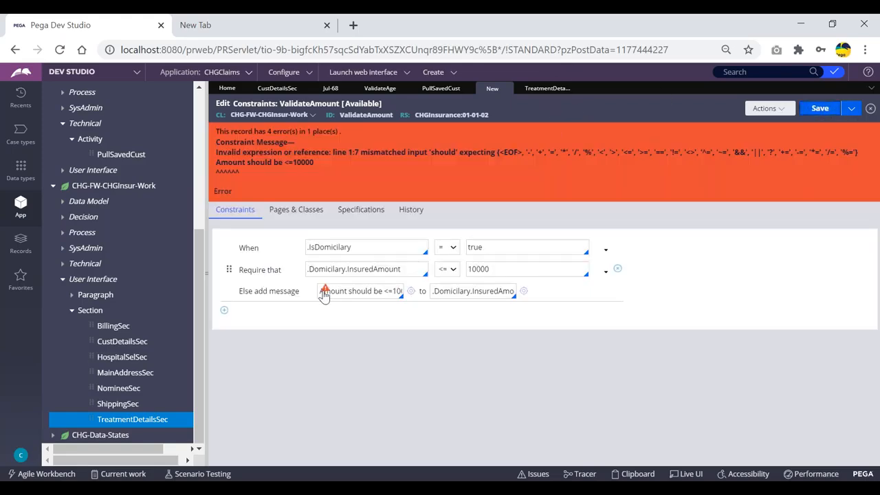
# - Wrap the Else message in double quotes and save ValidateAmount without errors
pyautogui.moveTo(324, 293)
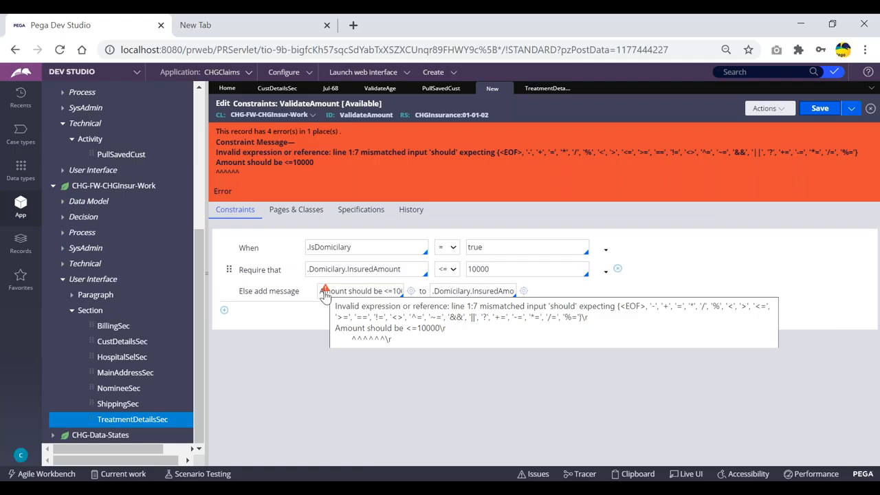
pyautogui.click(340, 289)
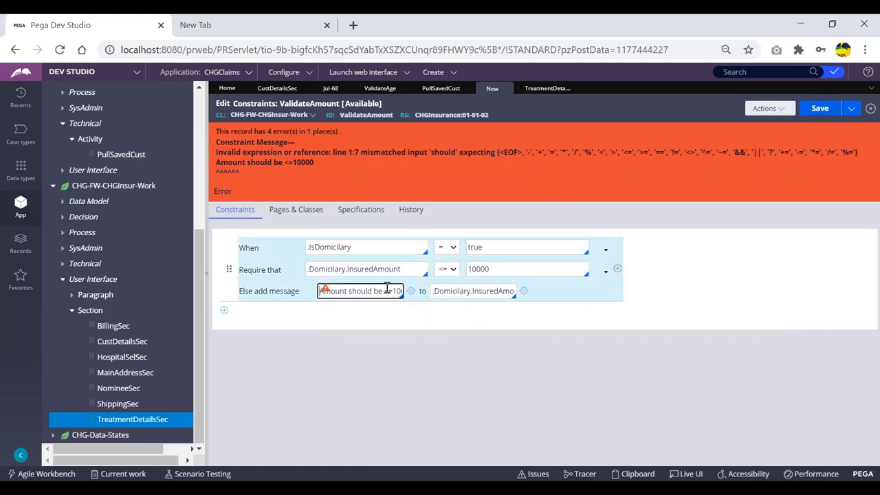
pyautogui.write('"')
pyautogui.press('End')
pyautogui.write('"')
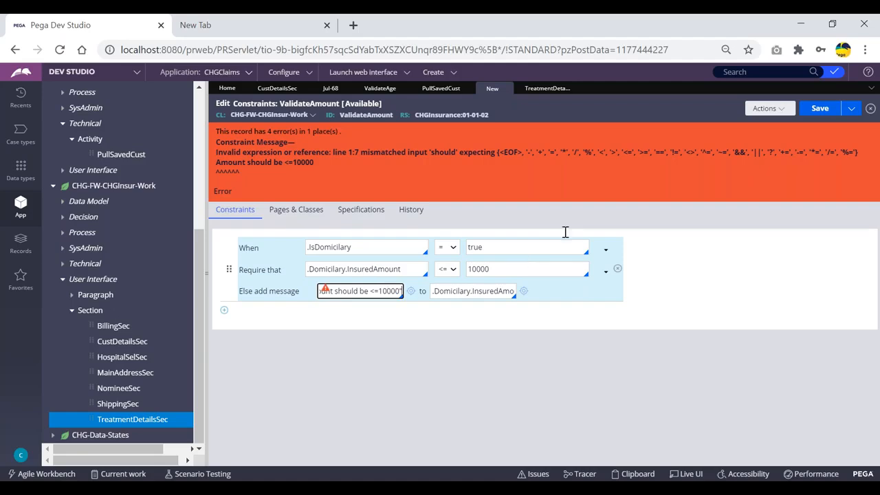
pyautogui.click(820, 108)
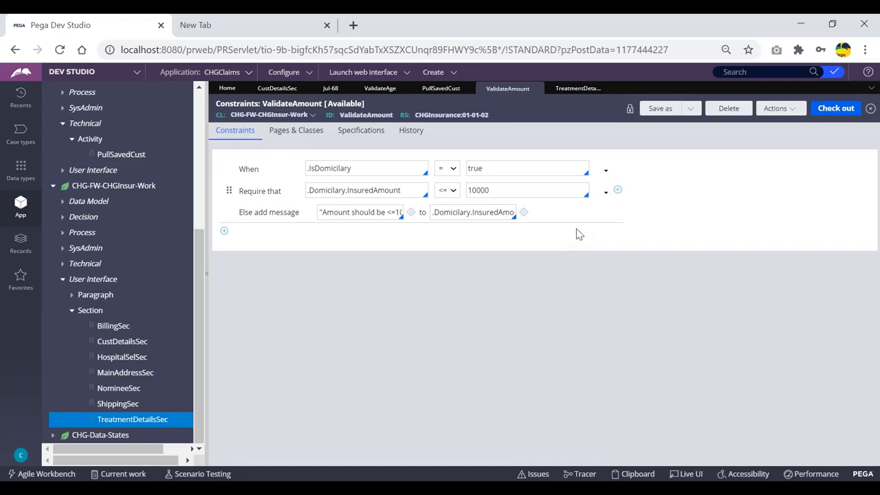
pyautogui.click(434, 73)
pyautogui.moveTo(440, 83)
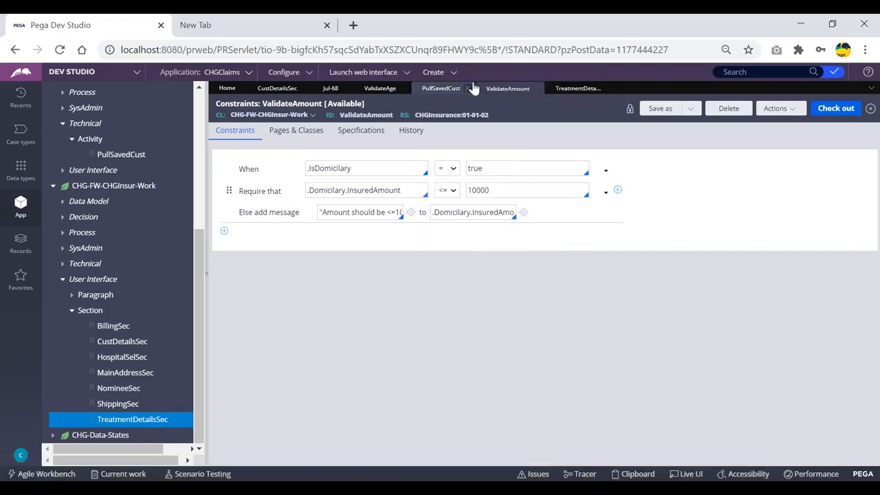
# - Start a new ClaimsFlow case with placeholder first and last names and submit the first two steps
pyautogui.click(440, 73)
pyautogui.moveTo(500, 86)
pyautogui.click(550, 83)
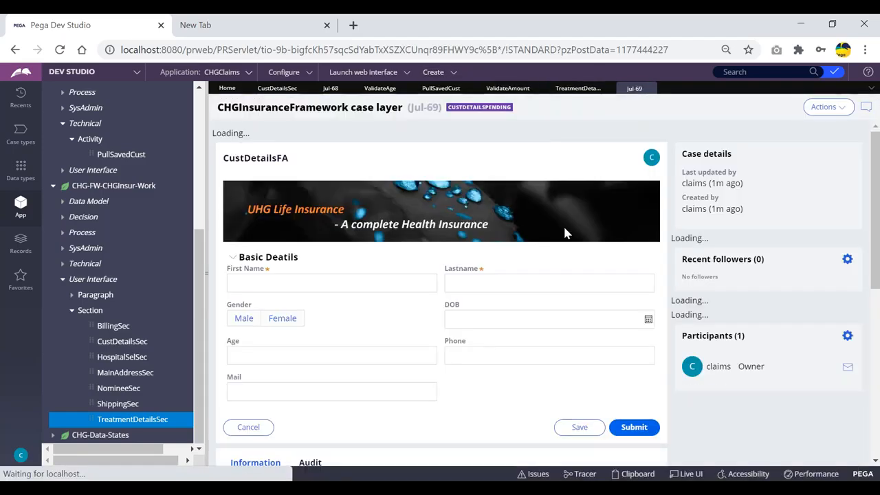
pyautogui.click(338, 272)
pyautogui.write('ffdsf')
pyautogui.press('Tab')
pyautogui.write('sdfsd')
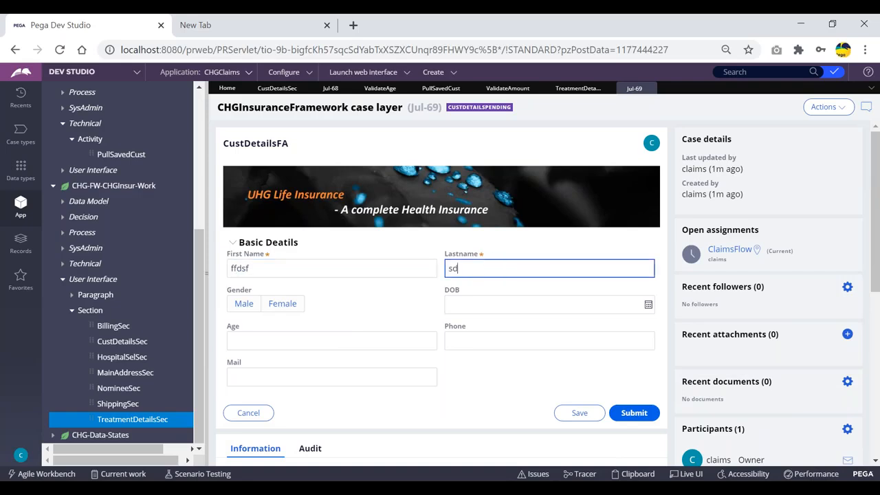
pyautogui.click(632, 413)
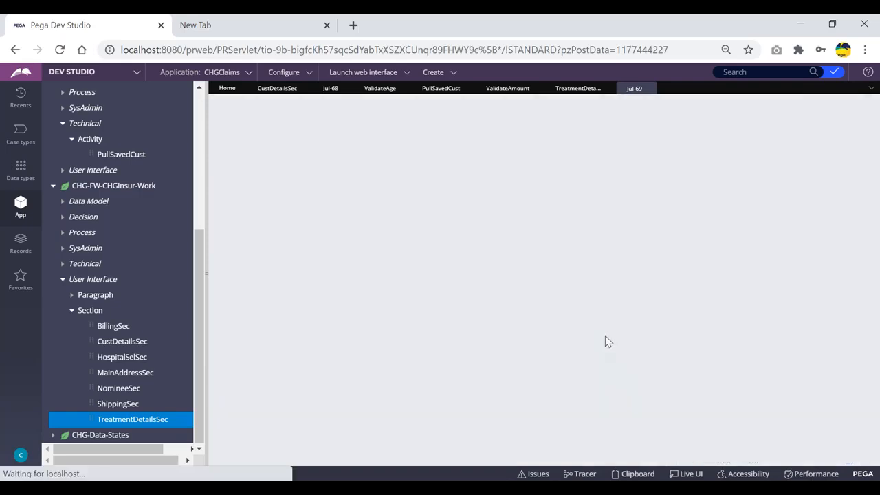
pyautogui.click(631, 318)
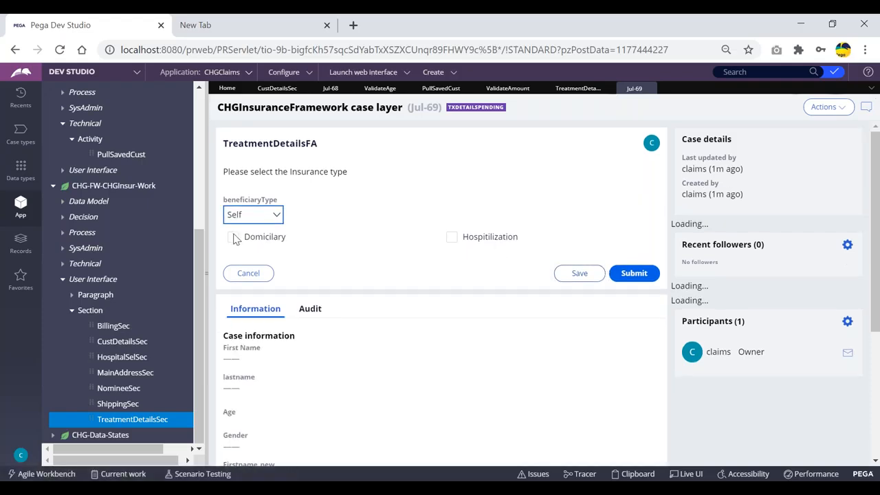
pyautogui.click(233, 237)
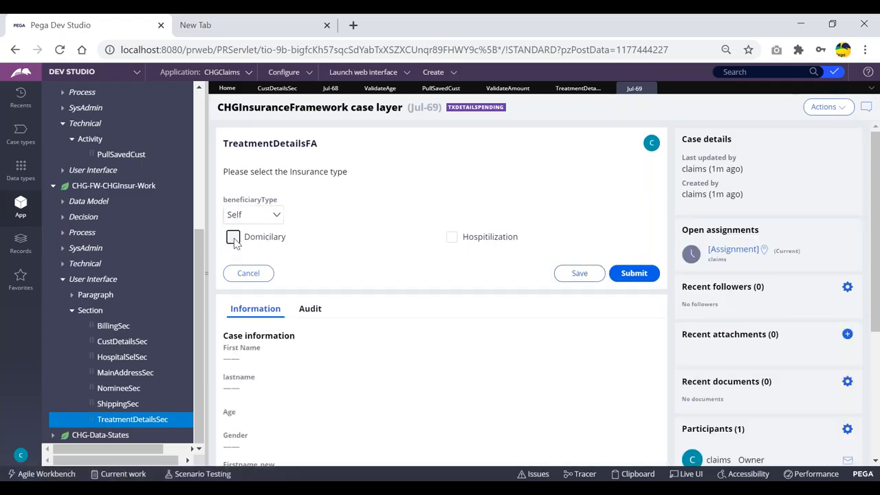
pyautogui.click(508, 291)
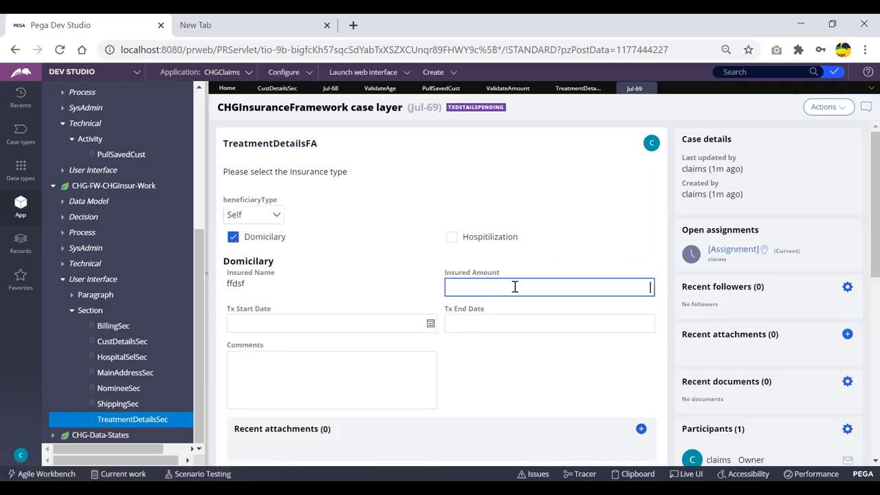
pyautogui.write('34567890')
pyautogui.click(545, 270)
pyautogui.click(536, 288)
pyautogui.click(565, 250)
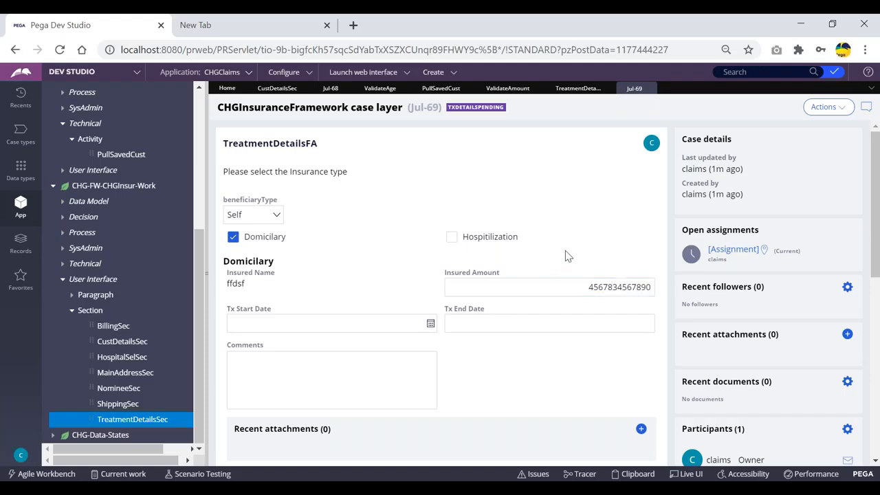
pyautogui.scroll(-1, 576, 353)
pyautogui.scroll(1, 575, 353)
# - Use Live UI to inspect the Insured Amount field's actions and open the section rule
pyautogui.click(687, 474)
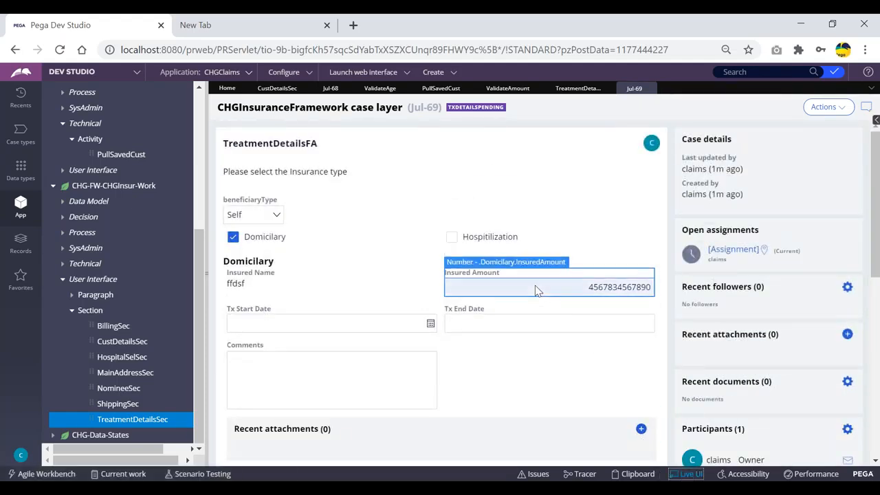
pyautogui.click(555, 269)
pyautogui.click(605, 264)
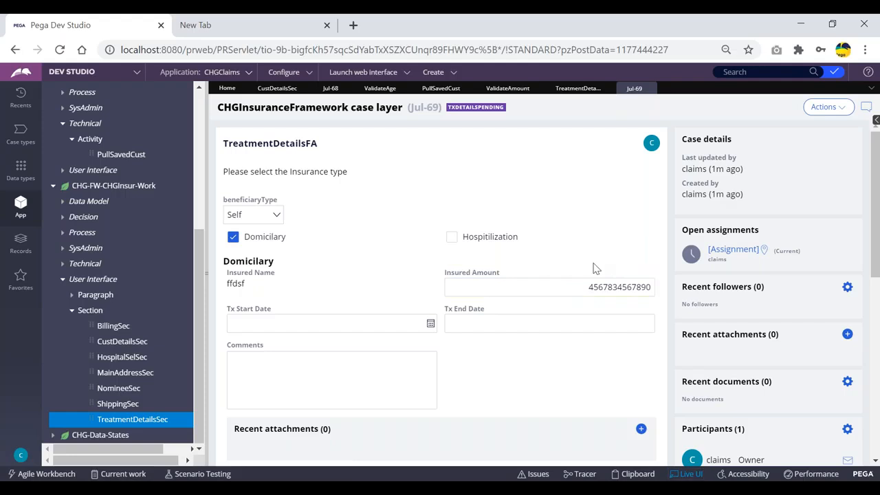
pyautogui.click(492, 211)
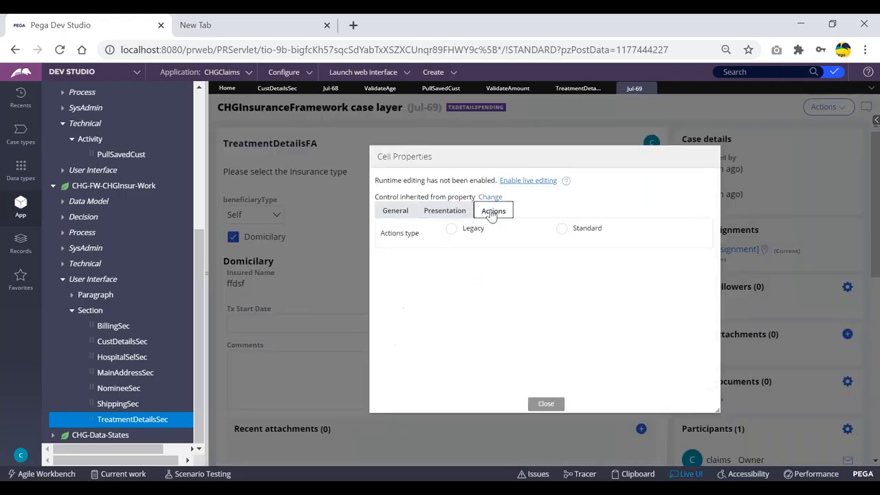
pyautogui.click(547, 403)
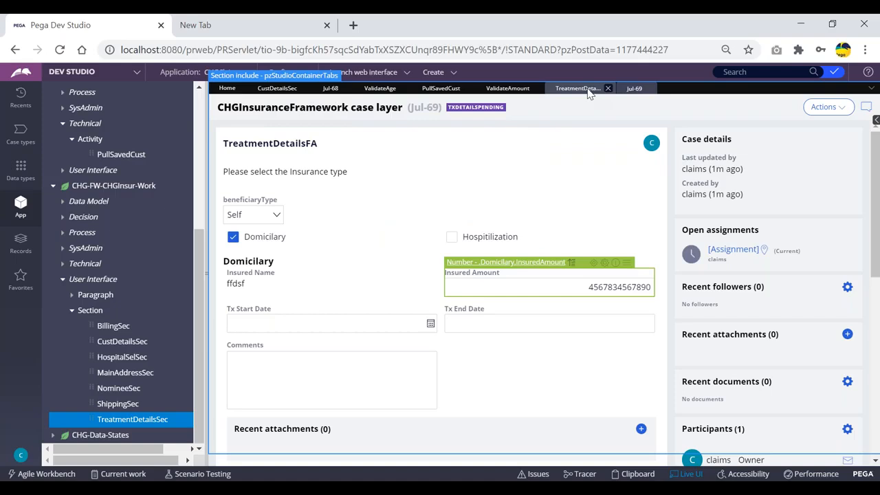
pyautogui.click(688, 474)
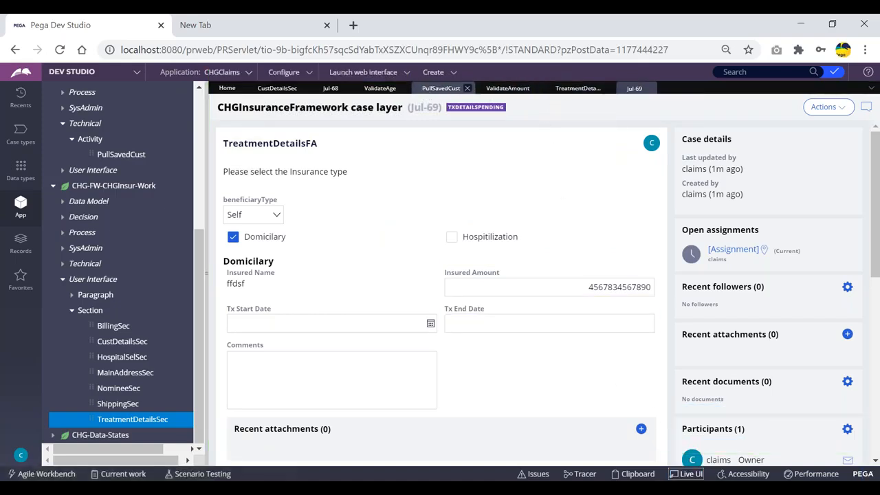
pyautogui.click(687, 473)
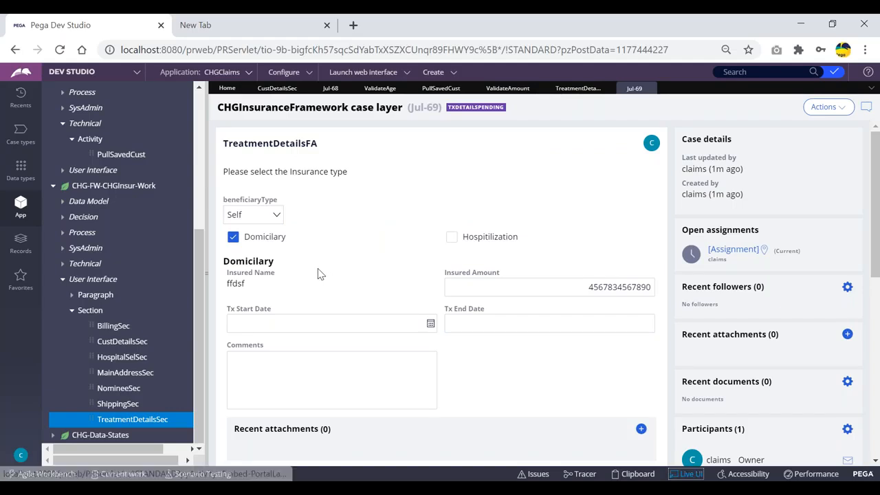
pyautogui.click(253, 282)
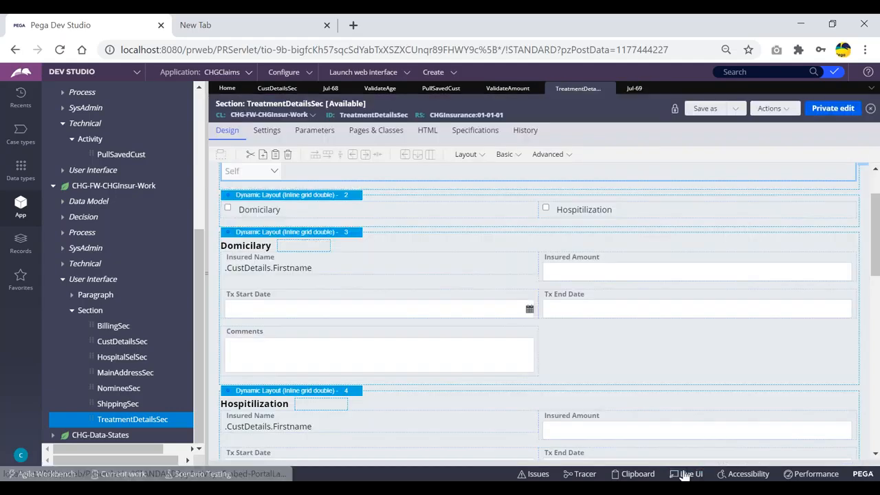
pyautogui.click(684, 474)
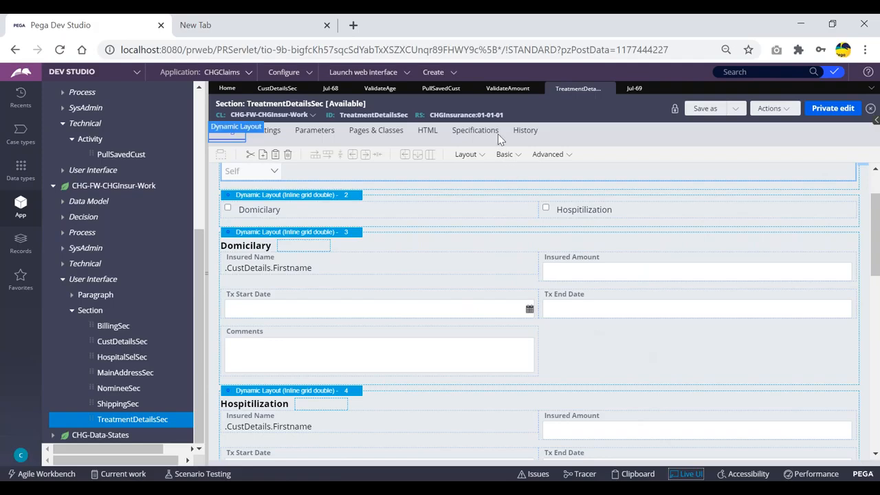
# - Save TreatmentDetailsSec as a copy in CHGInsurance 01-01-02 on CHG-FW-CHGInsur-Work and open it
pyautogui.click(684, 474)
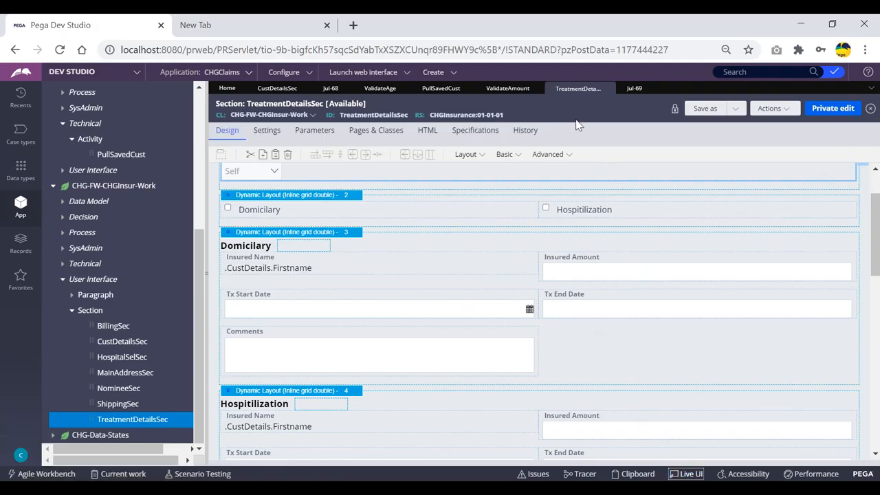
pyautogui.click(704, 108)
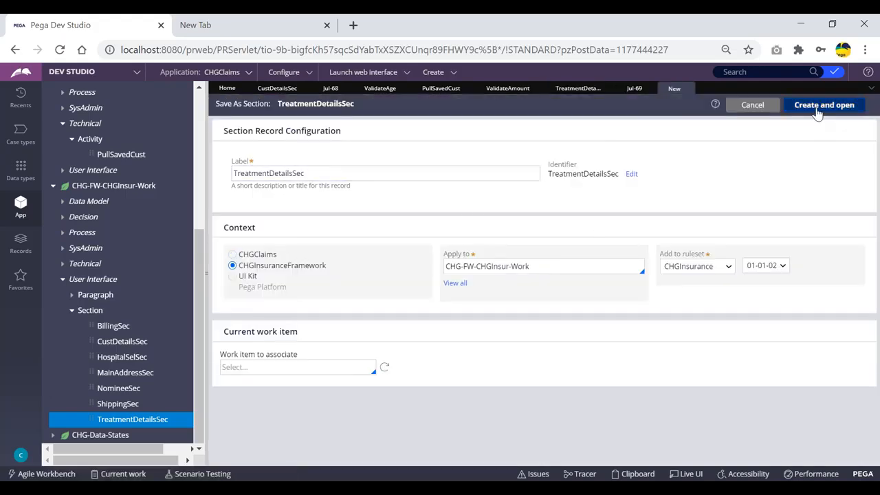
pyautogui.click(823, 104)
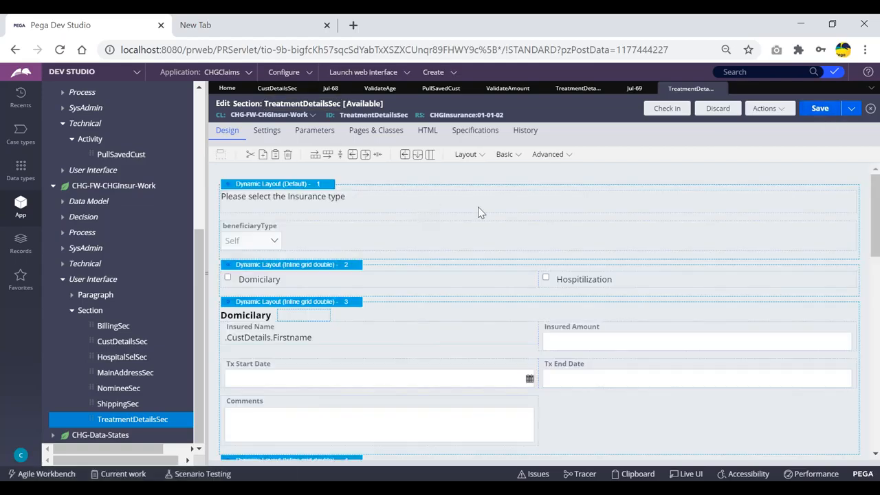
pyautogui.click(656, 340)
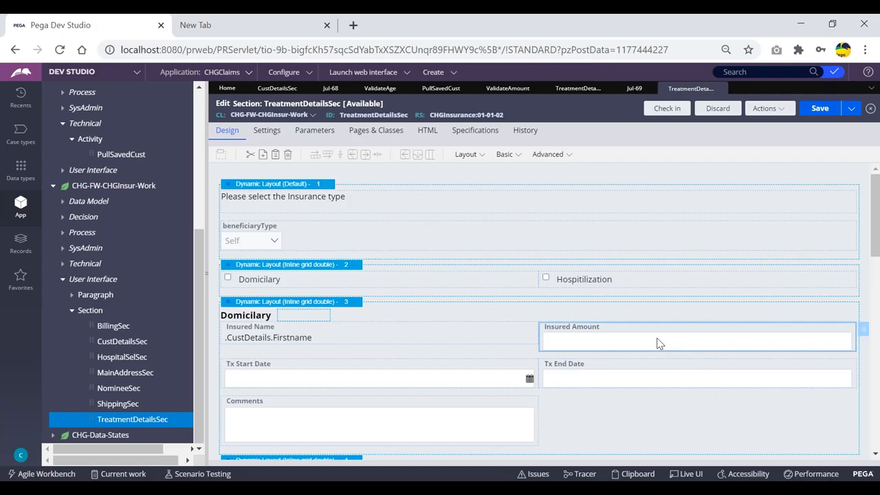
# - Give the Domicilary Insured Amount cell a Change event that refreshes this section
pyautogui.doubleClick(656, 338)
pyautogui.click(493, 163)
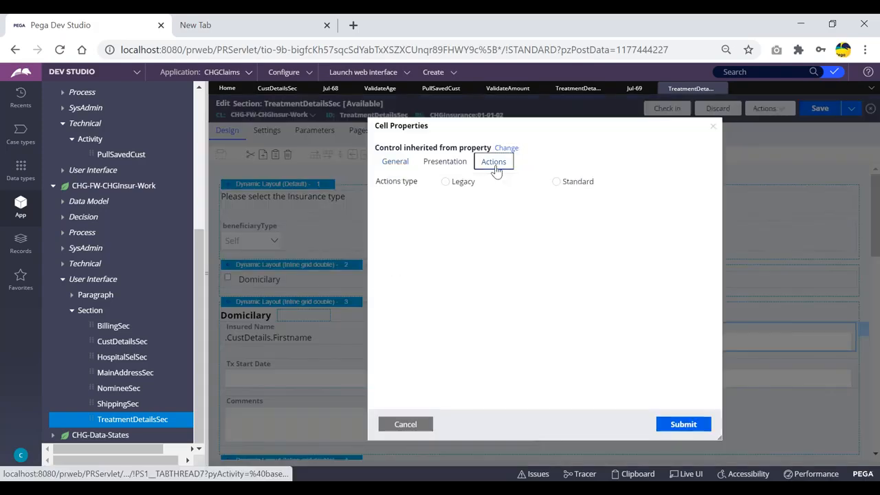
pyautogui.click(556, 181)
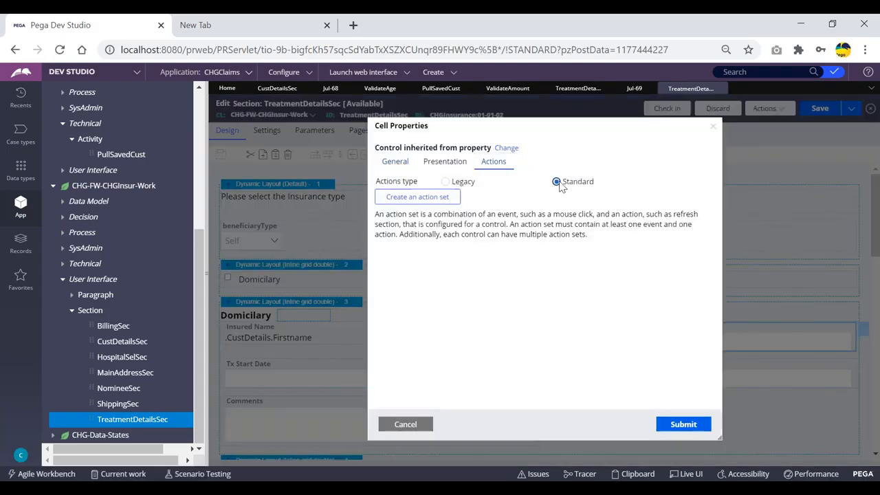
pyautogui.click(429, 198)
pyautogui.click(404, 248)
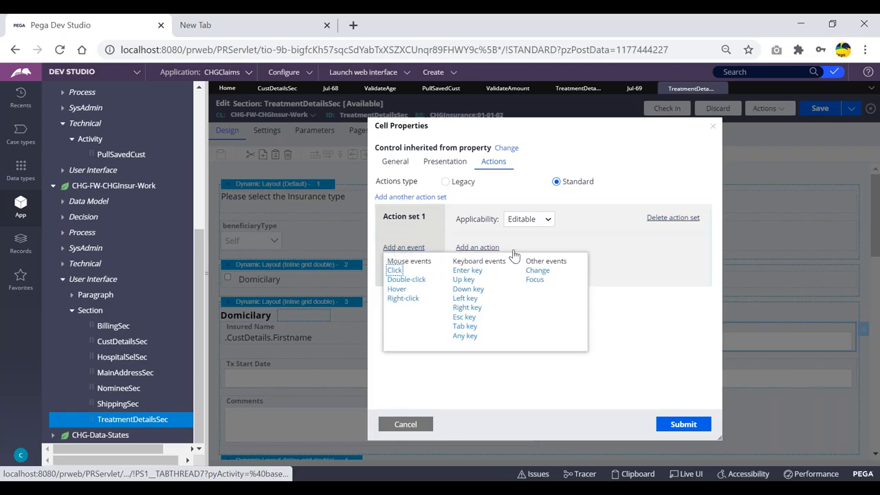
pyautogui.click(535, 272)
pyautogui.click(478, 247)
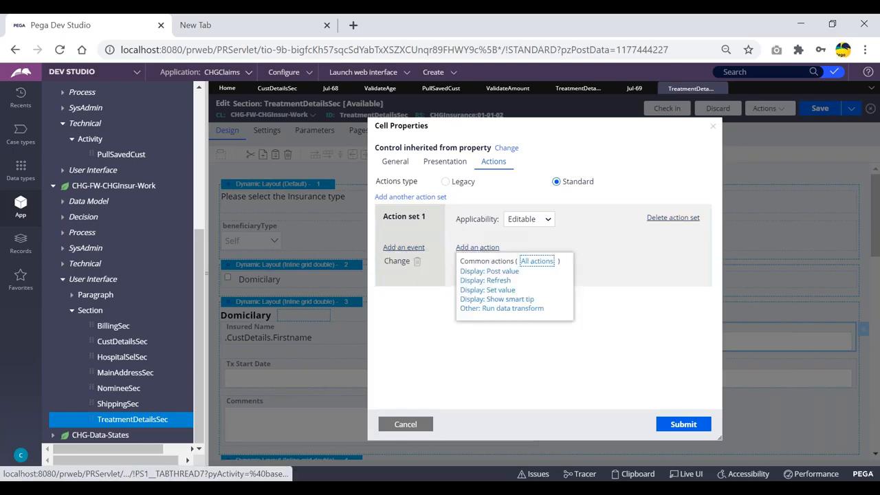
pyautogui.click(496, 281)
pyautogui.click(682, 423)
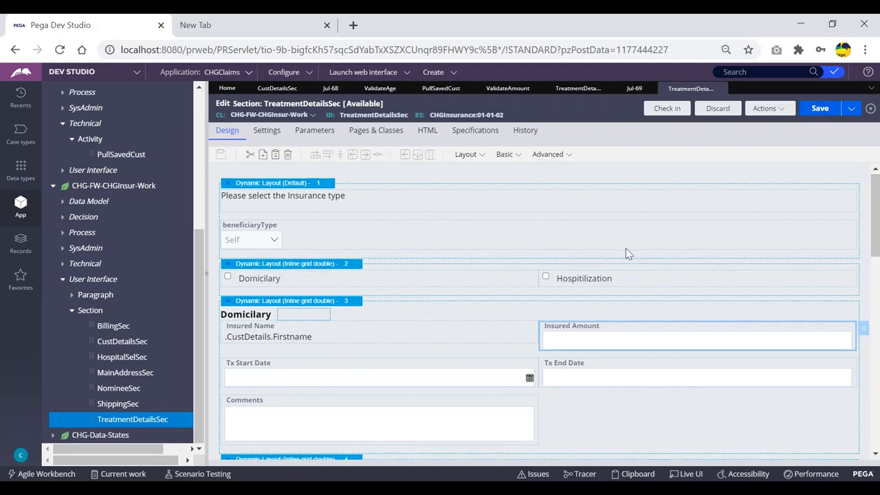
# - Add the same Change → Refresh This Section action to the Hospitilization Insured Amount cell
pyautogui.scroll(-3, 625, 248)
pyautogui.click(593, 368)
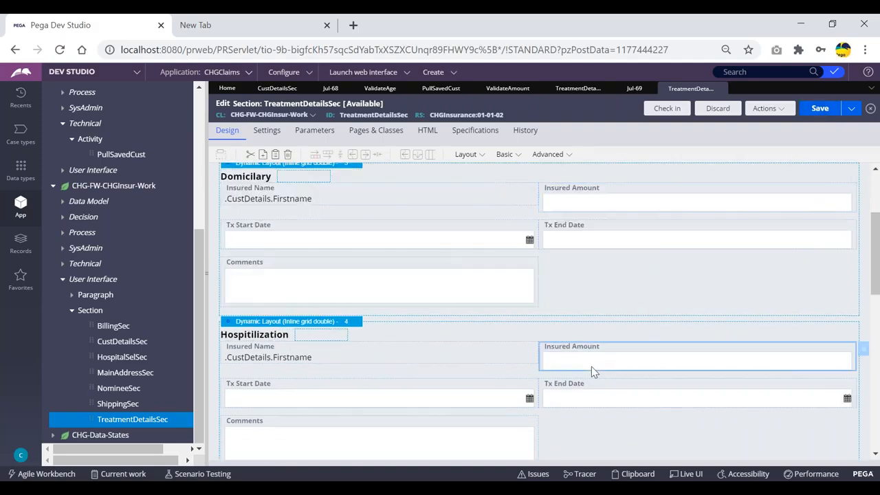
pyautogui.doubleClick(608, 332)
pyautogui.click(493, 161)
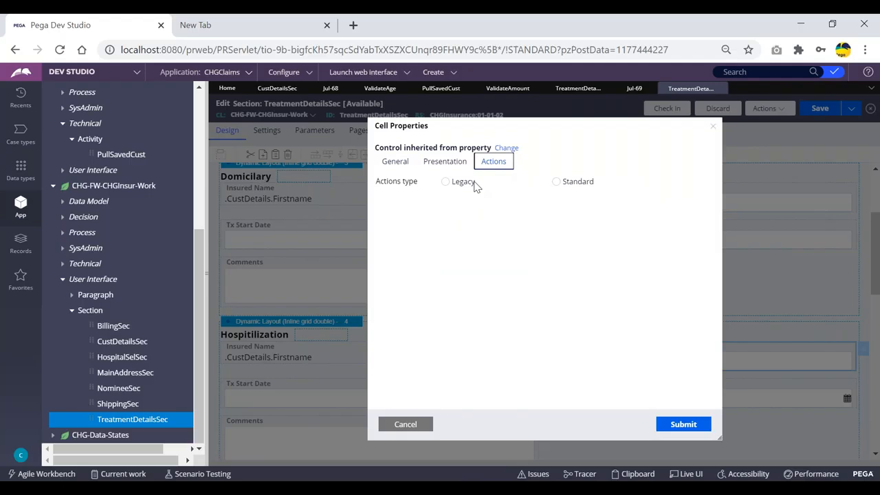
pyautogui.click(557, 181)
pyautogui.click(417, 197)
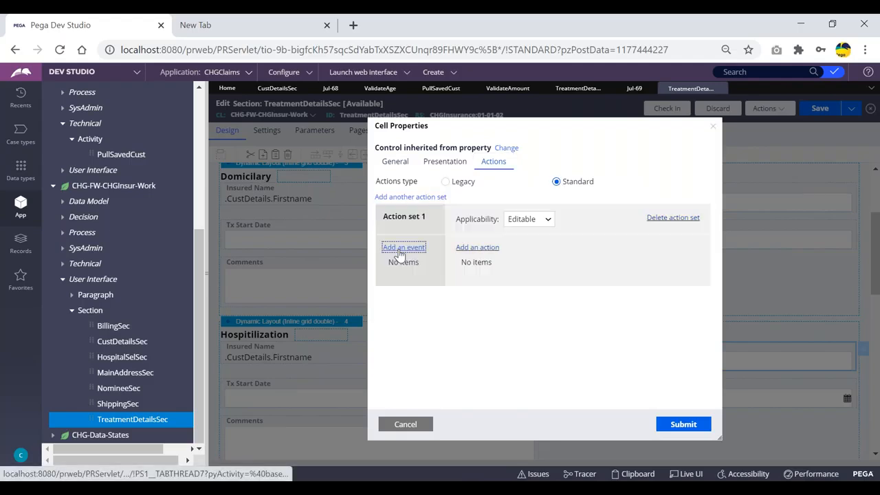
pyautogui.click(404, 247)
pyautogui.click(538, 271)
pyautogui.click(477, 248)
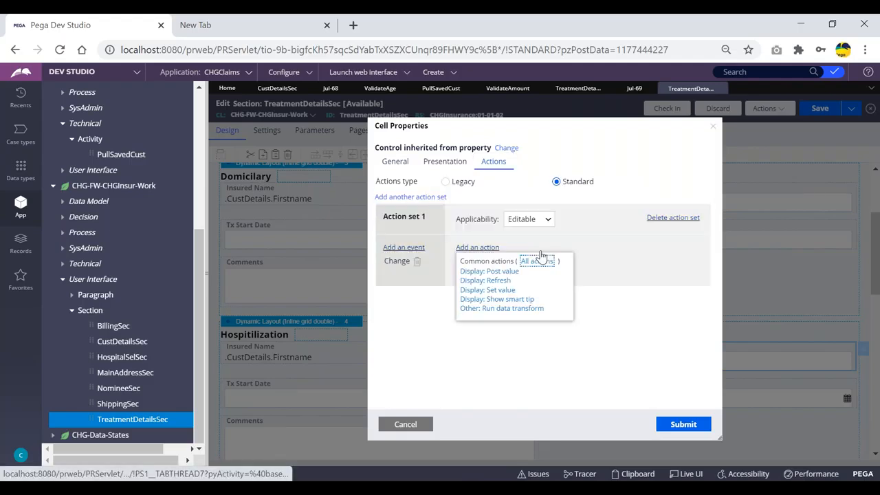
pyautogui.click(485, 280)
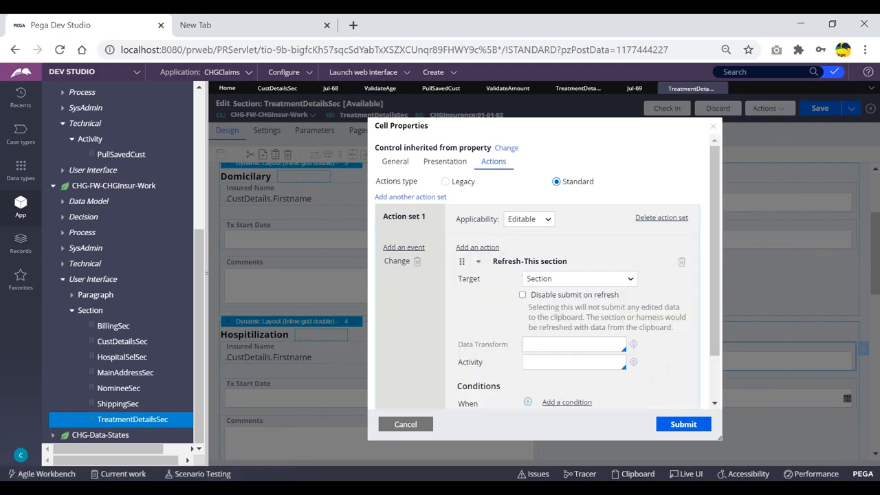
pyautogui.click(684, 424)
# - Save the section and refresh the Jul-69 case to load the updated form
pyautogui.click(819, 108)
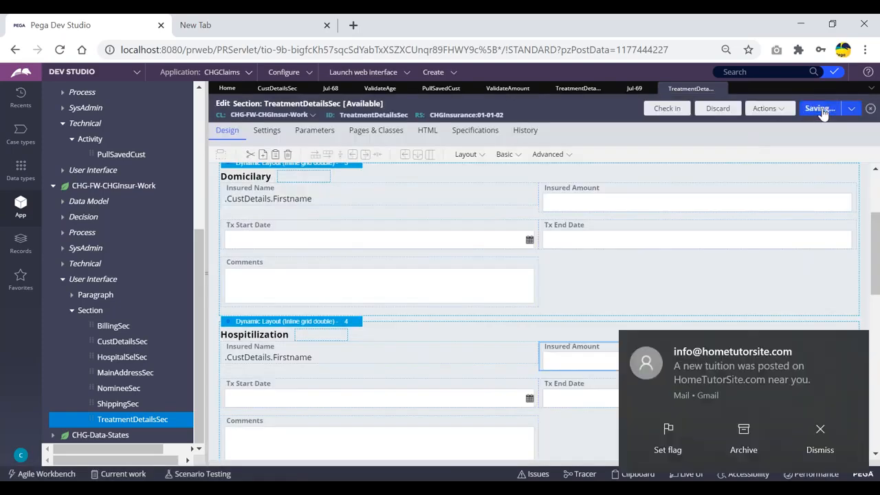
pyautogui.click(817, 415)
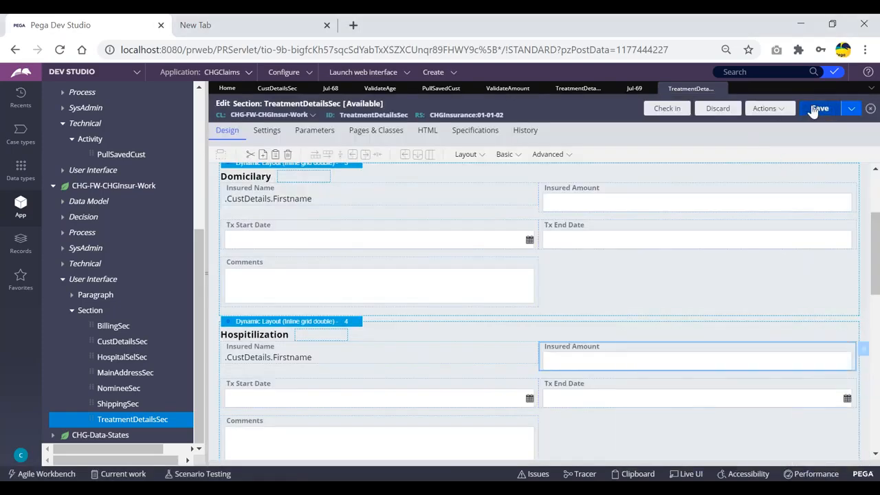
pyautogui.click(628, 94)
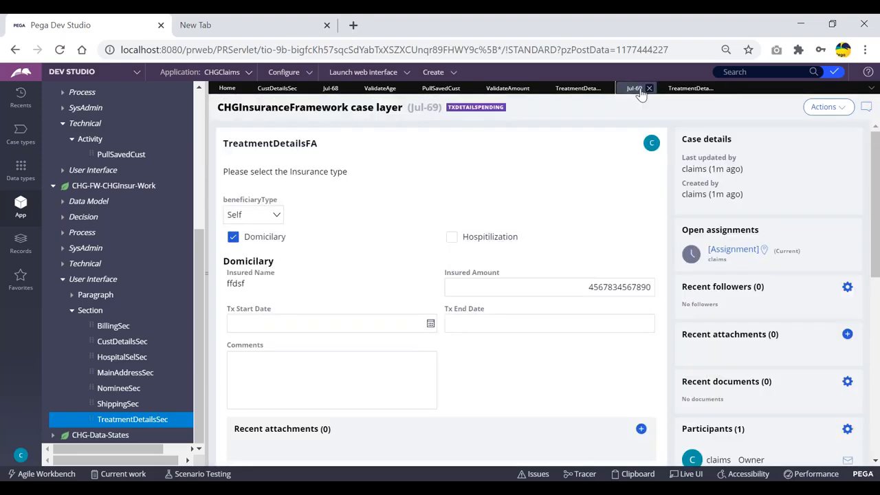
pyautogui.click(825, 107)
pyautogui.click(828, 128)
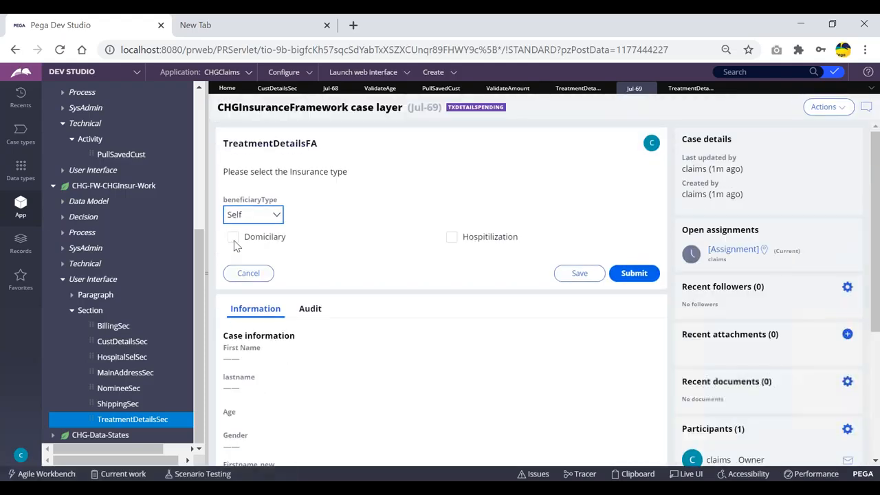
# - Tick Domicilary on case Jul-69 and enter Insured Amount 2345678 to show 'Amount should be <=10000'
pyautogui.click(234, 239)
pyautogui.click(544, 289)
pyautogui.write('2345678')
pyautogui.click(542, 264)
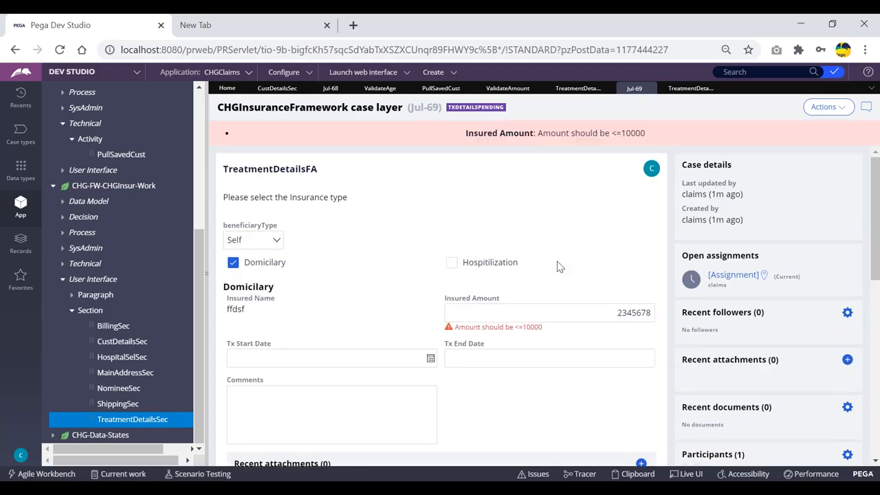
pyautogui.moveTo(457, 328); pyautogui.dragTo(554, 334)
pyautogui.click(557, 334)
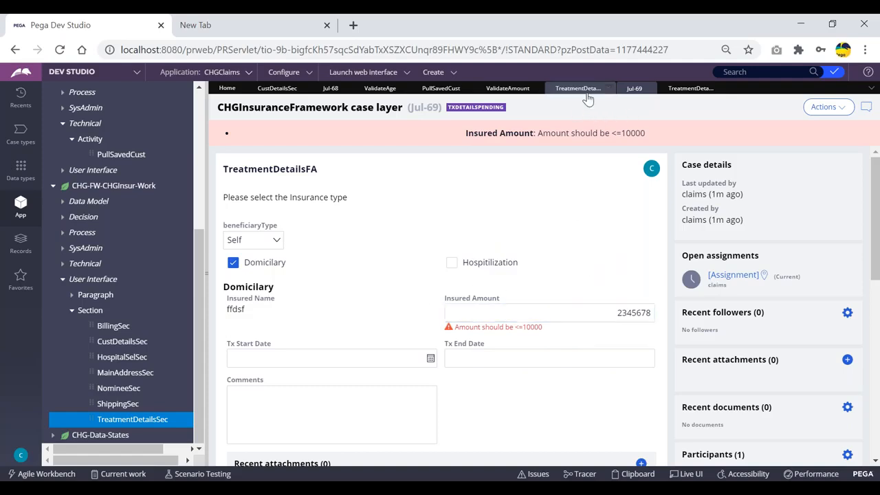
# - Switch between the editable and read-only TreatmentDetailsSec tabs and the ValidateAmount rule
pyautogui.click(688, 88)
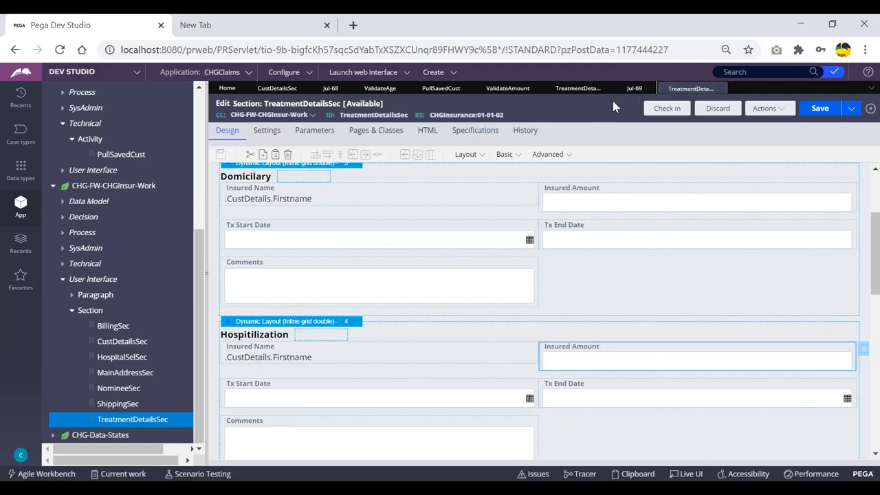
pyautogui.click(577, 91)
pyautogui.click(579, 94)
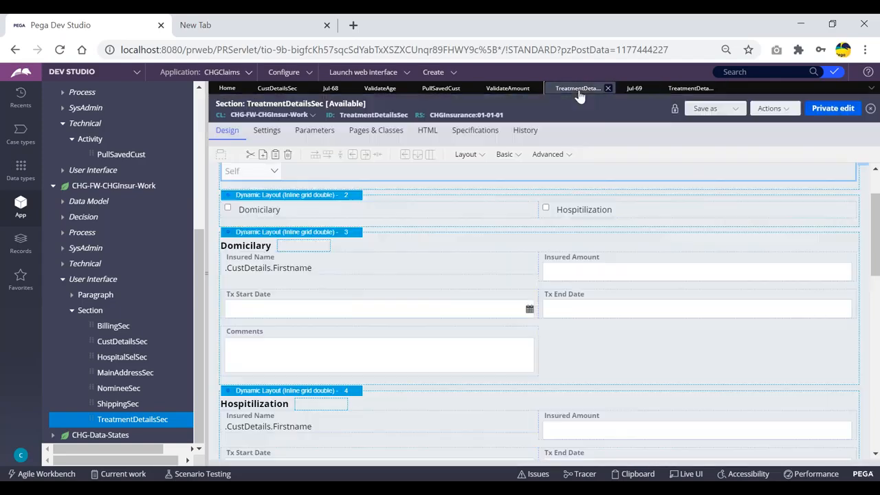
pyautogui.click(509, 90)
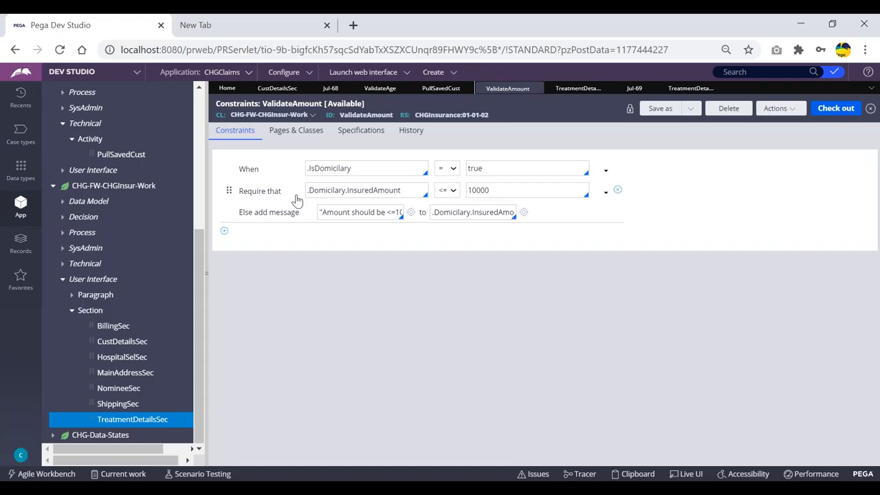
pyautogui.click(685, 89)
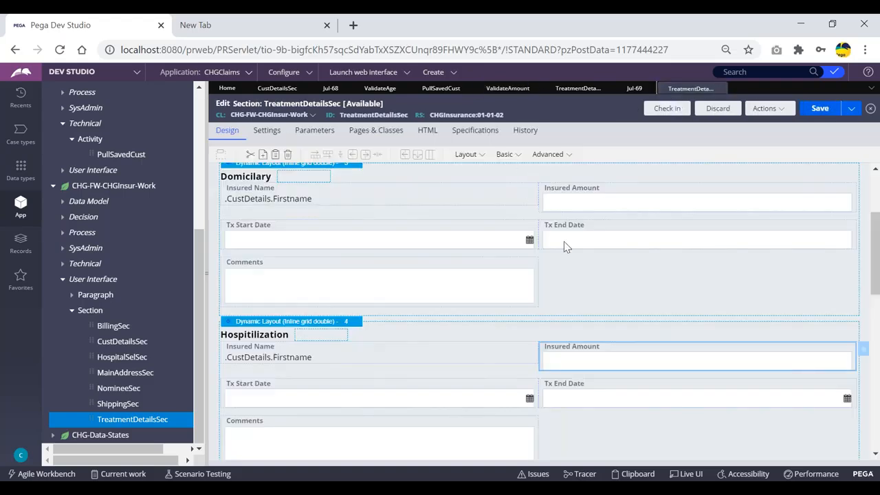
pyautogui.click(576, 88)
# - Return to the ValidateAmount constraints rule and add a new empty constraint row
pyautogui.click(500, 88)
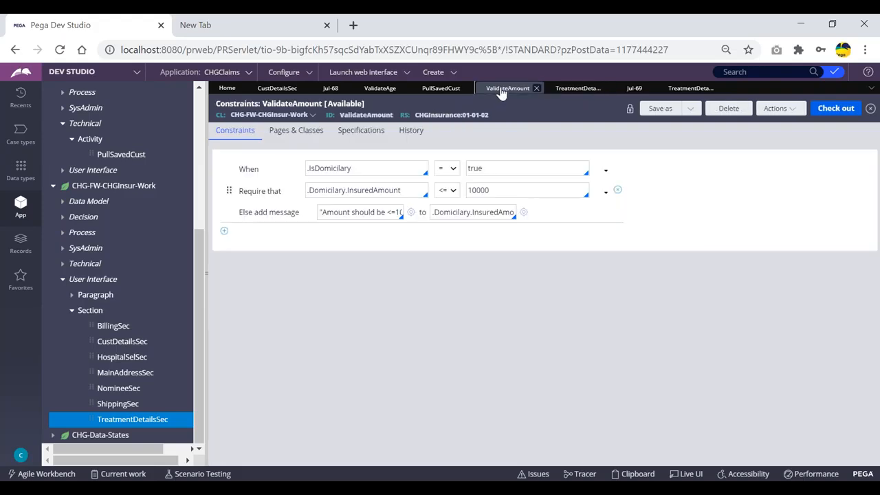
pyautogui.click(224, 230)
pyautogui.click(366, 233)
# - Set the new row's When condition to .IsHospitilization
pyautogui.write('.Is')
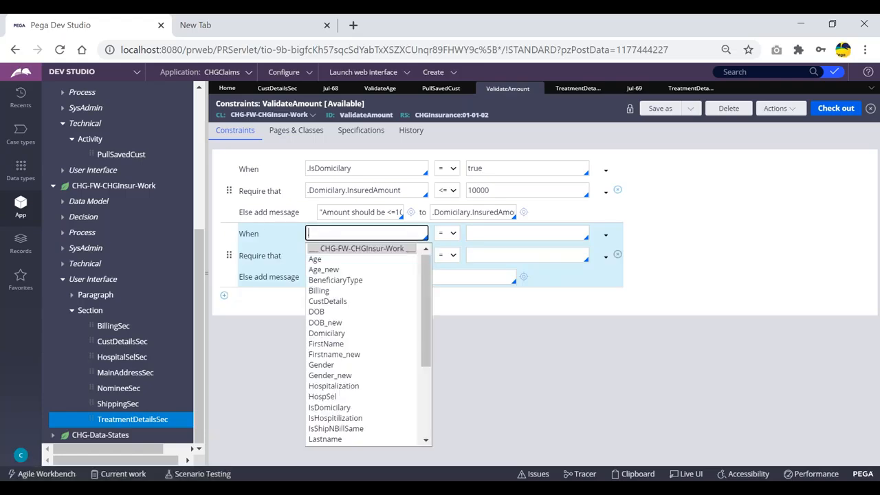
pyautogui.press('Down')
pyautogui.press('Return')
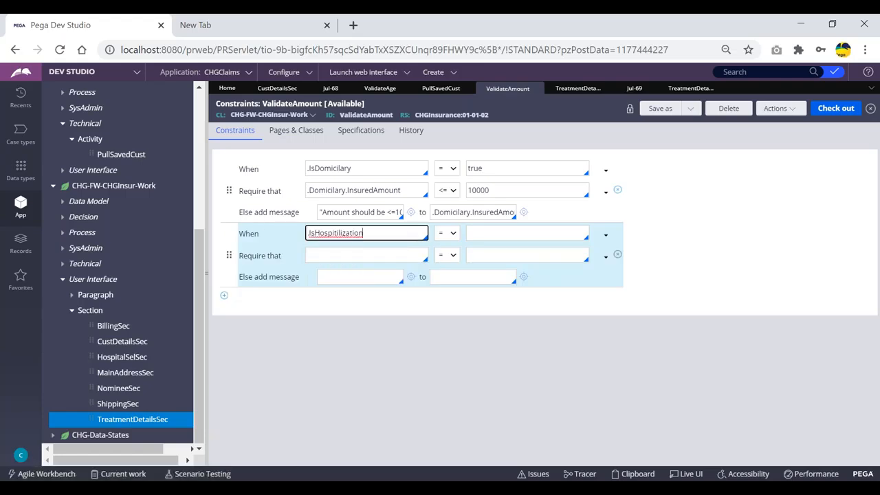
pyautogui.click(495, 232)
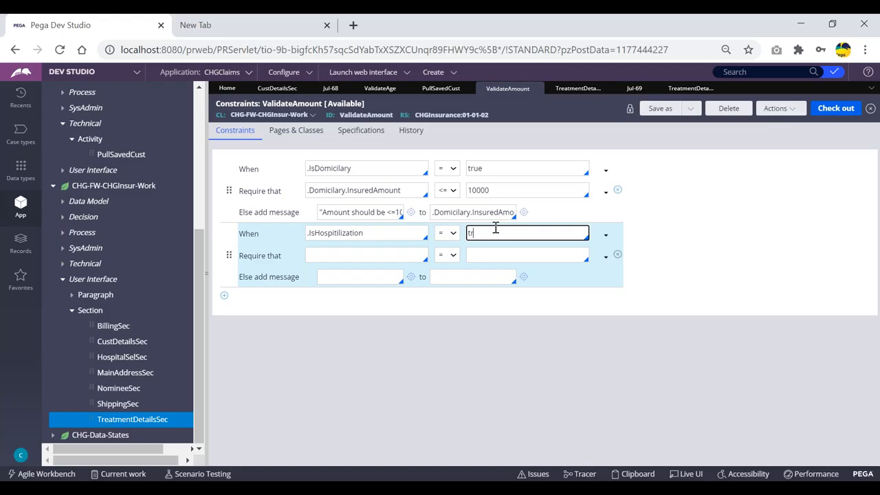
# - Require that .Hospitalization.InsuredAmount is less than or equal to the maximum amount
pyautogui.click(330, 255)
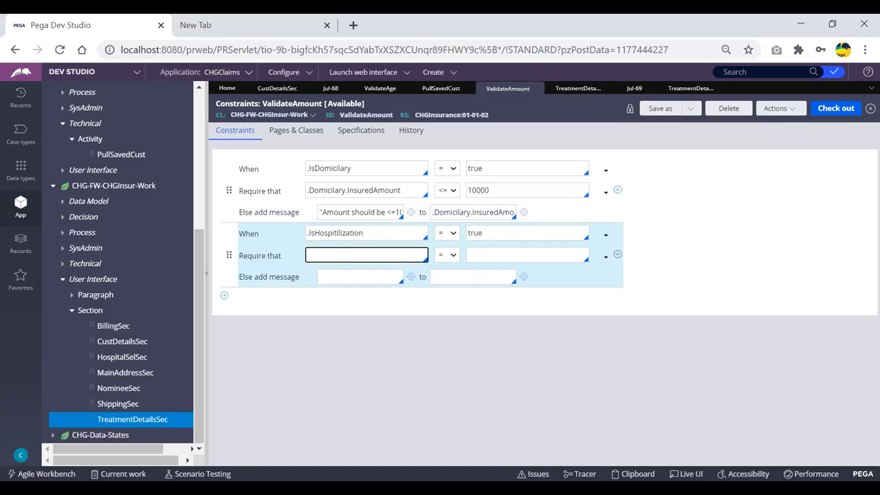
pyautogui.write('.ho')
pyautogui.press('Return')
pyautogui.write('.')
pyautogui.press('Down')
pyautogui.press('Down')
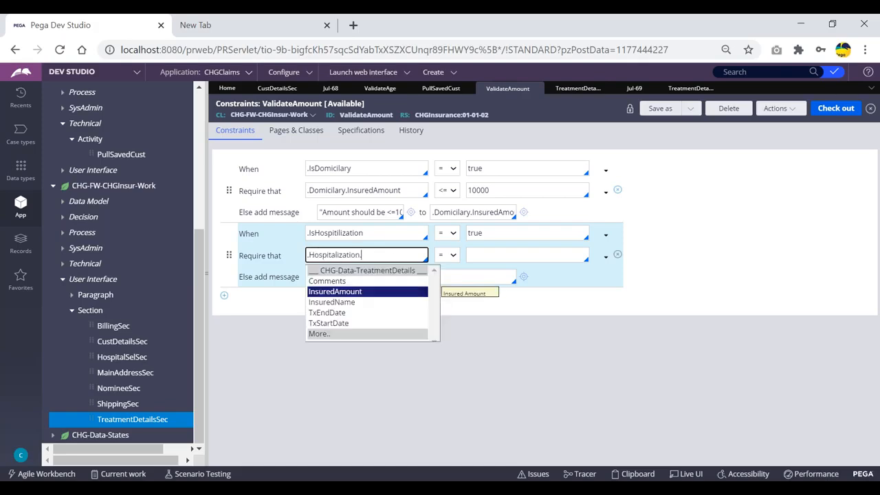
pyautogui.press('Return')
pyautogui.click(453, 255)
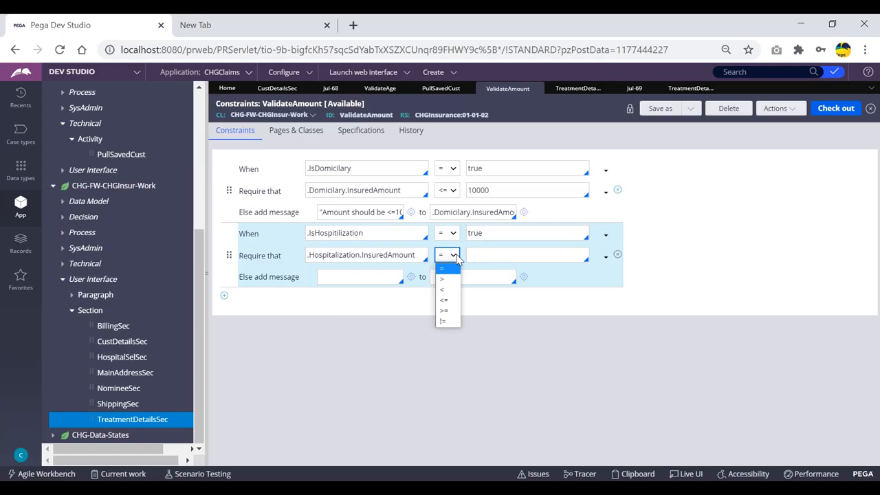
pyautogui.click(444, 300)
pyautogui.click(478, 255)
pyautogui.write('1000000')
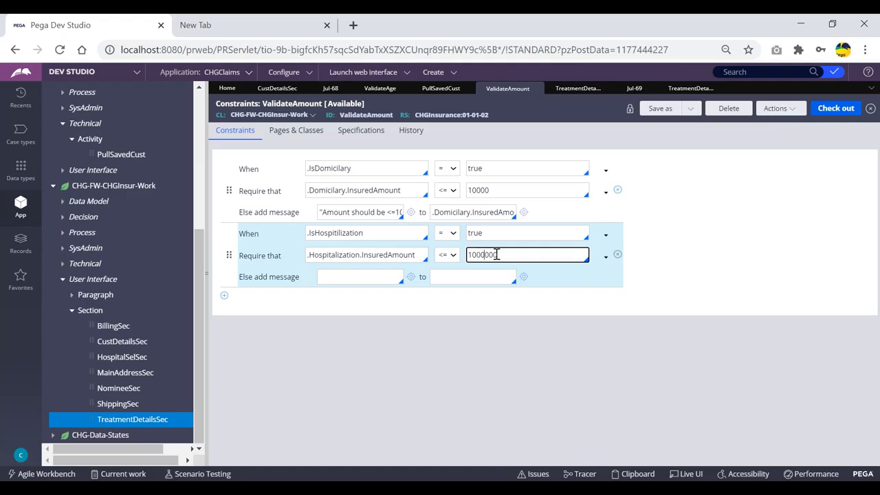
# - Copy the Domicilary error message into the new row and change it to 'Amount should be <=1000000'
pyautogui.click(373, 211)
pyautogui.hotkey('ctrl', 'a')
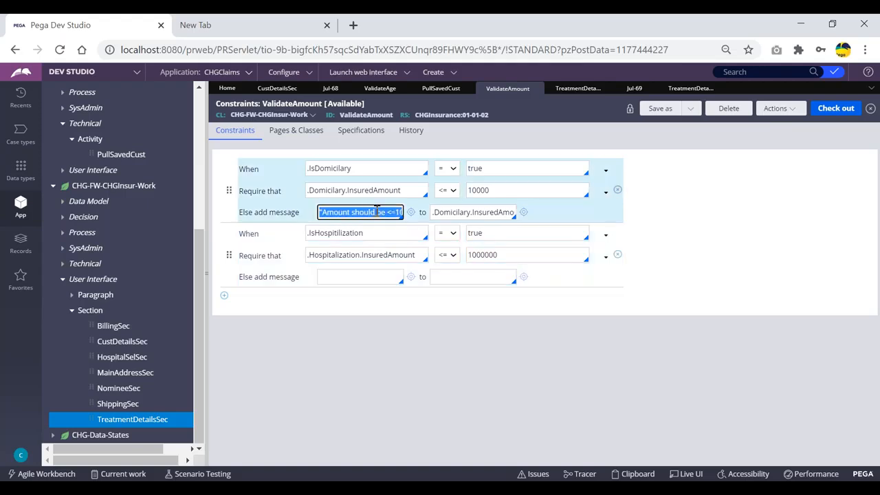
pyautogui.hotkey('ctrl', 'c')
pyautogui.click(354, 276)
pyautogui.hotkey('ctrl', 'v')
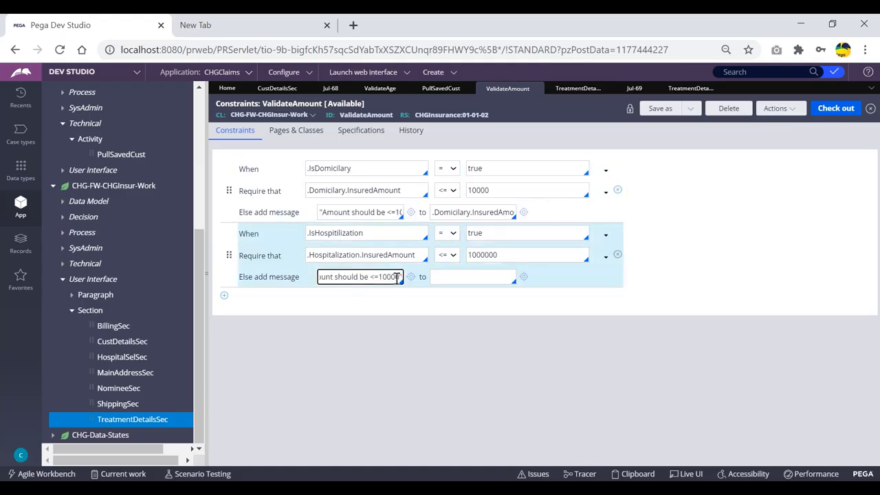
pyautogui.write('000')
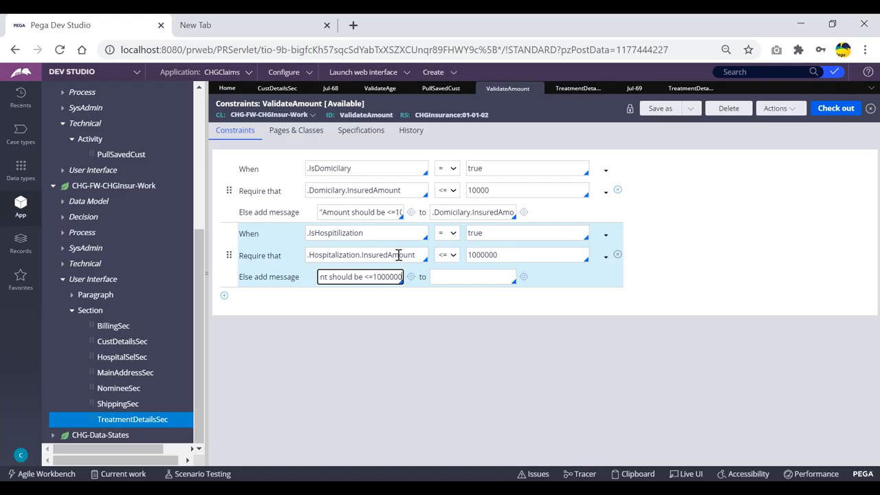
# - Attach the message to .Hospitalization.InsuredAmount and check out the ValidateAmount rule
pyautogui.click(464, 278)
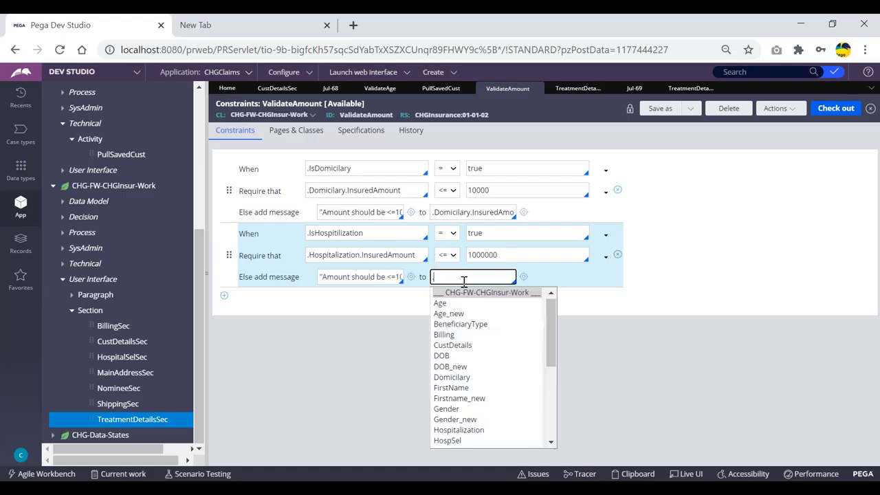
pyautogui.write('.Hospitalization.')
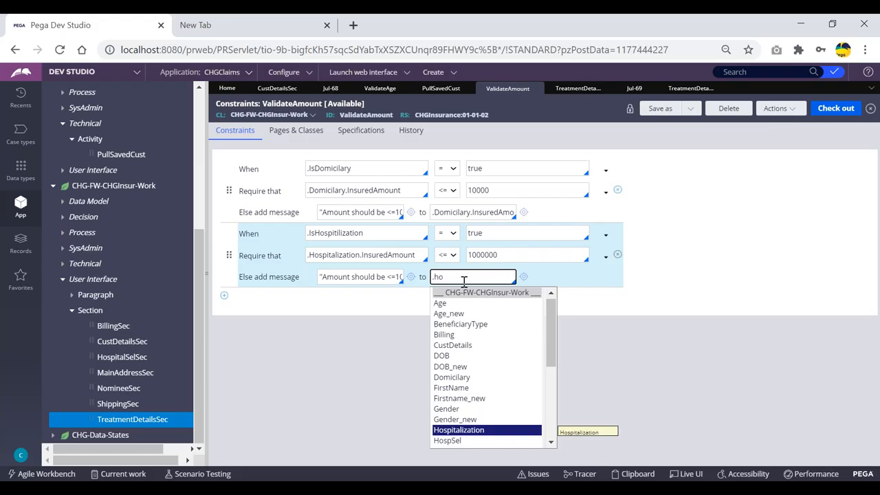
pyautogui.press('Down')
pyautogui.press('Down')
pyautogui.press('Return')
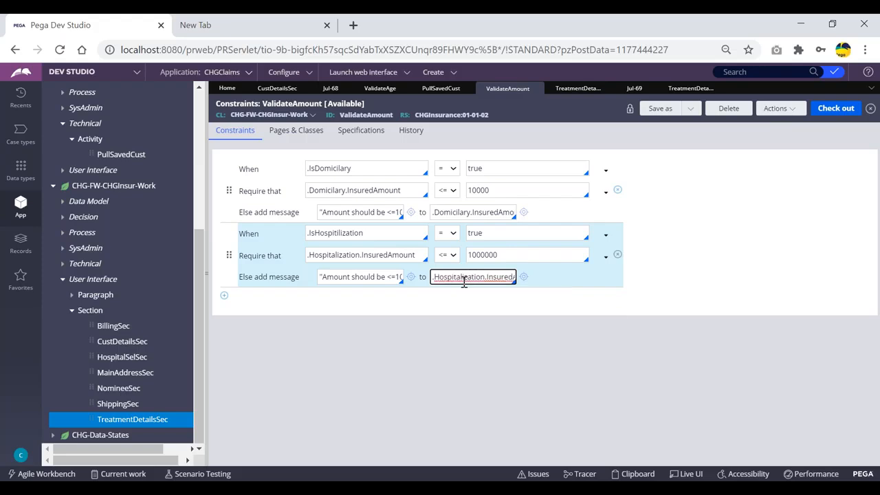
pyautogui.click(840, 127)
pyautogui.click(840, 111)
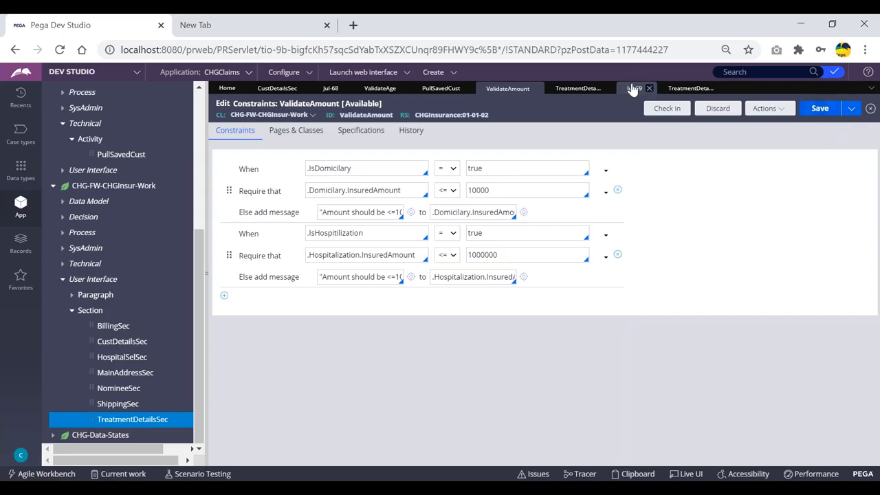
pyautogui.click(632, 88)
pyautogui.click(825, 107)
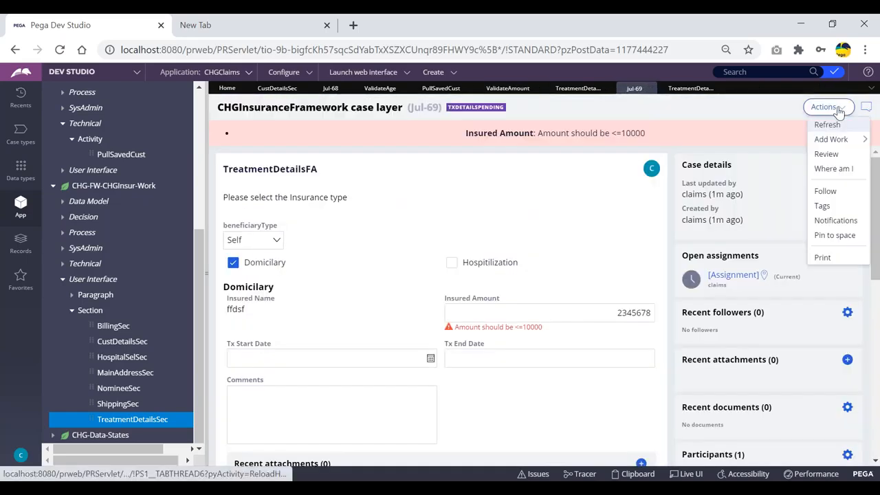
pyautogui.click(828, 123)
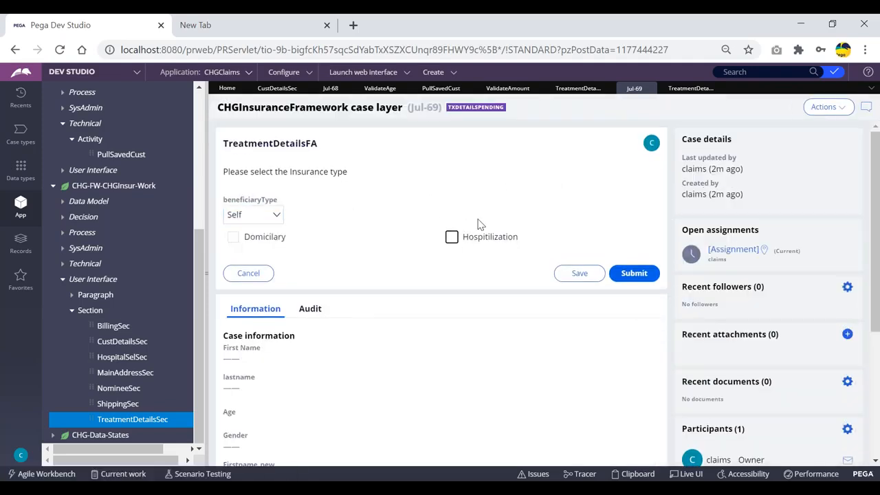
pyautogui.click(483, 233)
pyautogui.scroll(-1, 494, 275)
pyautogui.click(506, 216)
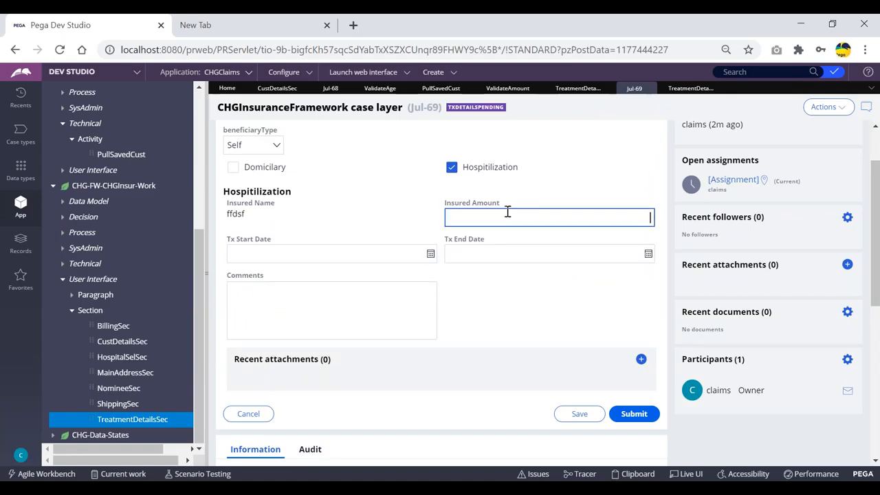
pyautogui.write('123456789034567')
pyautogui.press('Tab')
pyautogui.moveTo(470, 258); pyautogui.dragTo(615, 266)
pyautogui.click(234, 195)
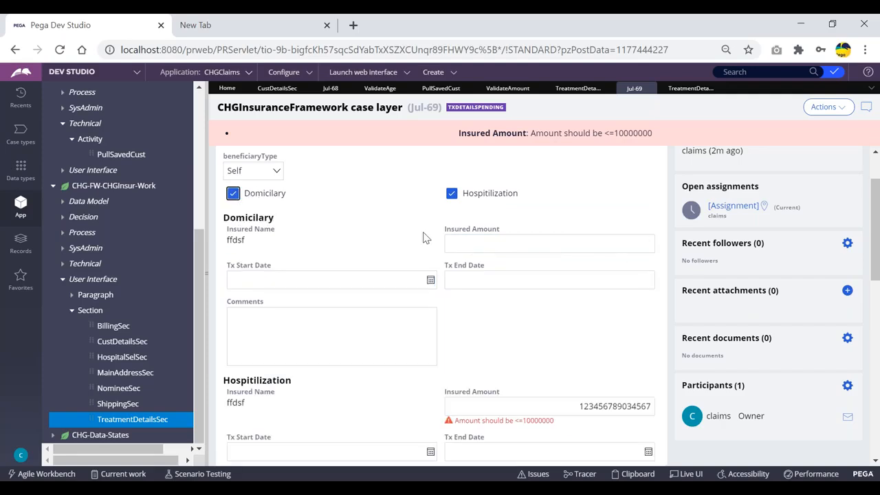
pyautogui.click(499, 246)
pyautogui.write('1234567890')
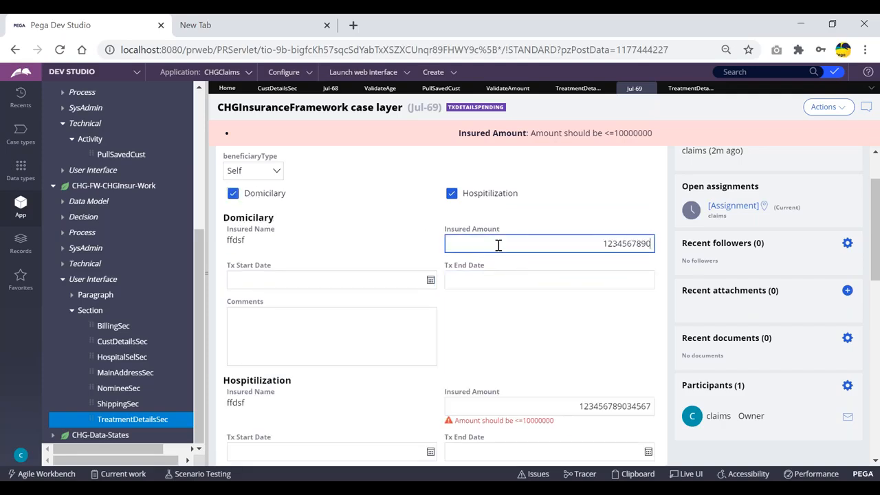
pyautogui.press('Tab')
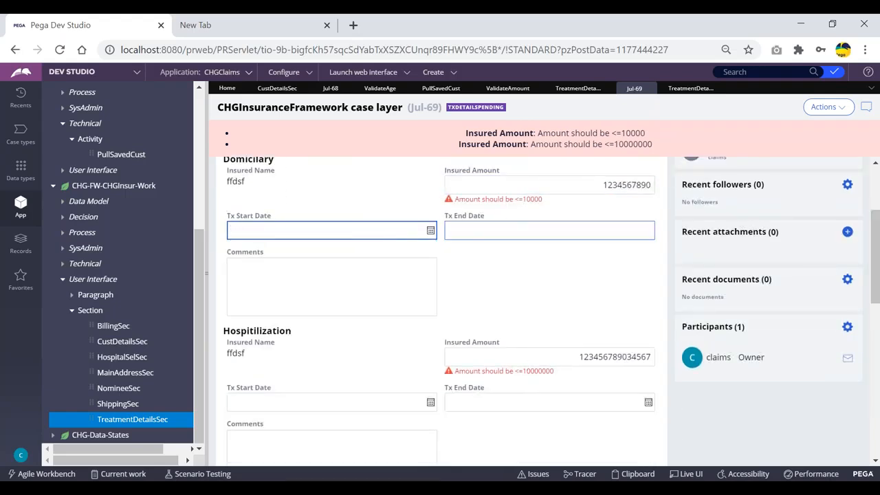
pyautogui.scroll(1, 507, 201)
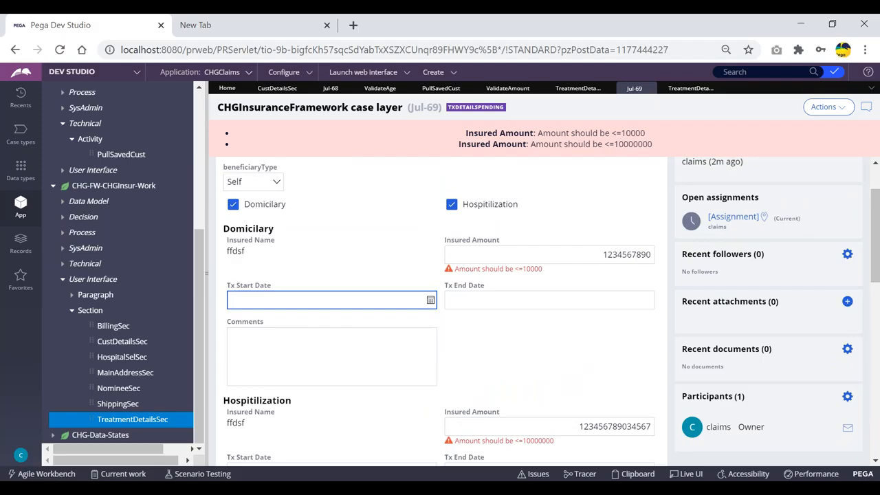
pyautogui.click(465, 252)
pyautogui.moveTo(584, 255); pyautogui.dragTo(642, 254)
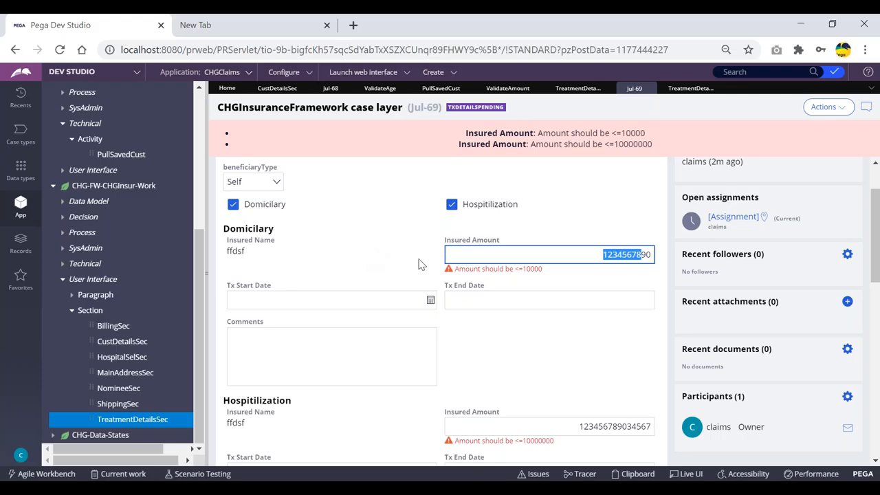
pyautogui.moveTo(612, 254); pyautogui.dragTo(650, 253)
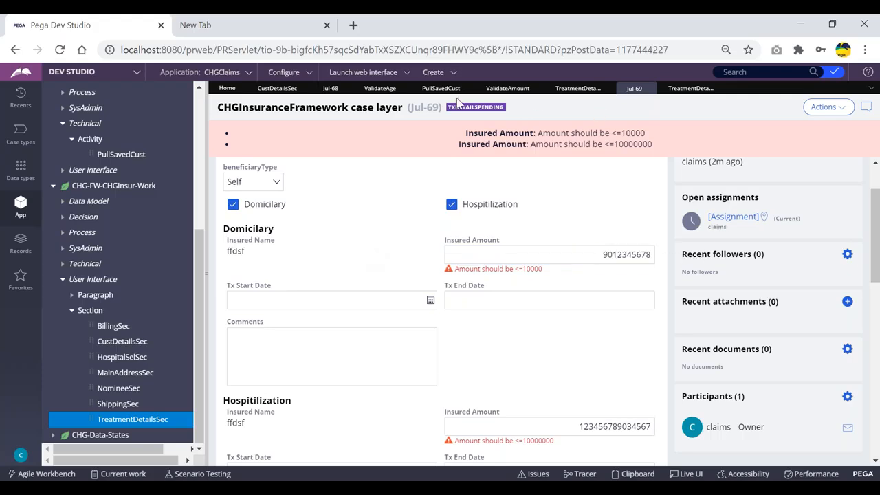
pyautogui.click(572, 94)
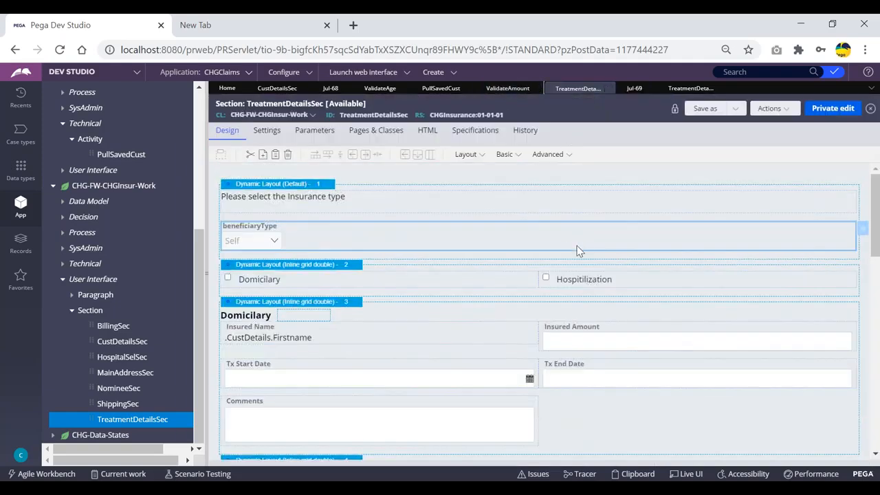
# - Reopen the ValidateAmount constraints rule with its Domicilary and Hospitilization rows
pyautogui.click(502, 89)
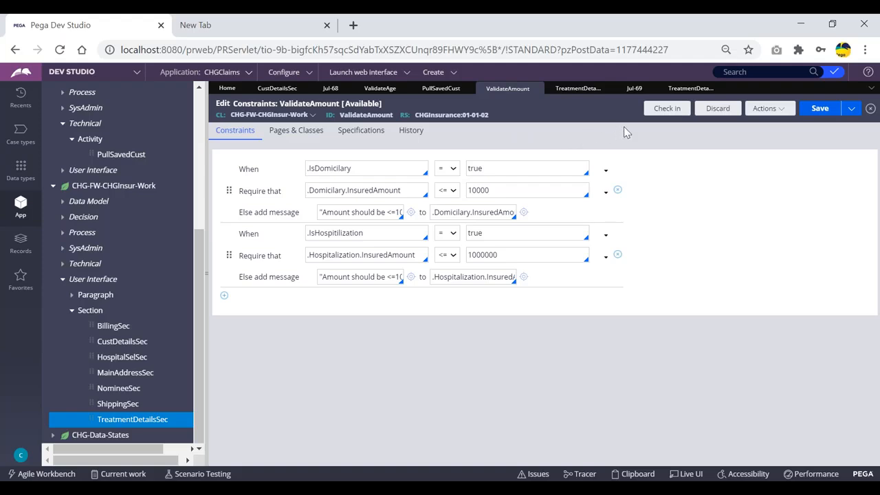
pyautogui.click(362, 190)
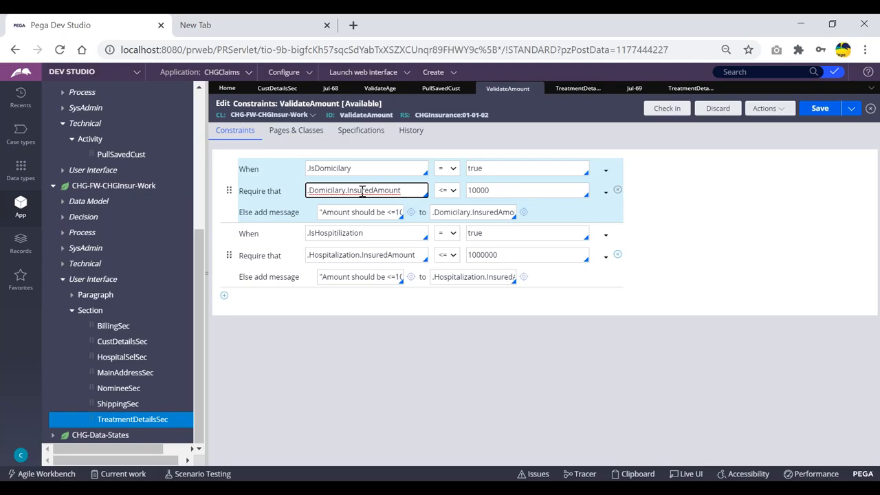
pyautogui.moveTo(310, 191); pyautogui.dragTo(399, 195)
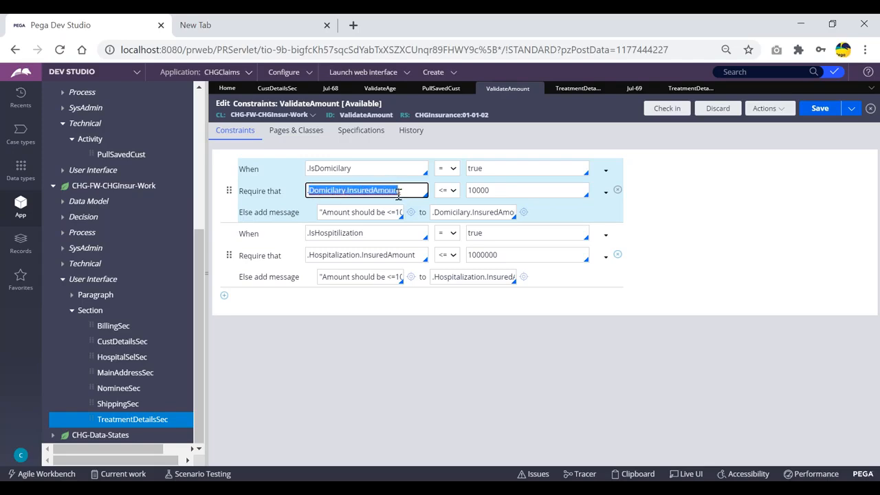
pyautogui.moveTo(411, 256); pyautogui.dragTo(311, 249)
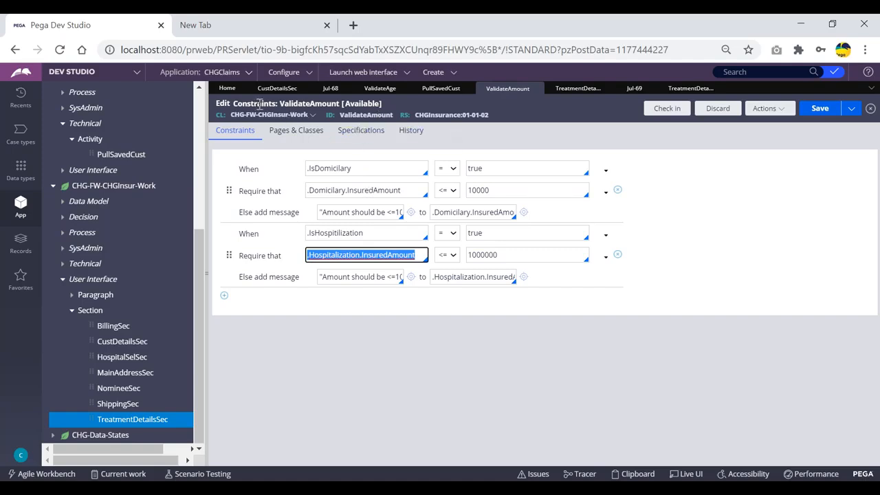
pyautogui.click(326, 211)
pyautogui.click(440, 212)
pyautogui.click(545, 220)
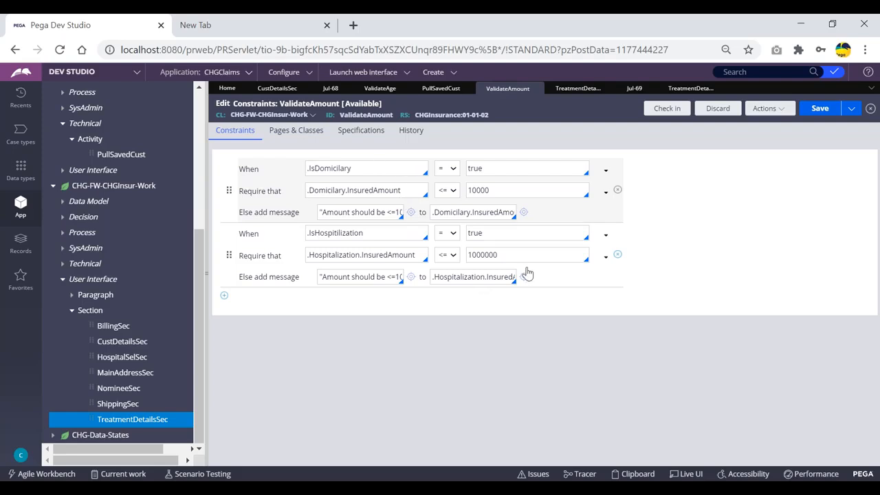
pyautogui.moveTo(407, 190); pyautogui.dragTo(302, 193)
pyautogui.moveTo(415, 253); pyautogui.dragTo(377, 264)
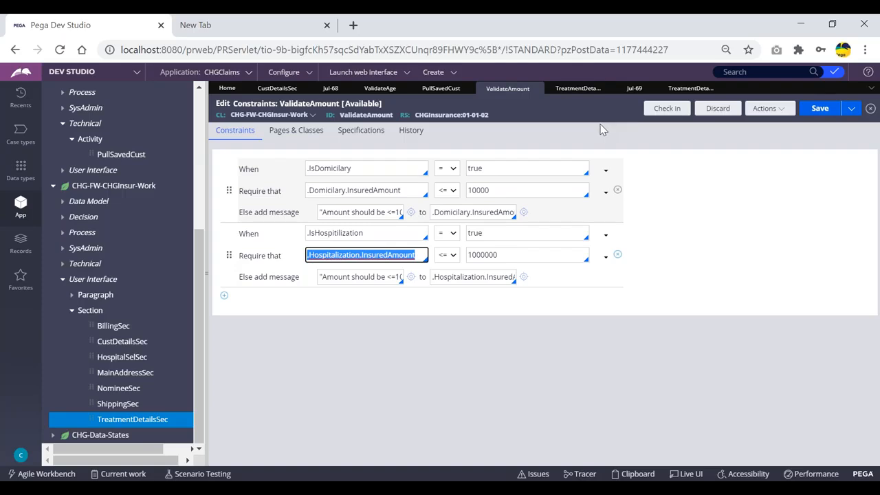
pyautogui.click(569, 141)
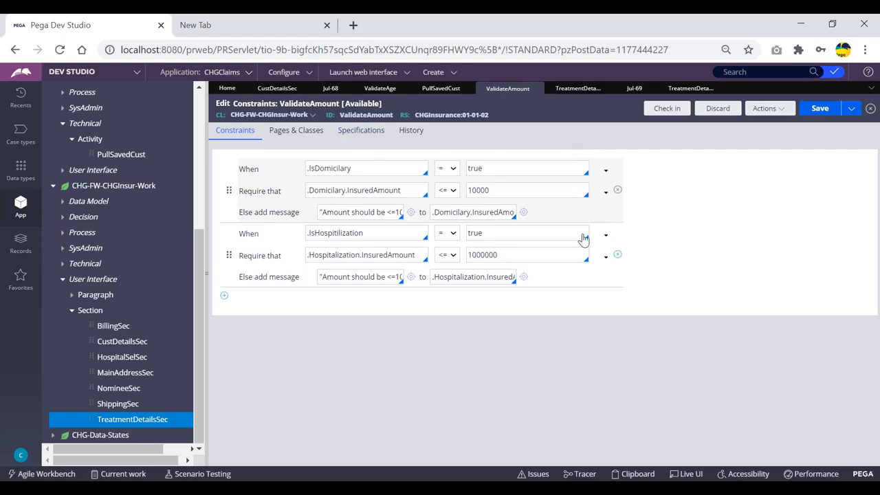
pyautogui.click(407, 193)
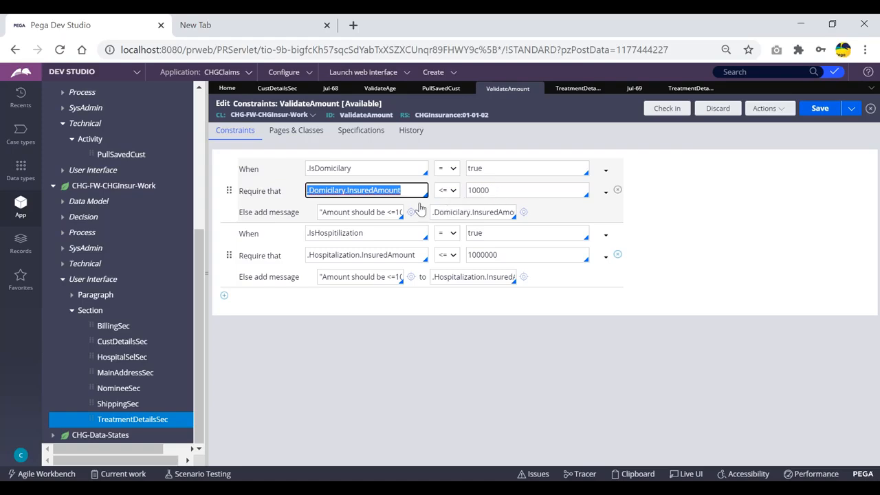
pyautogui.moveTo(439, 213); pyautogui.dragTo(671, 219)
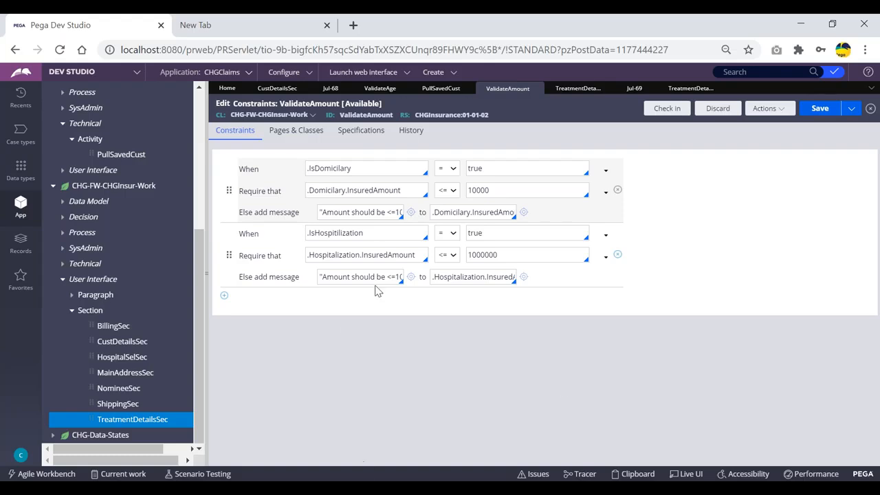
pyautogui.click(363, 171)
pyautogui.tripleClick(379, 190)
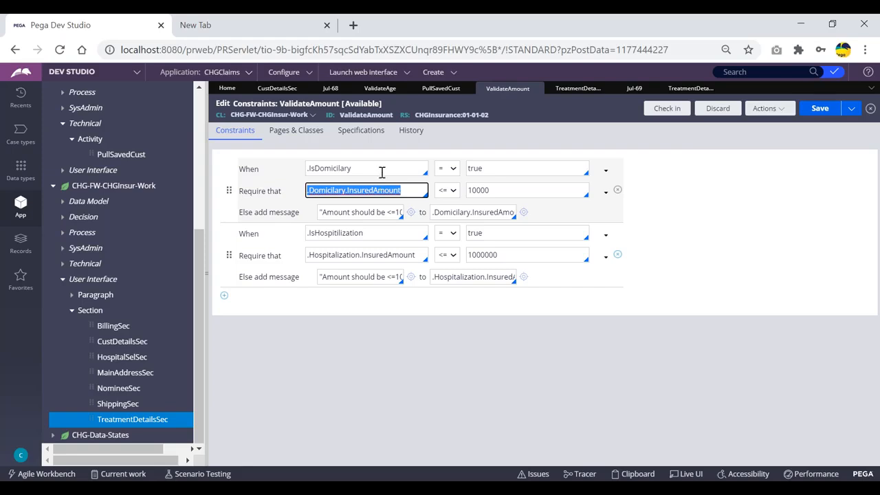
pyautogui.click(381, 169)
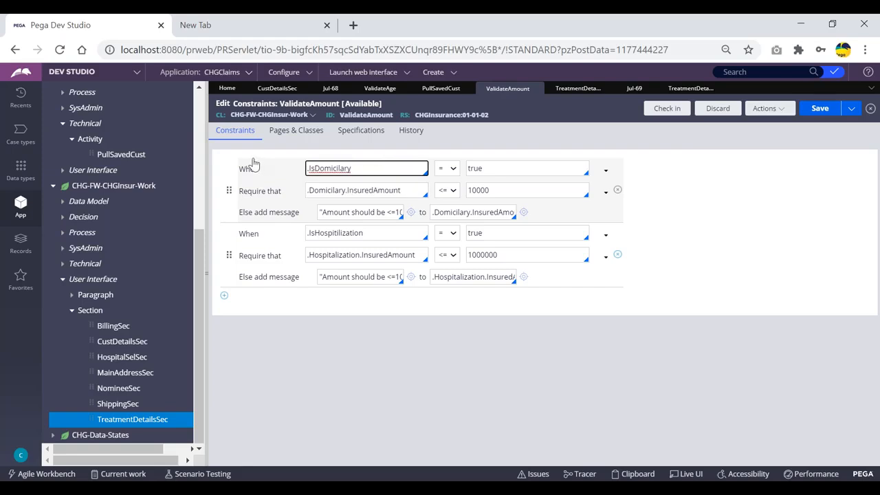